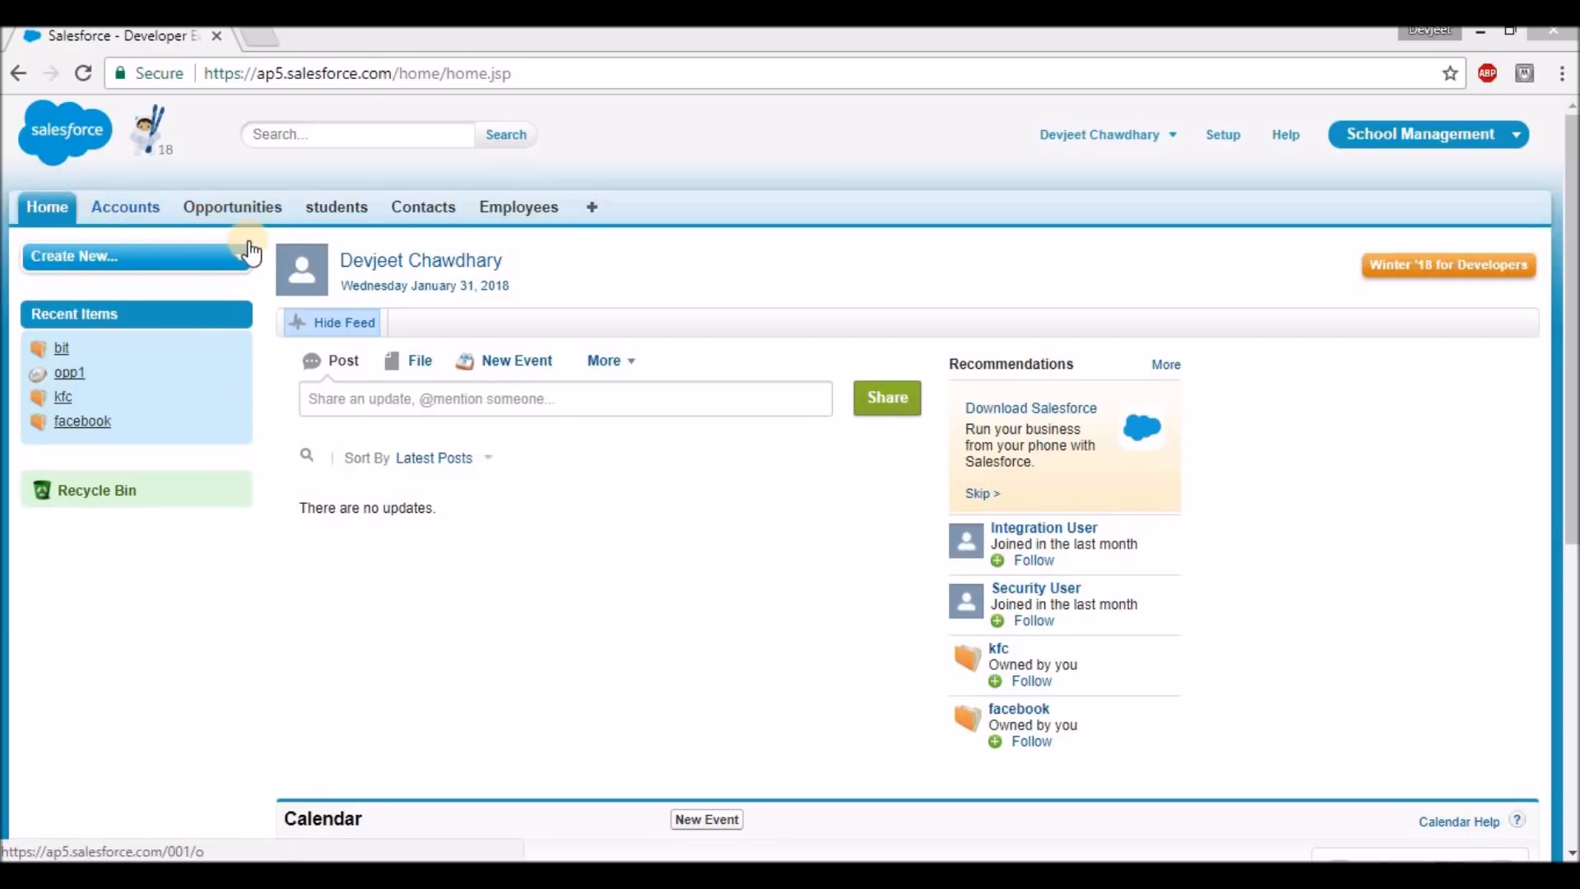
Start a new opportunity record and name it Myopp1
{"action": "left_click", "coordinate": [245, 213]}
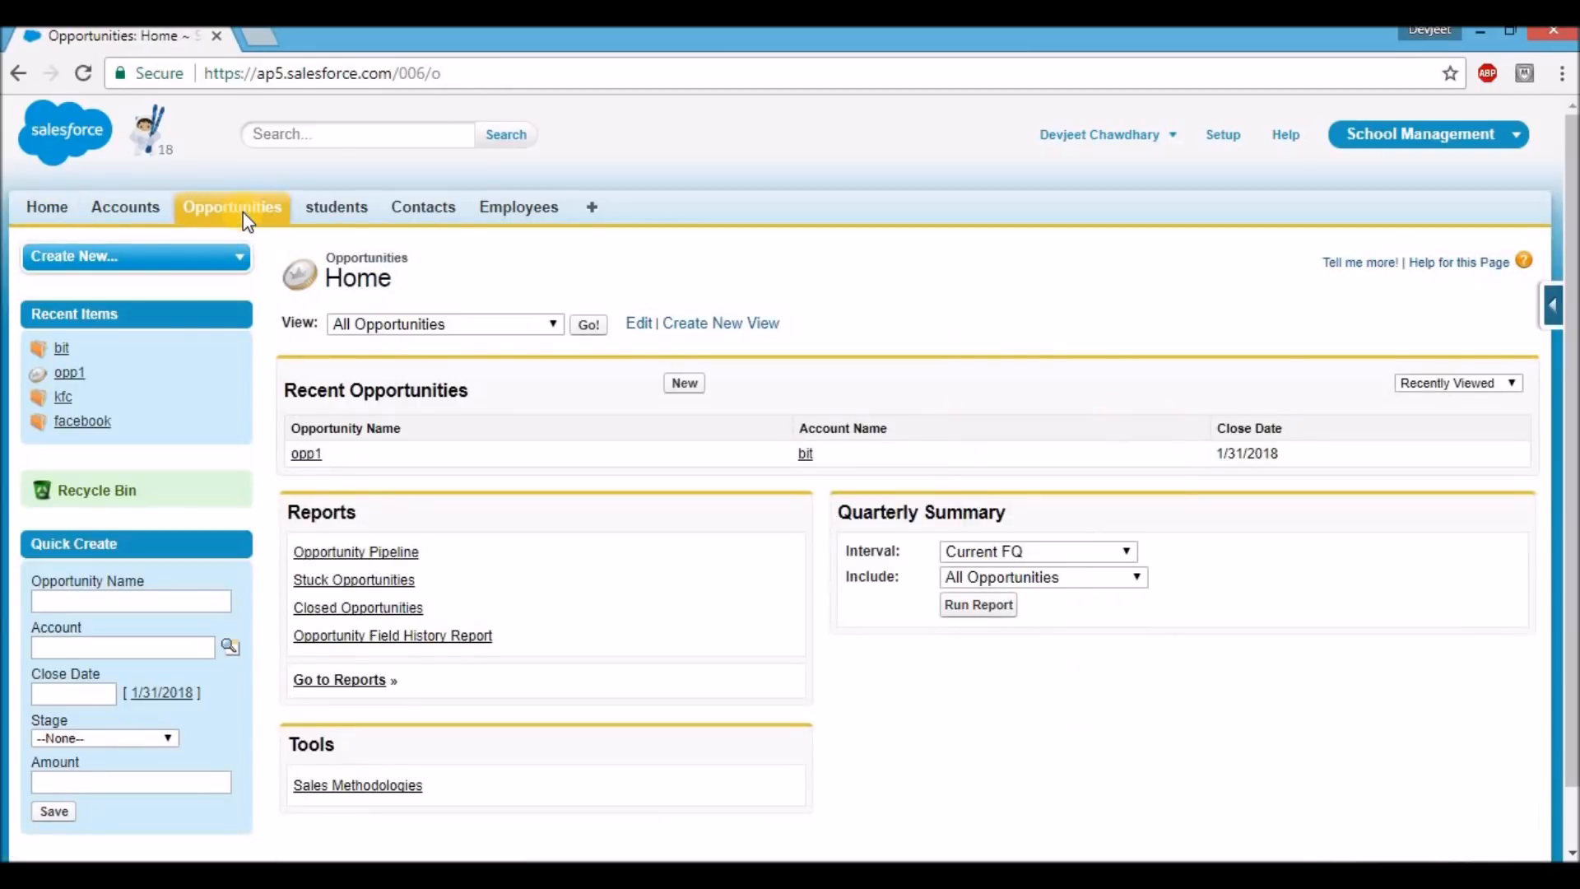
{"action": "left_click", "coordinate": [674, 384]}
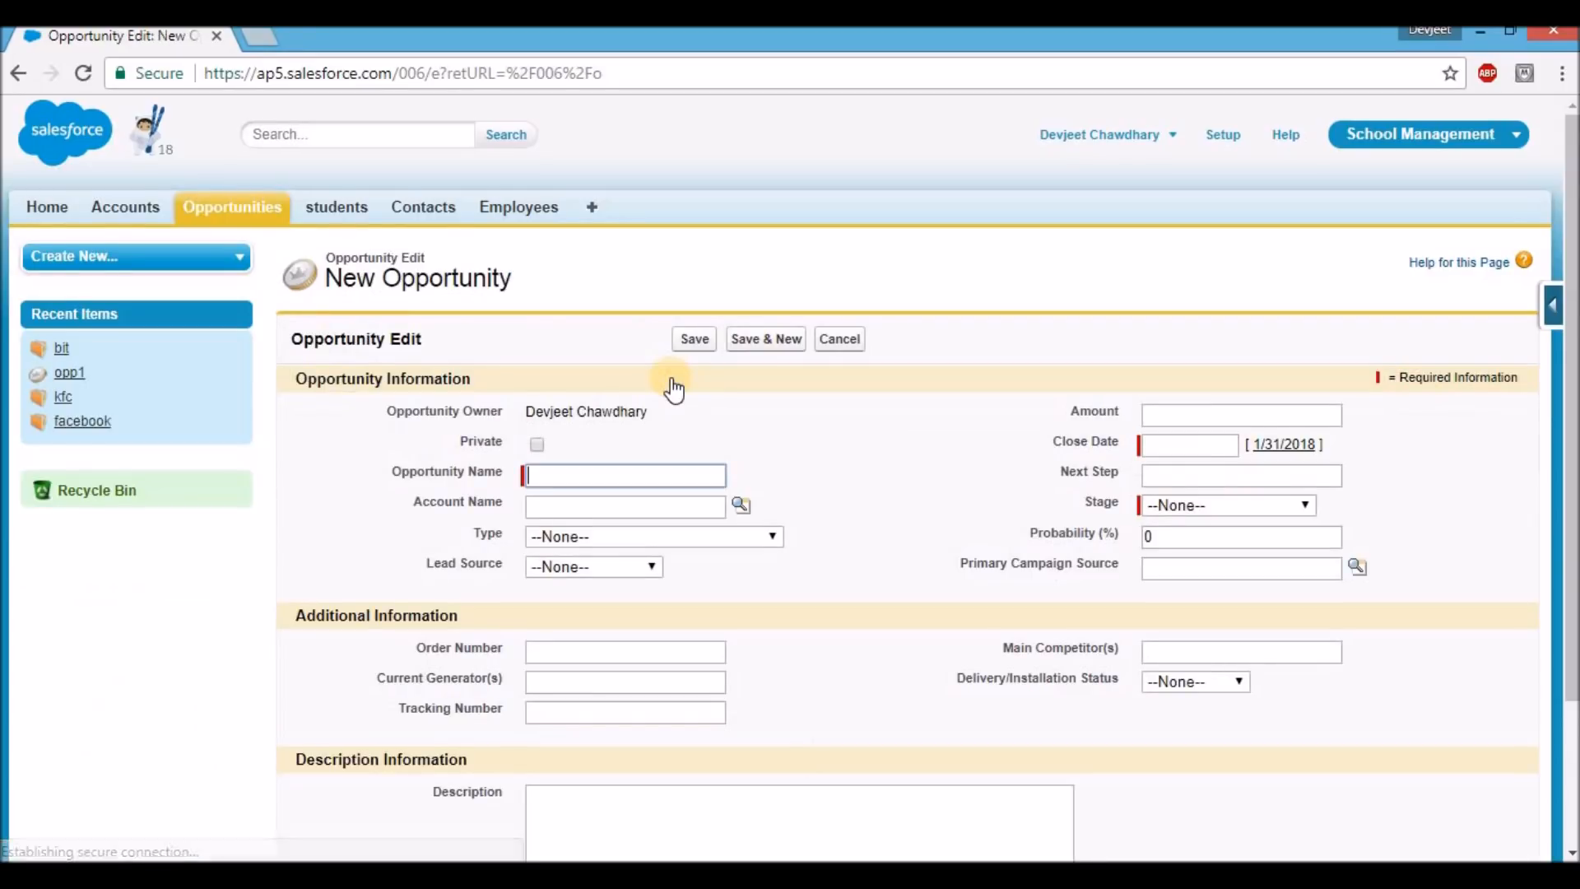
{"action": "scroll", "coordinate": [642, 370], "scroll_direction": "down", "scroll_amount": 2}
{"action": "left_click", "coordinate": [613, 355]}
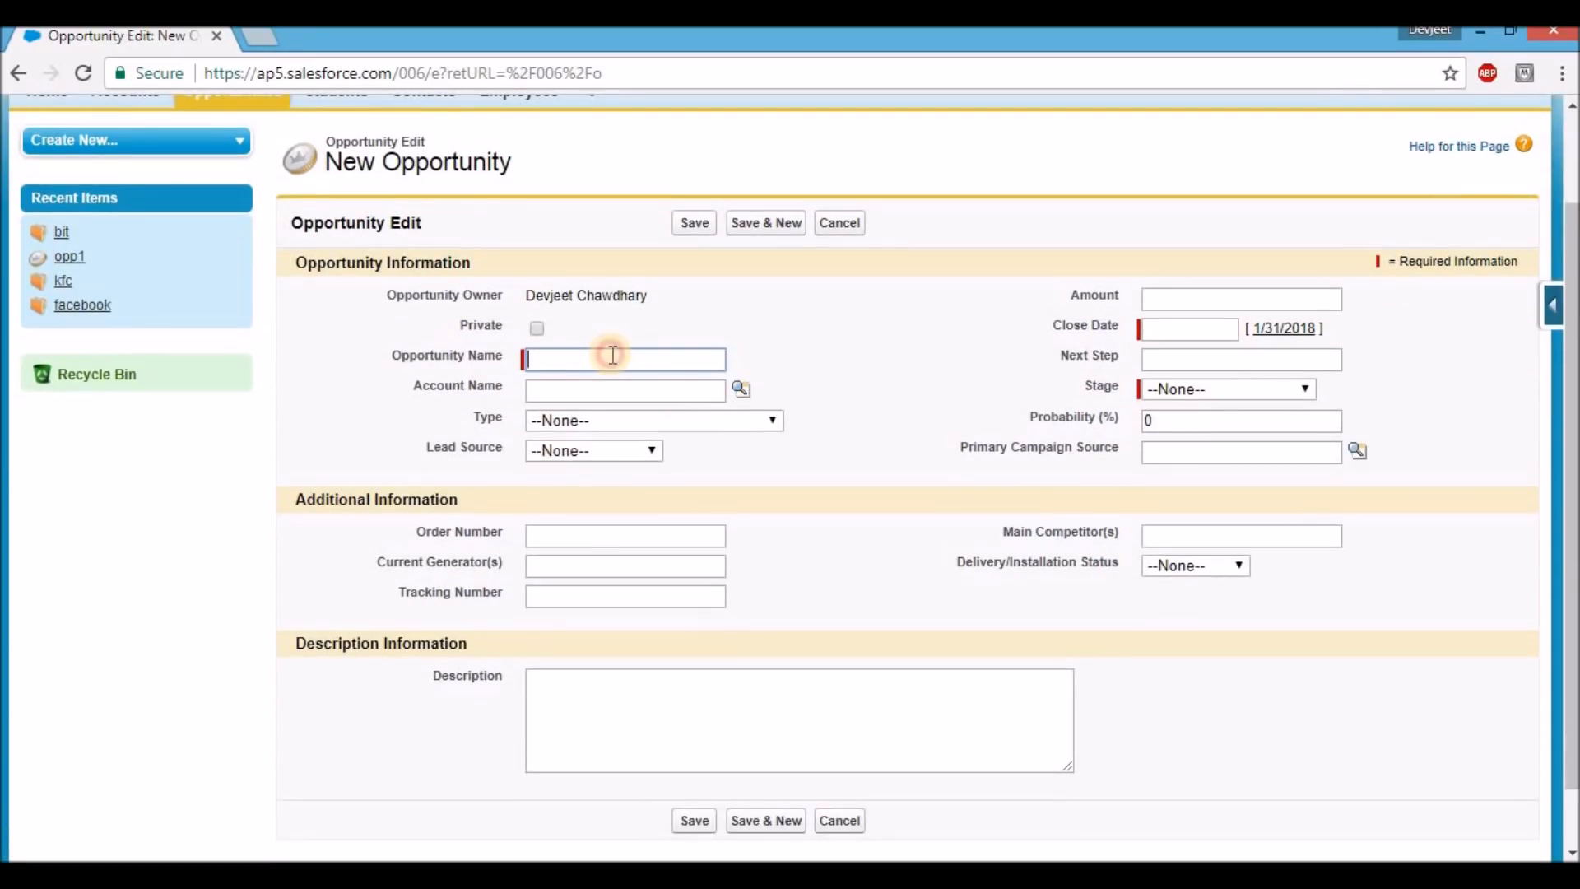
{"action": "type", "text": "Myopp"}
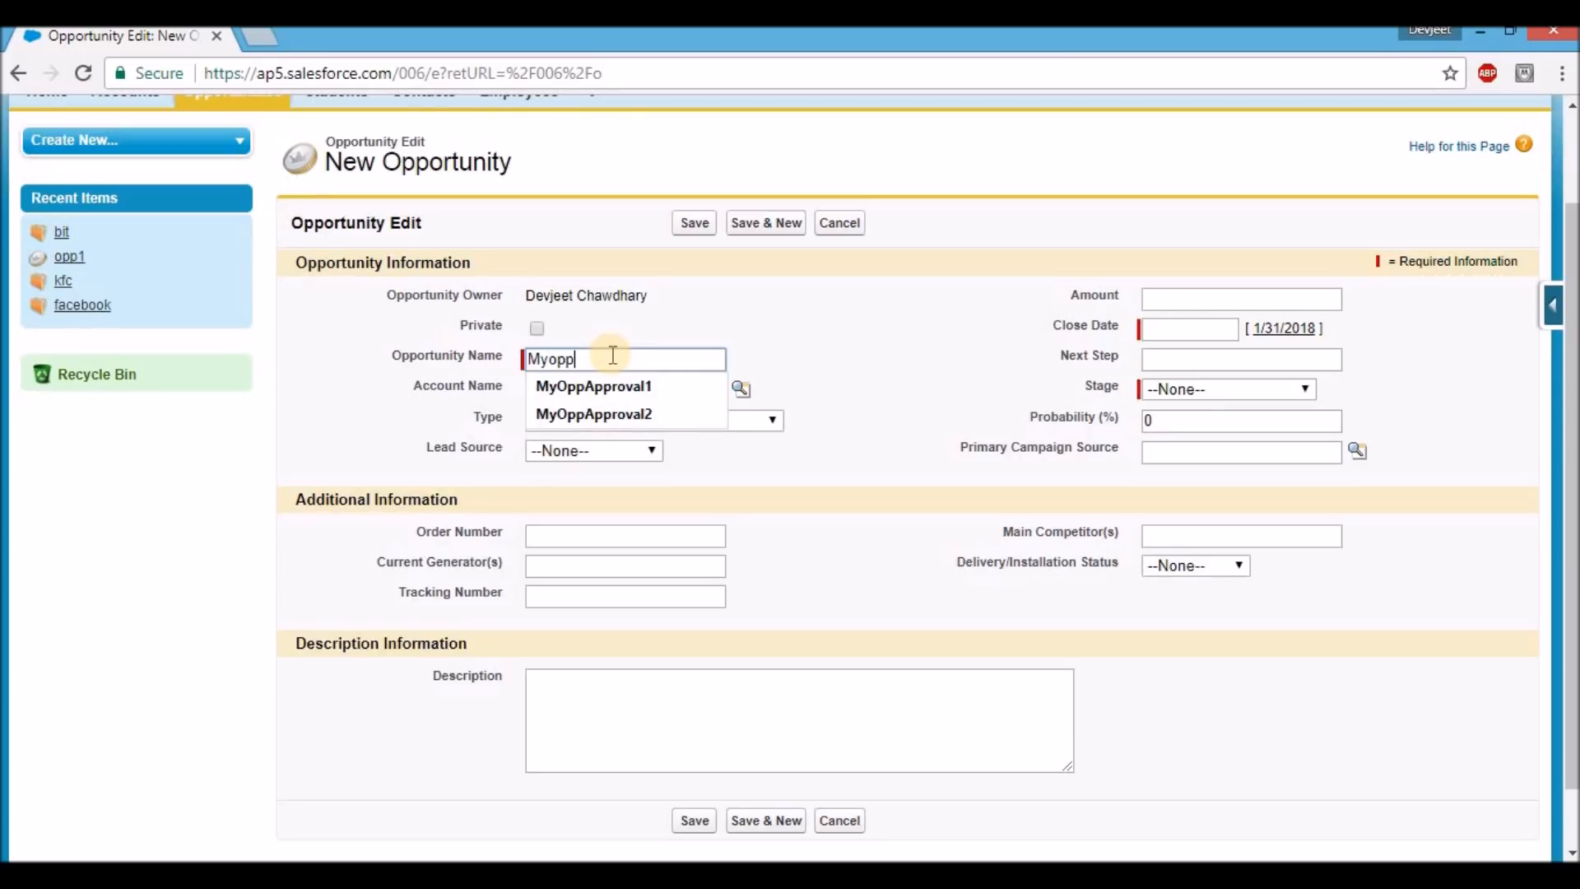
{"action": "type", "text": "1"}
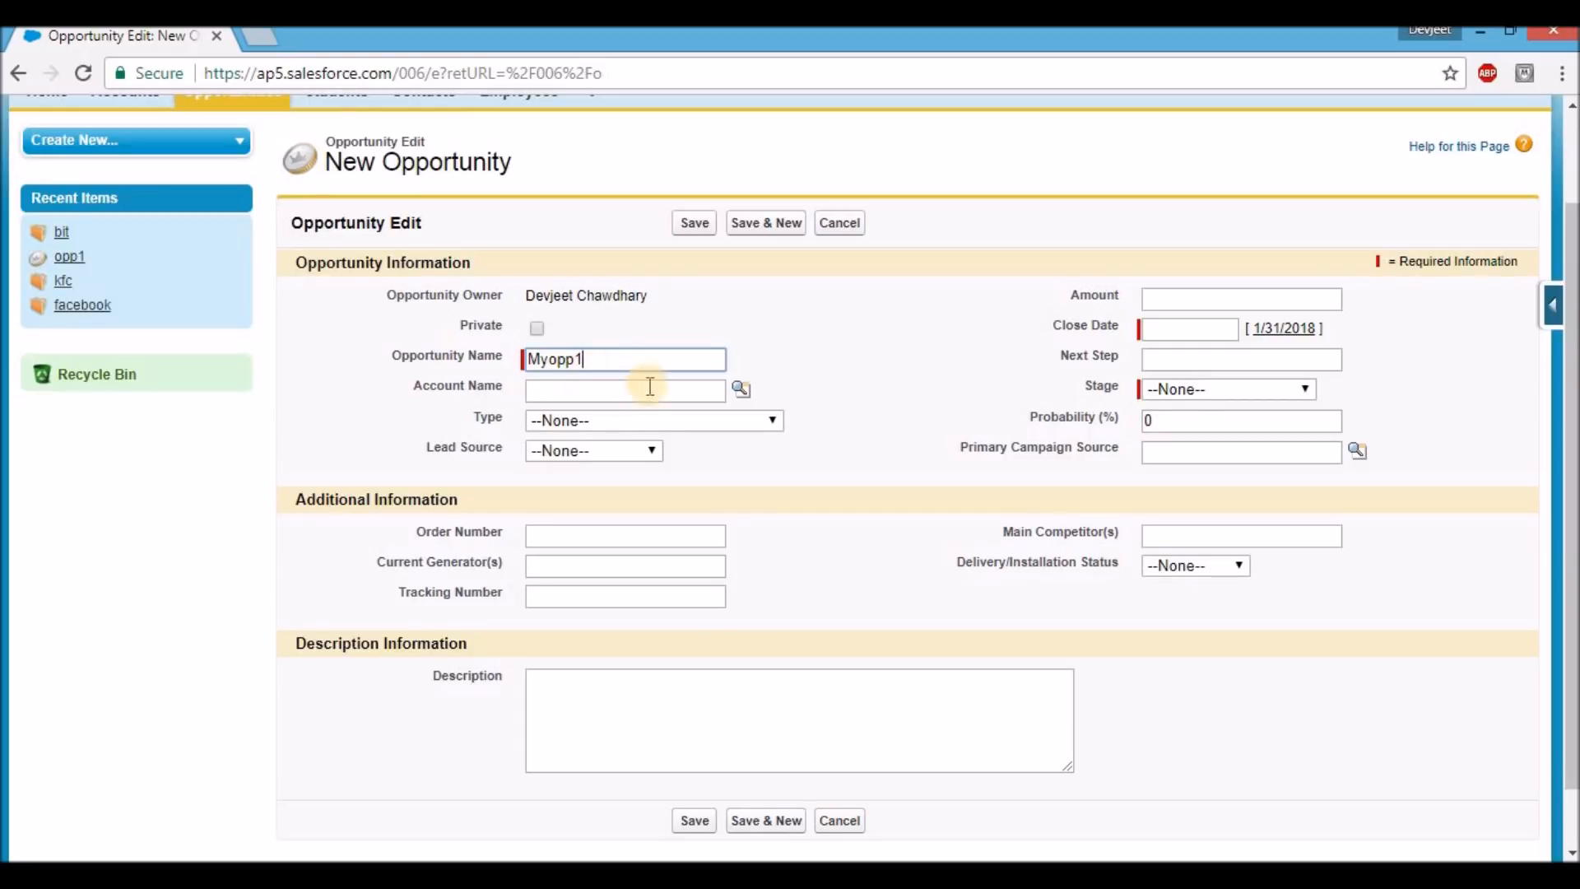
Look up the account bit and assign it to the new opportunity
{"action": "left_click", "coordinate": [742, 389]}
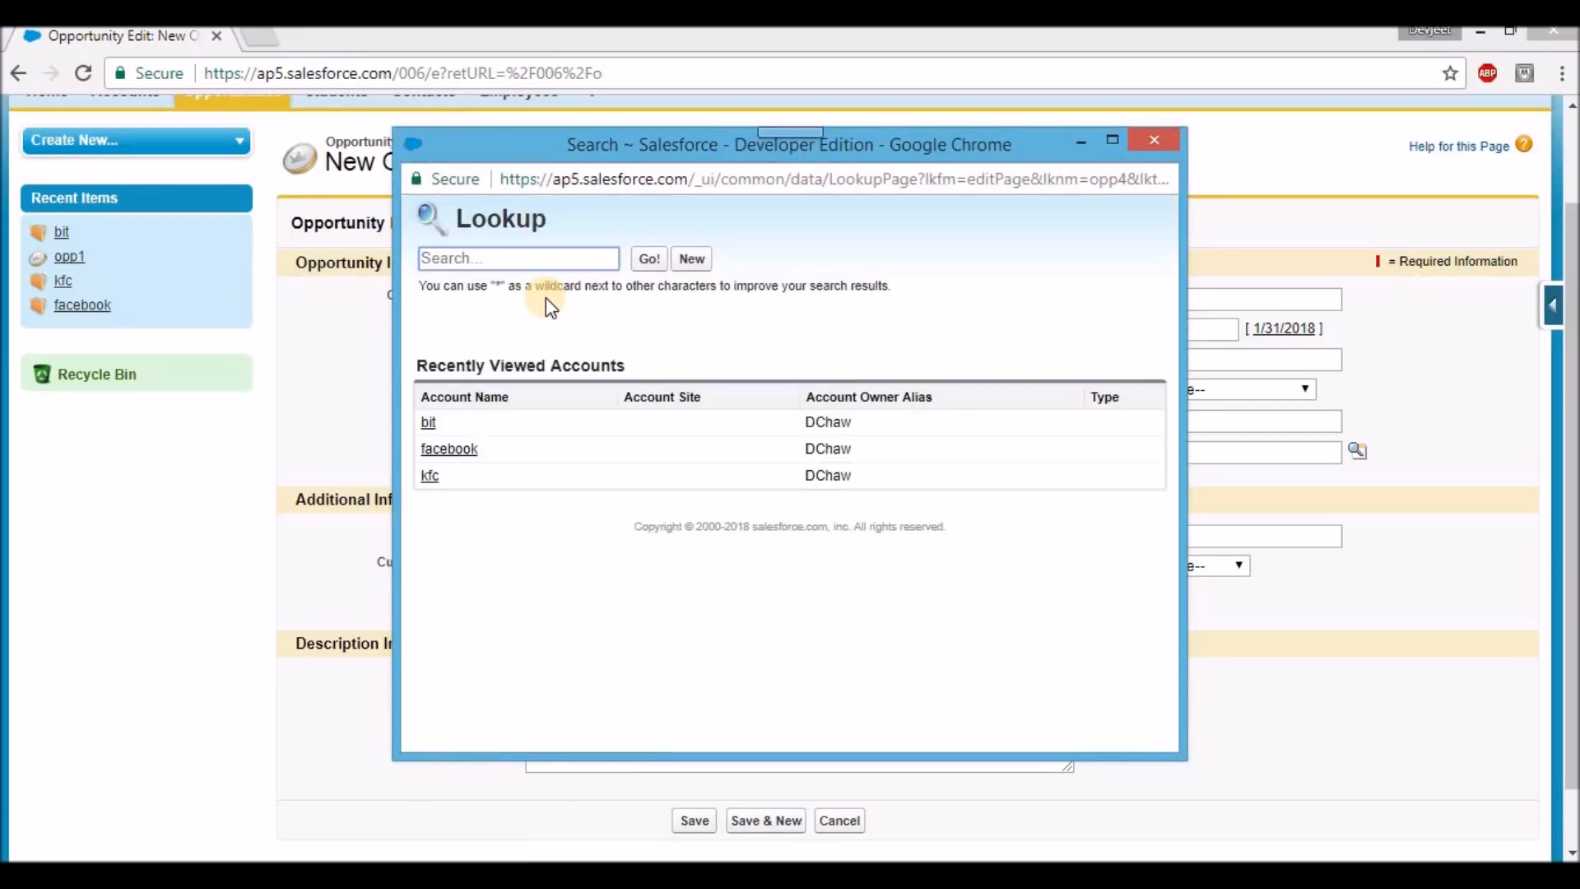
{"action": "left_click", "coordinate": [430, 425]}
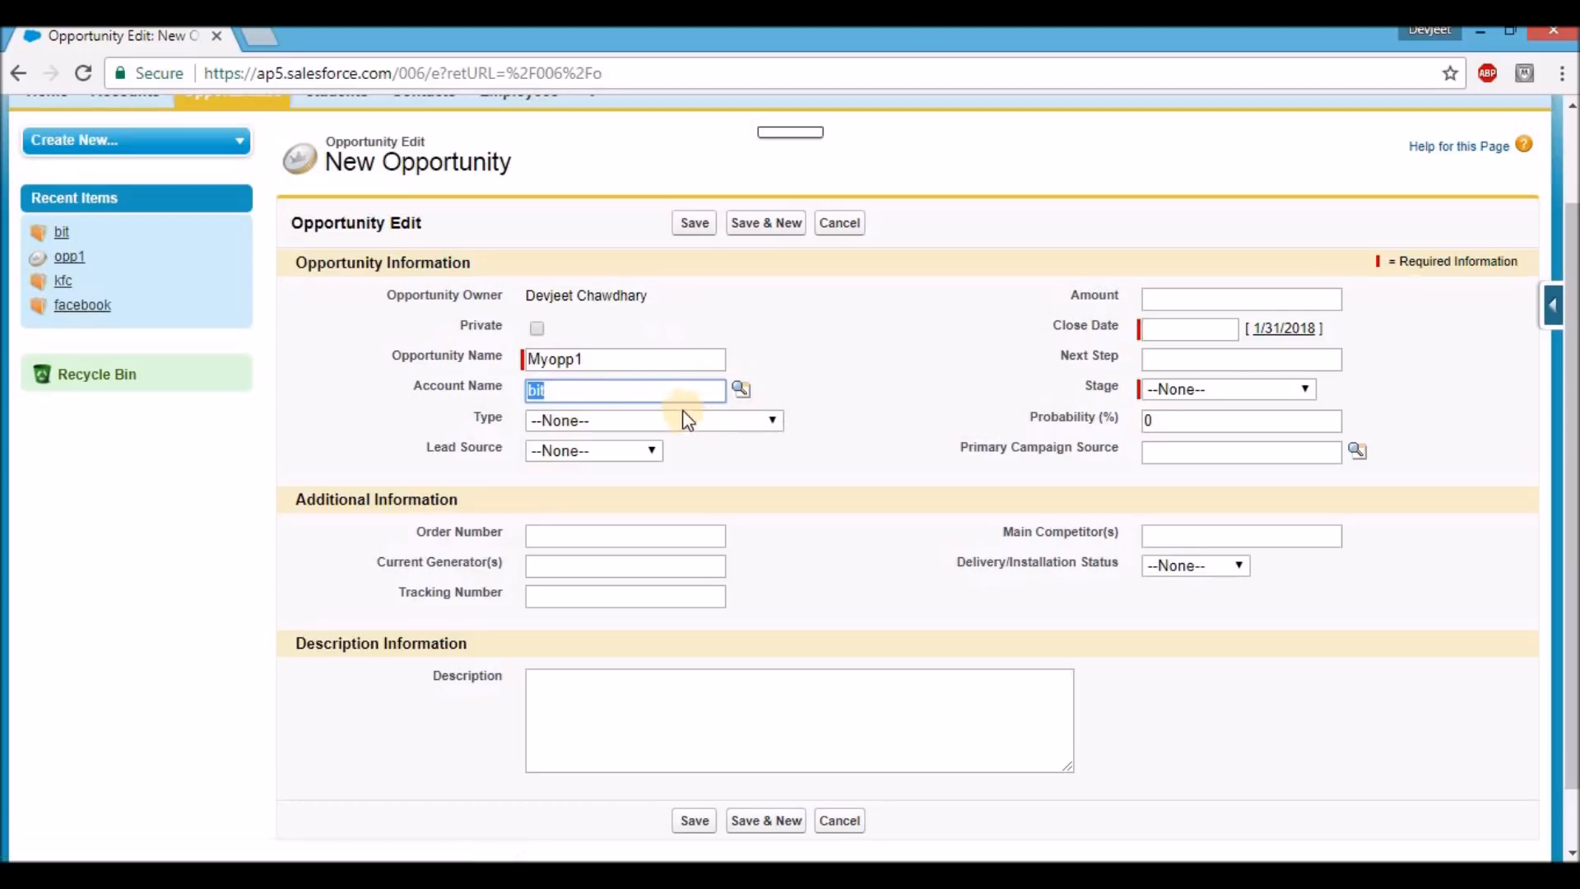
{"action": "left_click", "coordinate": [504, 401]}
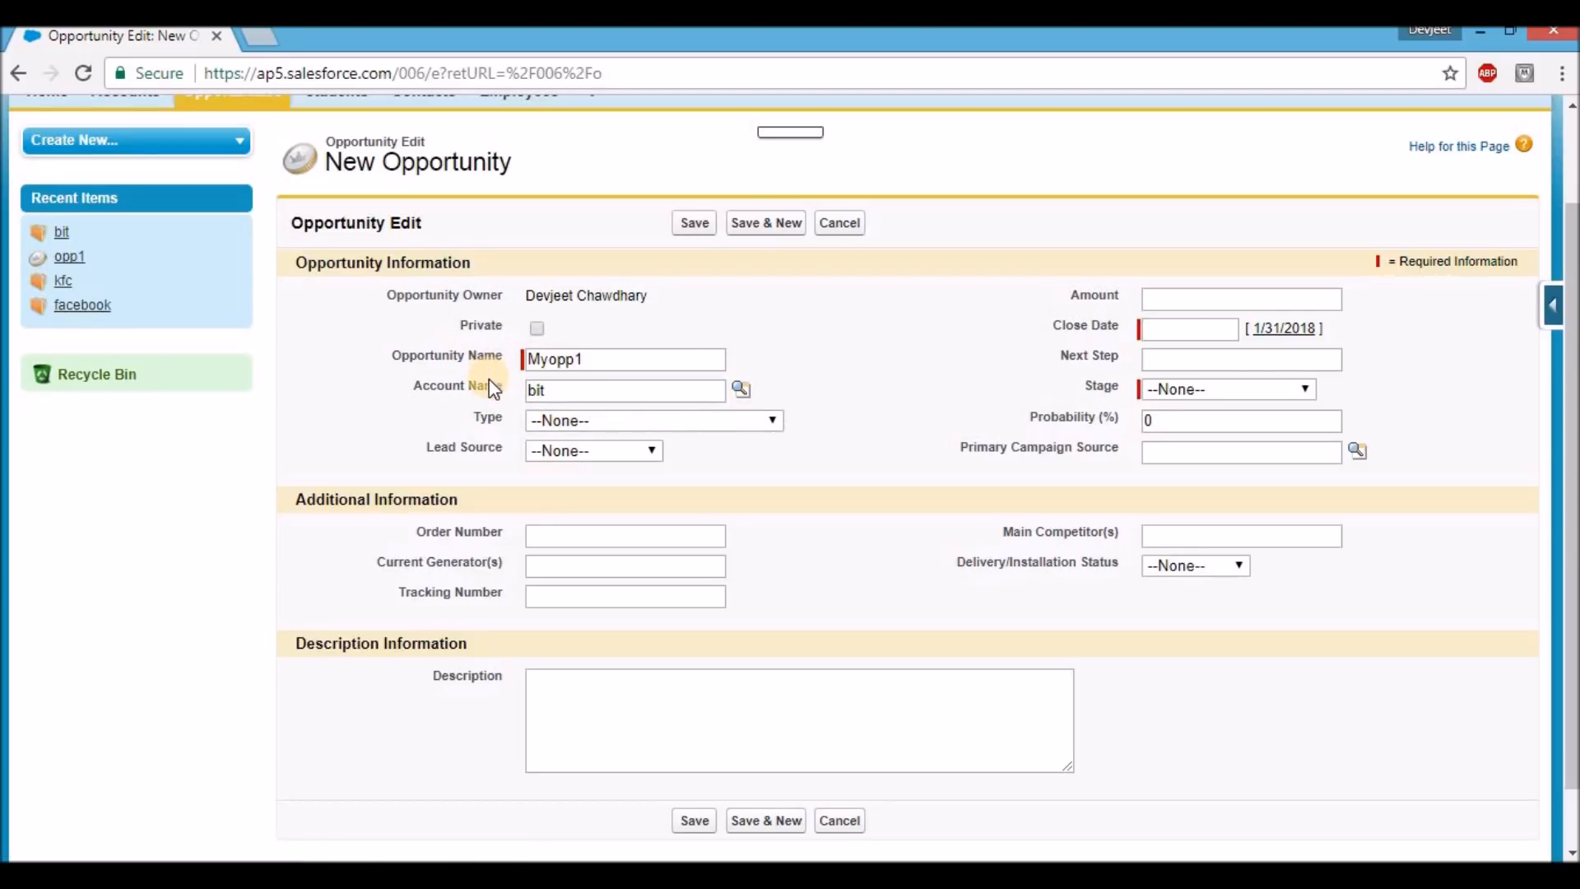
Set the opportunity's close date to 1/31/2018 and its stage to Qualification, and save the record
{"action": "left_click", "coordinate": [1144, 328]}
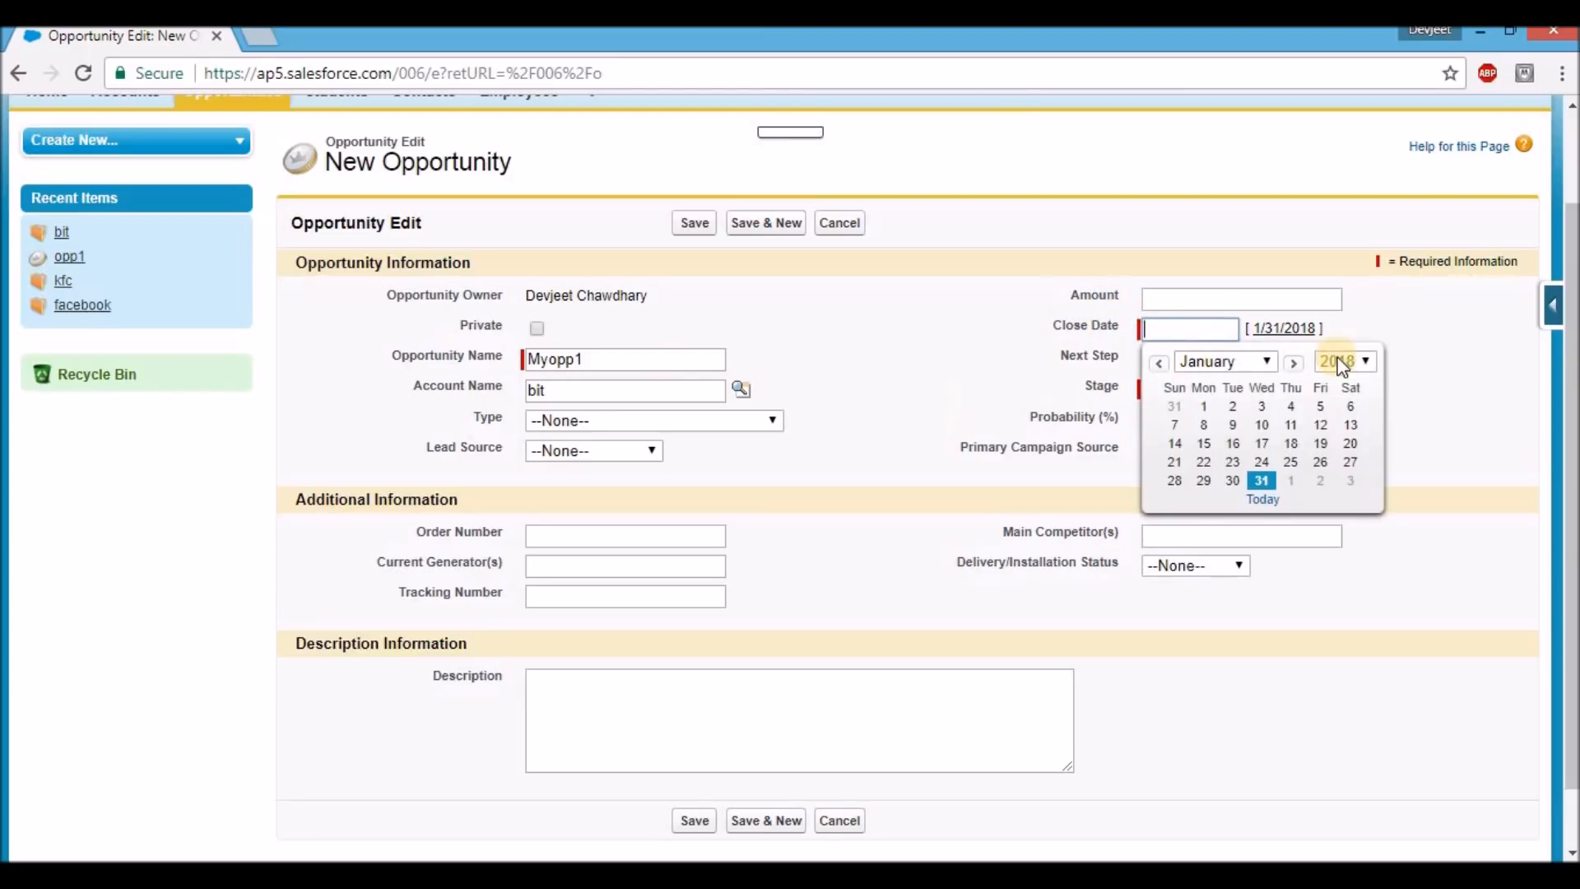
{"action": "left_click", "coordinate": [1288, 328]}
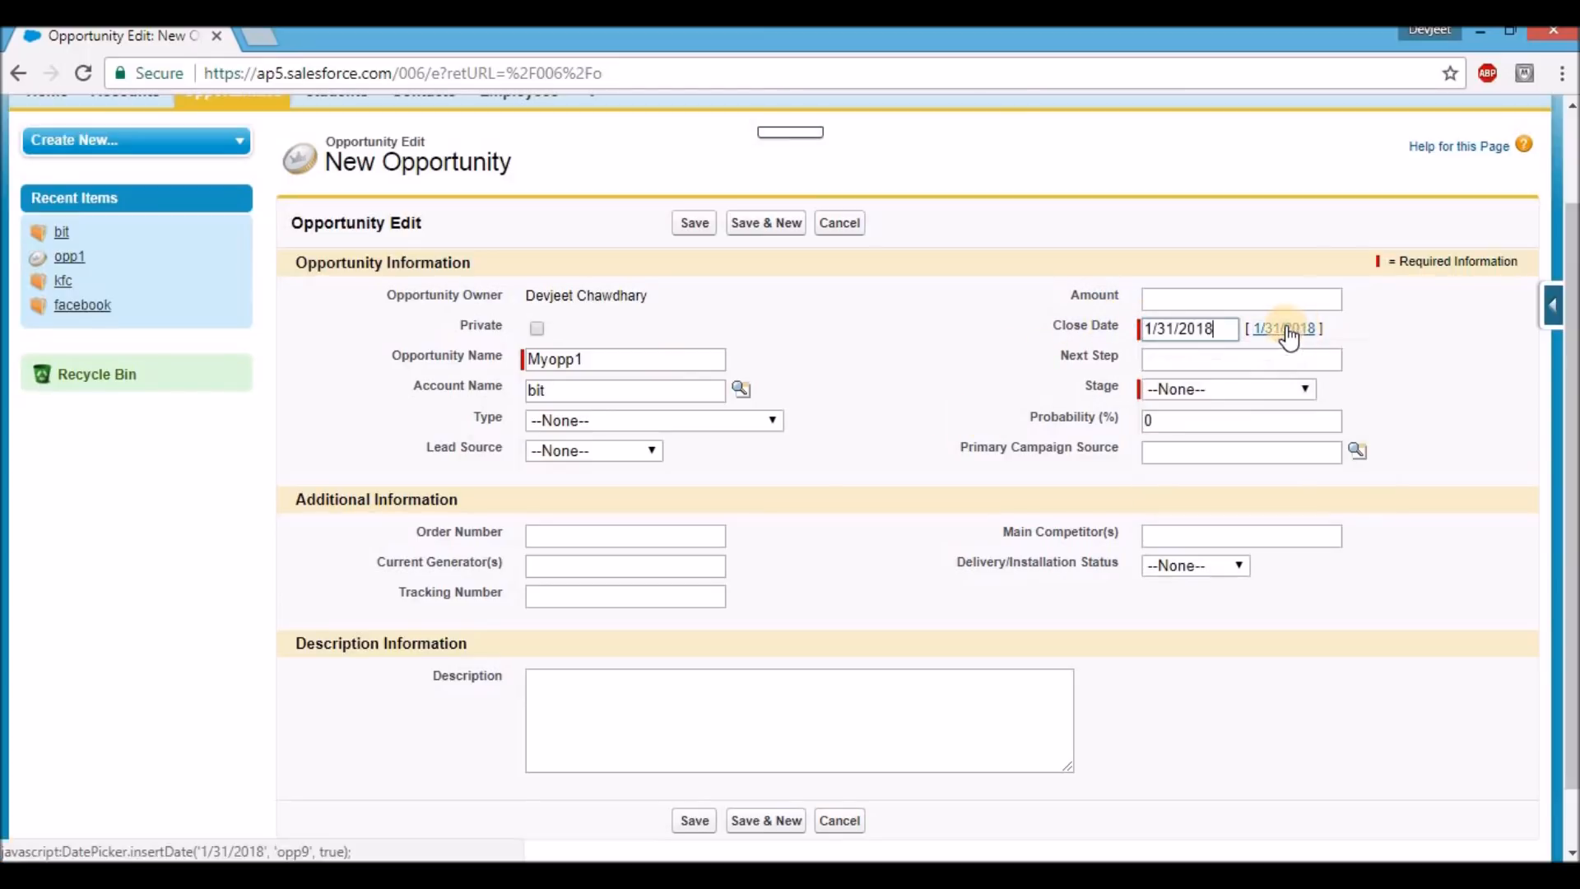
{"action": "left_click", "coordinate": [1183, 389]}
{"action": "left_click", "coordinate": [1185, 448]}
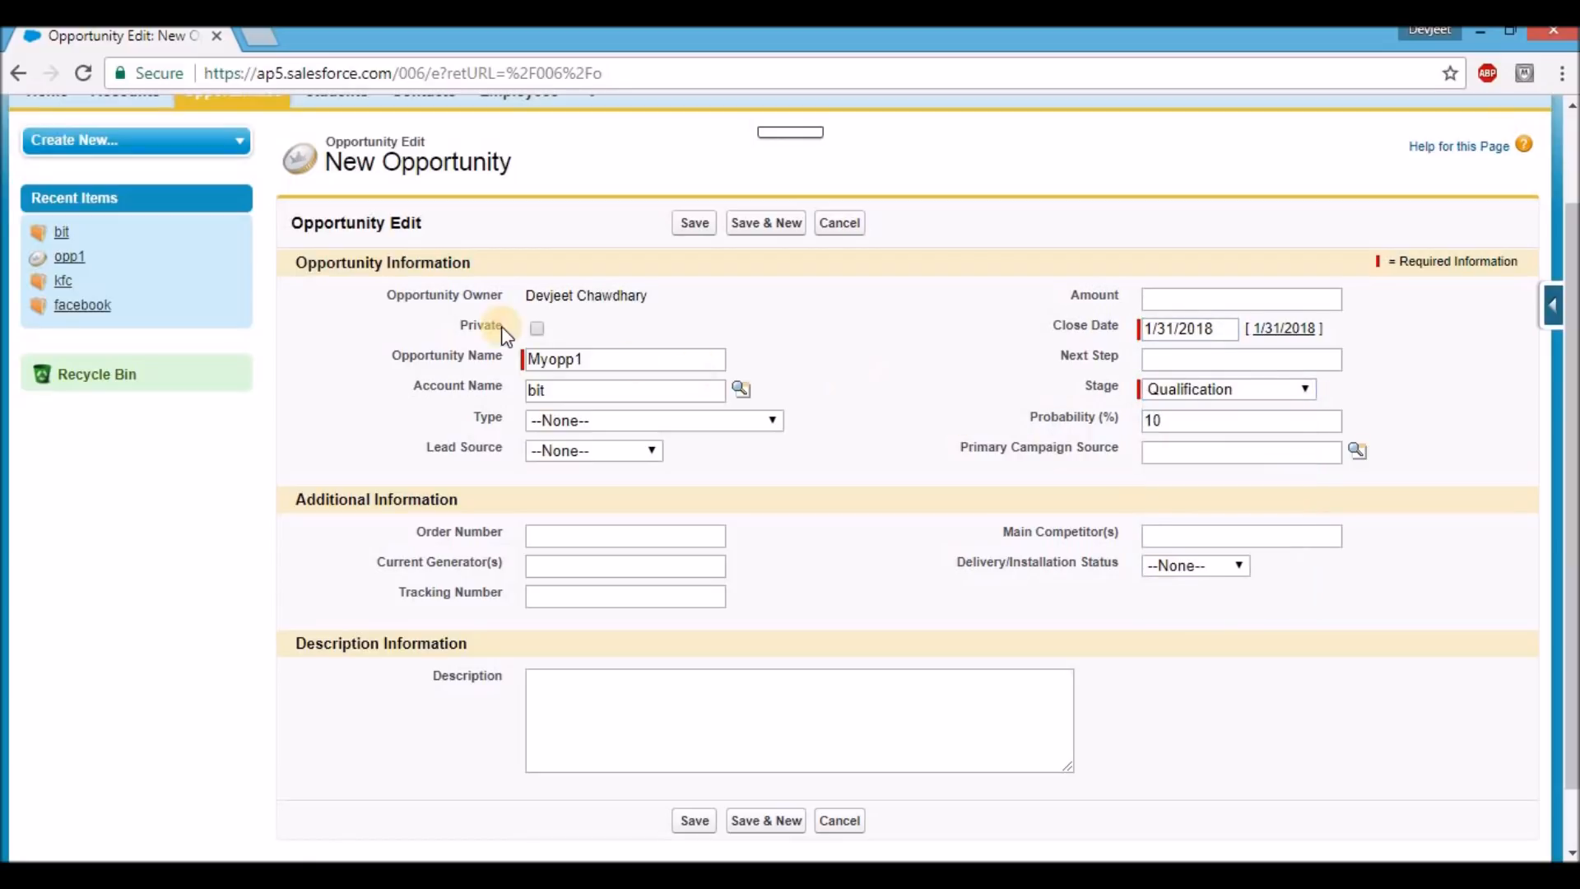
{"action": "left_click", "coordinate": [701, 231]}
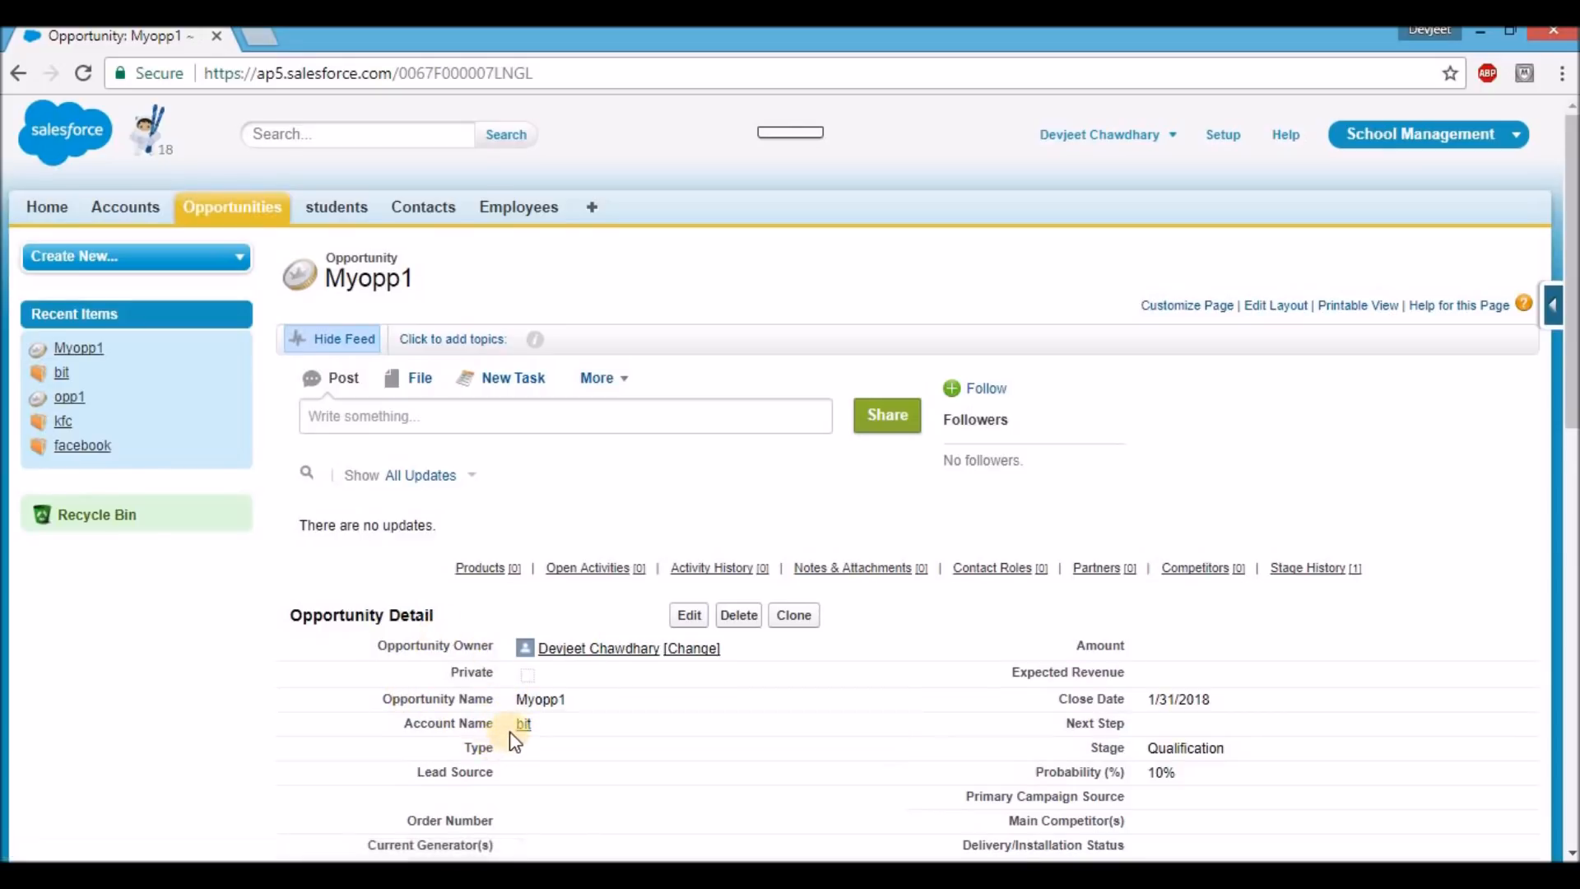
Open the account bit and examine its details and its related list of opportunities
{"action": "left_click", "coordinate": [104, 219]}
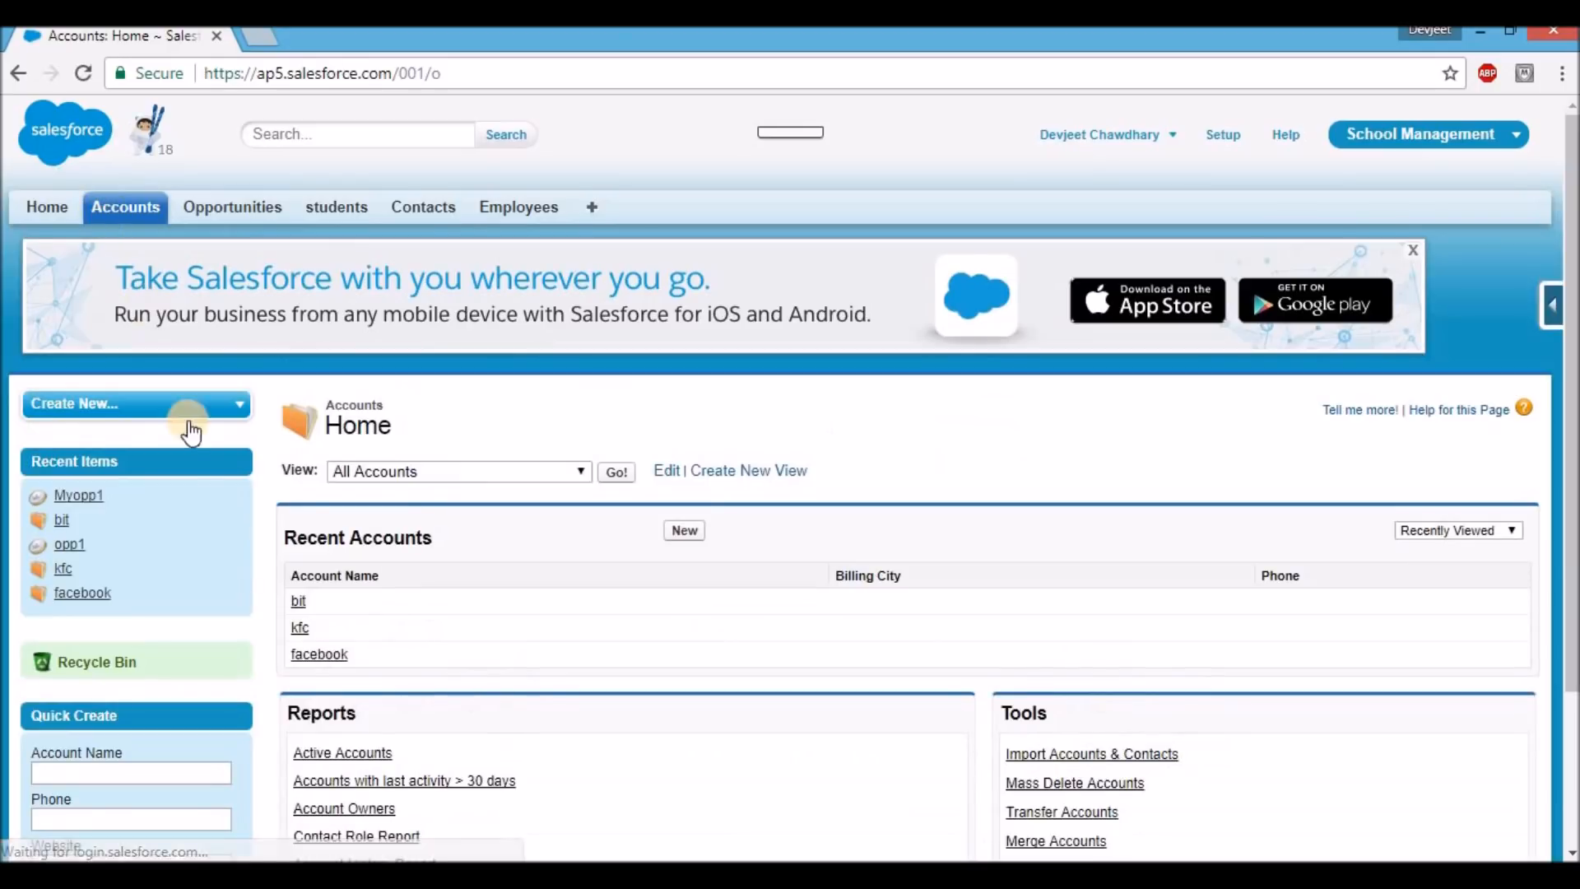
{"action": "left_click", "coordinate": [301, 603]}
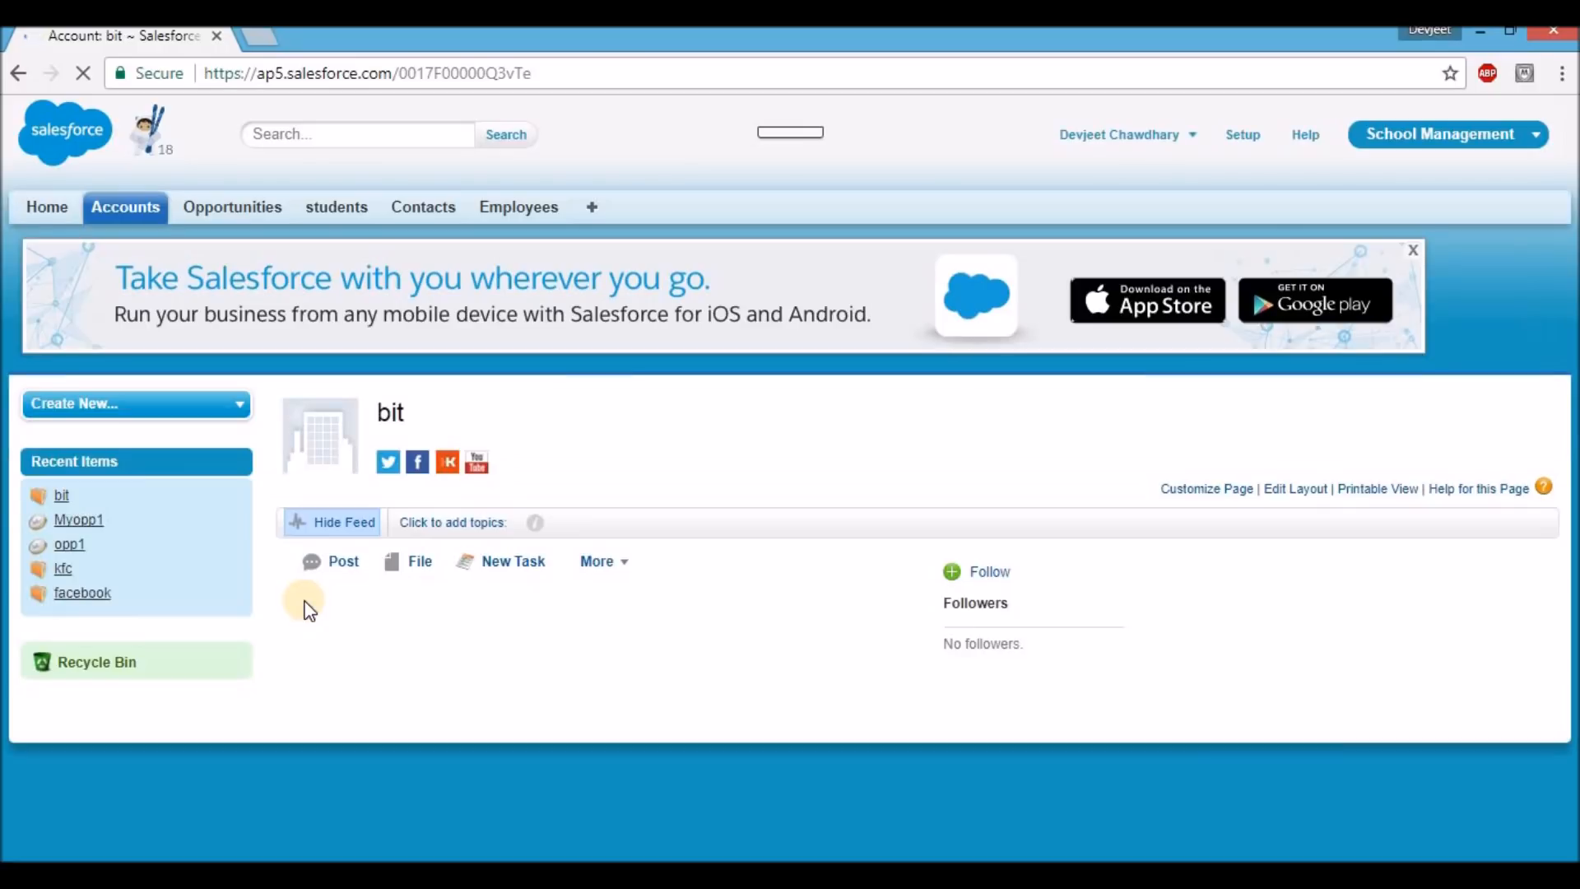
{"action": "scroll", "coordinate": [741, 502], "scroll_direction": "down", "scroll_amount": 3}
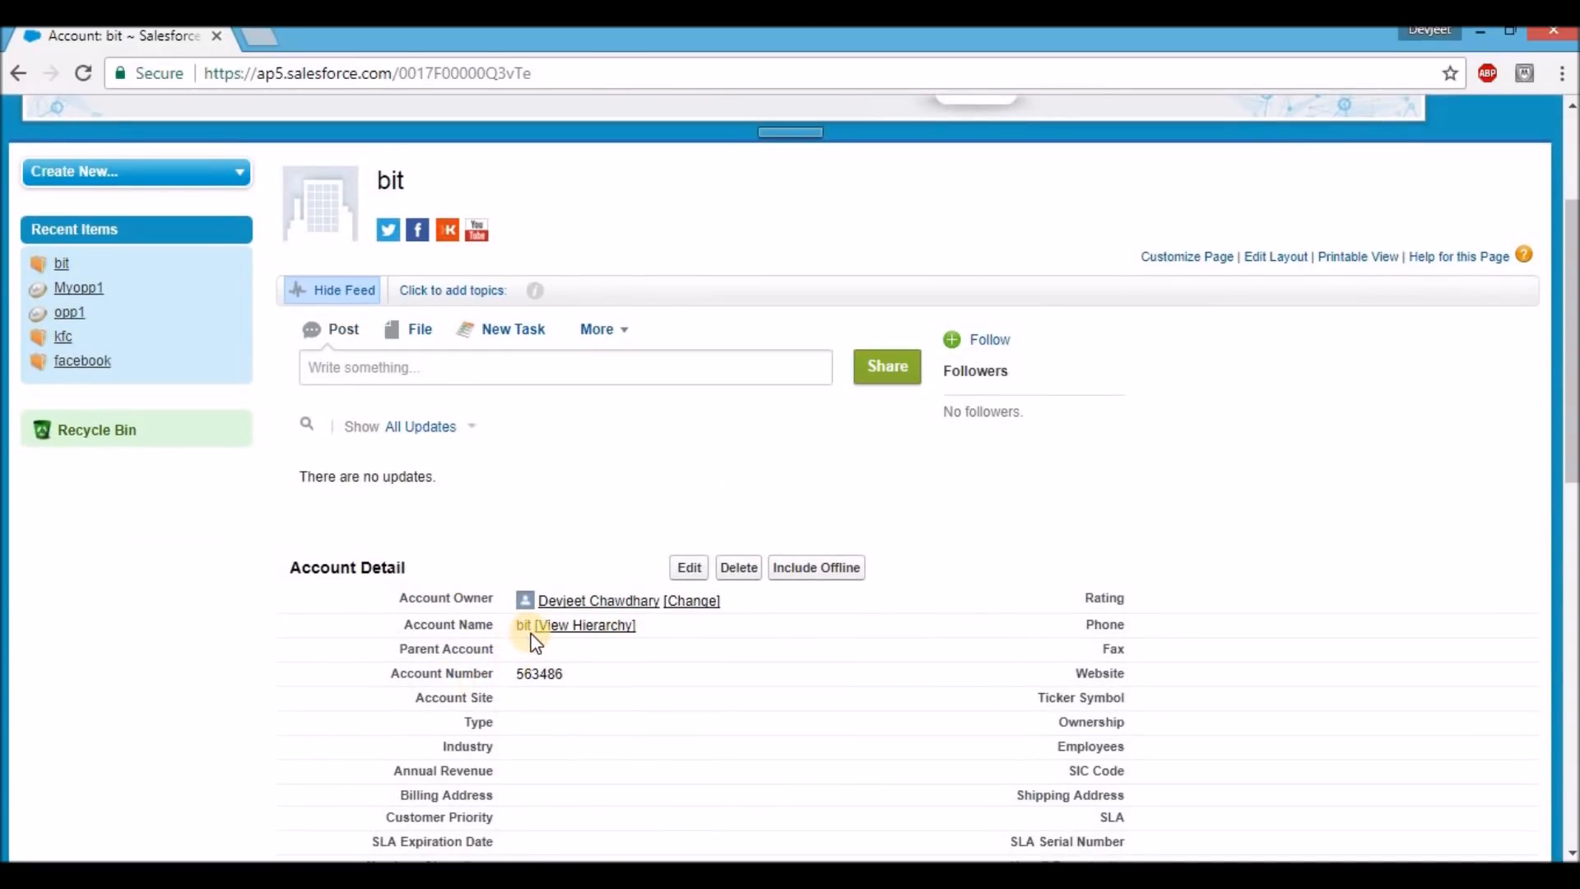
{"action": "scroll", "coordinate": [536, 633], "scroll_direction": "down", "scroll_amount": 6}
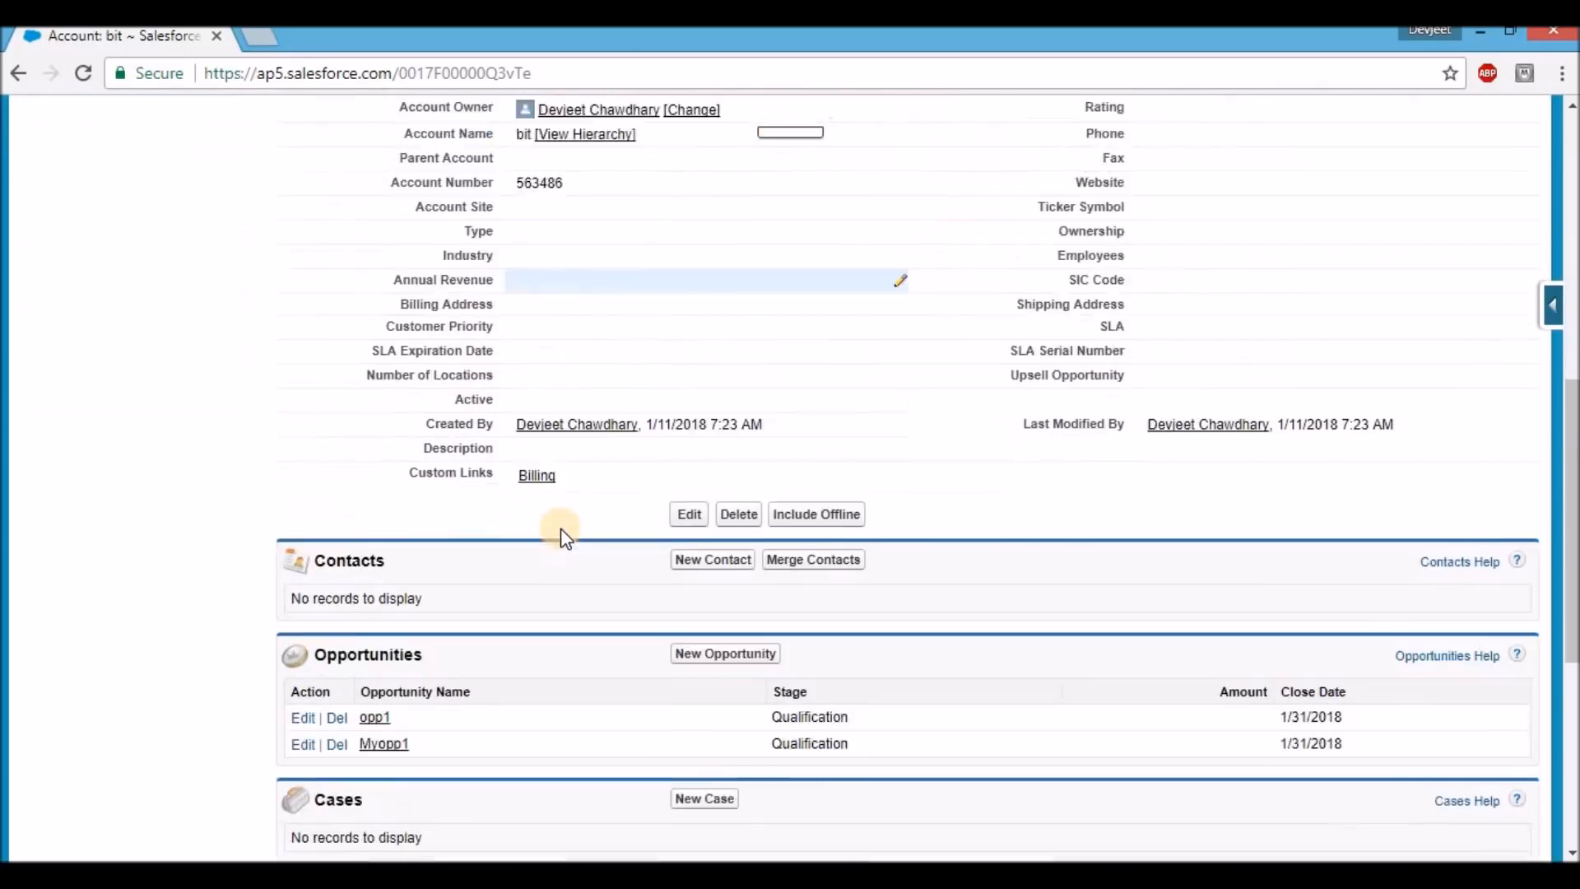
{"action": "scroll", "coordinate": [560, 536], "scroll_direction": "down", "scroll_amount": 4}
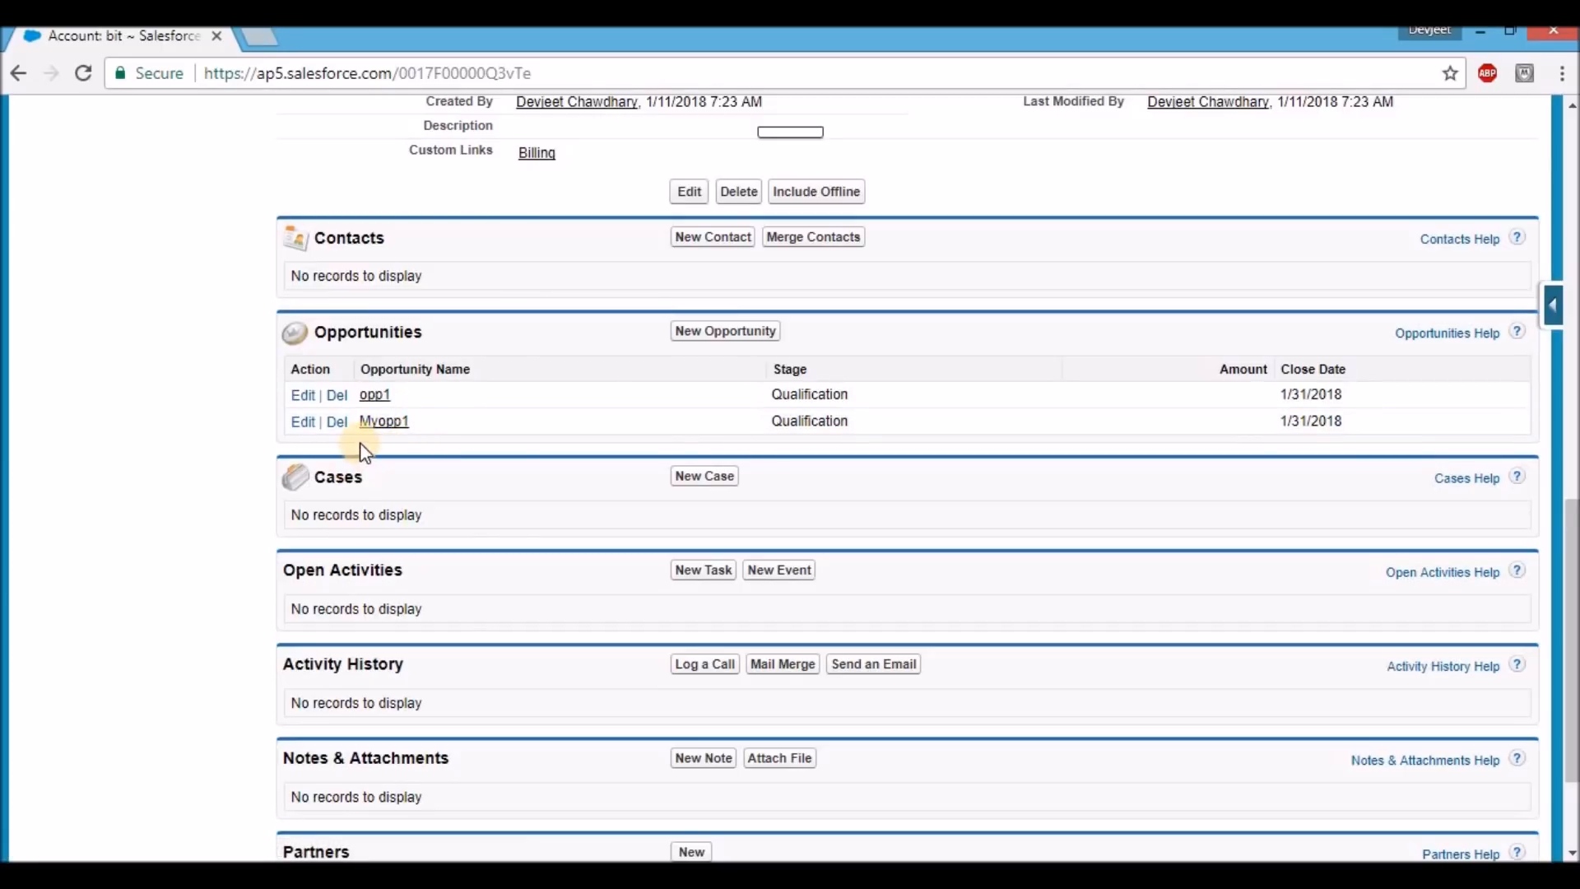
{"action": "scroll", "coordinate": [411, 451], "scroll_direction": "up", "scroll_amount": 8}
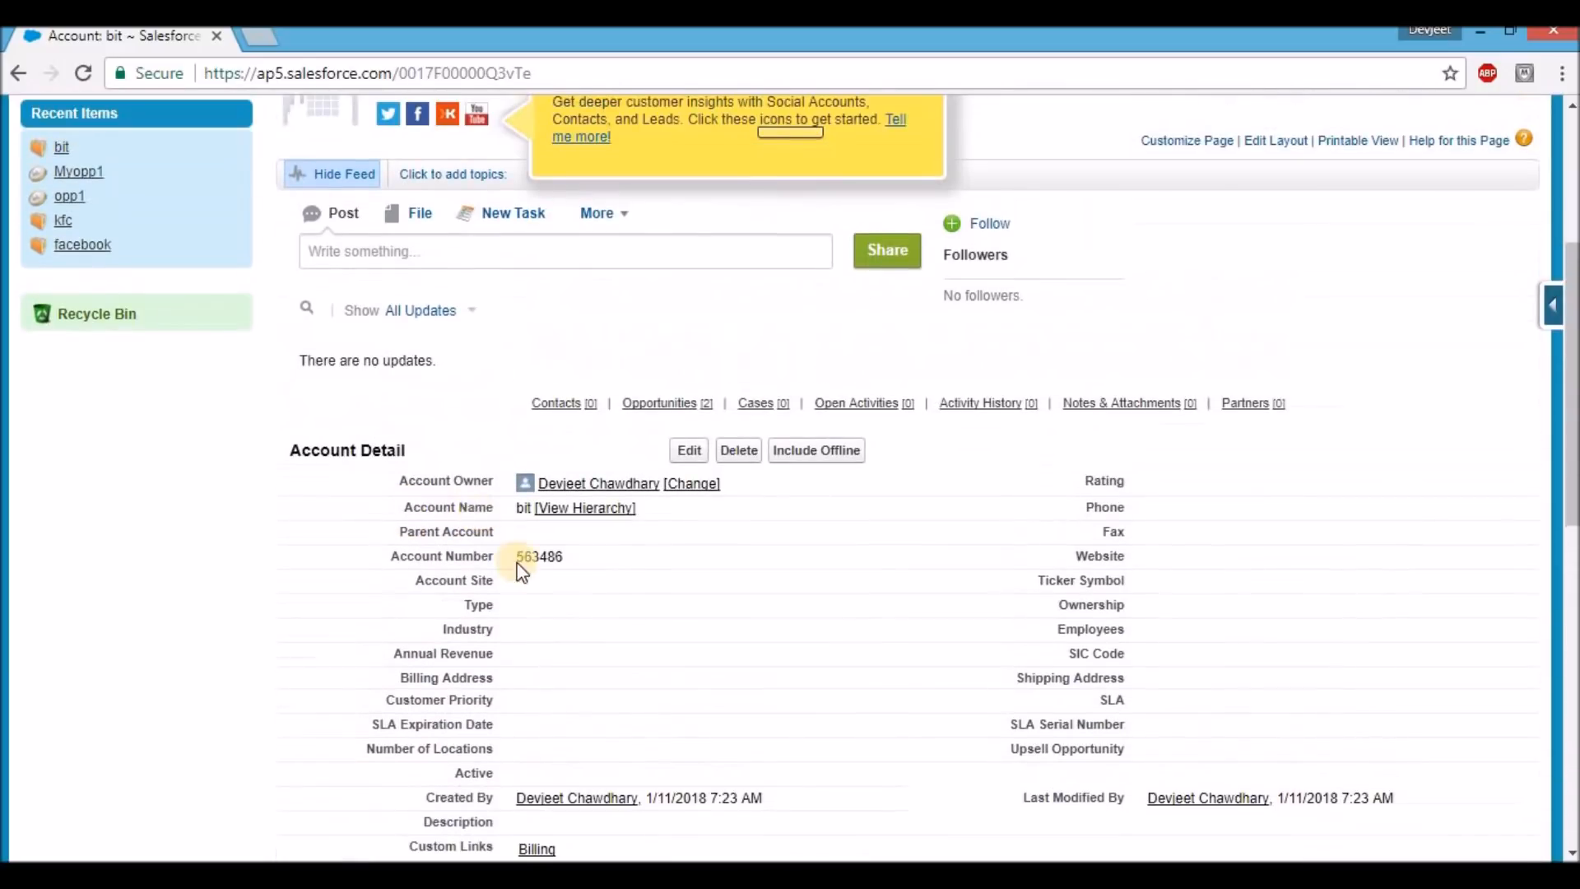
{"action": "scroll", "coordinate": [512, 661], "scroll_direction": "down", "scroll_amount": 1}
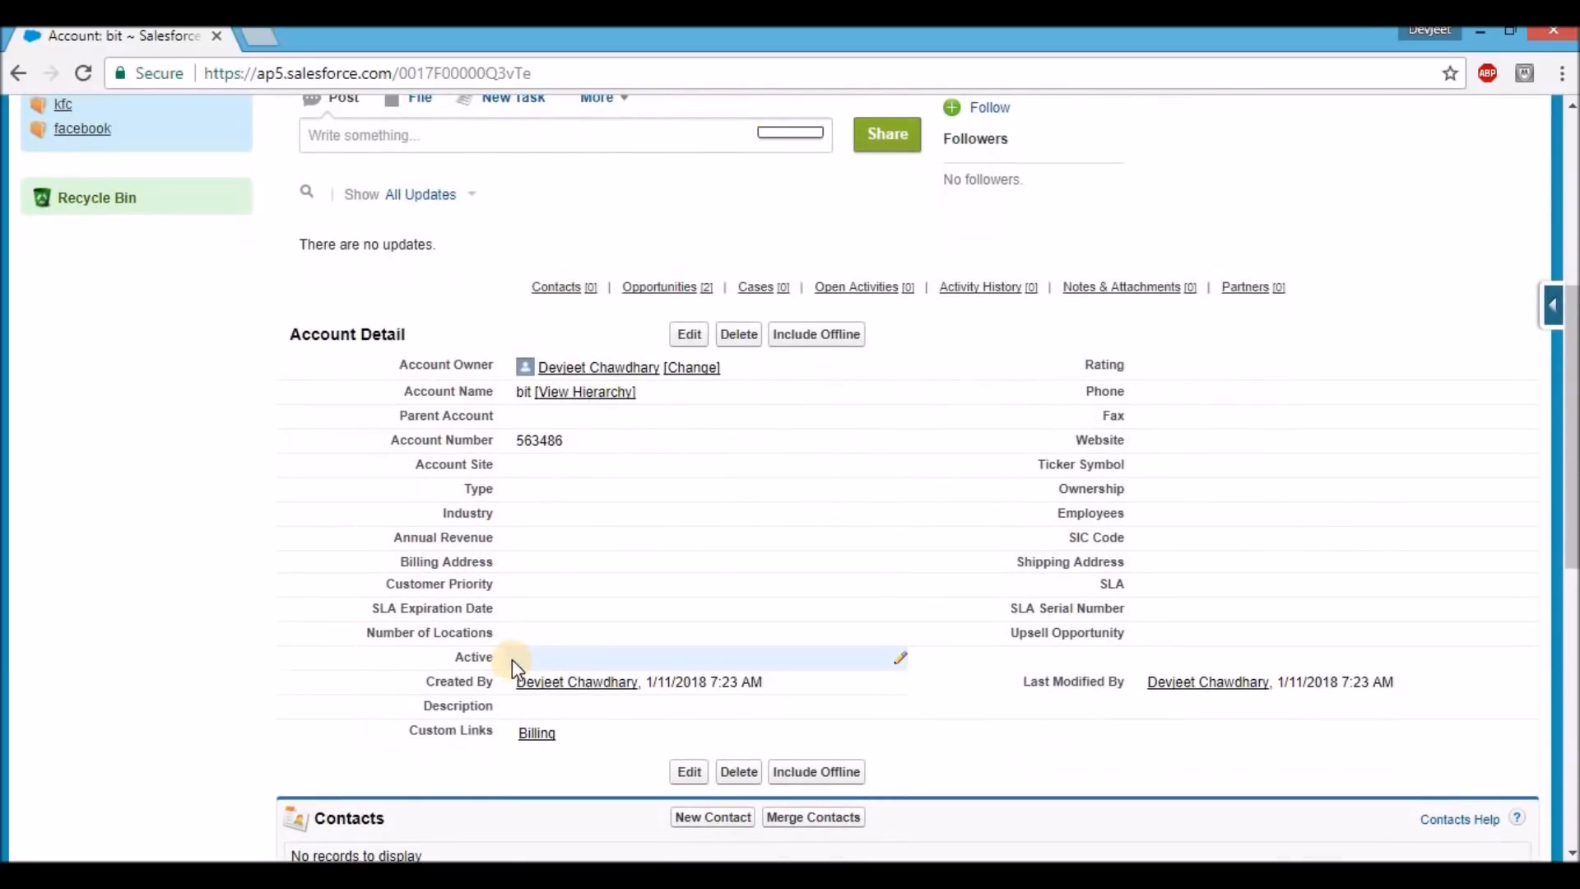
{"action": "scroll", "coordinate": [359, 576], "scroll_direction": "down", "scroll_amount": 5}
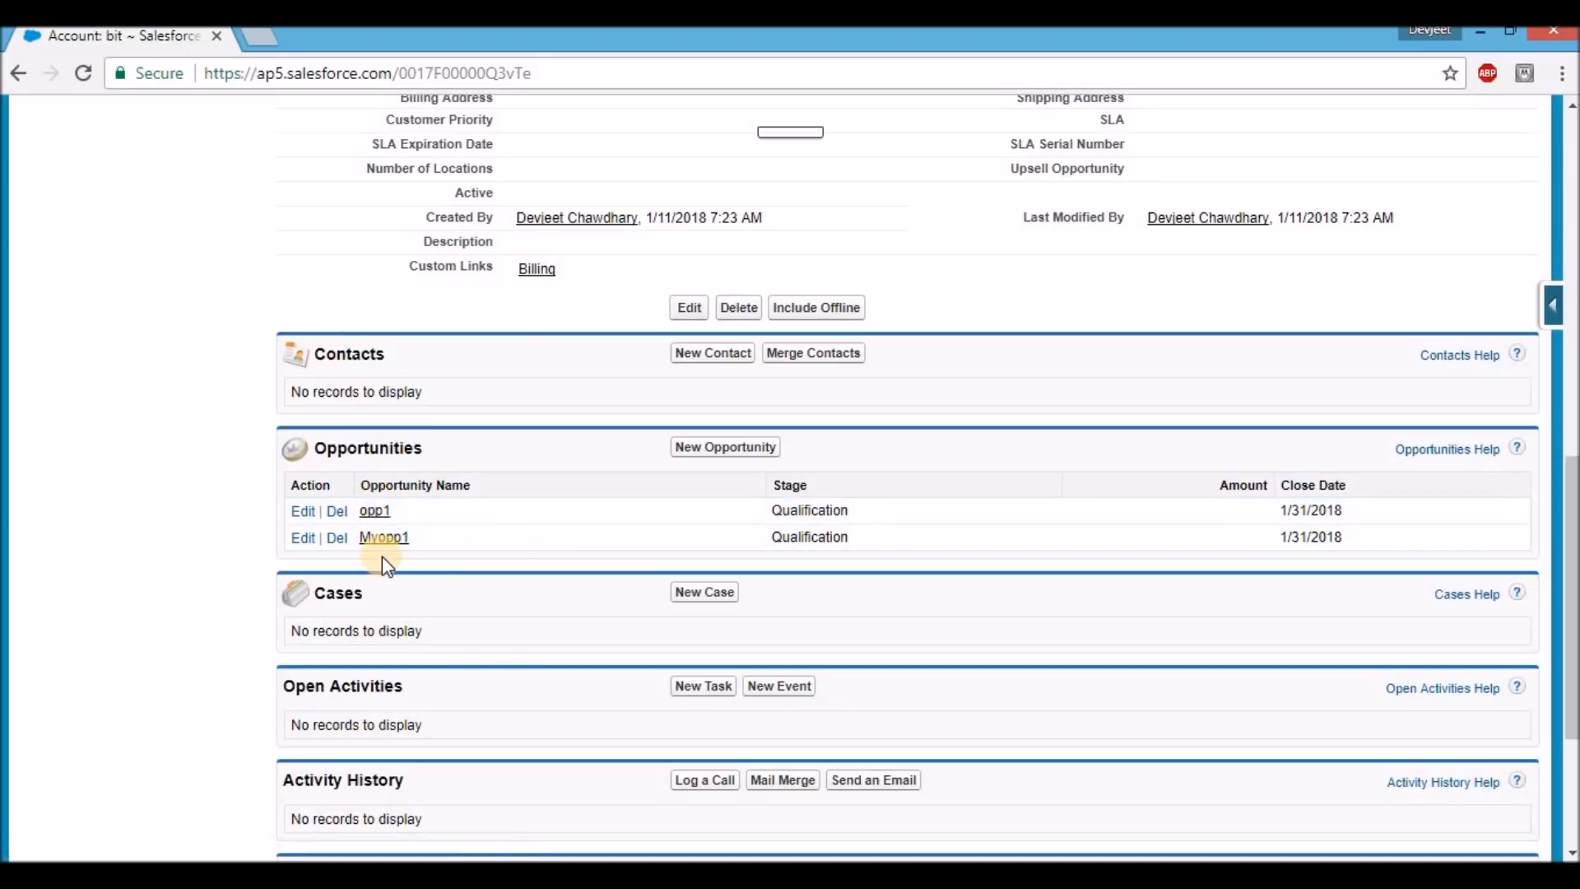
{"action": "scroll", "coordinate": [480, 554], "scroll_direction": "up", "scroll_amount": 3}
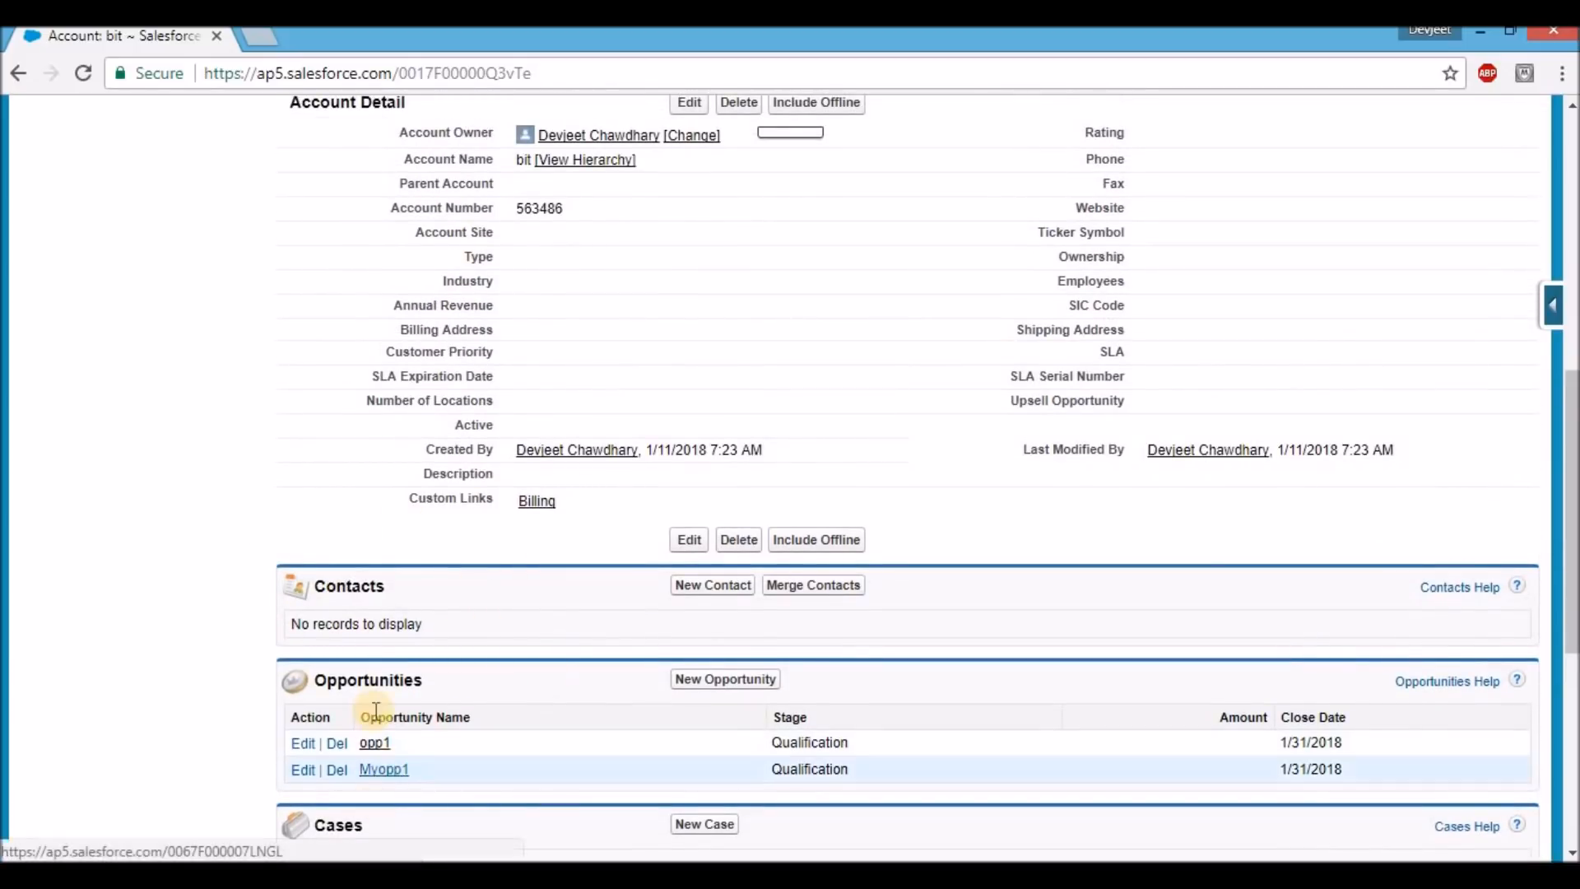
{"action": "scroll", "coordinate": [452, 539], "scroll_direction": "up", "scroll_amount": 3}
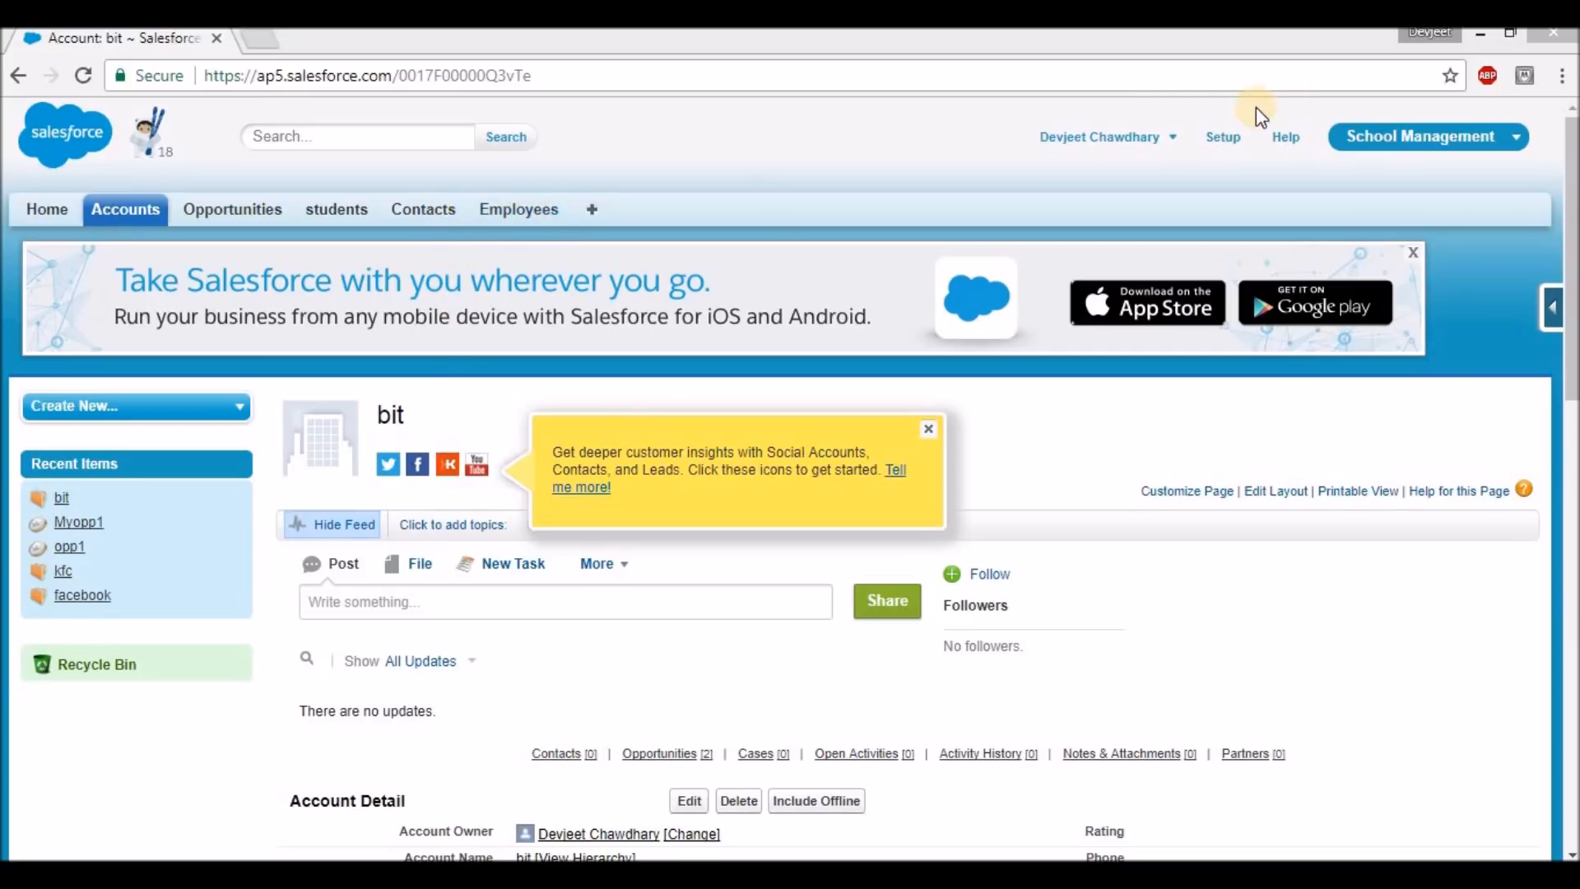
Open the list of fields for the Contacts object in the setup area
{"action": "left_click", "coordinate": [1202, 140]}
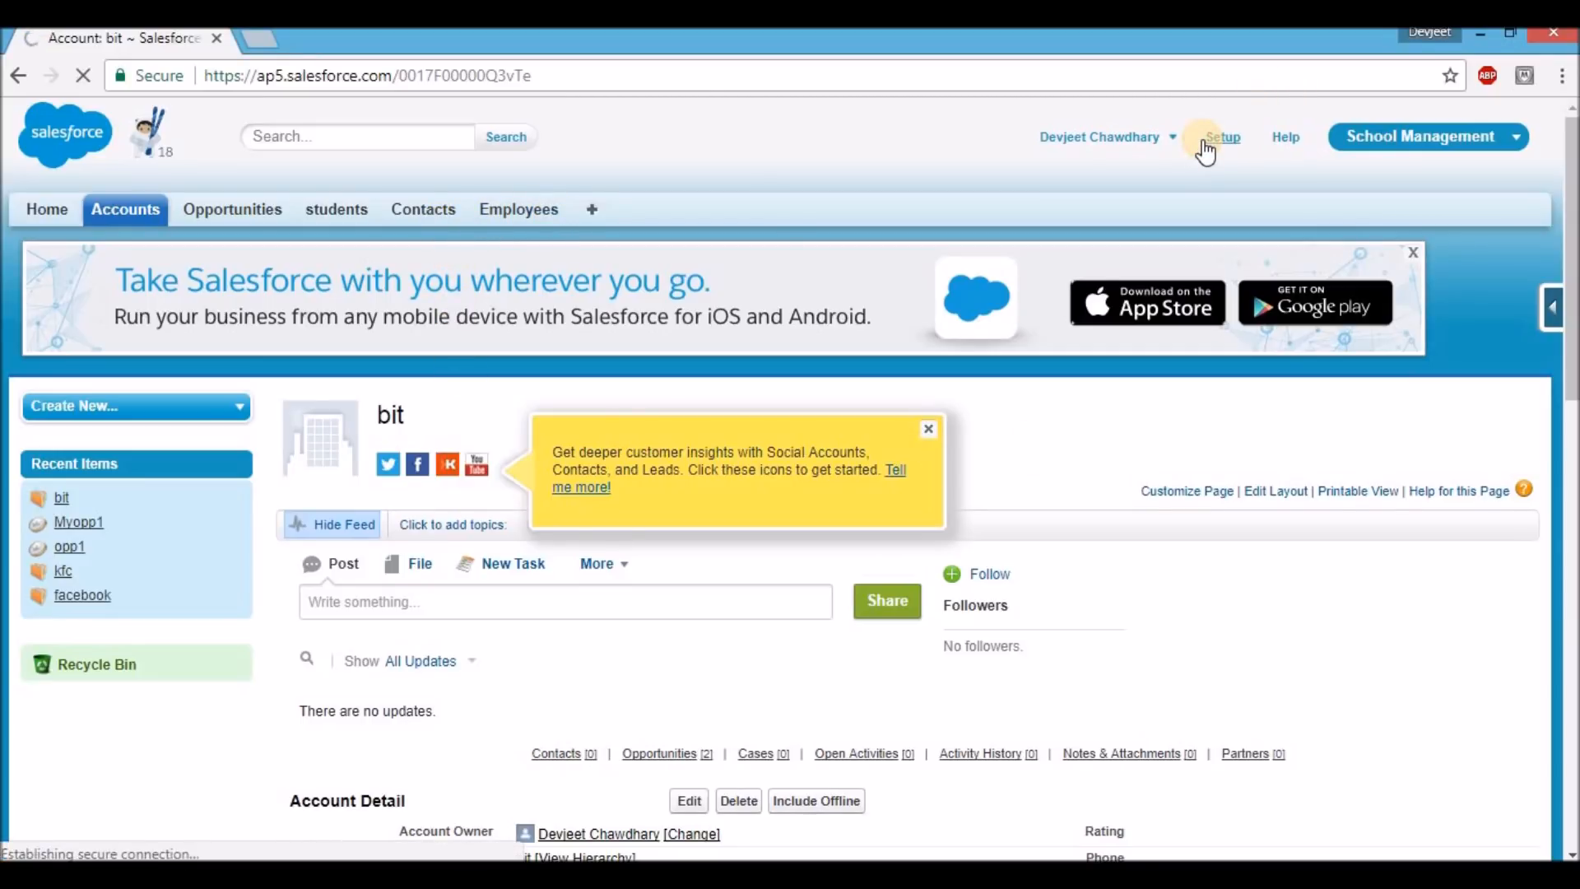
{"action": "scroll", "coordinate": [1204, 152], "scroll_direction": "down", "scroll_amount": 8}
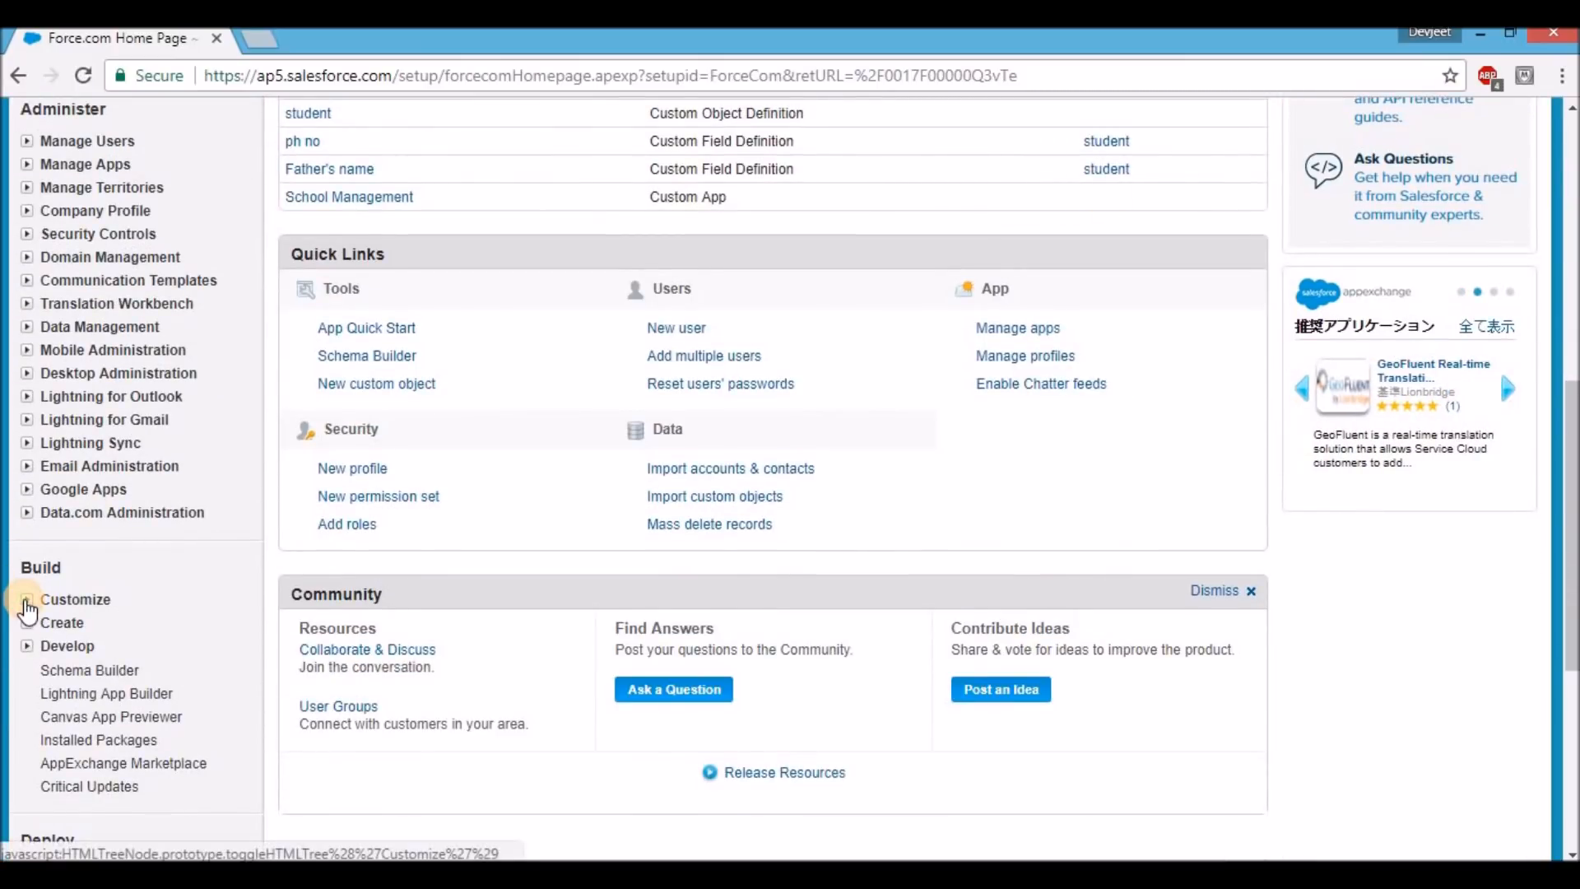
{"action": "left_click", "coordinate": [27, 602]}
{"action": "scroll", "coordinate": [27, 609], "scroll_direction": "down", "scroll_amount": 1}
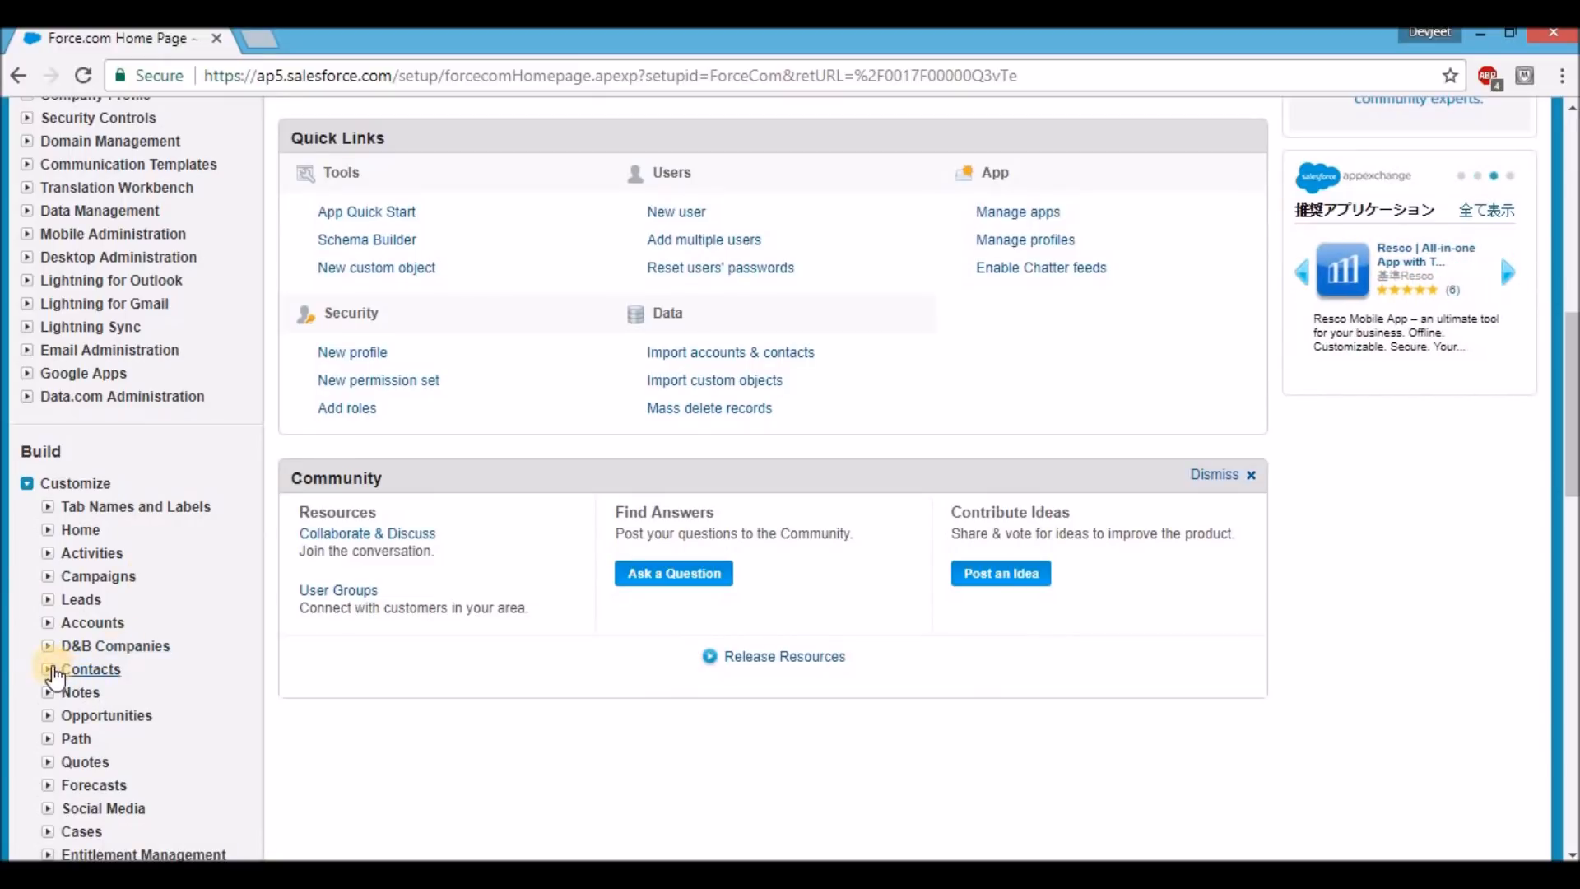
{"action": "left_click", "coordinate": [48, 669]}
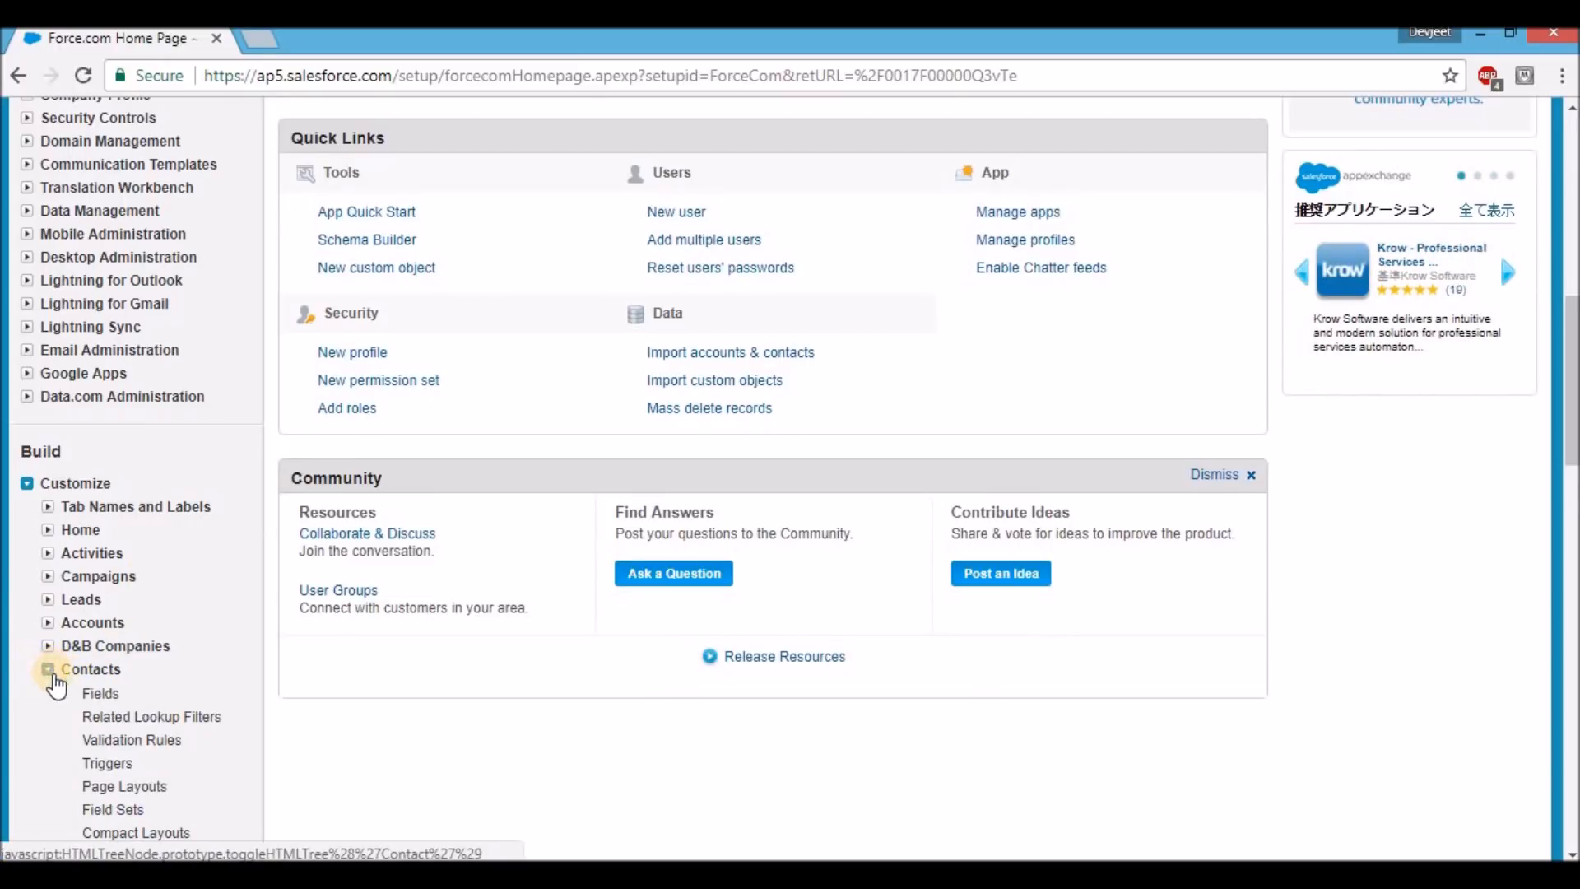
{"action": "left_click", "coordinate": [96, 693]}
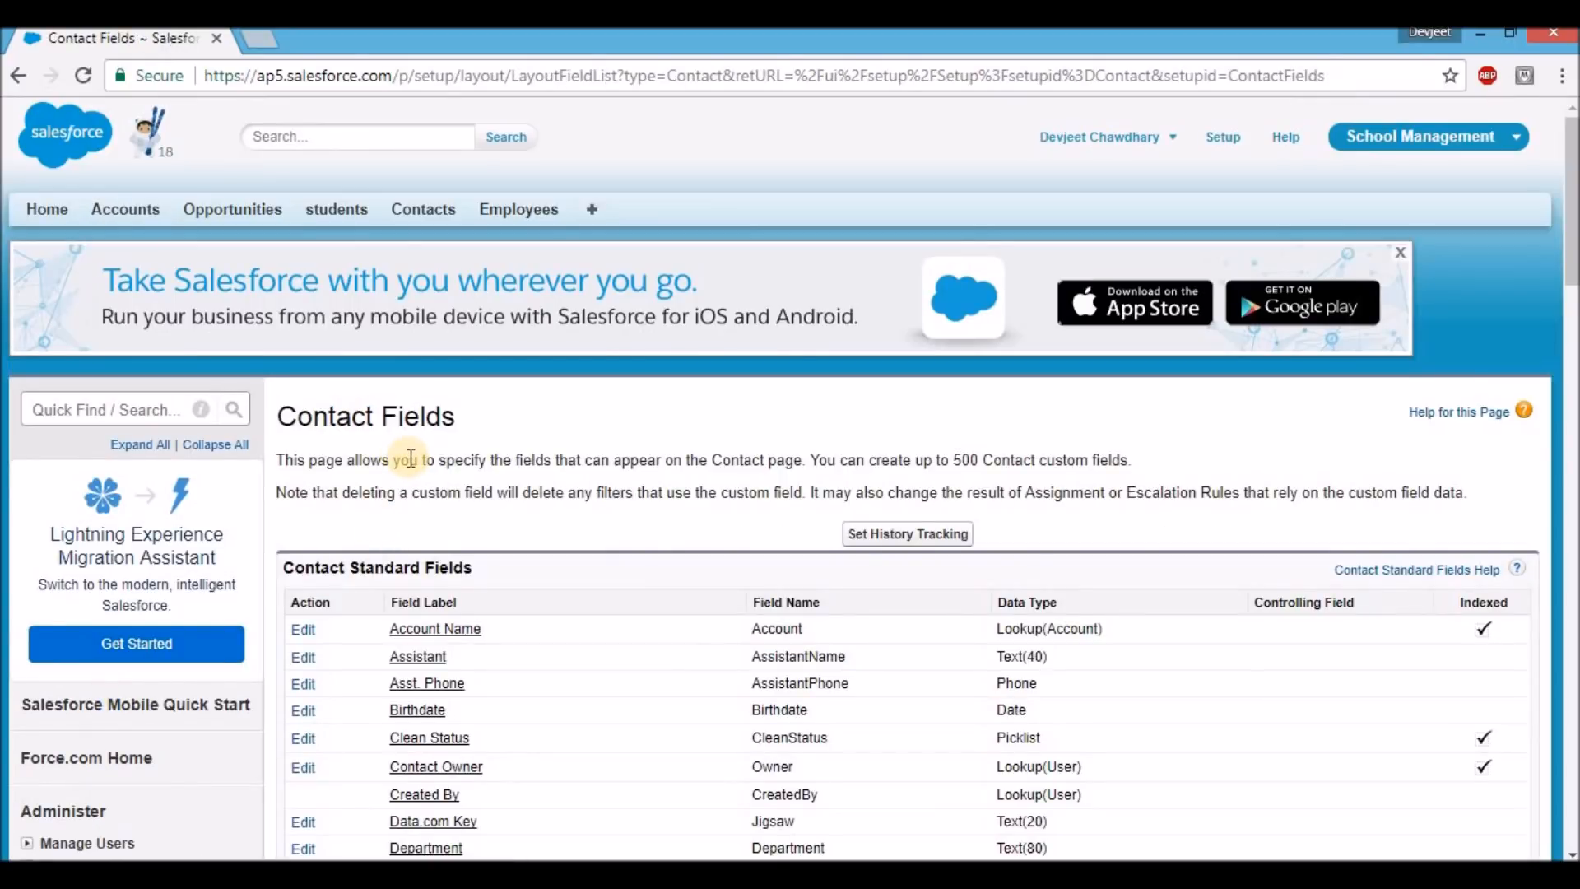
Start a new custom field on Contact with the data type Lookup Relationship
{"action": "scroll", "coordinate": [410, 459], "scroll_direction": "down", "scroll_amount": 20}
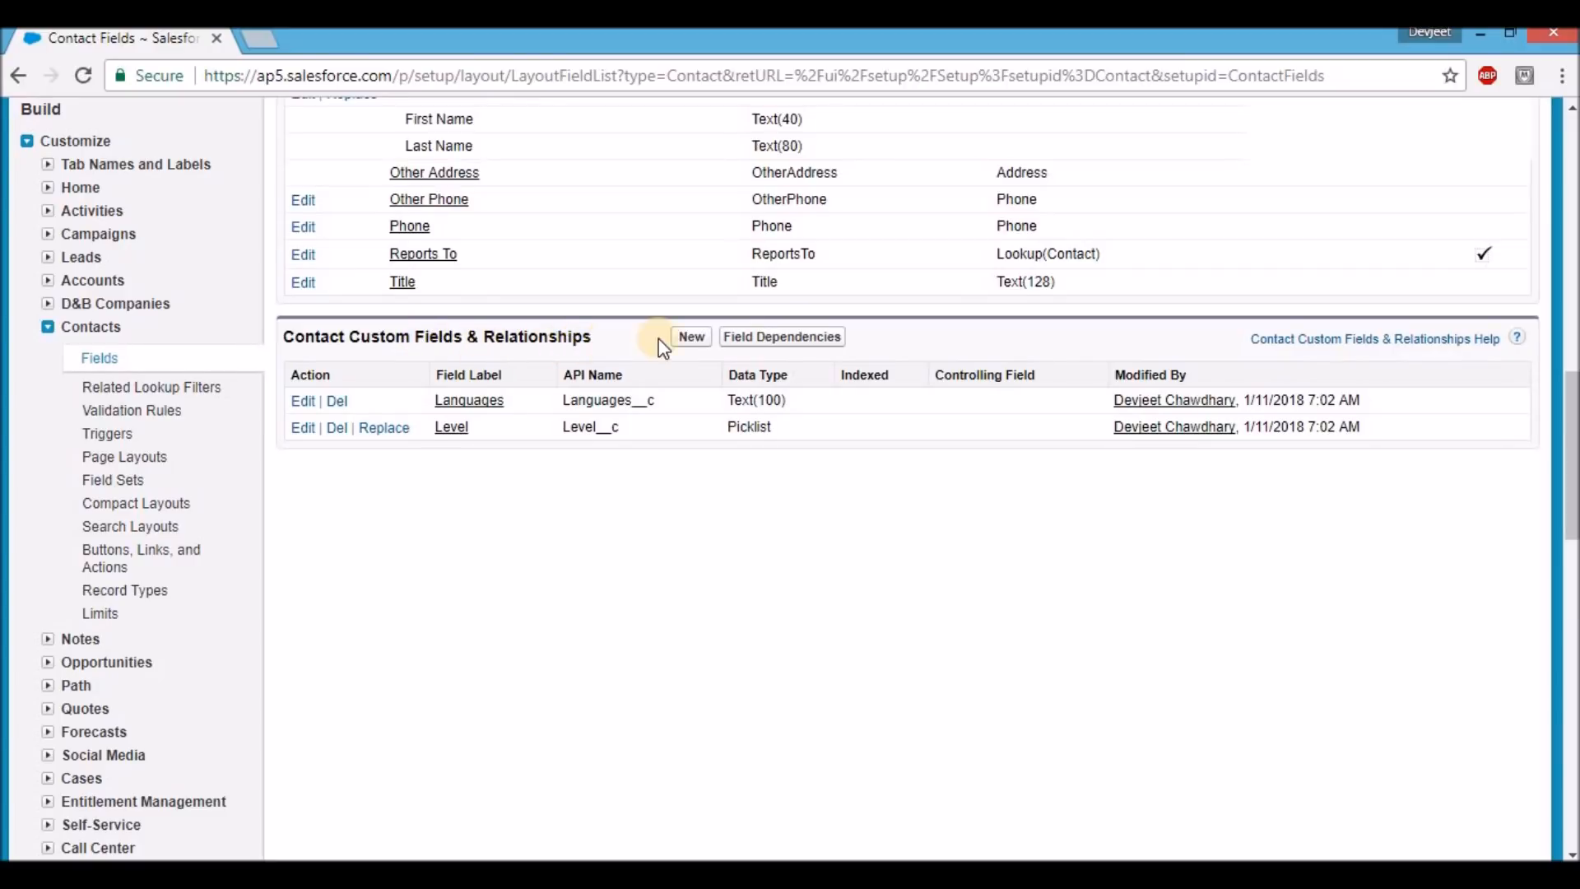
{"action": "left_click", "coordinate": [690, 338]}
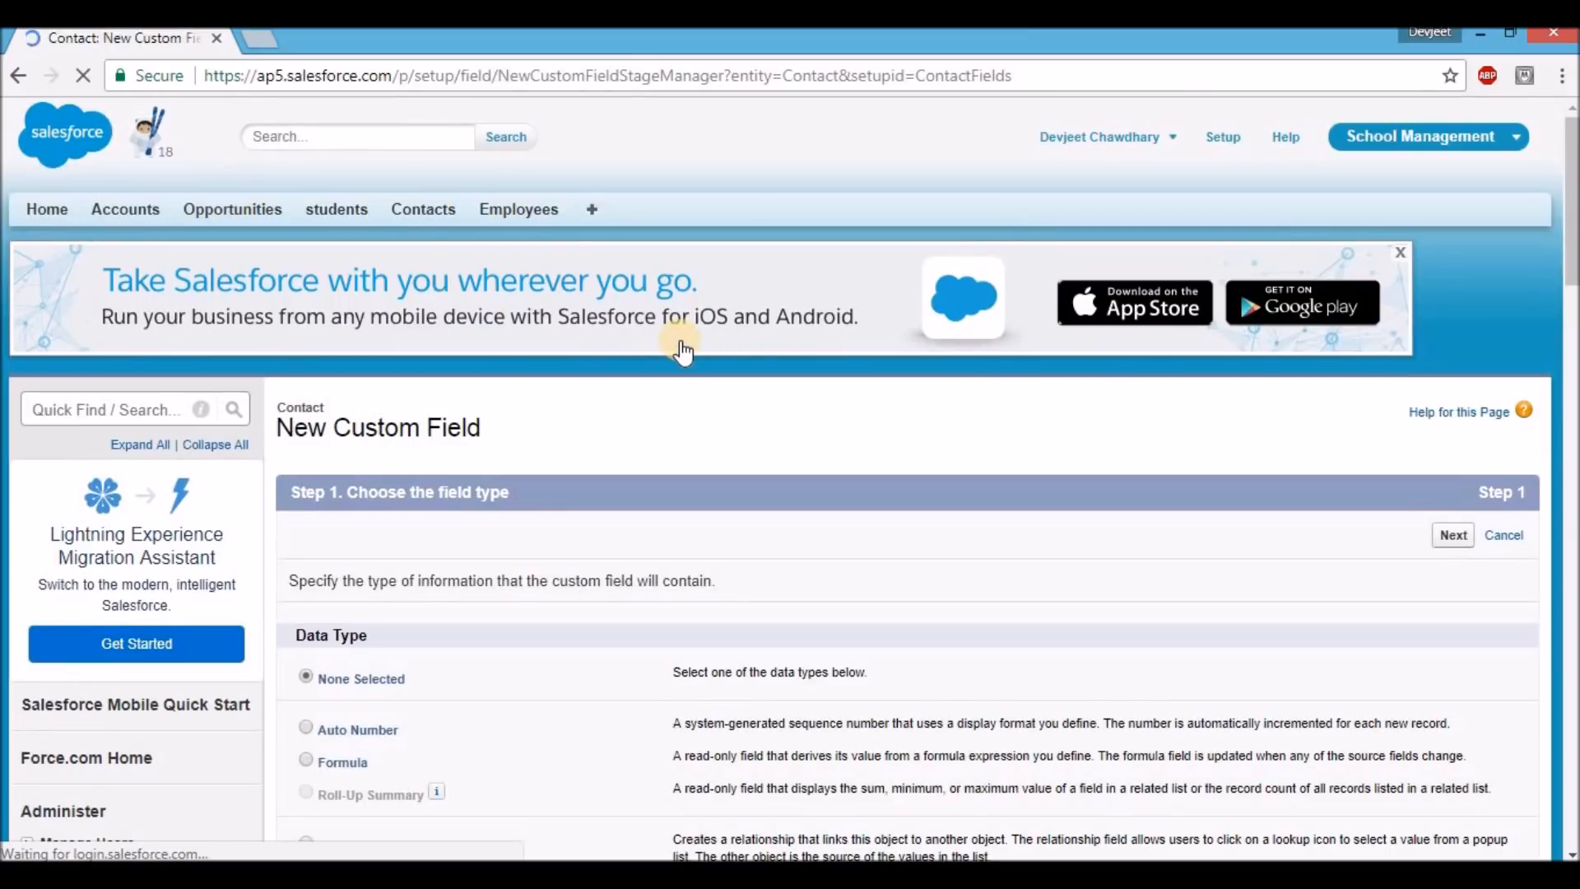
{"action": "scroll", "coordinate": [682, 350], "scroll_direction": "down", "scroll_amount": 3}
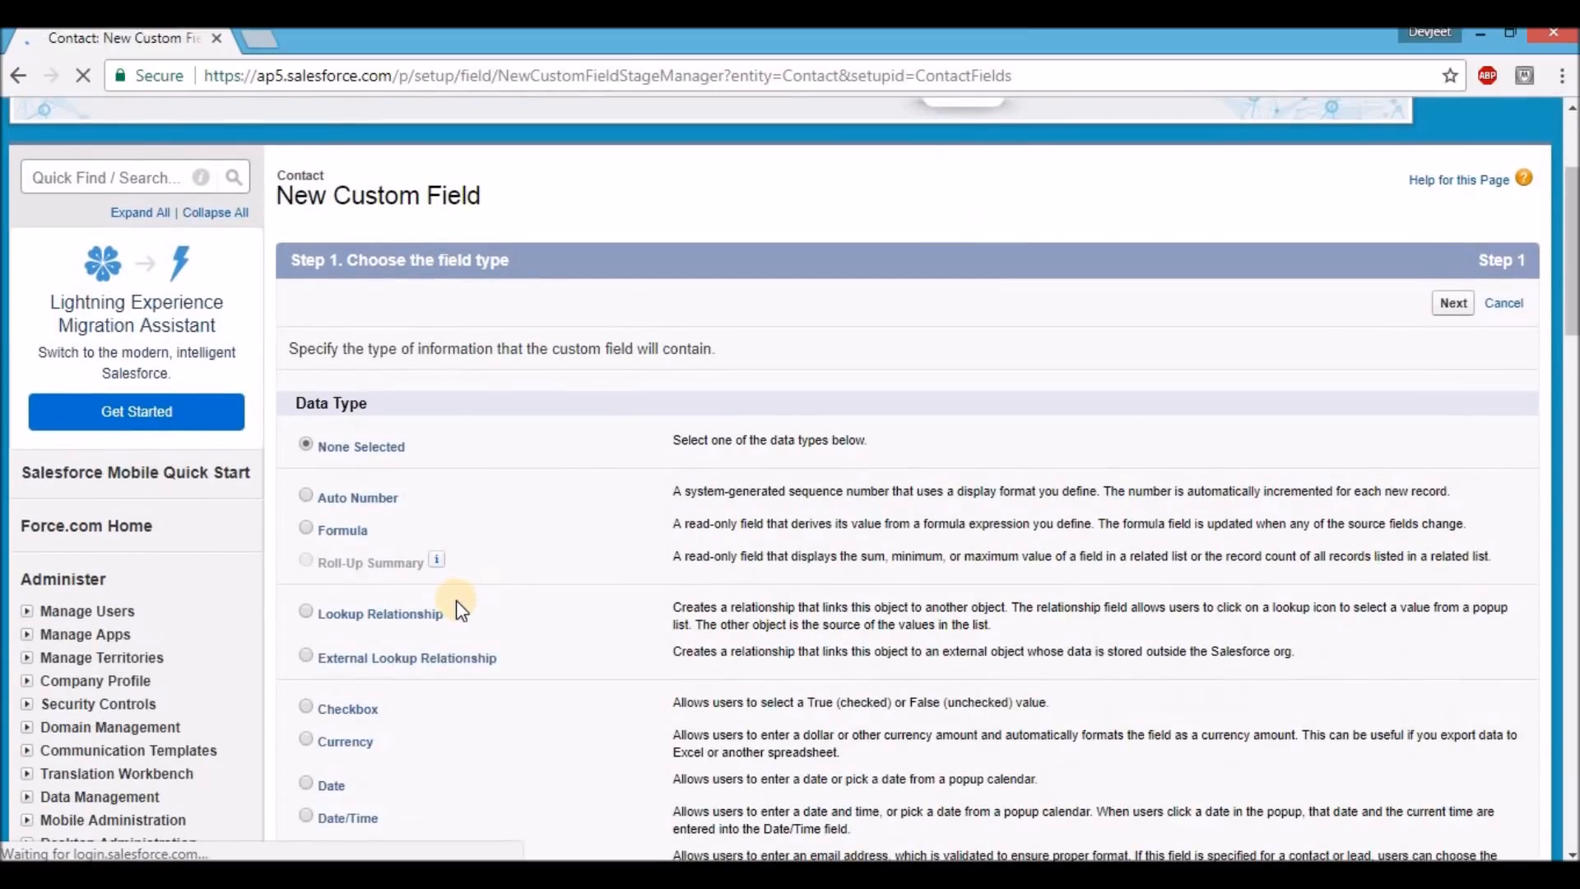
{"action": "left_click", "coordinate": [308, 614]}
{"action": "left_click", "coordinate": [1442, 306]}
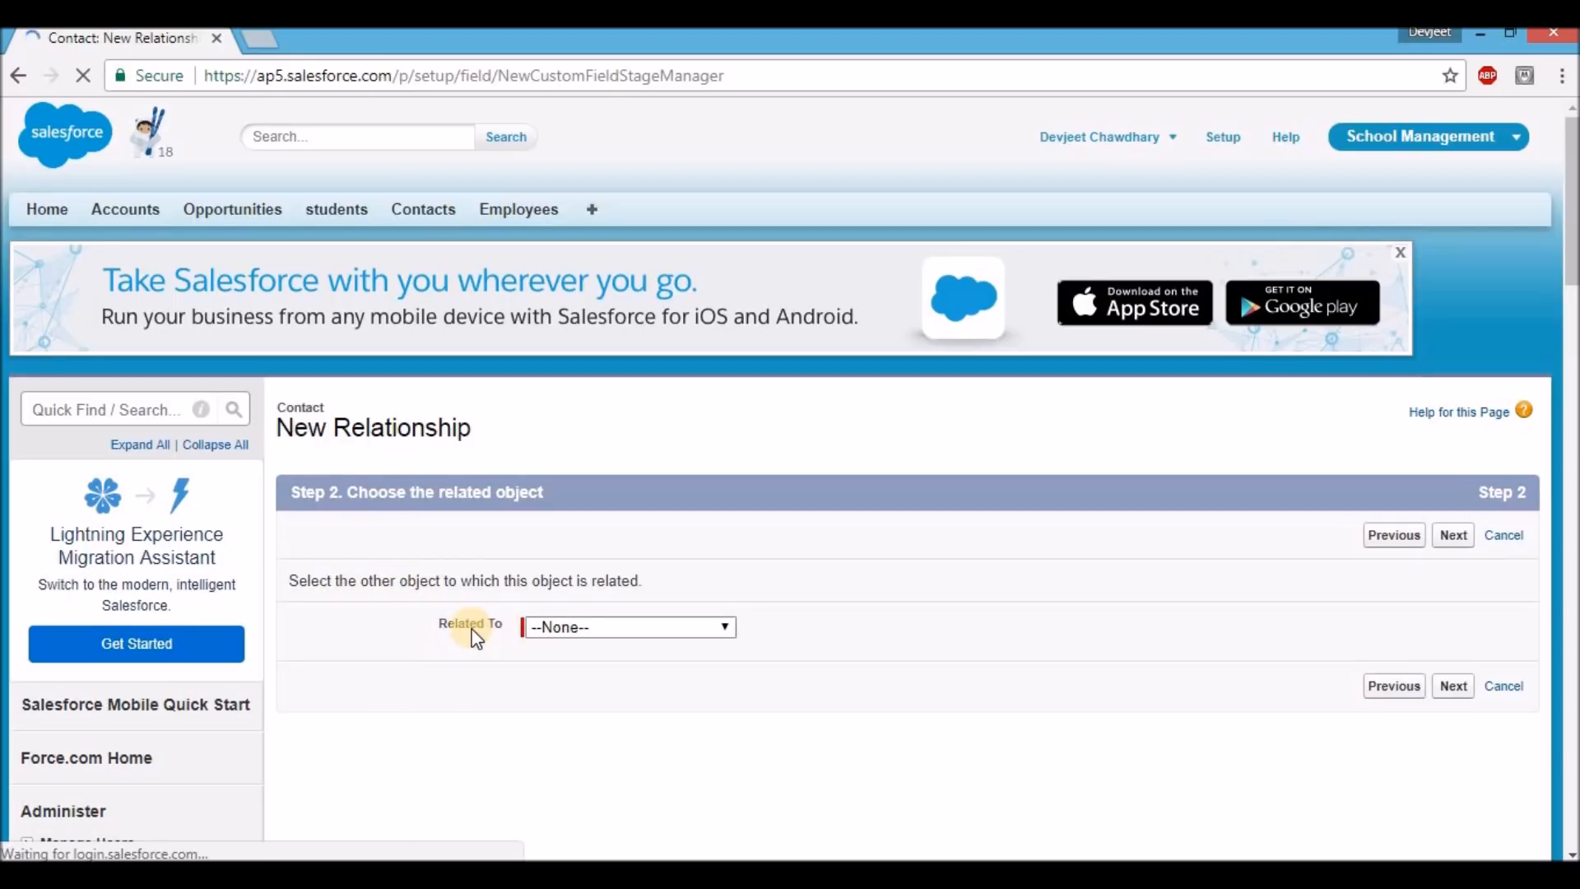
Relate the new lookup field to the Account object and proceed to its label and name settings
{"action": "left_click", "coordinate": [588, 632]}
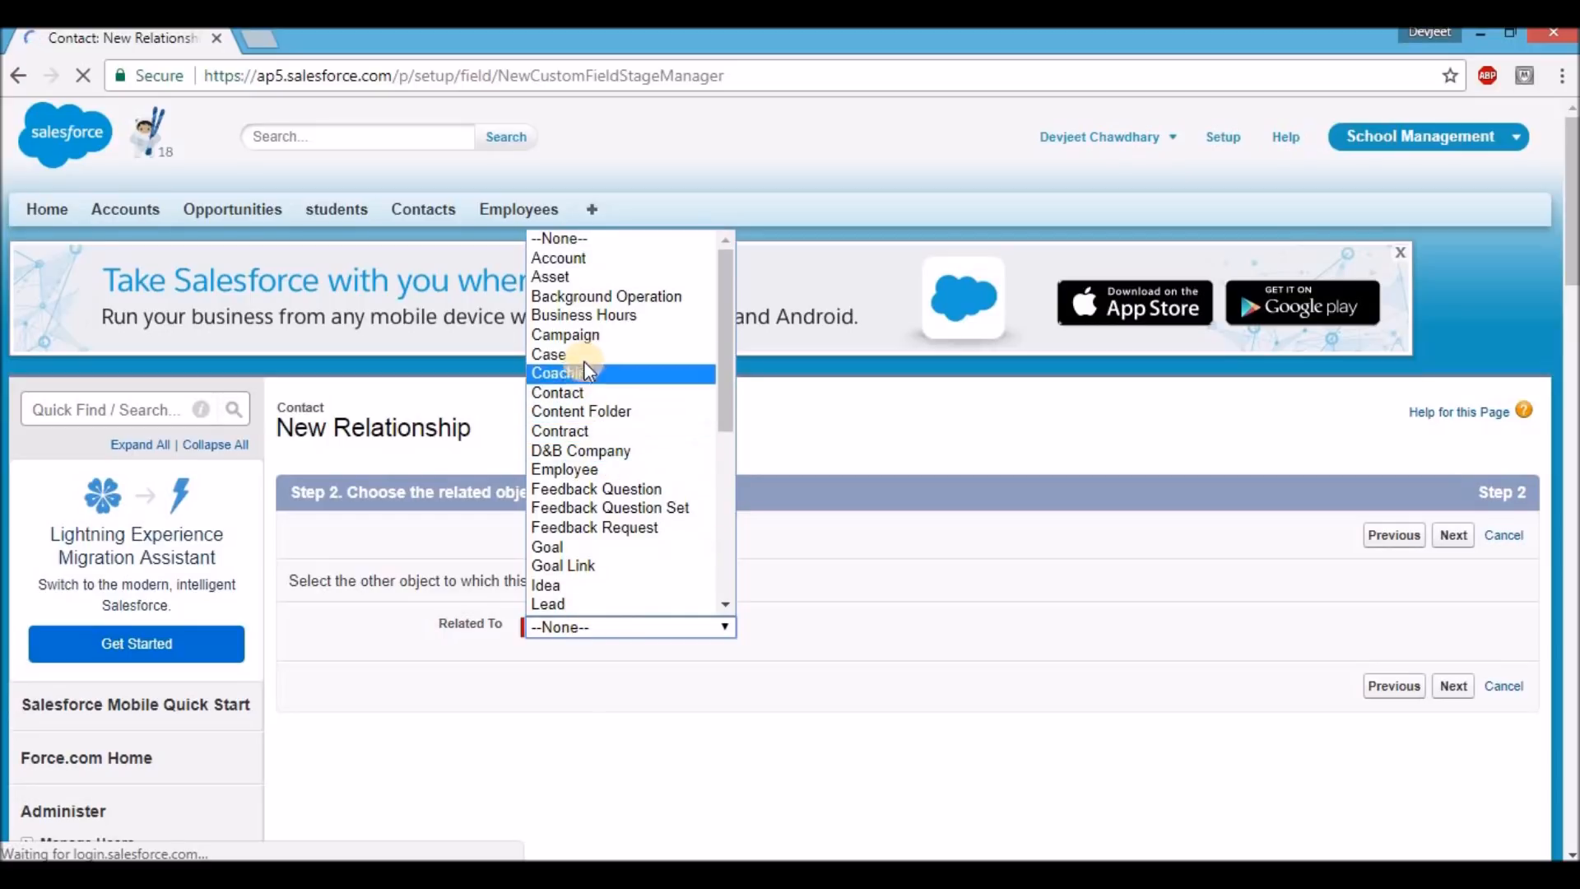
{"action": "left_click", "coordinate": [570, 258]}
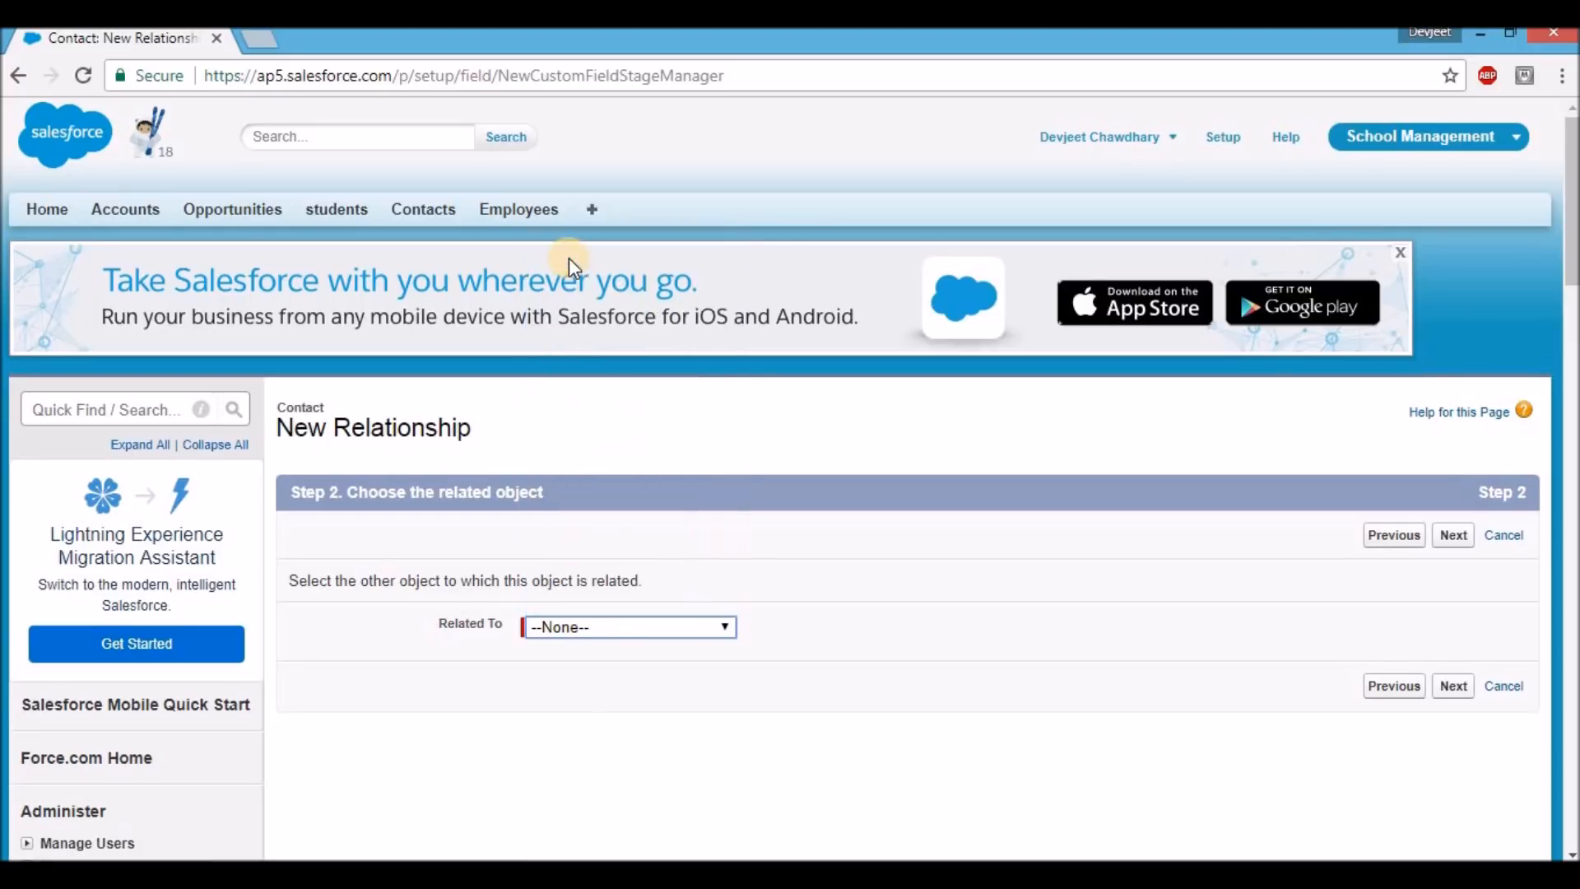
{"action": "left_click", "coordinate": [1448, 537]}
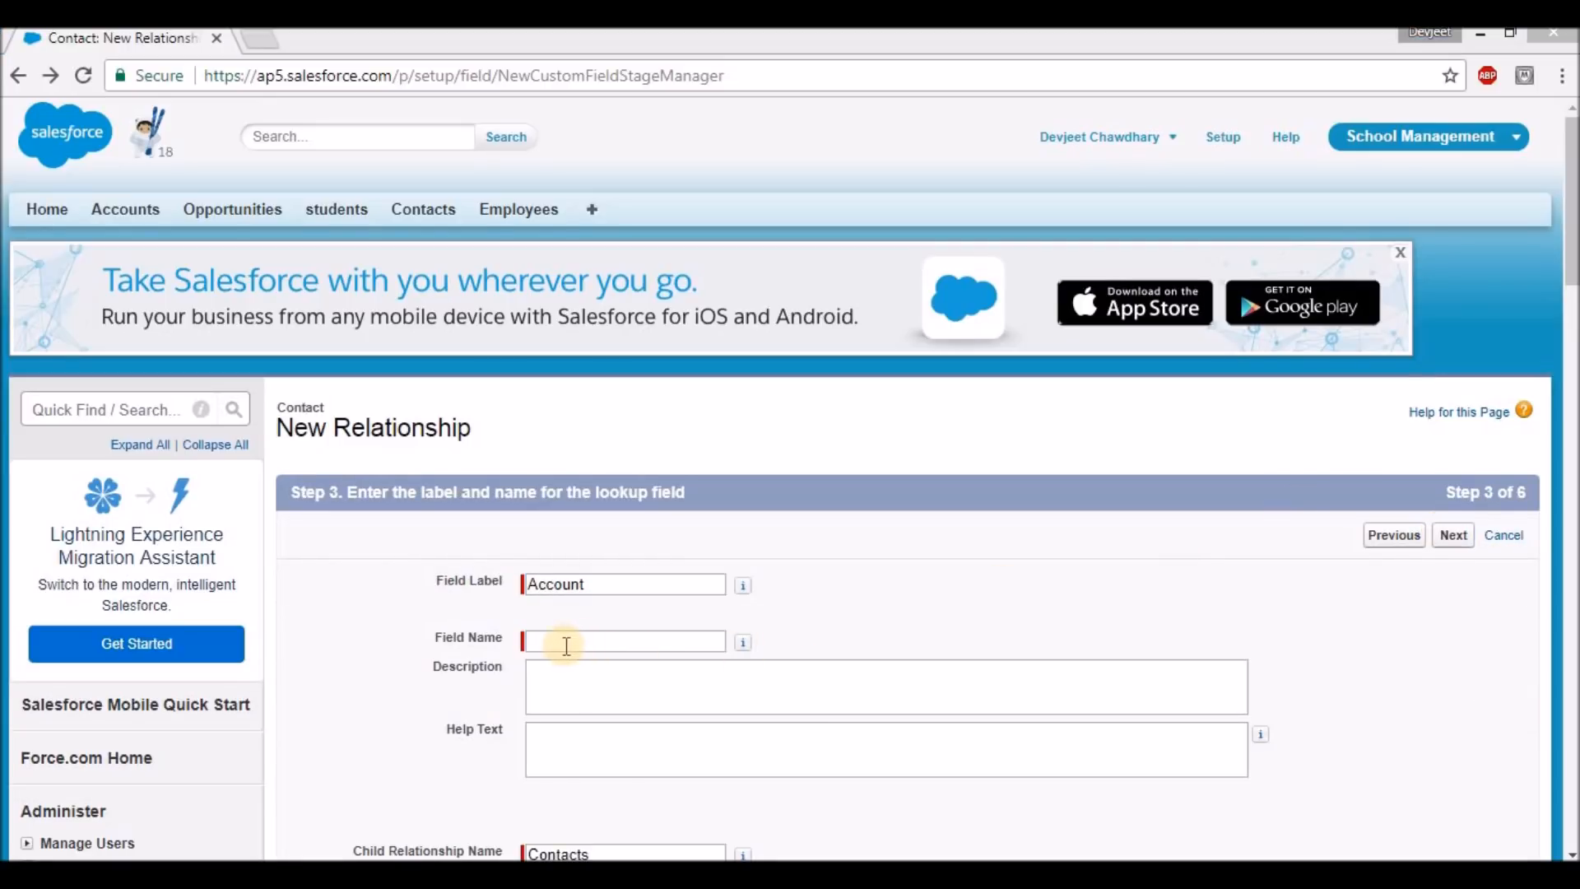
Set the lookup field's name to EmergencyAcc and proceed to its field-level security
{"action": "left_click", "coordinate": [566, 643]}
{"action": "type", "text": "E"}
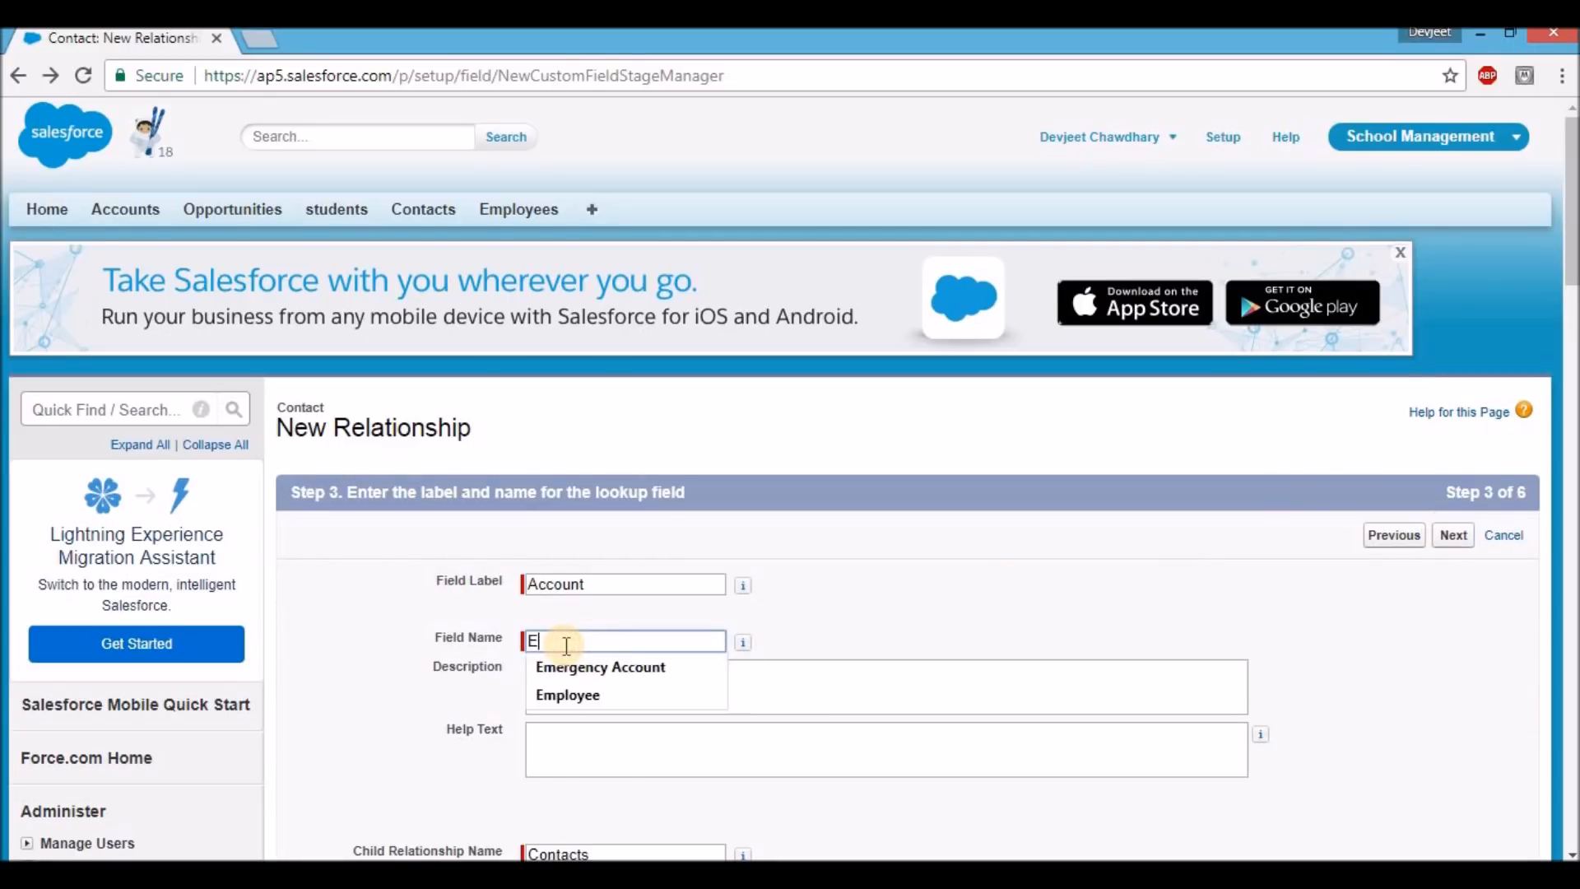
{"action": "type", "text": "mergencyAcc"}
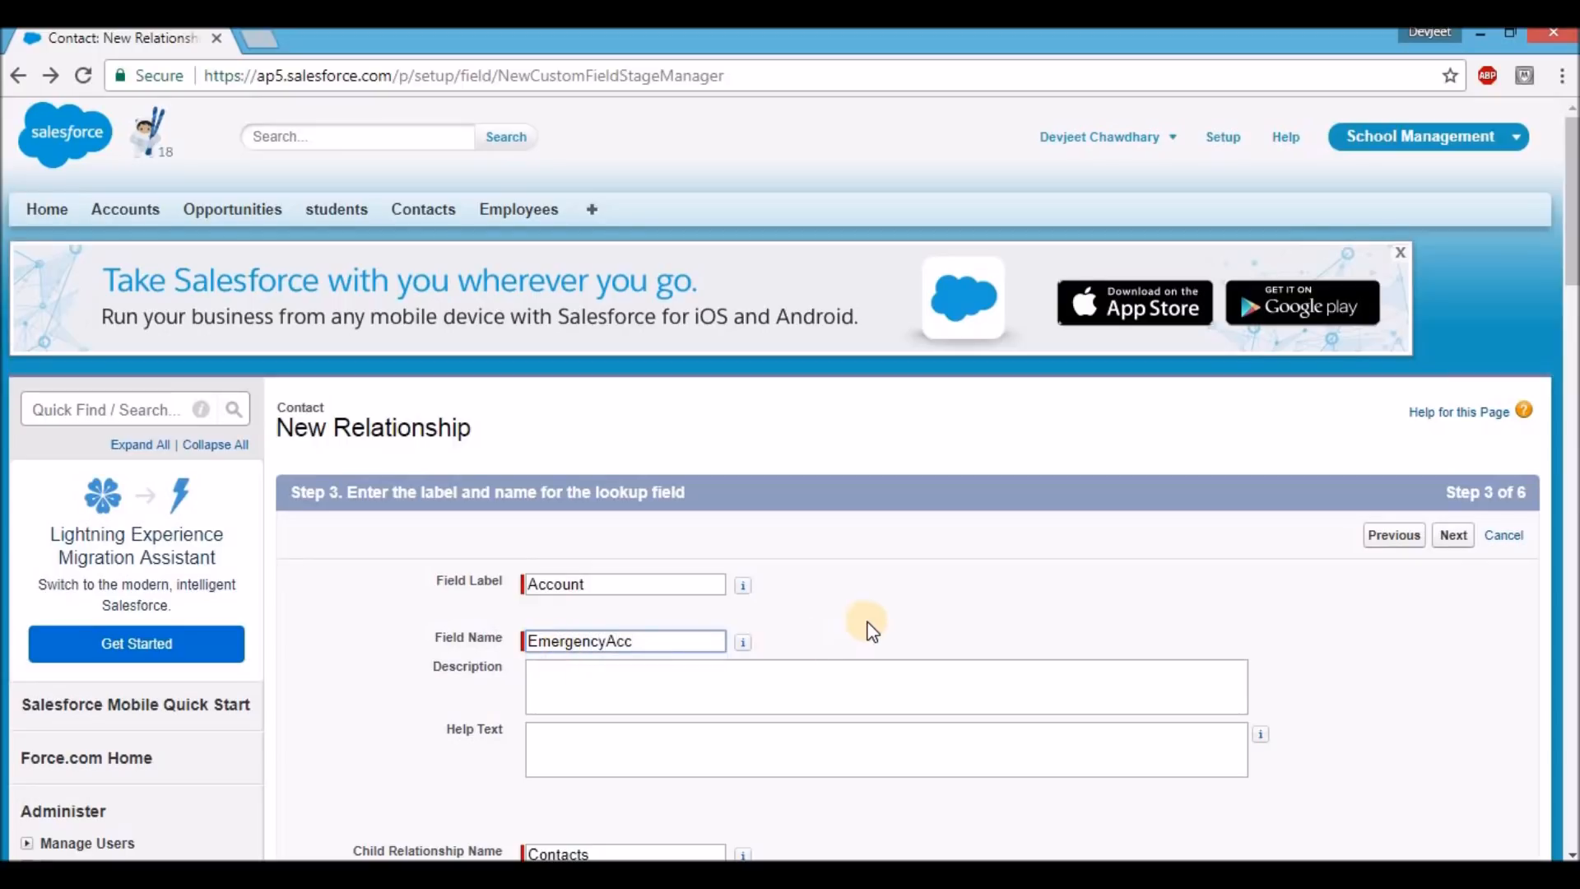
{"action": "left_click", "coordinate": [1453, 542]}
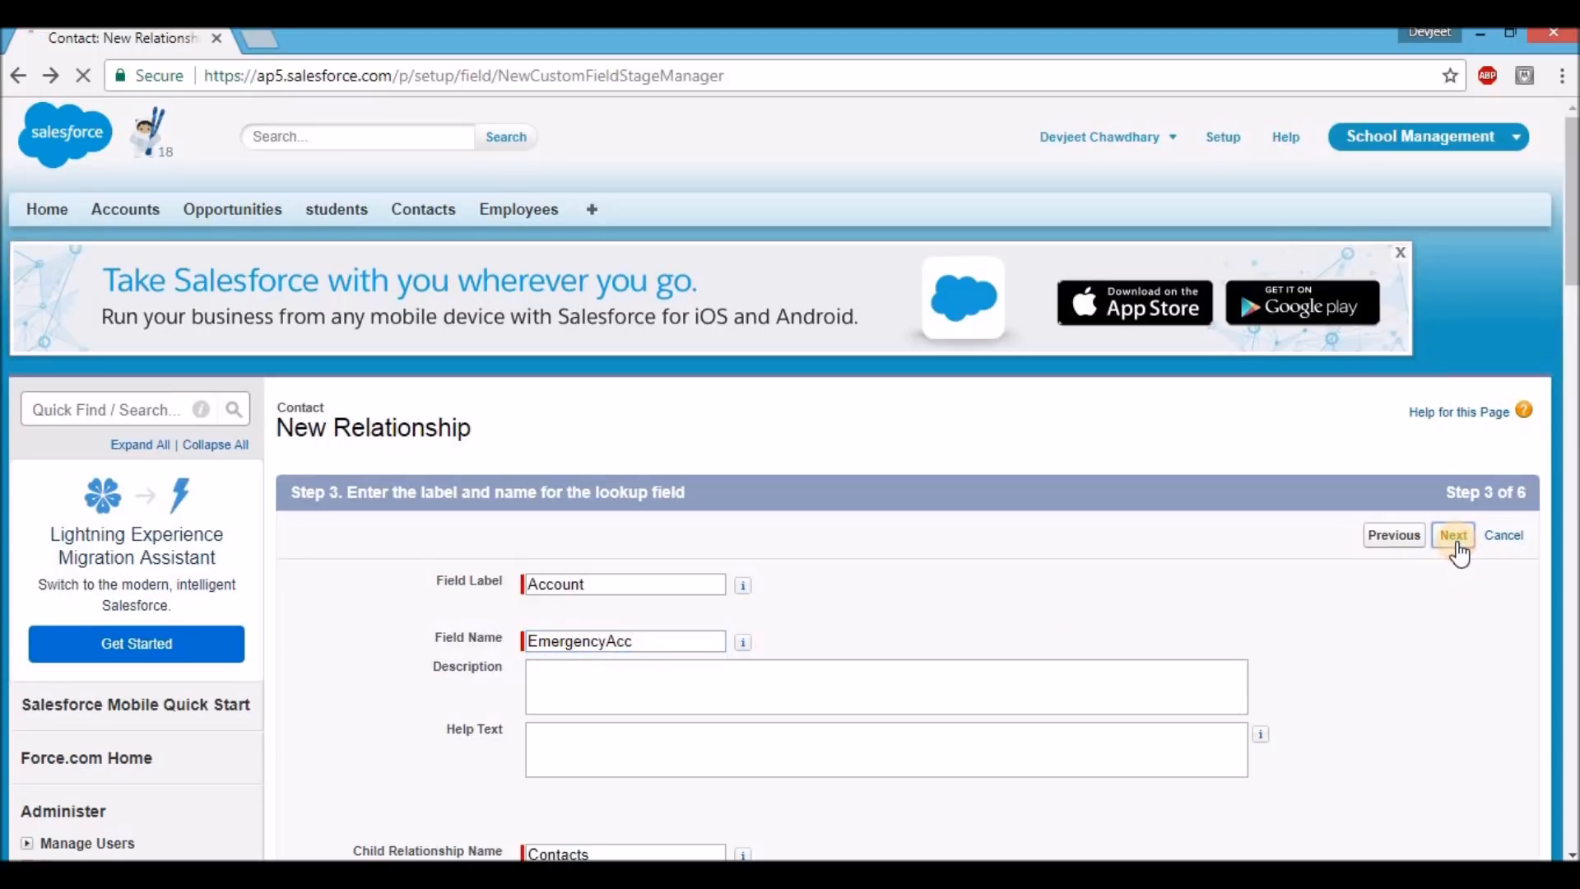
Make the field visible for all profiles and add it to all contact page layouts, proceeding to the related list settings
{"action": "scroll", "coordinate": [1095, 519], "scroll_direction": "down", "scroll_amount": 3}
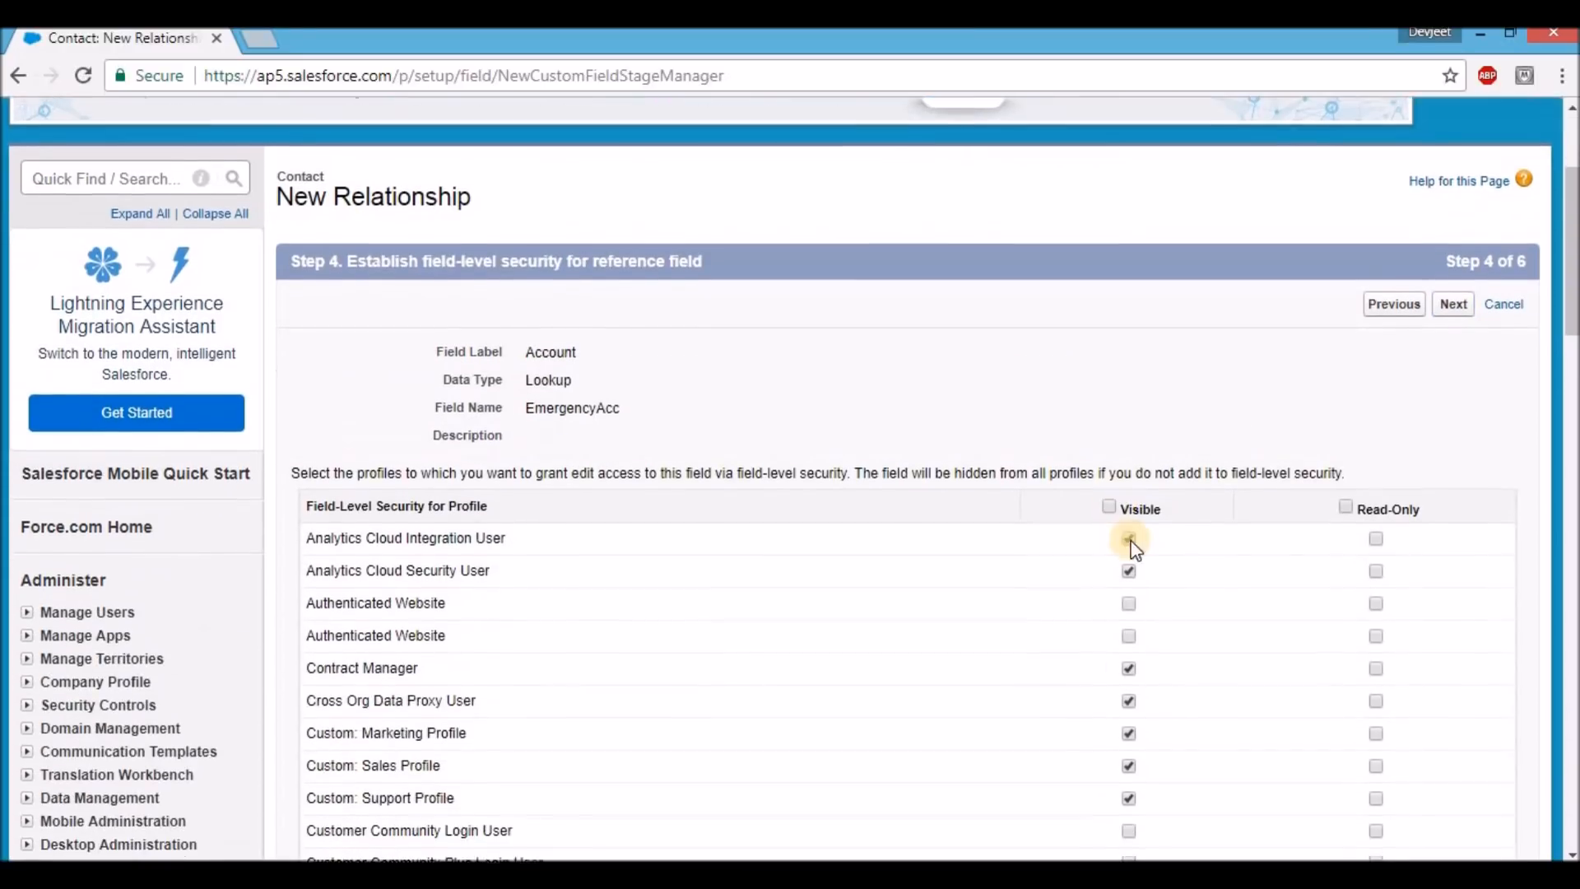
{"action": "left_click", "coordinate": [1109, 507]}
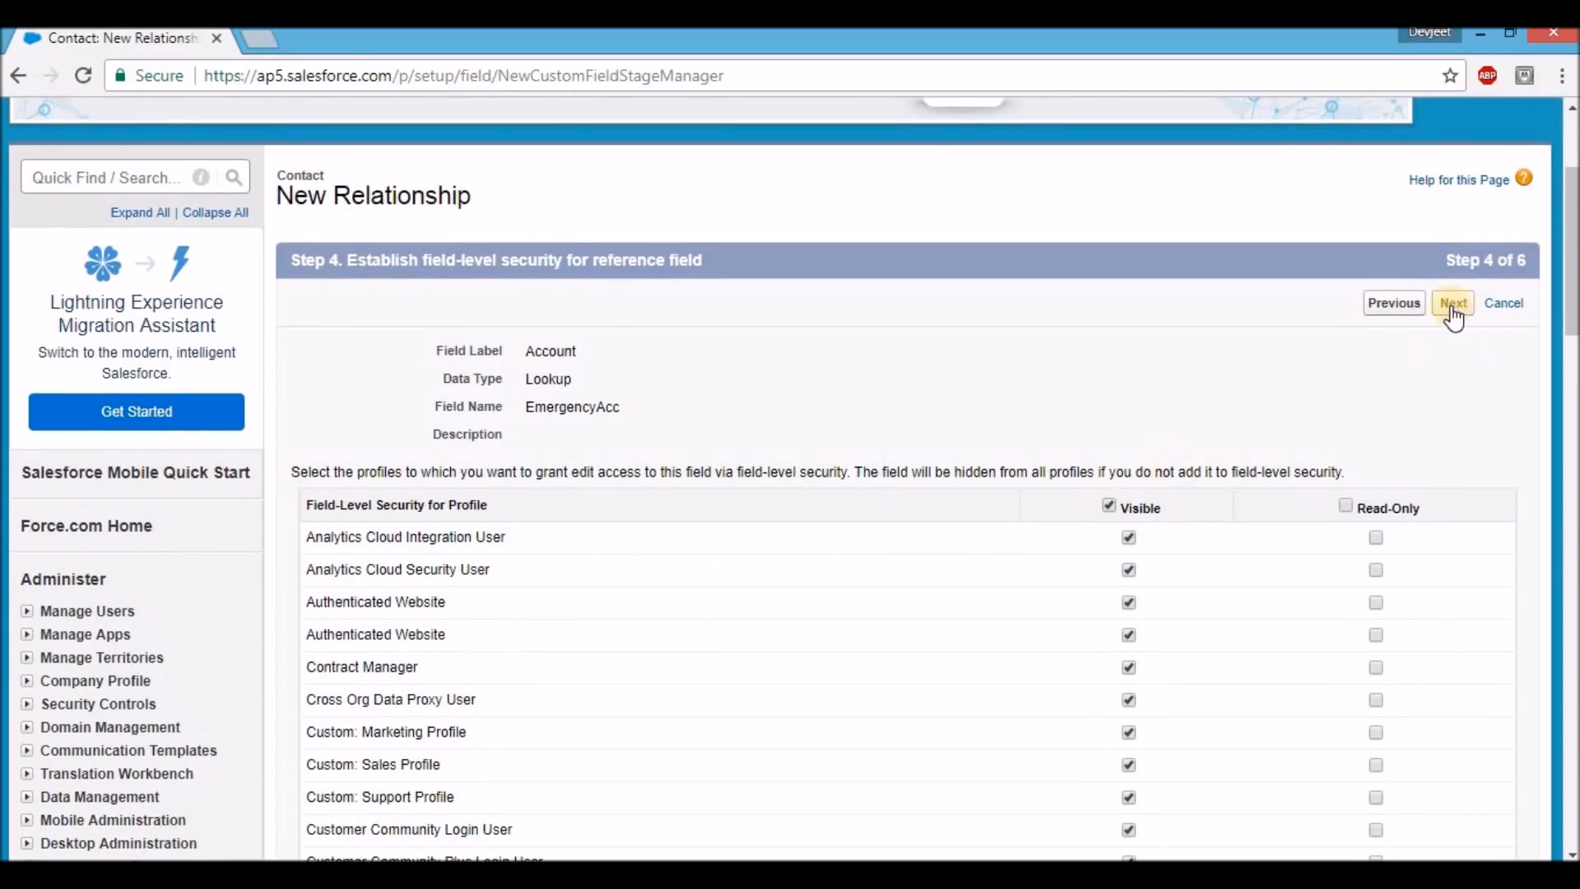
{"action": "left_click", "coordinate": [1450, 308]}
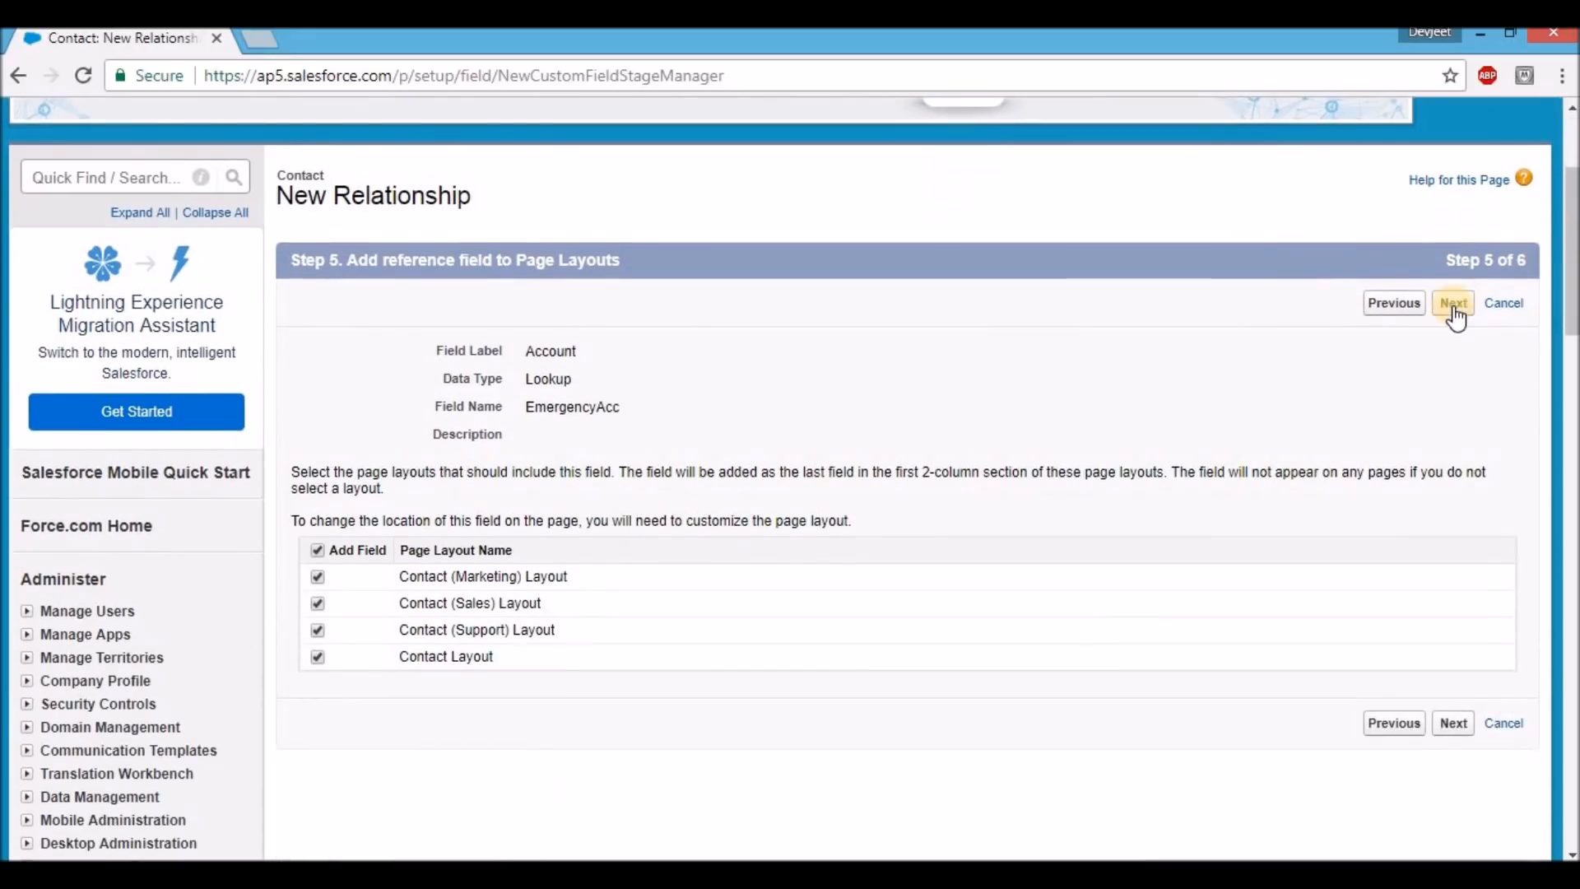
{"action": "left_click", "coordinate": [1454, 306]}
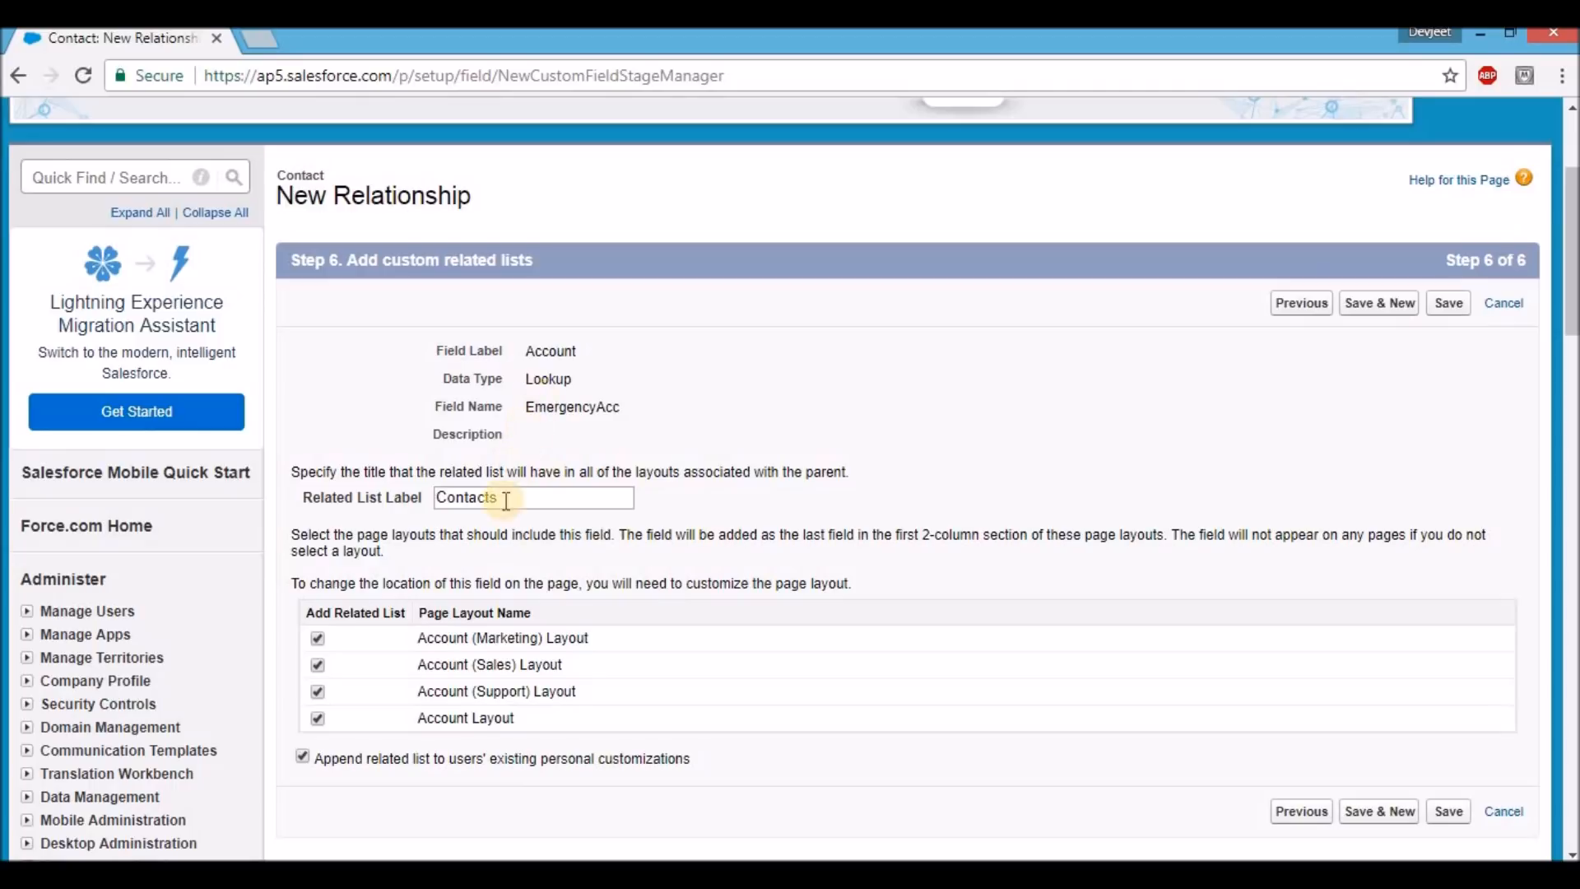
Label the related list EmergencyContacts, keep it on all account layouts, and save the new lookup field
{"action": "left_click", "coordinate": [441, 496]}
{"action": "type", "text": "Emergency"}
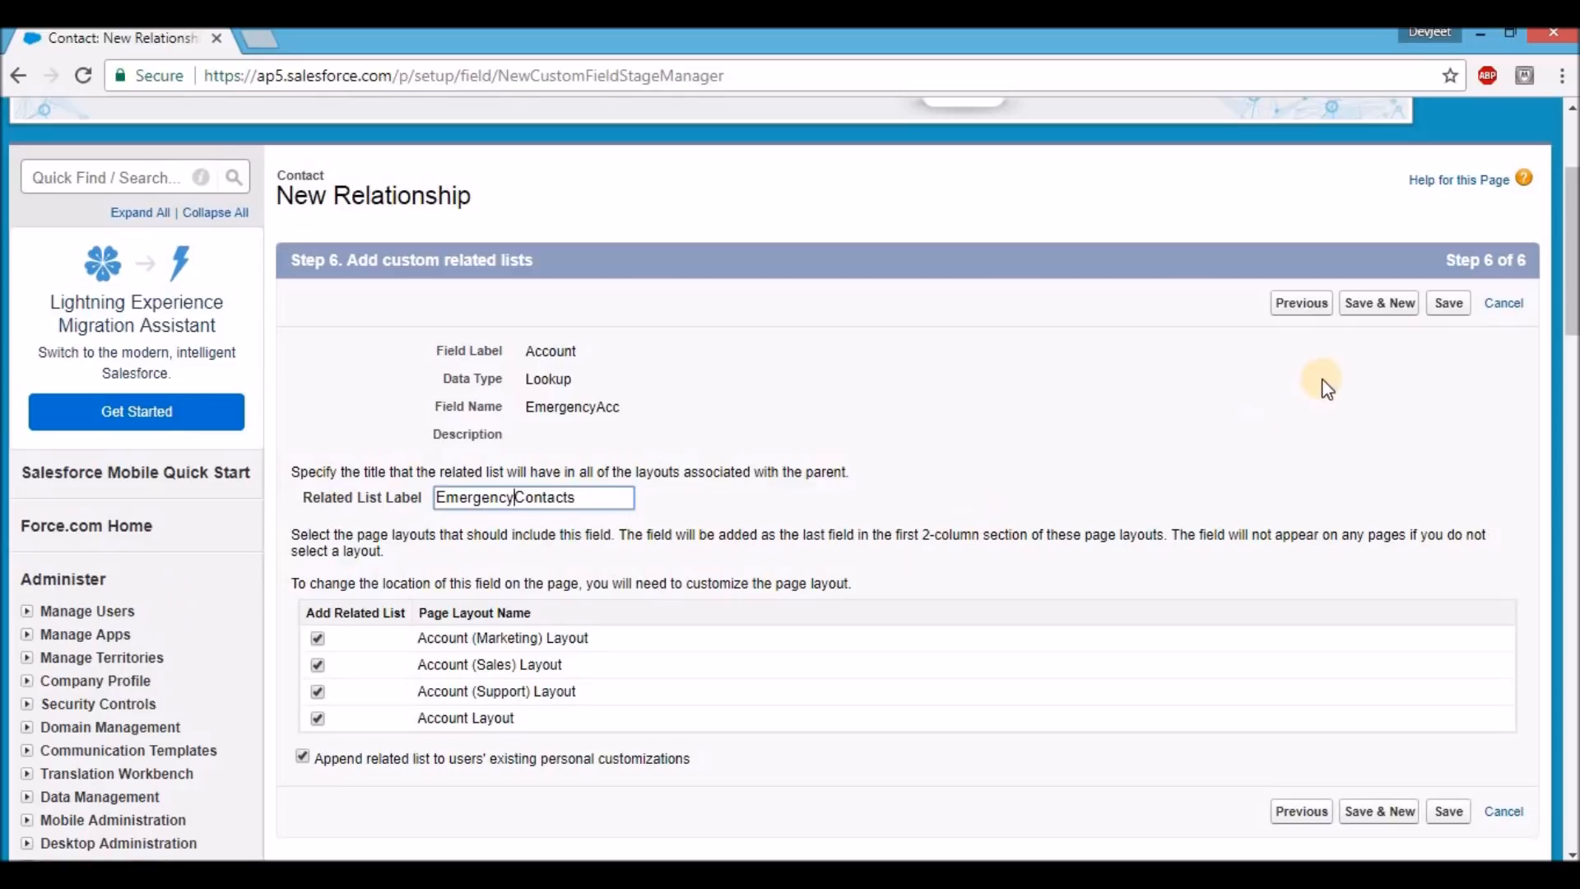
{"action": "left_click", "coordinate": [1449, 305]}
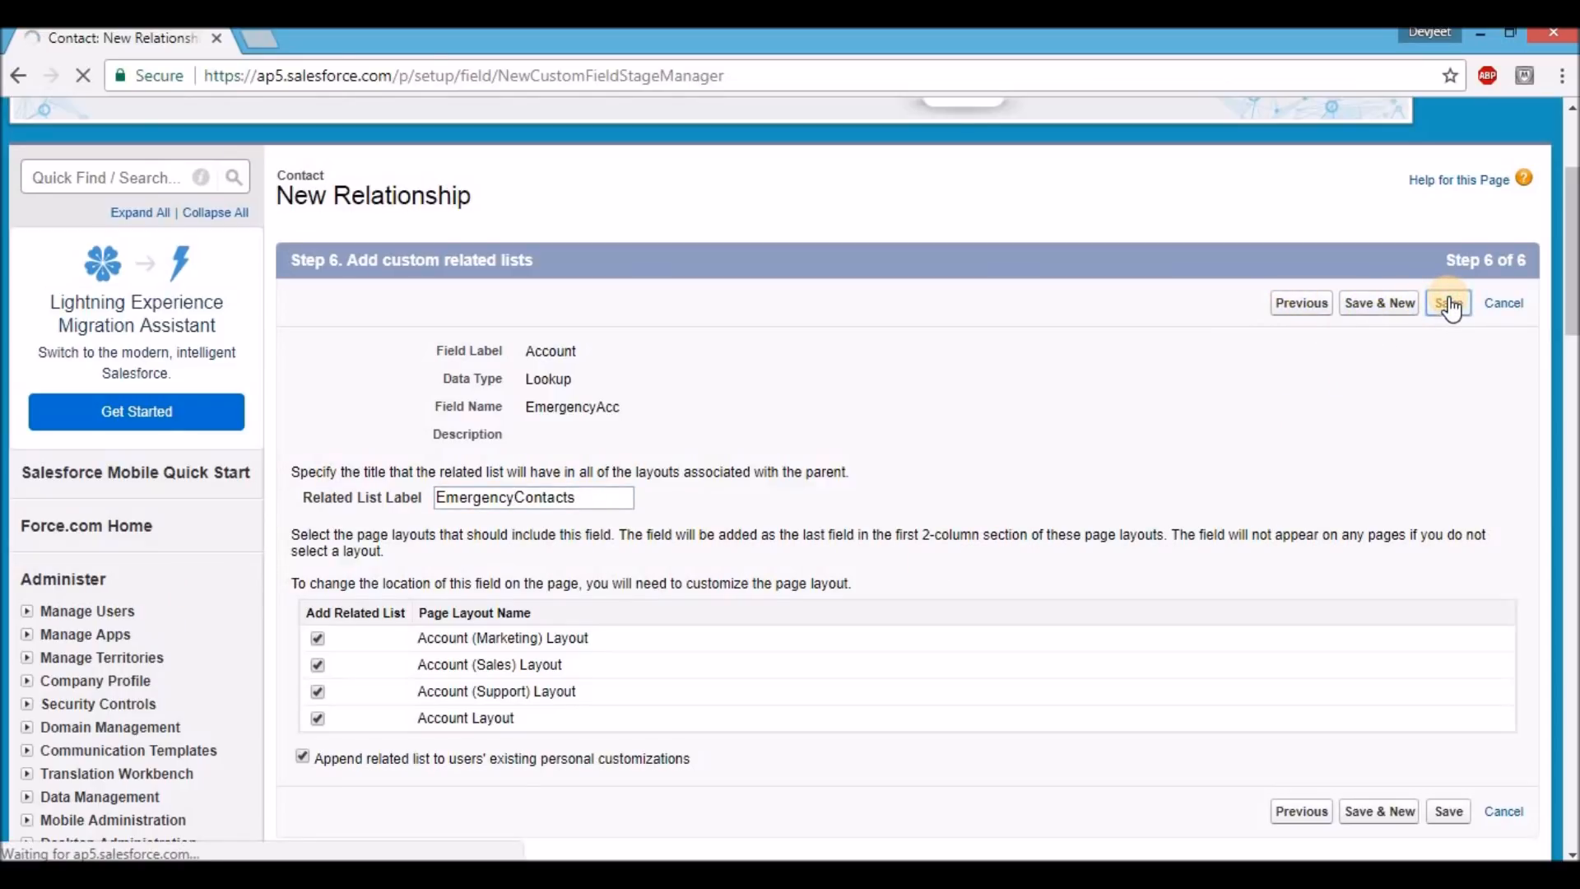
{"action": "scroll", "coordinate": [1450, 306], "scroll_direction": "down", "scroll_amount": 14}
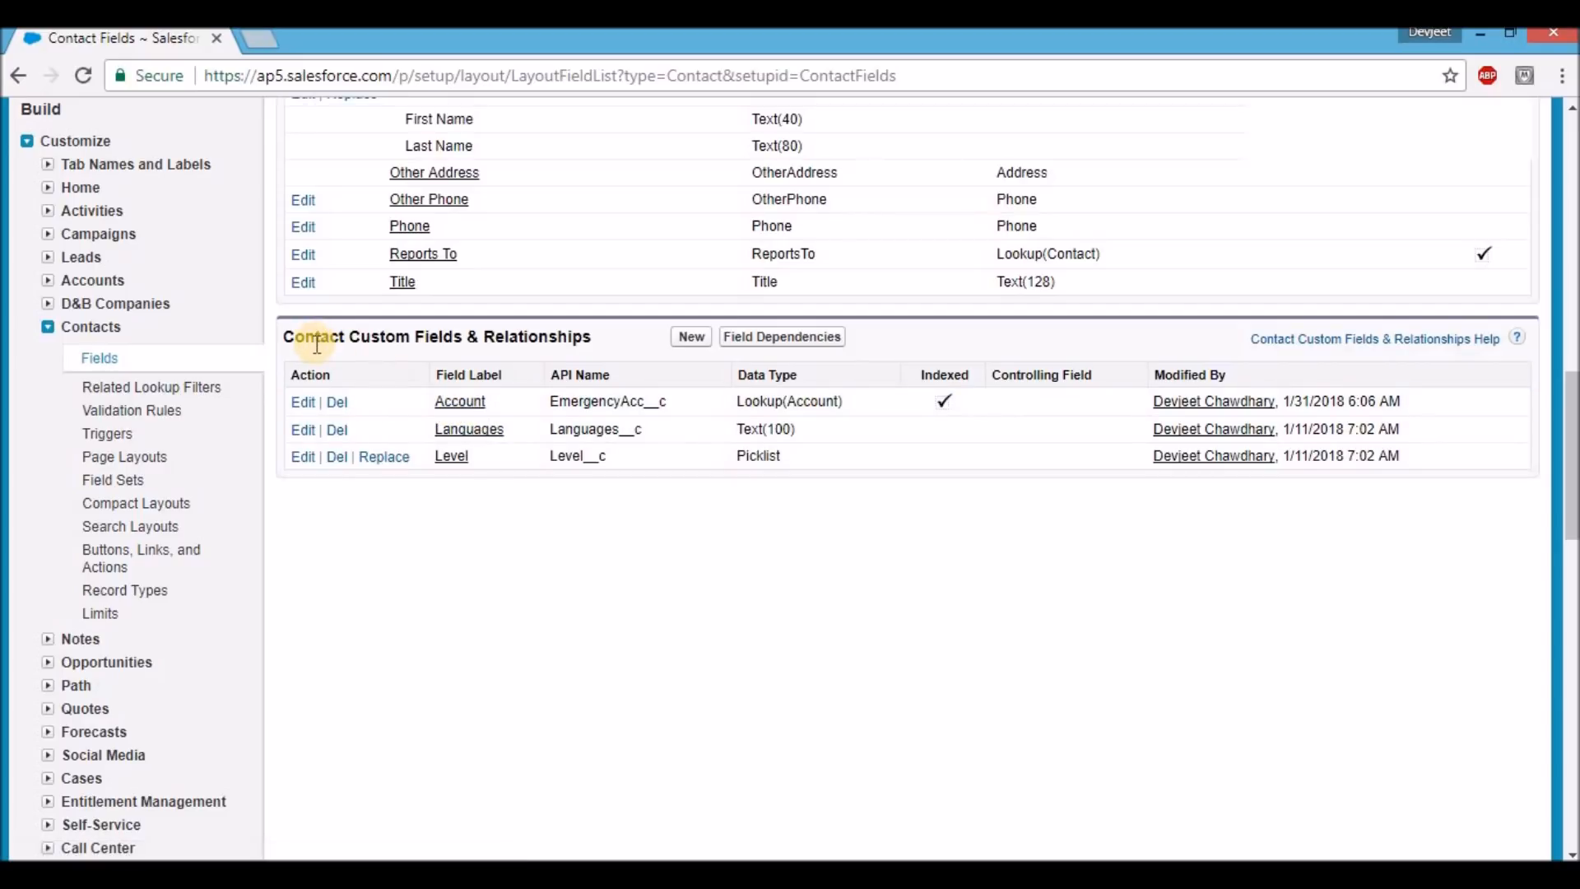
Start a new contact record and enter the contact's last name
{"action": "scroll", "coordinate": [447, 389], "scroll_direction": "up", "scroll_amount": 15}
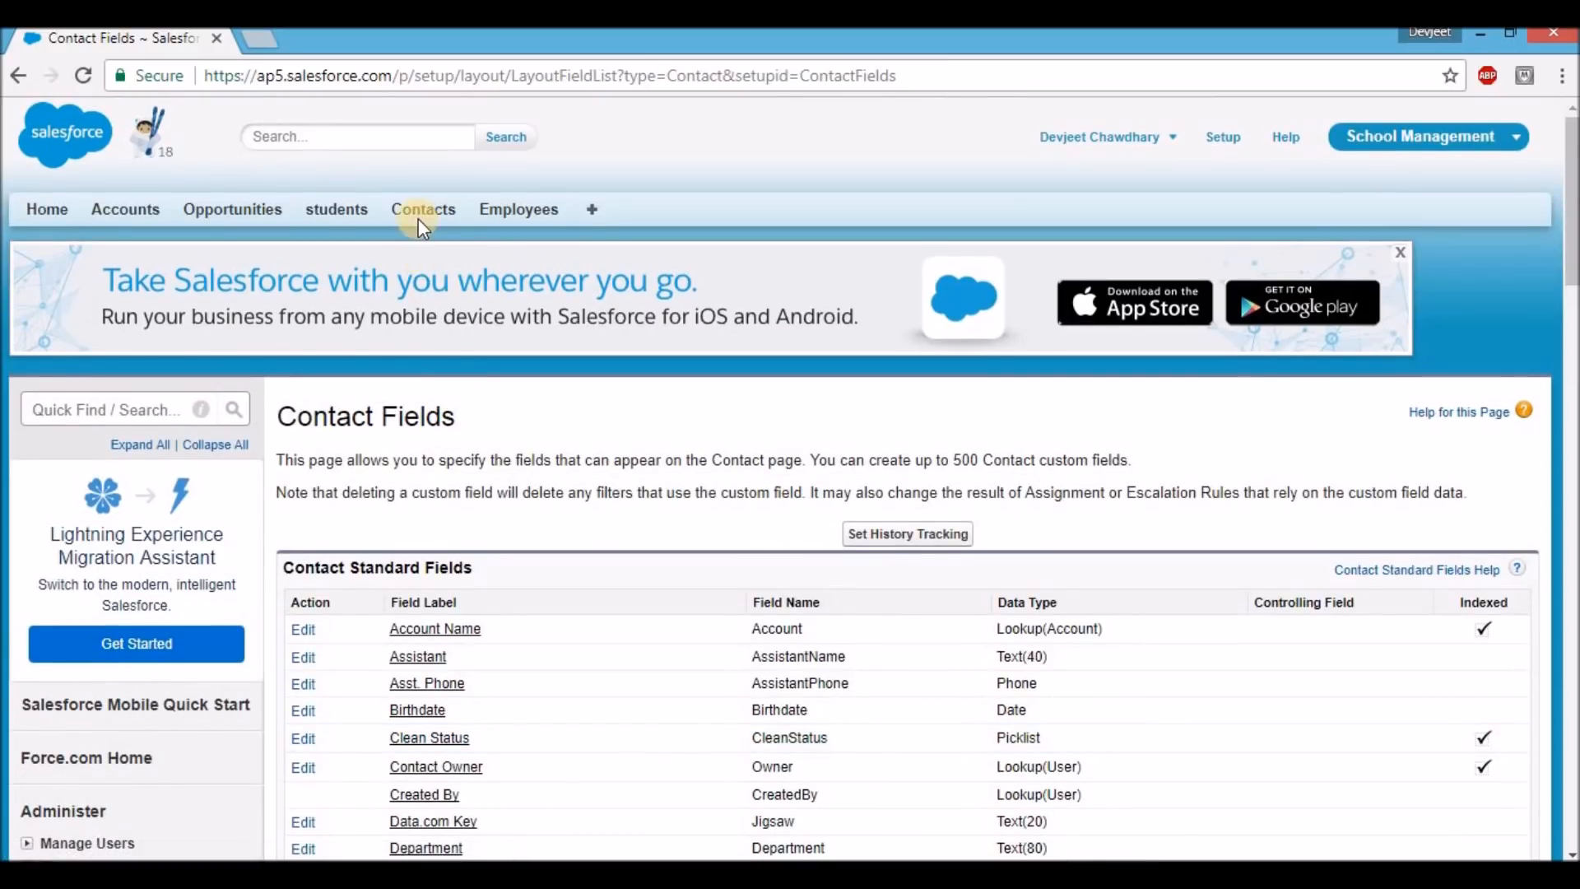
{"action": "left_click", "coordinate": [419, 212]}
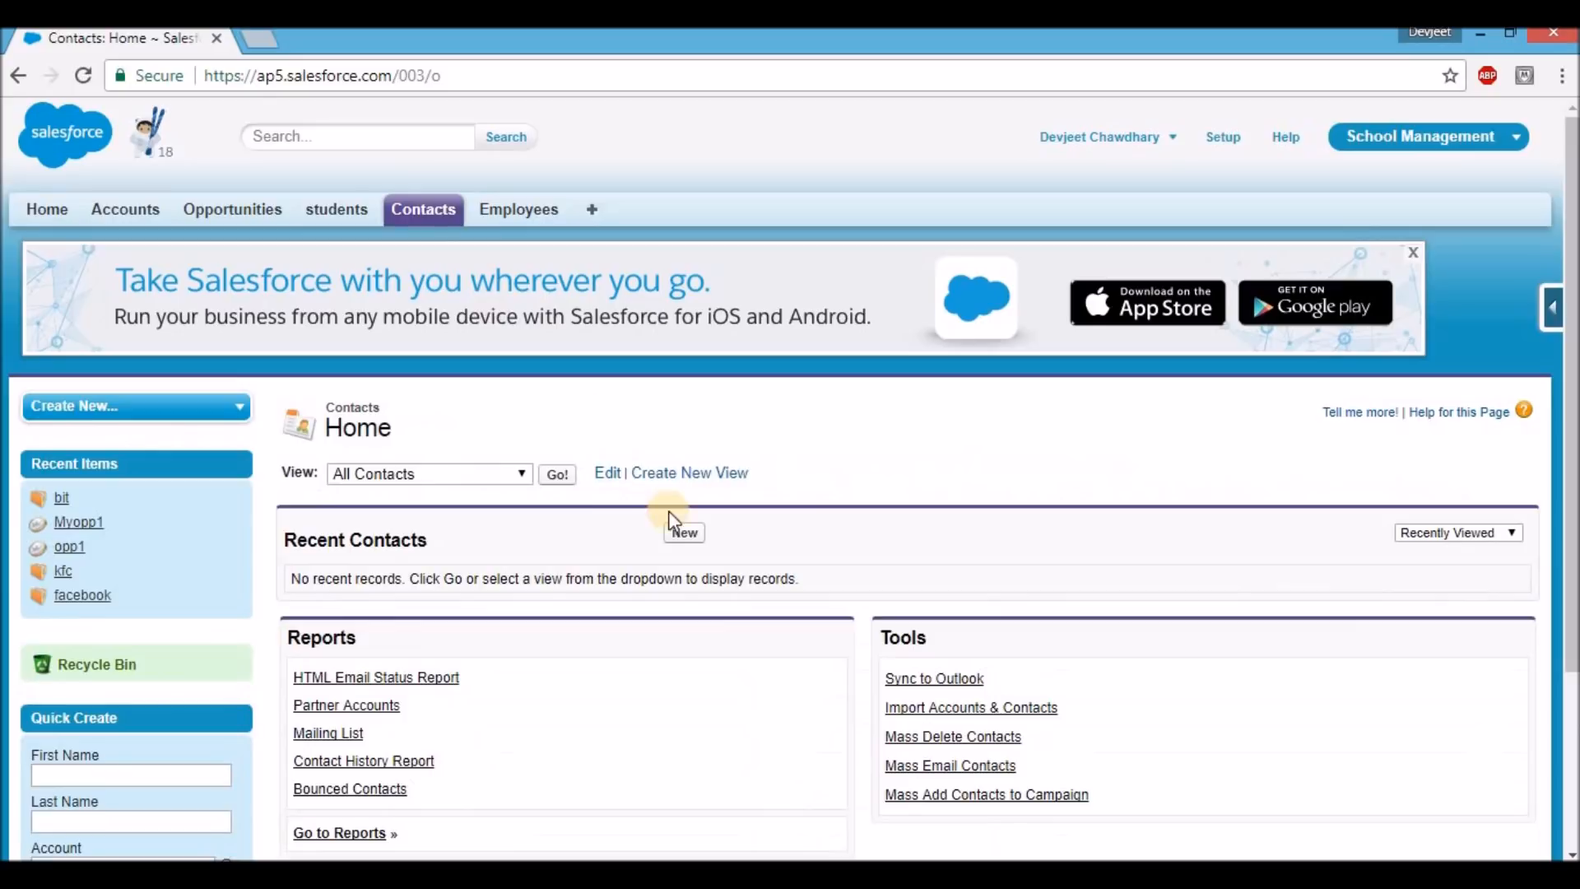
{"action": "left_click", "coordinate": [685, 535]}
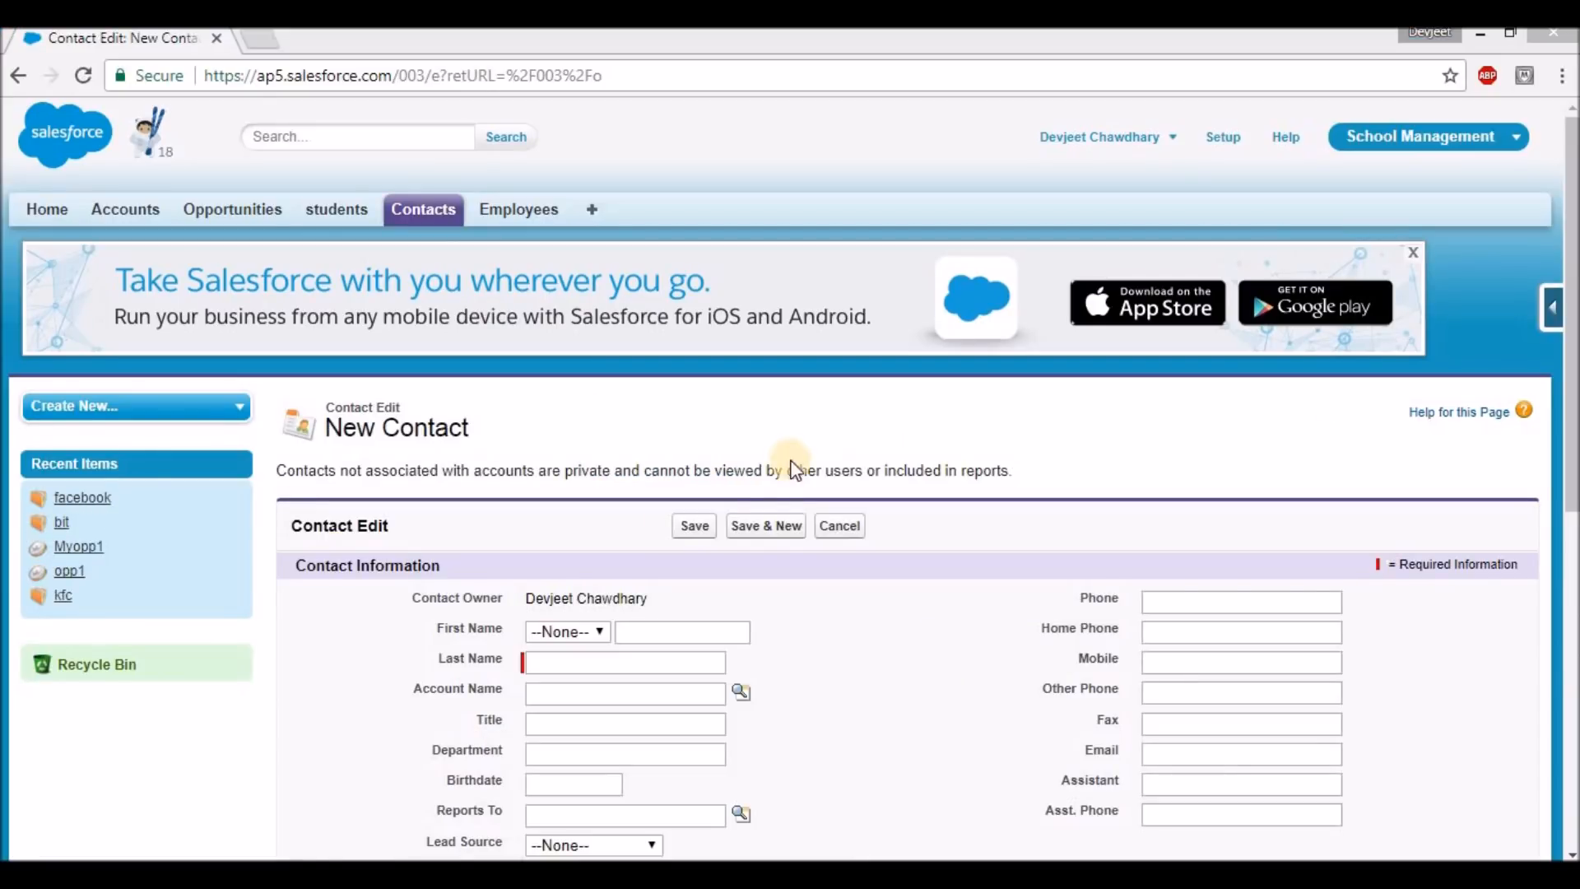
{"action": "scroll", "coordinate": [531, 593], "scroll_direction": "down", "scroll_amount": 2}
{"action": "left_click", "coordinate": [549, 550]}
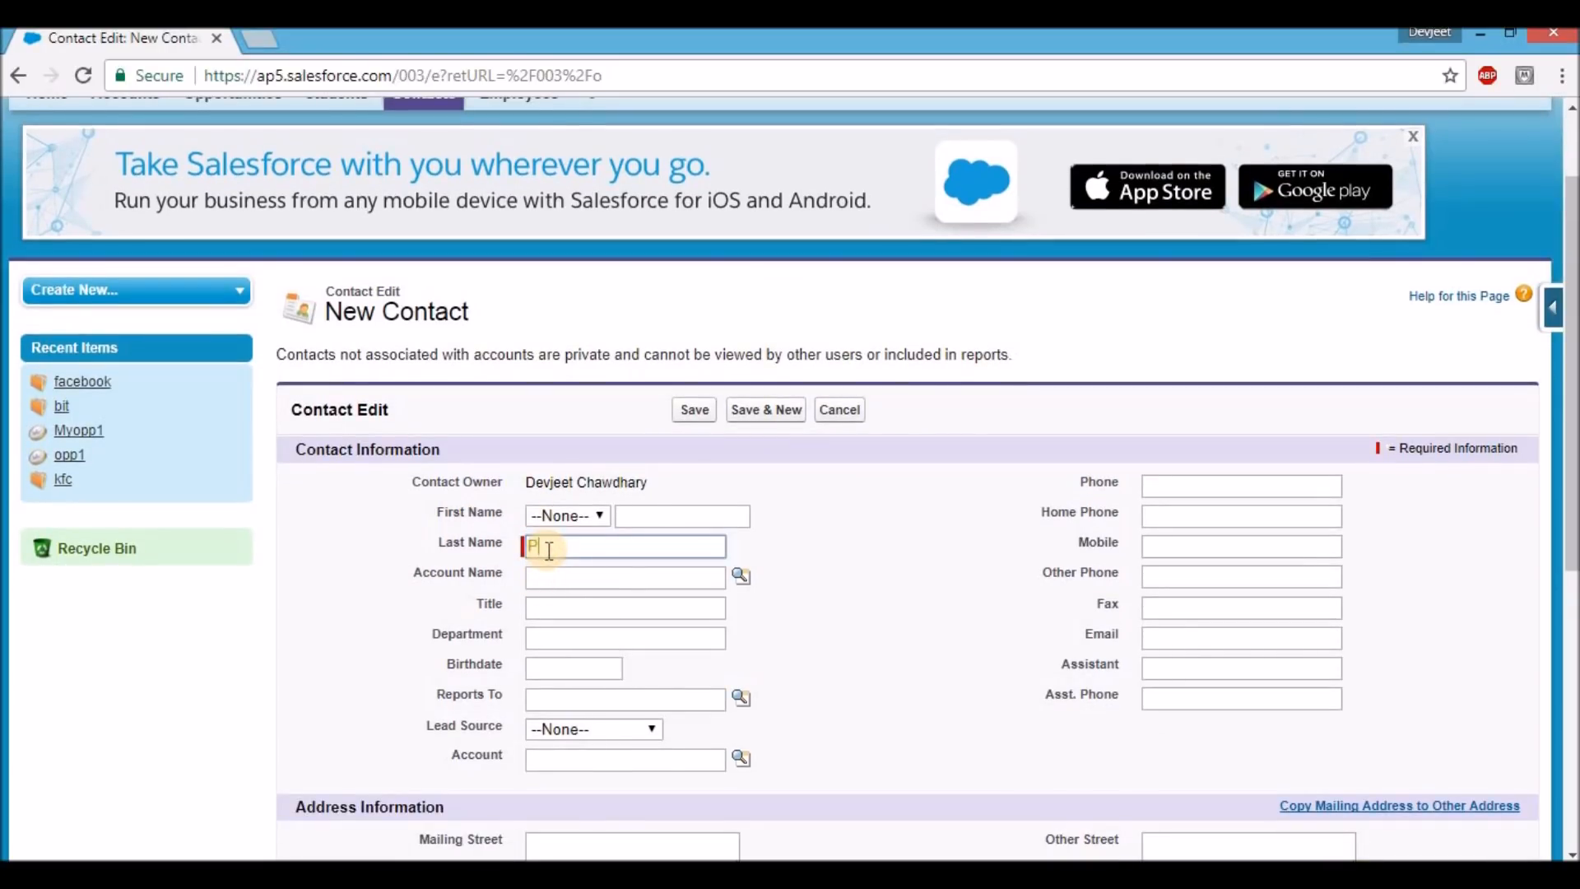
{"action": "left_click", "coordinate": [412, 585]}
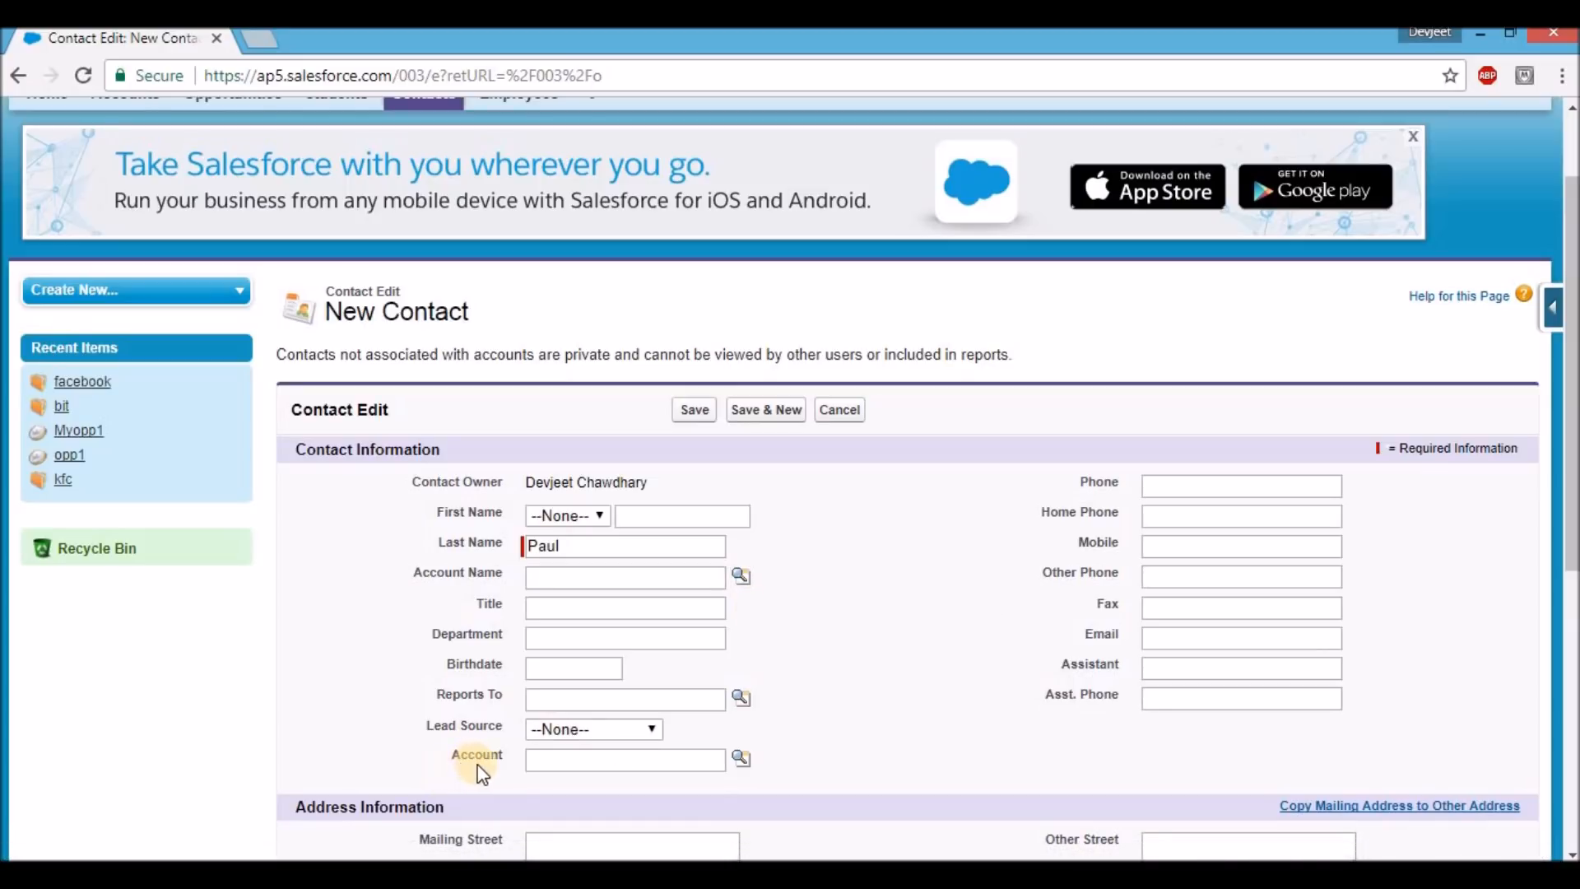
Look up facebook for the contact's custom Account field, save the contact, and check its details
{"action": "left_click", "coordinate": [741, 761]}
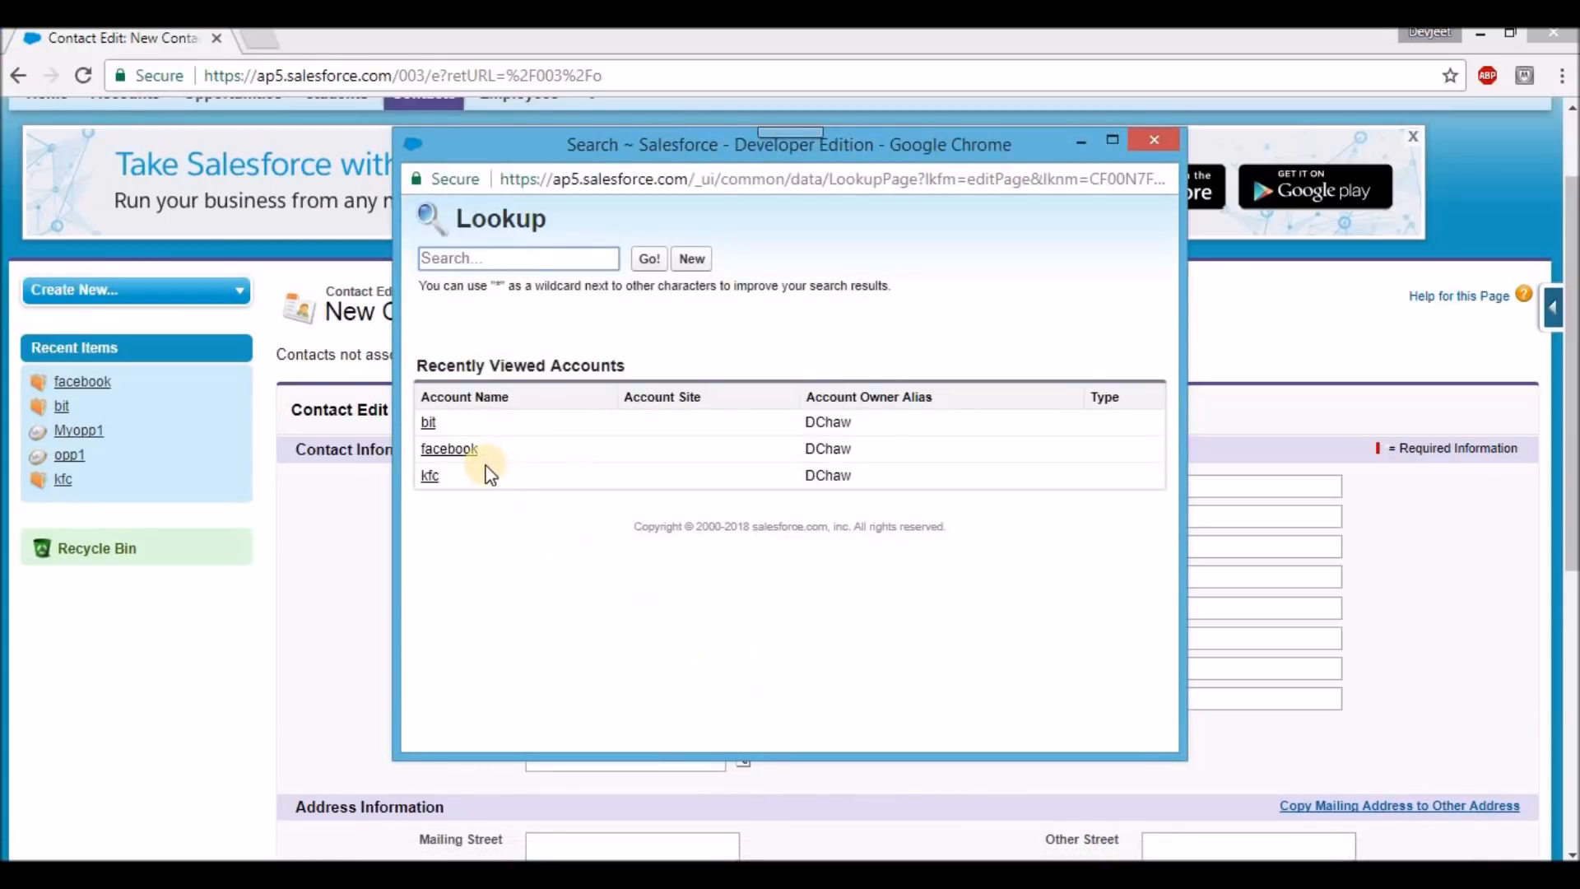
{"action": "left_click", "coordinate": [461, 451]}
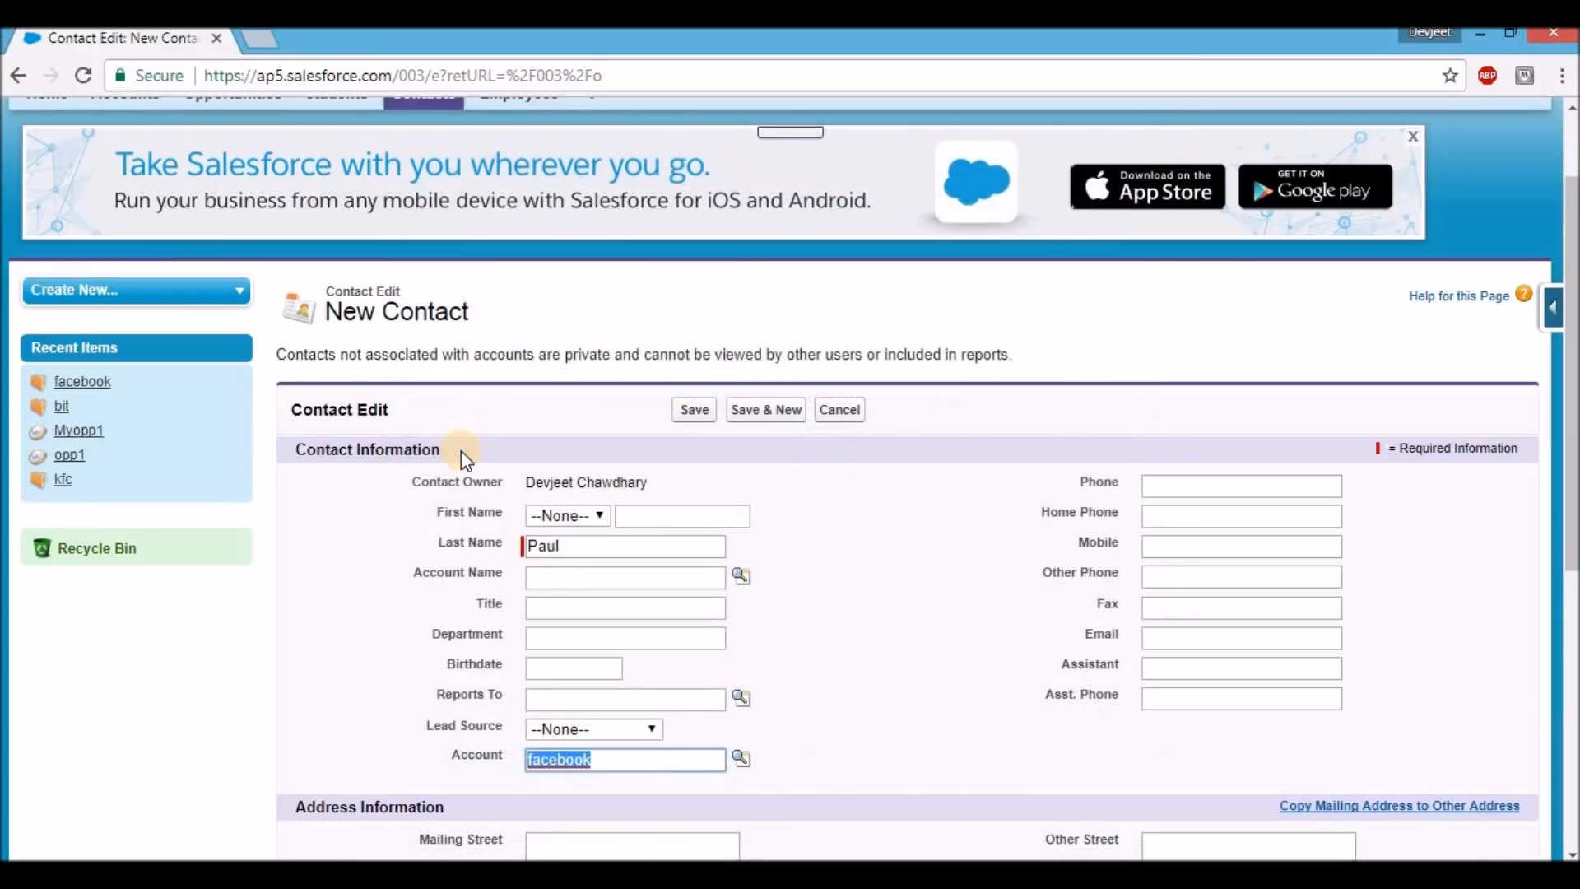
{"action": "left_click", "coordinate": [693, 411]}
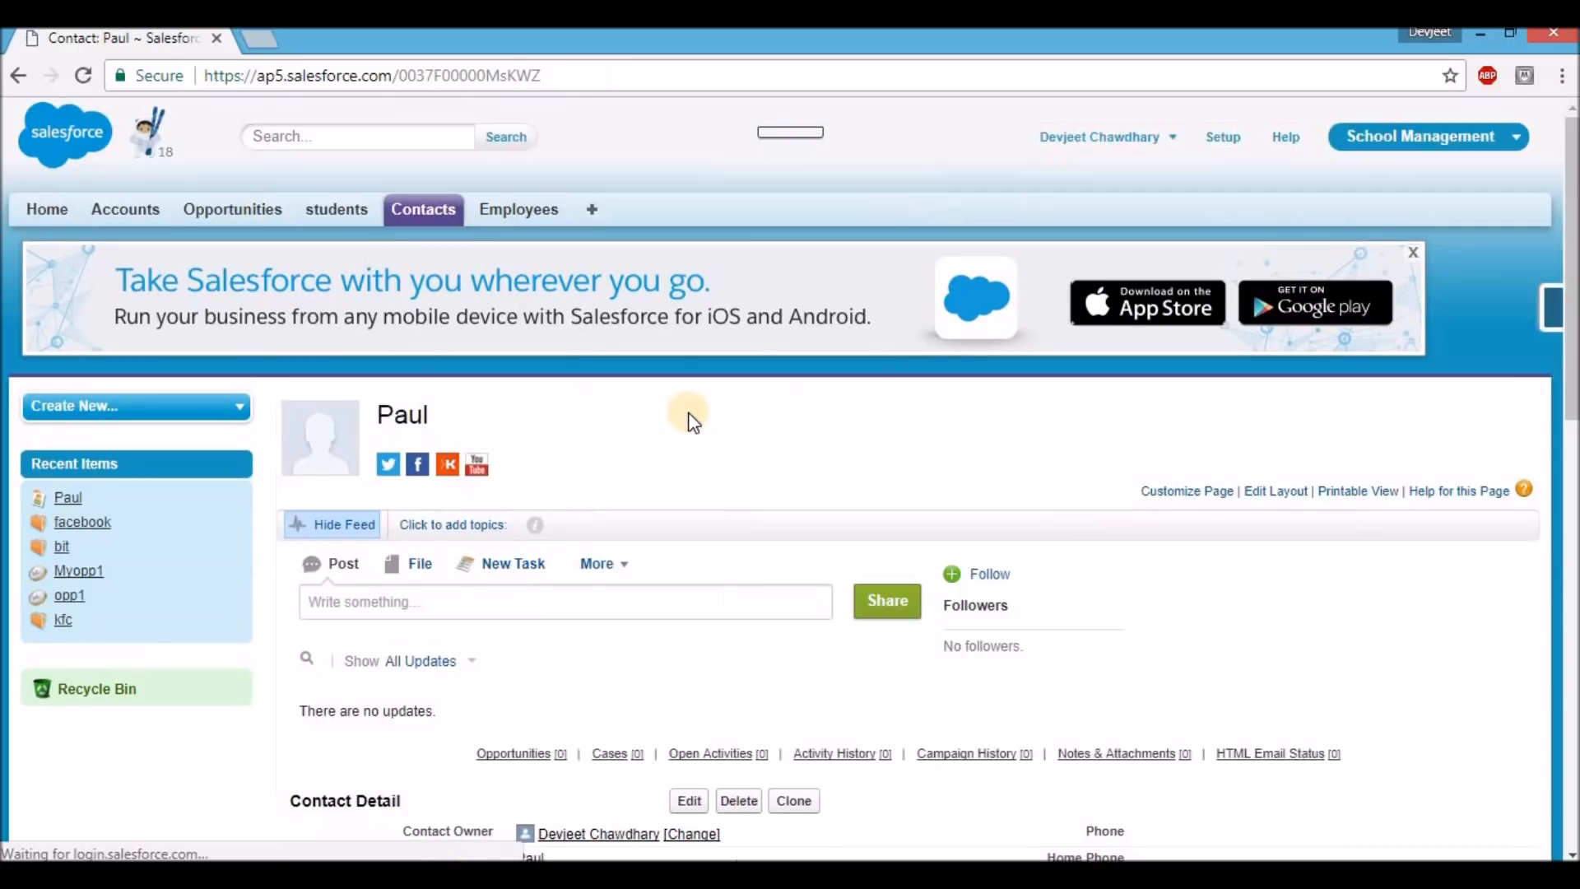
{"action": "scroll", "coordinate": [688, 417], "scroll_direction": "down", "scroll_amount": 5}
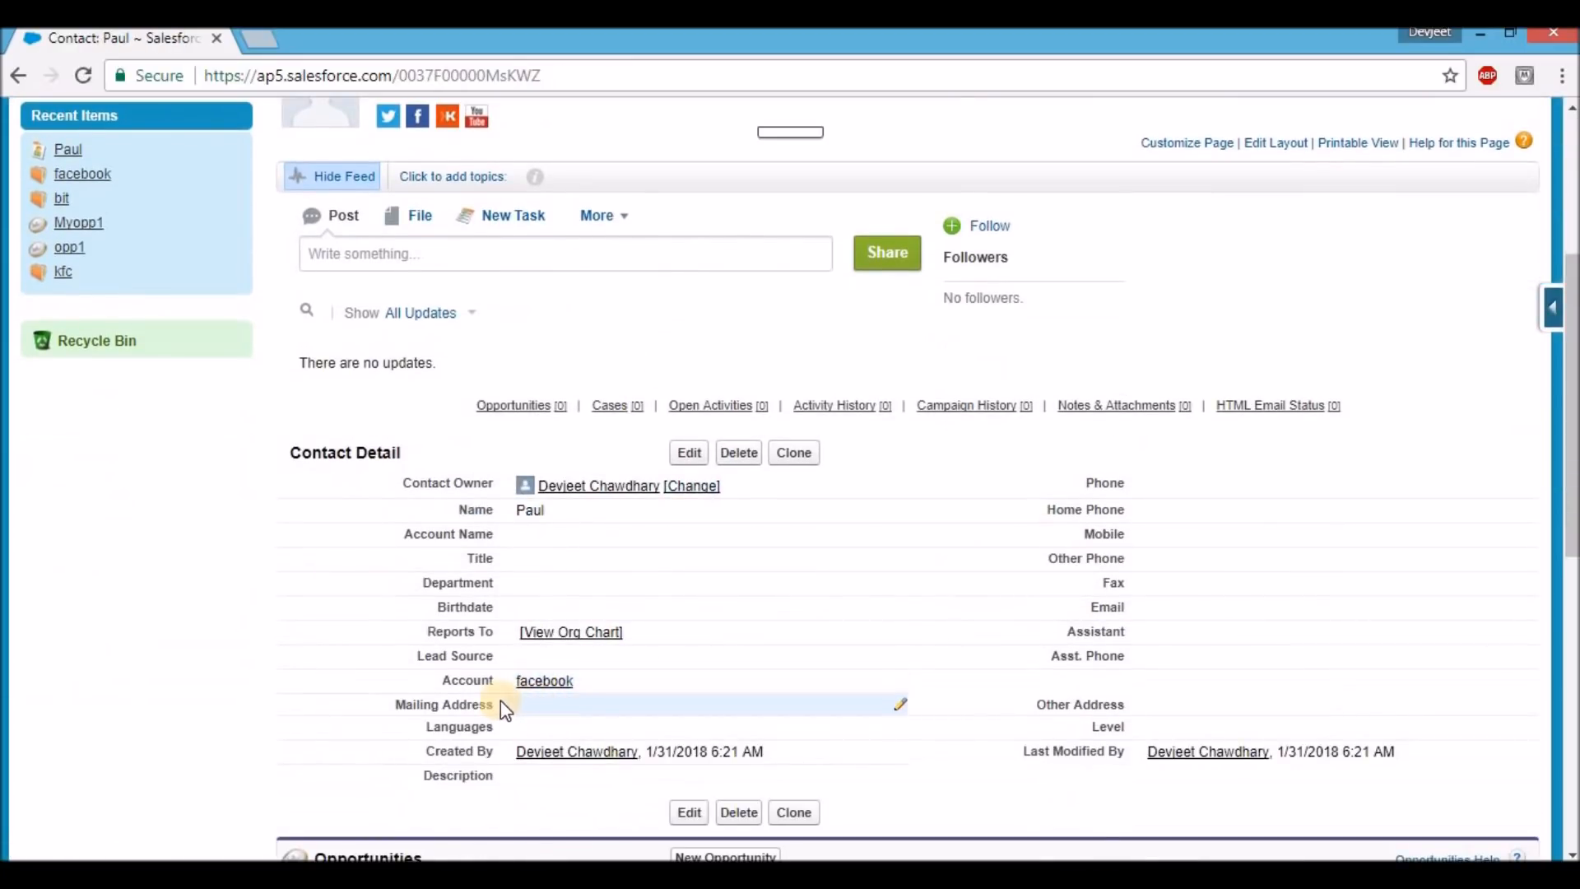
{"action": "scroll", "coordinate": [545, 689], "scroll_direction": "up", "scroll_amount": 5}
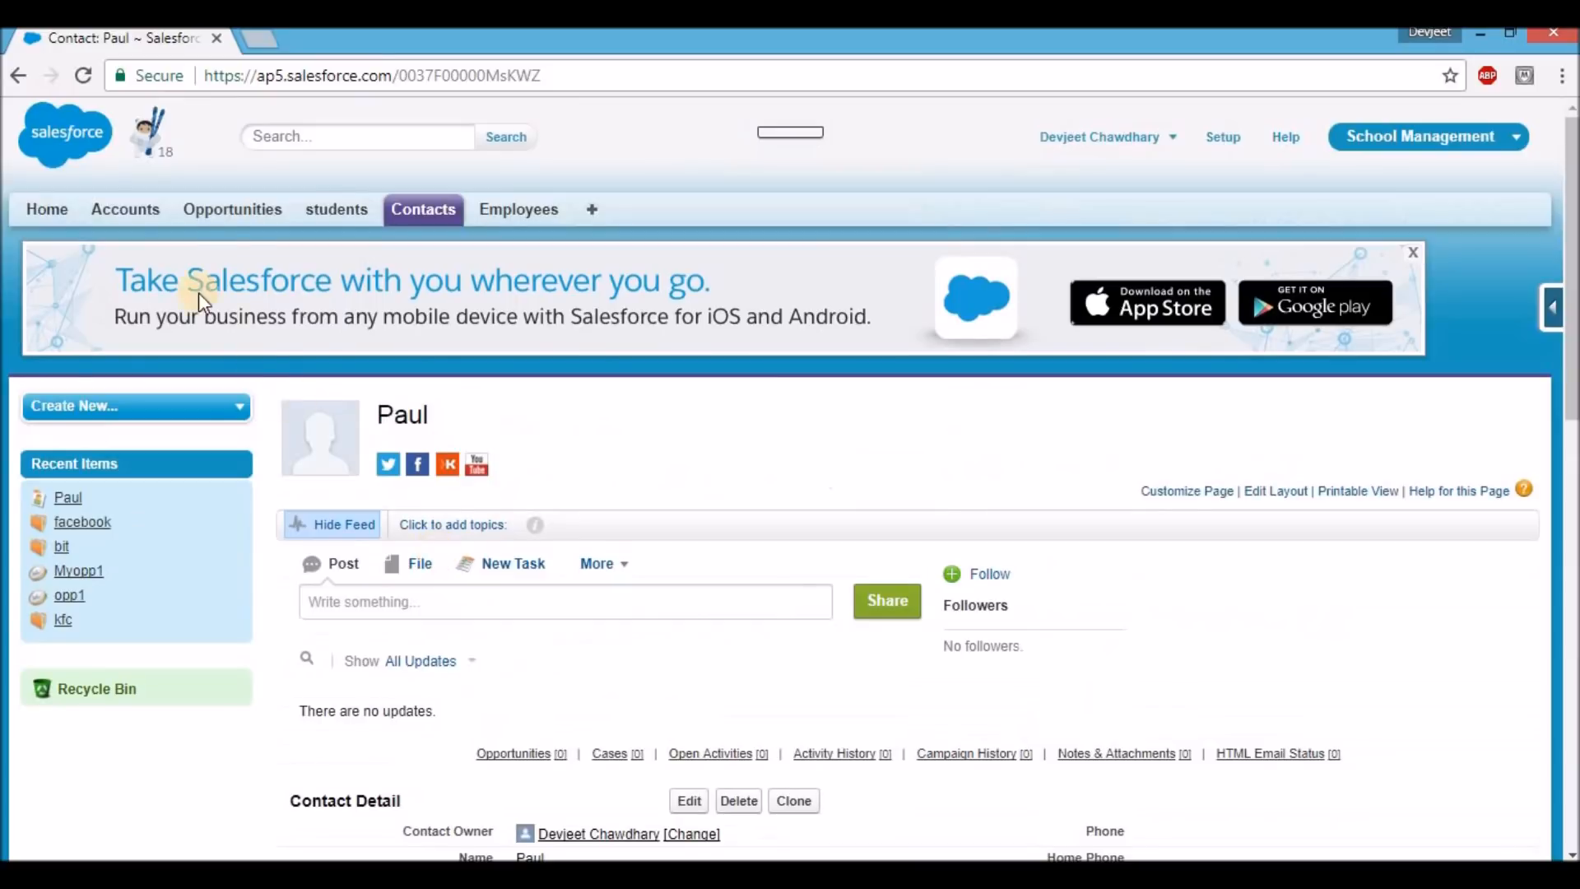
Open the facebook account and examine its related lists for the linked contact
{"action": "left_click", "coordinate": [135, 212]}
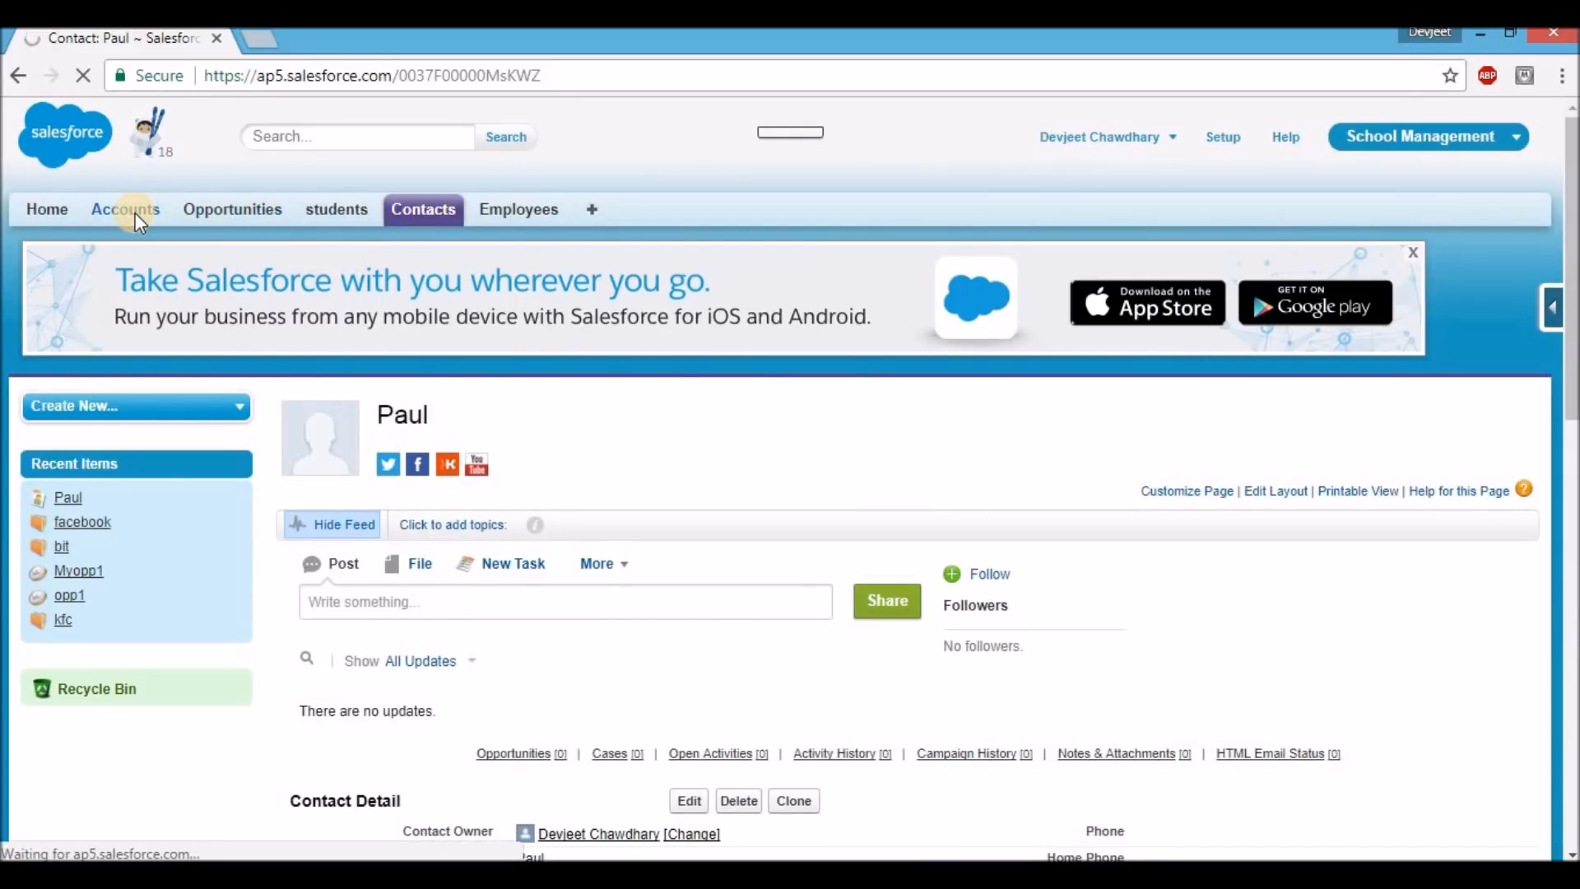
{"action": "left_click", "coordinate": [320, 603]}
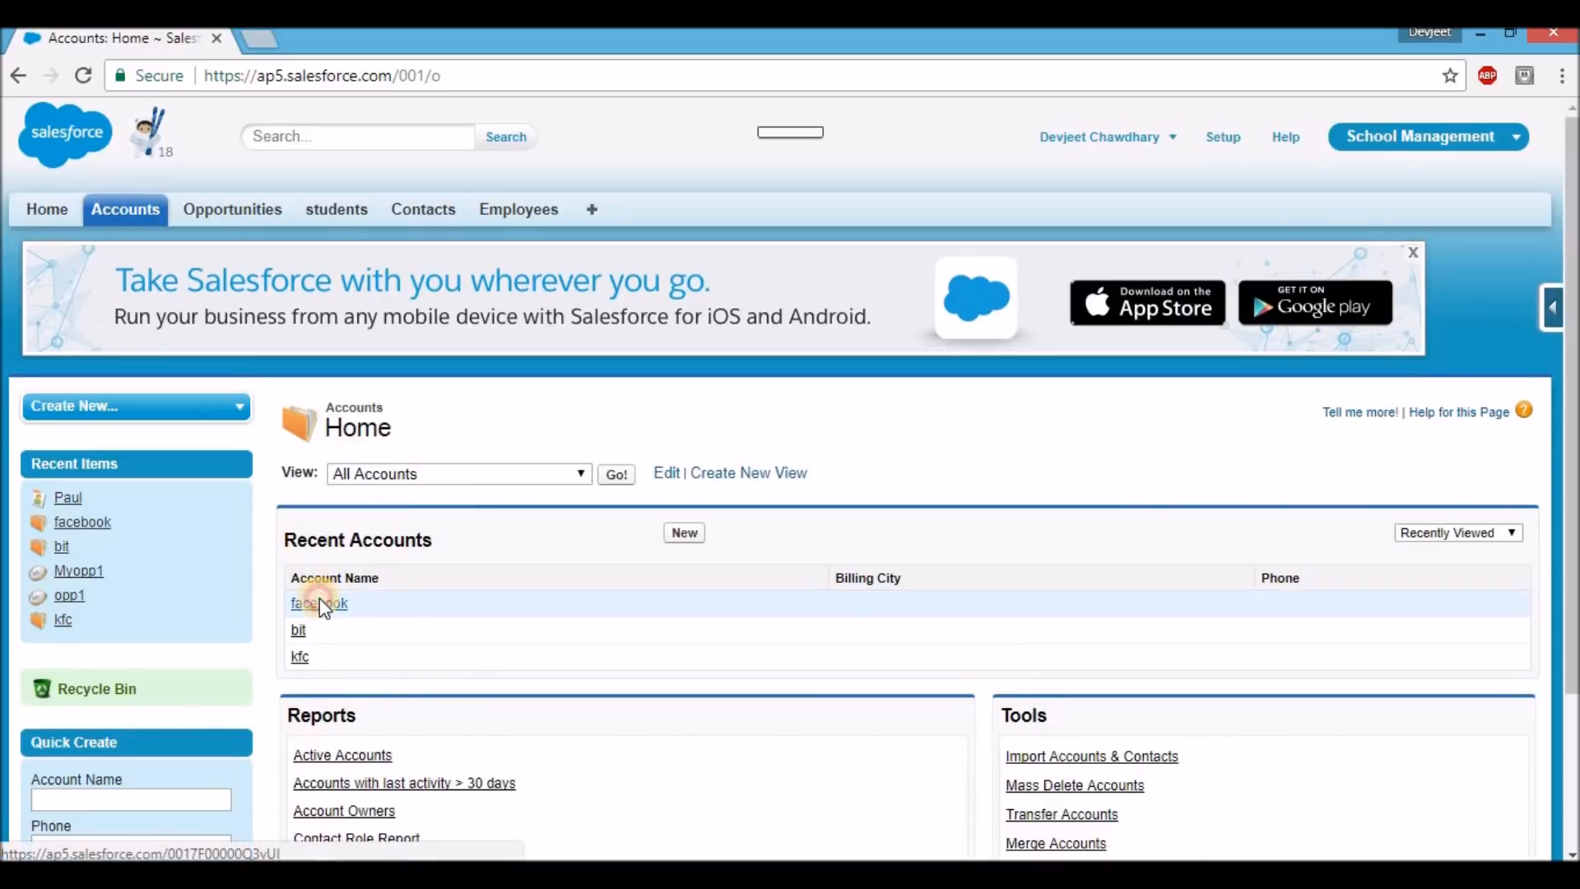
{"action": "scroll", "coordinate": [337, 584], "scroll_direction": "down", "scroll_amount": 10}
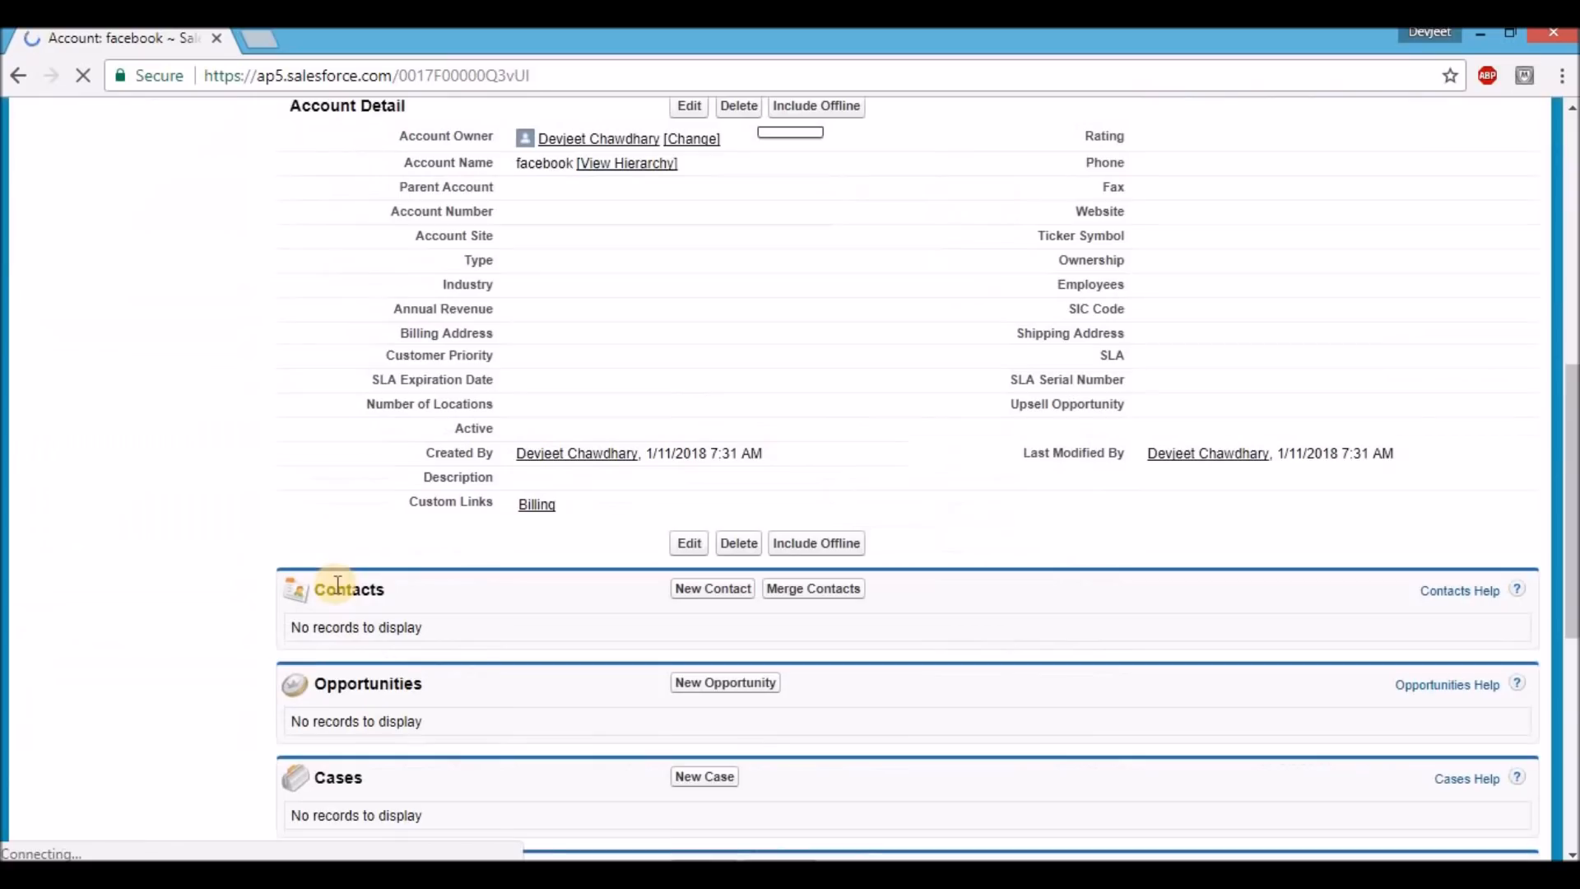
{"action": "scroll", "coordinate": [338, 584], "scroll_direction": "down", "scroll_amount": 5}
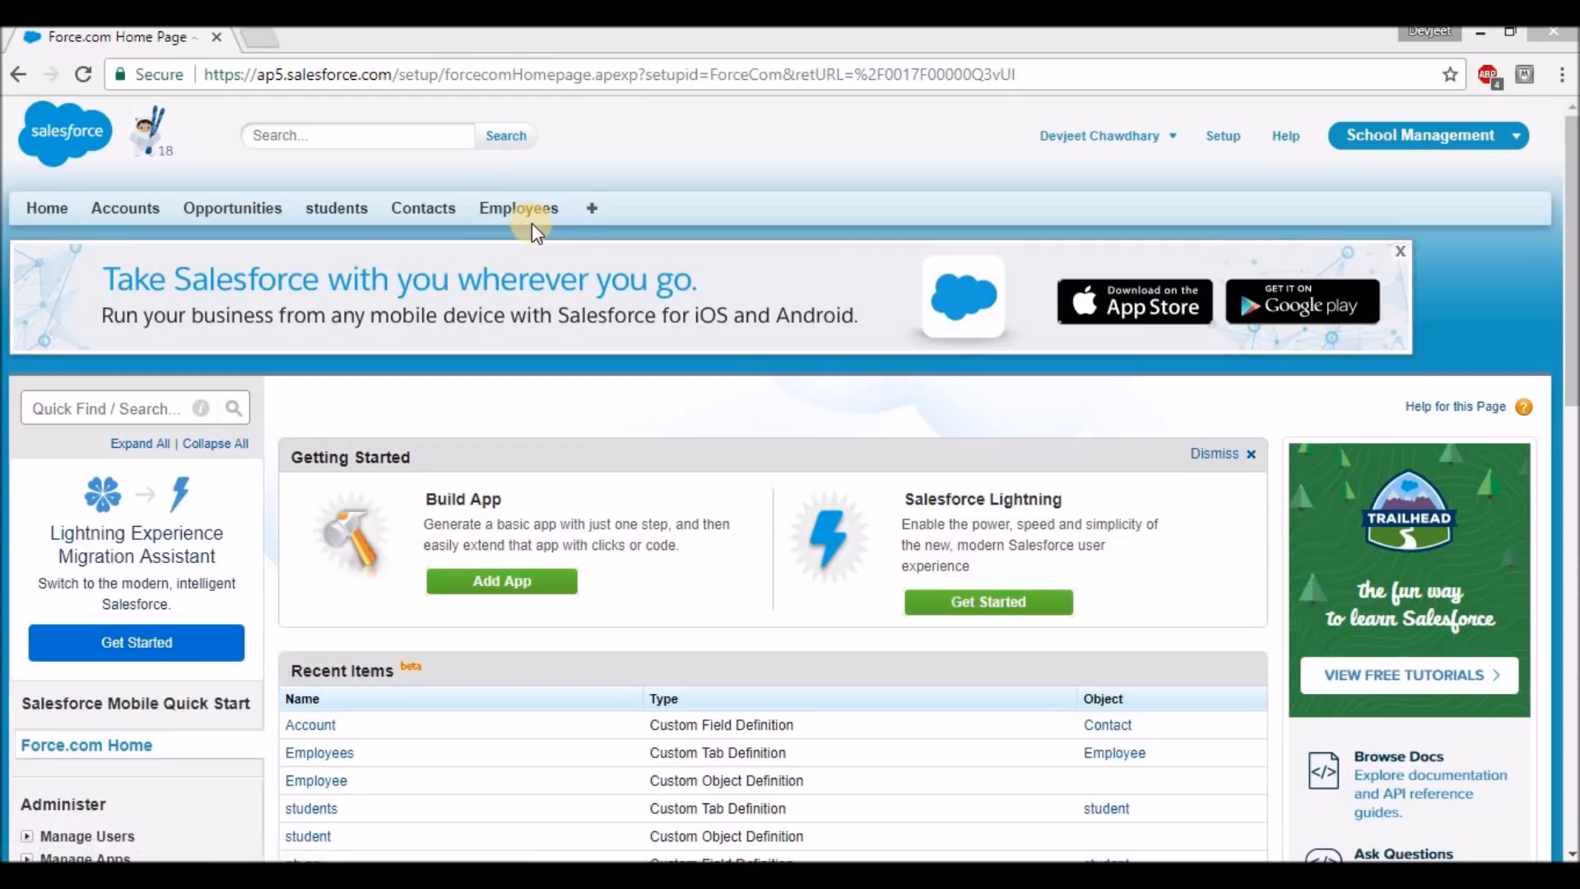
Open the definition of the Employee custom object in the setup area
{"action": "left_click", "coordinate": [1224, 140]}
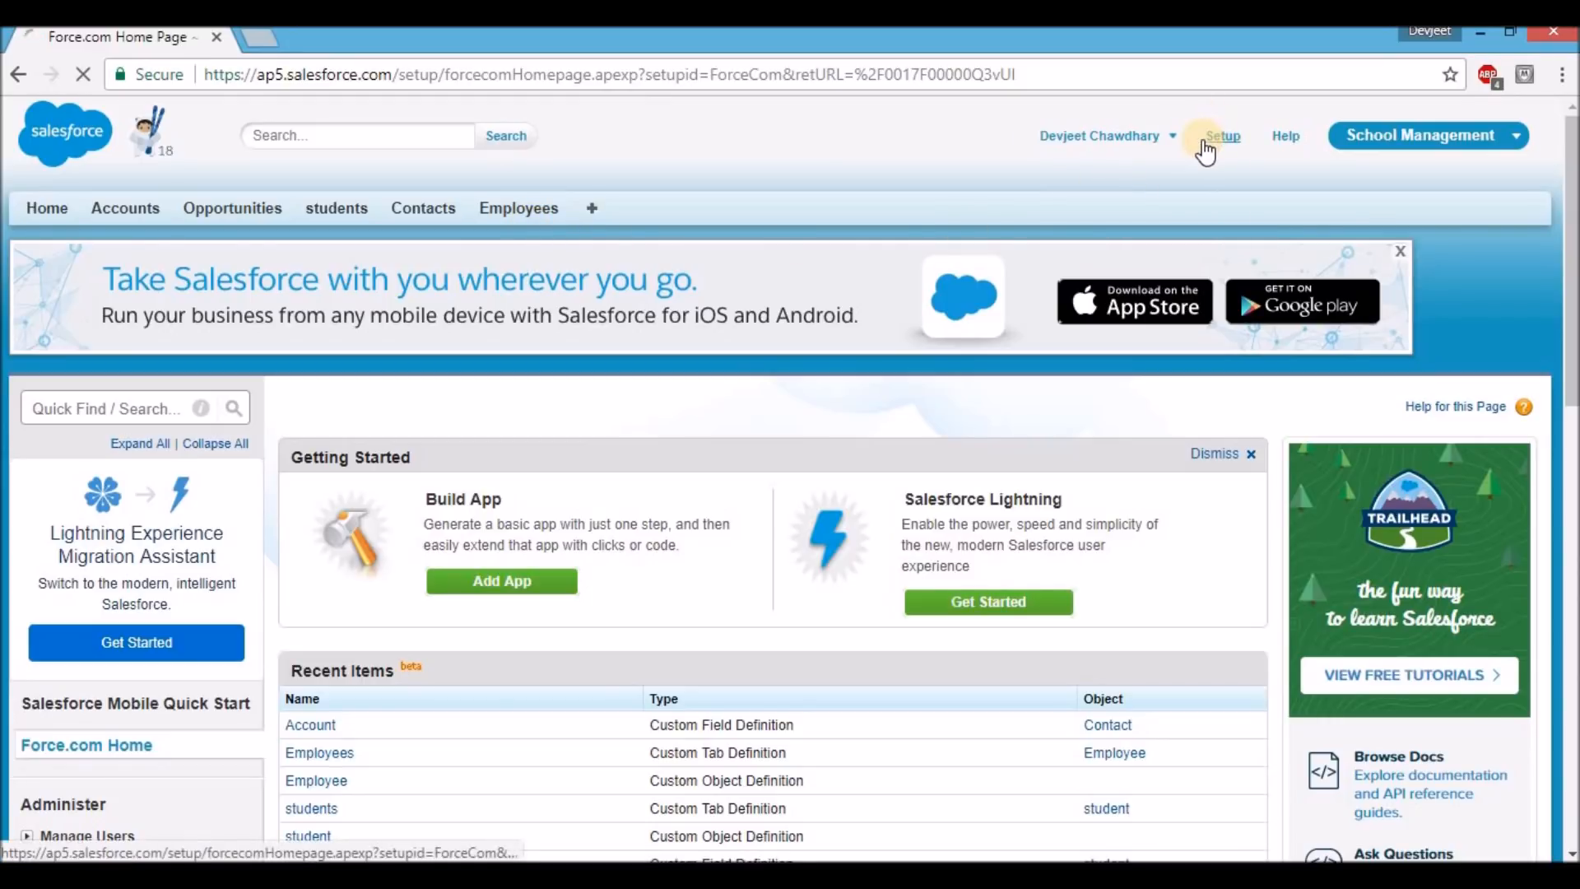
{"action": "scroll", "coordinate": [1090, 240], "scroll_direction": "down", "scroll_amount": 12}
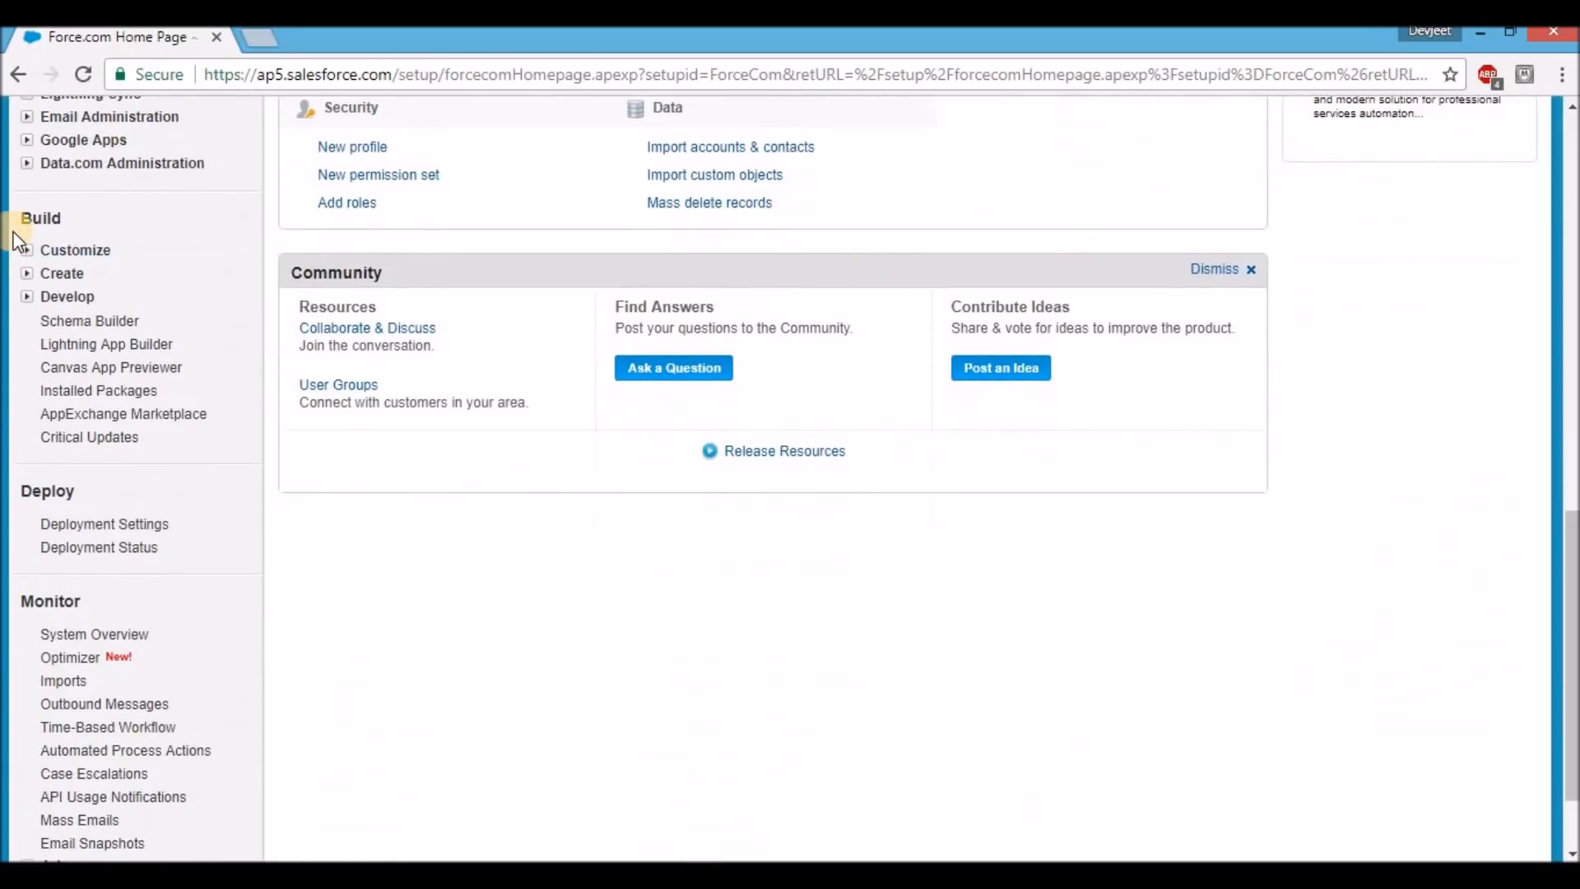
{"action": "left_click", "coordinate": [28, 276]}
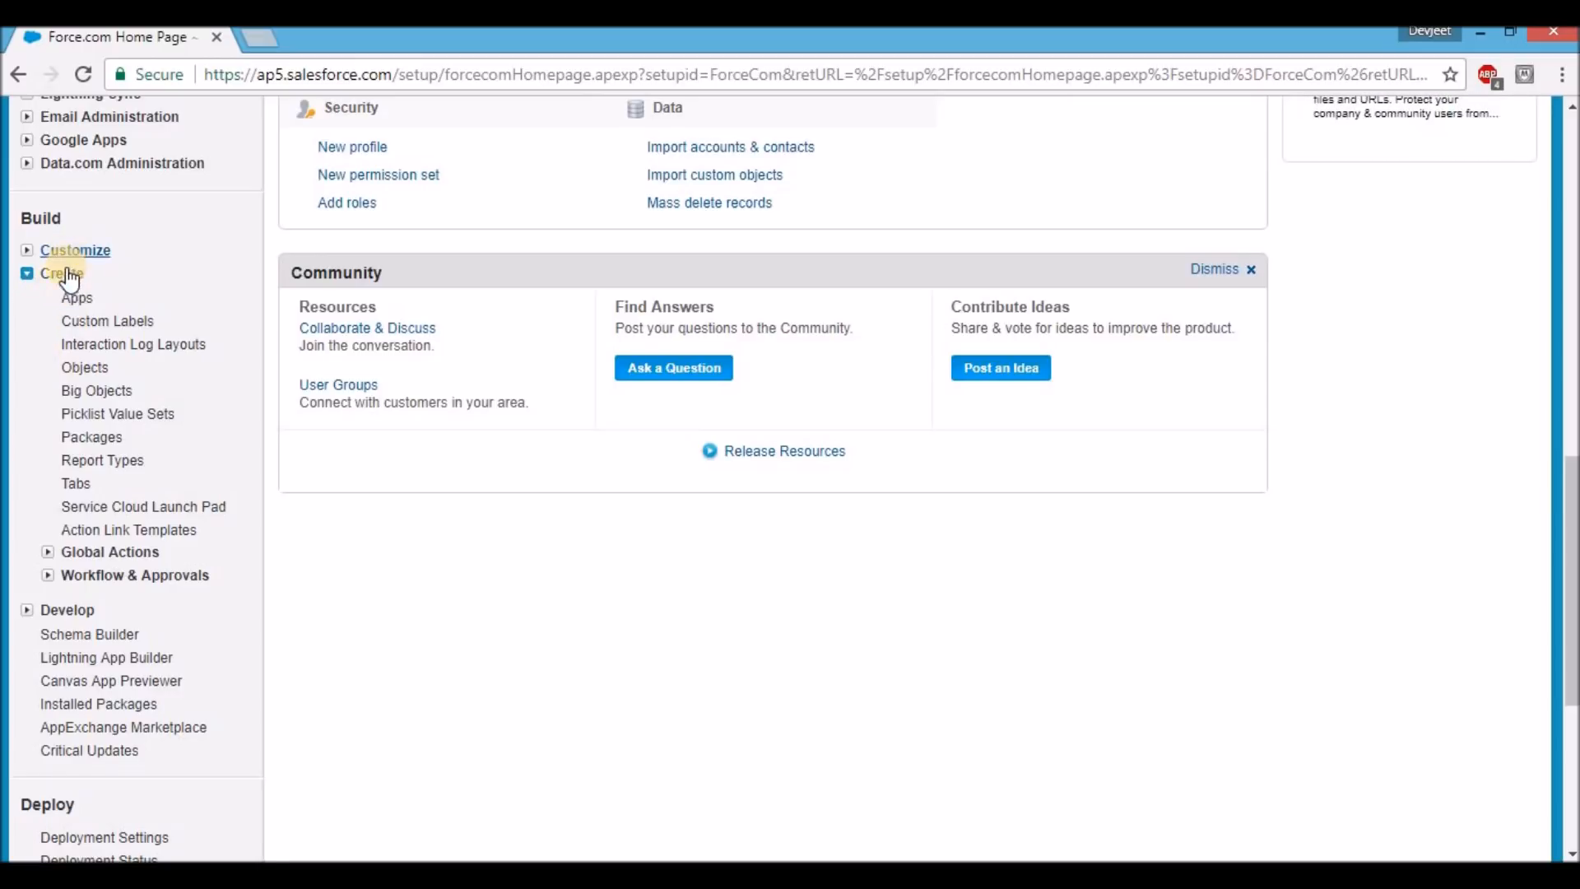
{"action": "left_click", "coordinate": [94, 366]}
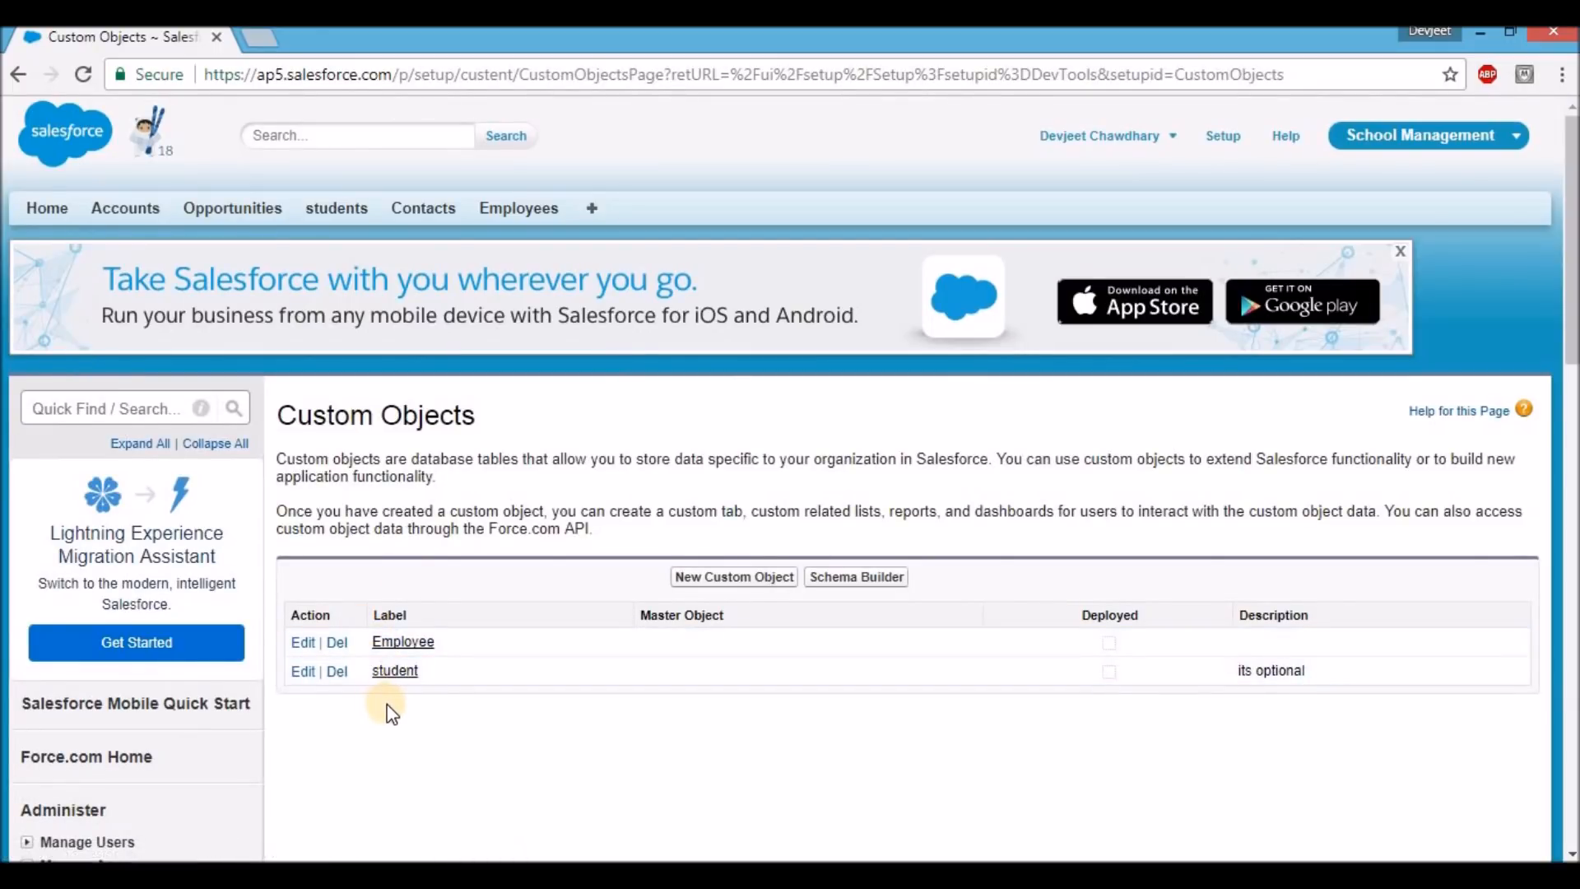
{"action": "left_click", "coordinate": [404, 641]}
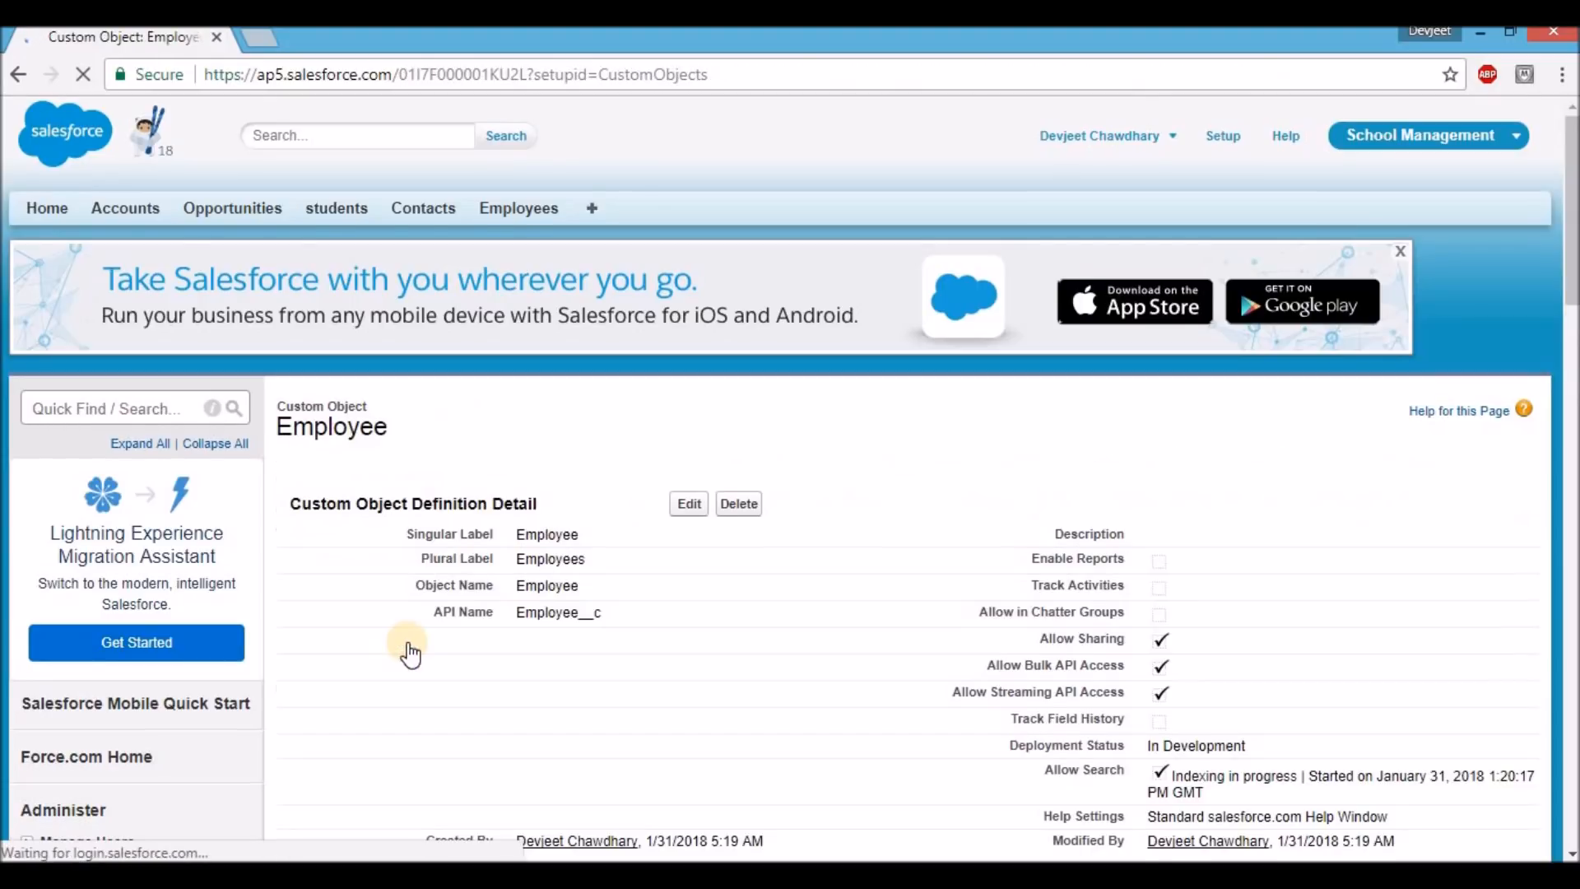
Start a new custom field on the Employee object with the data type Lookup Relationship
{"action": "scroll", "coordinate": [409, 652], "scroll_direction": "down", "scroll_amount": 8}
{"action": "scroll", "coordinate": [408, 649], "scroll_direction": "down", "scroll_amount": 5}
{"action": "scroll", "coordinate": [412, 683], "scroll_direction": "up", "scroll_amount": 4}
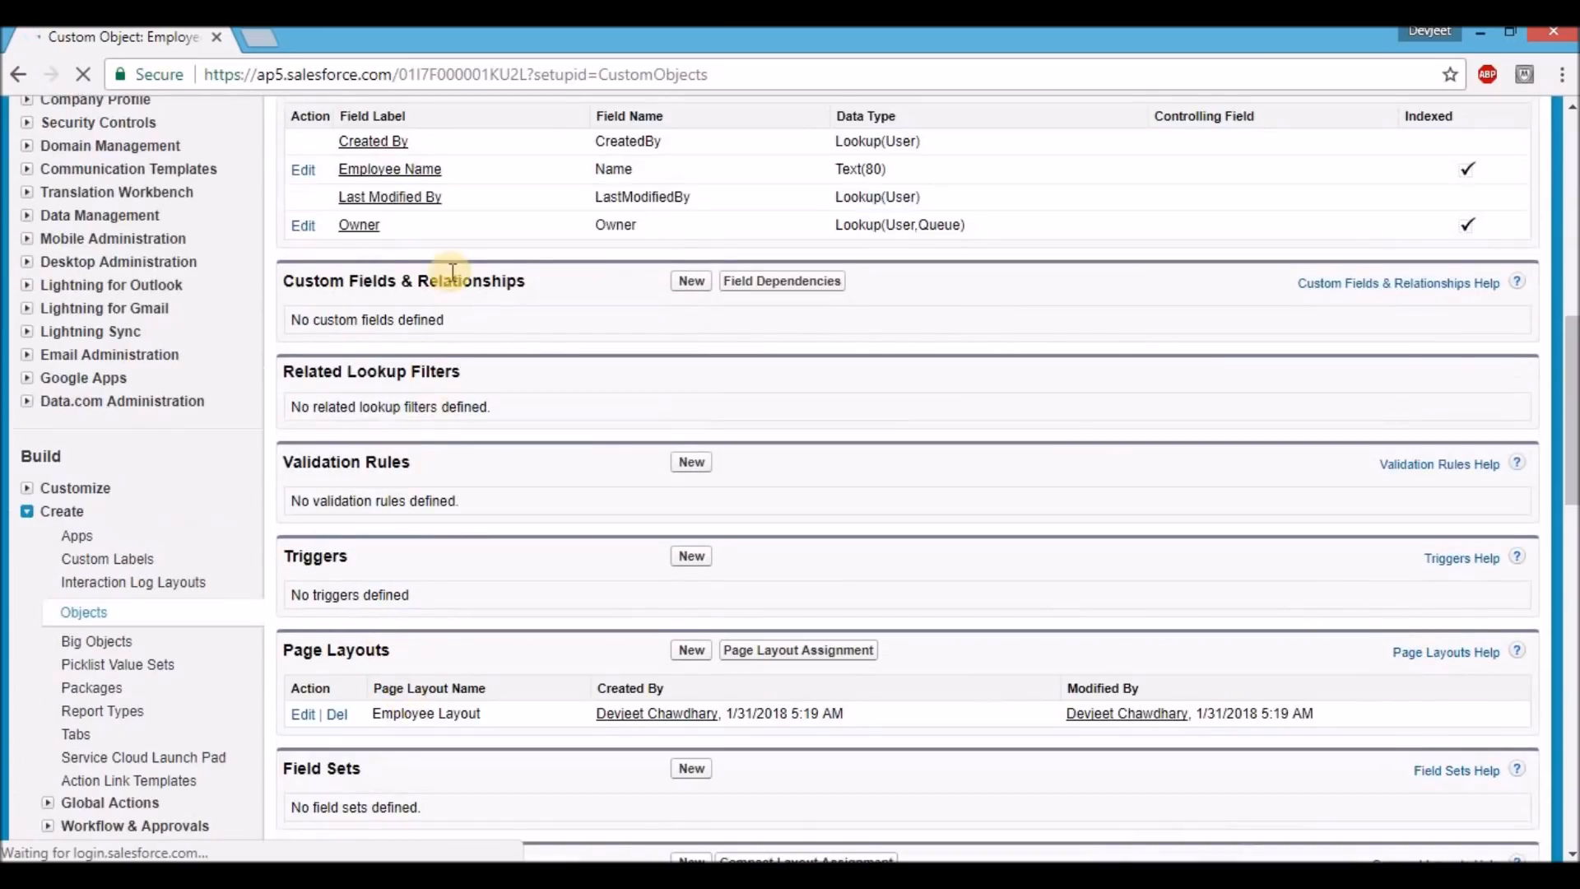
{"action": "left_click", "coordinate": [691, 282]}
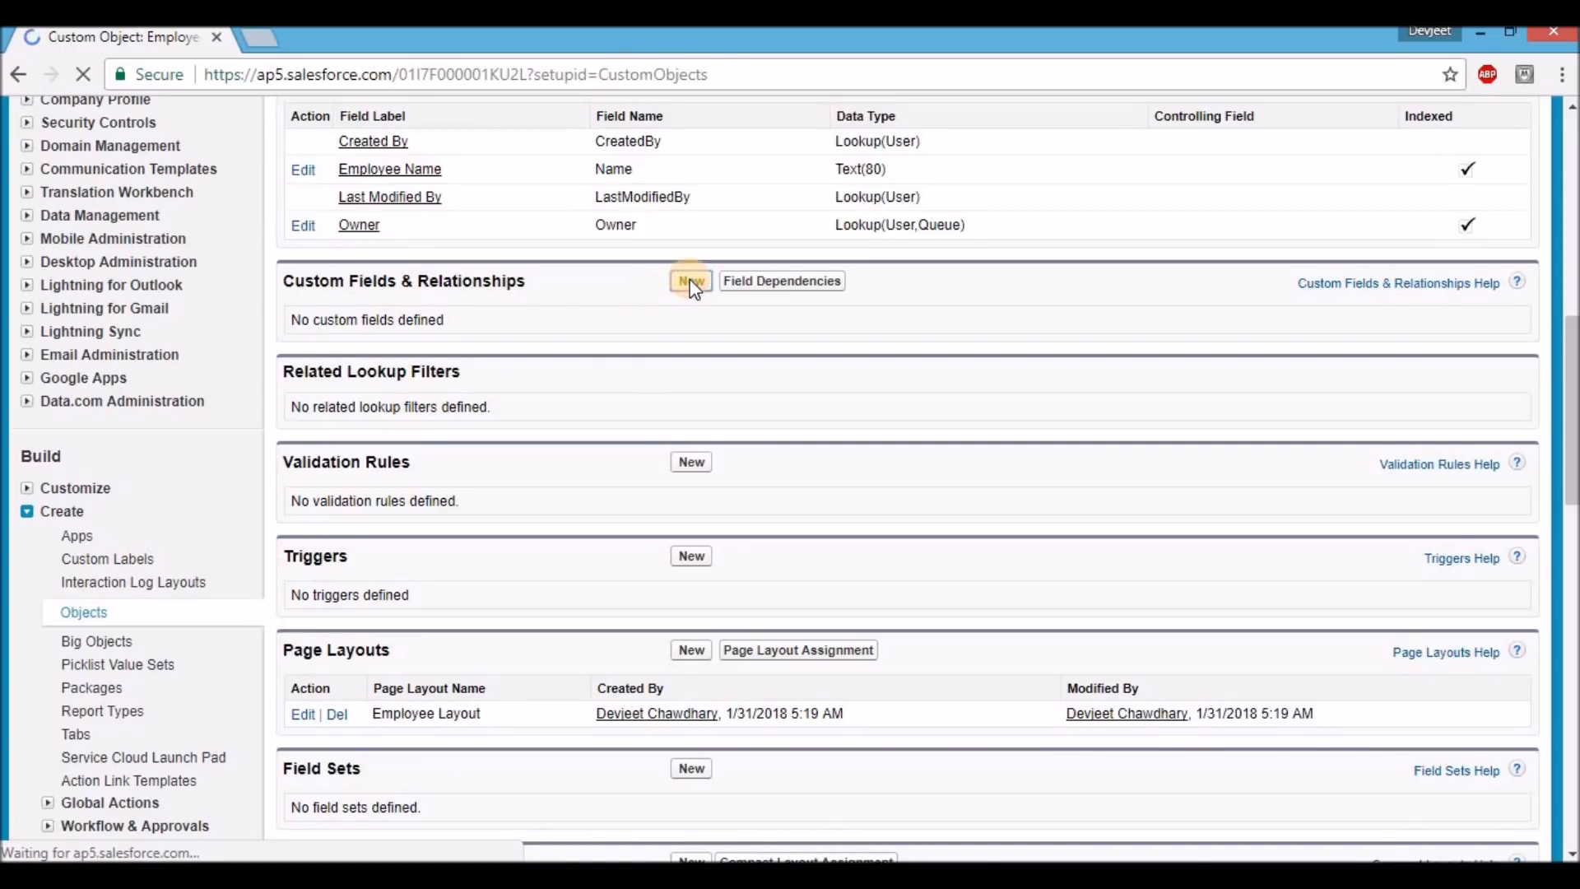
{"action": "scroll", "coordinate": [441, 617], "scroll_direction": "down", "scroll_amount": 1}
{"action": "left_click", "coordinate": [305, 725]}
{"action": "left_click", "coordinate": [1452, 418]}
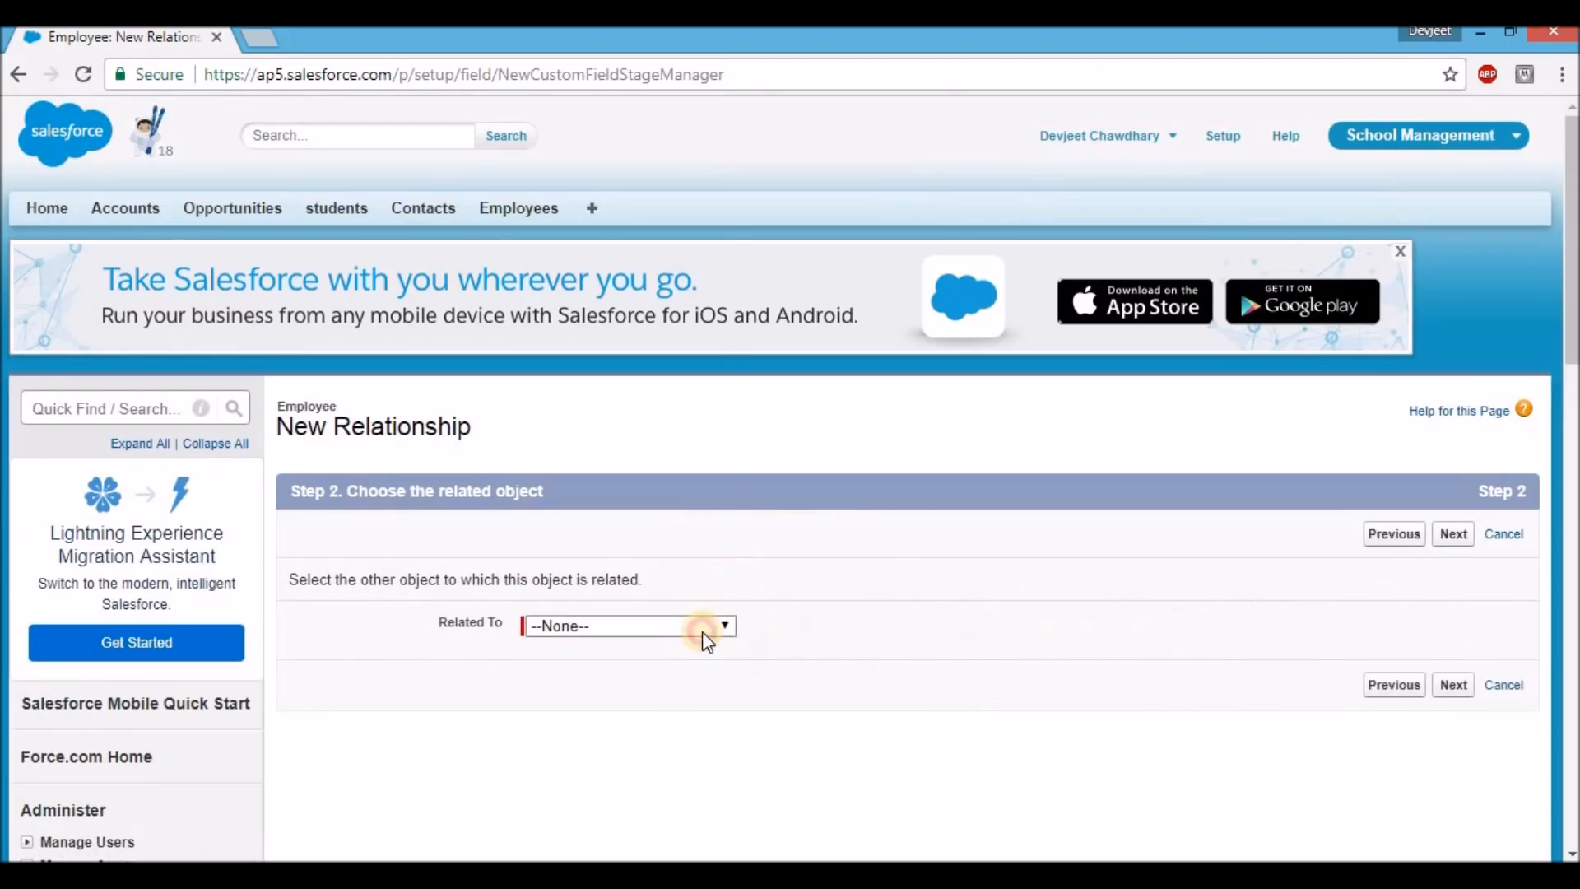
Relate the Employee lookup field to the Account object and proceed to its label and name settings
{"action": "left_click", "coordinate": [702, 630]}
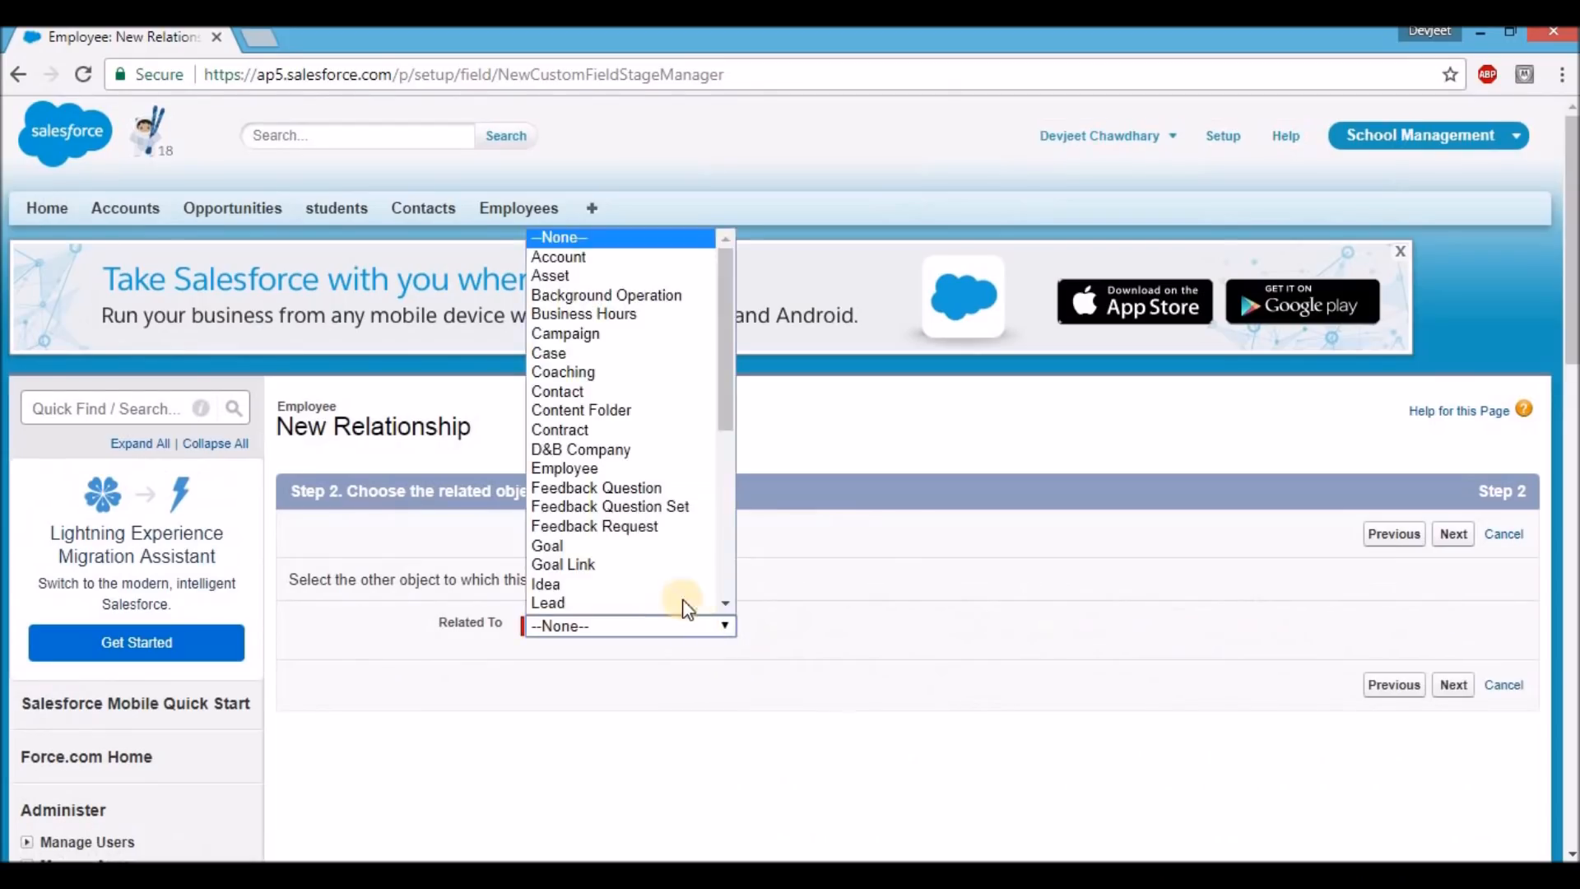
{"action": "left_click", "coordinate": [566, 256]}
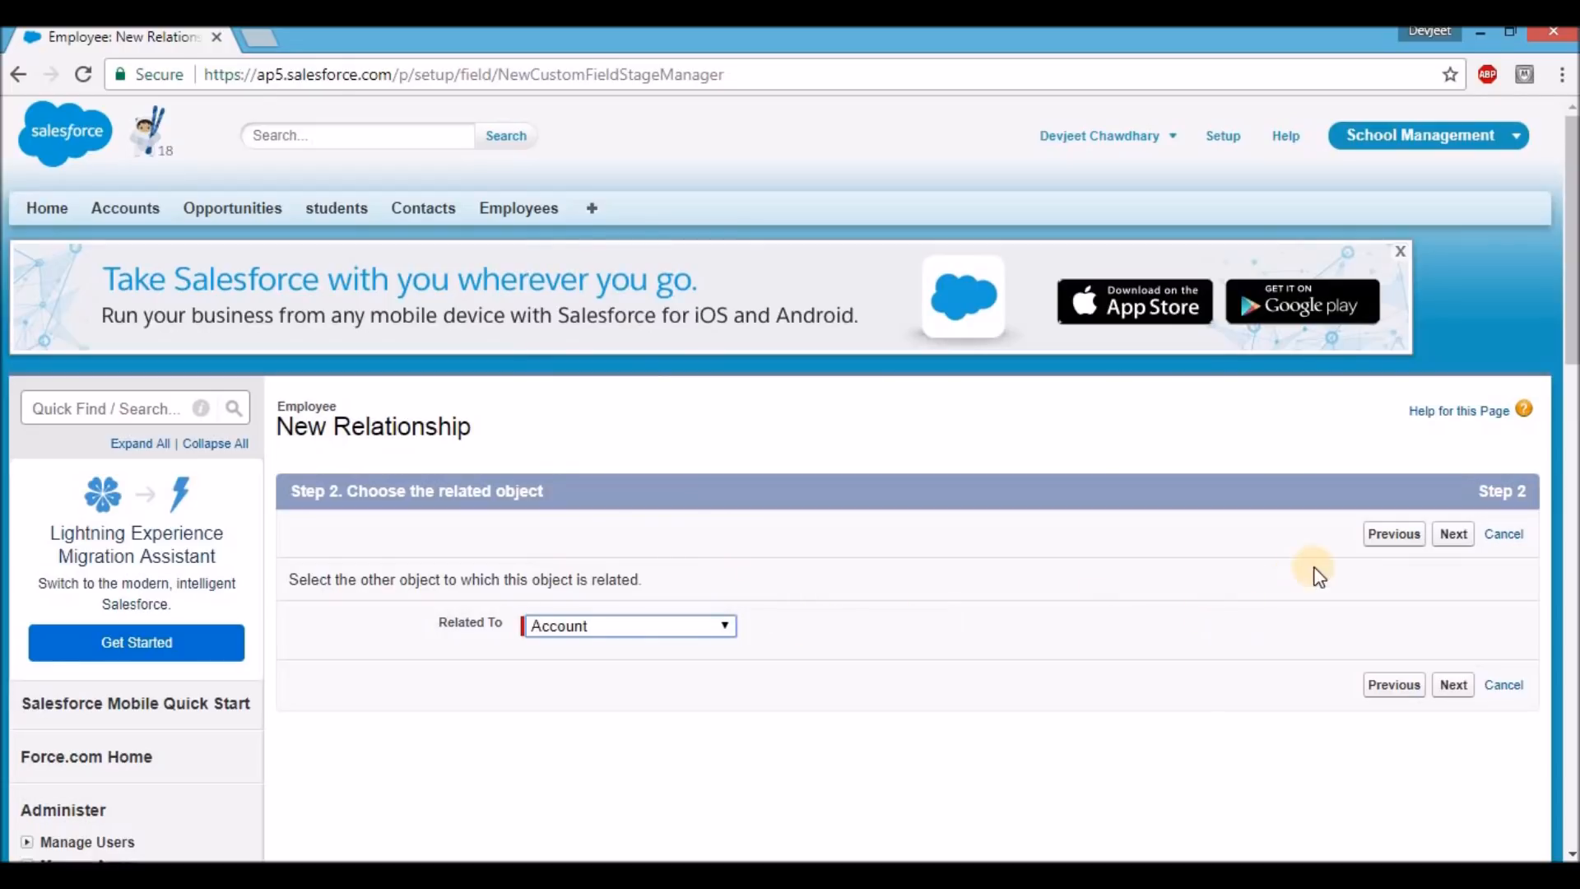
{"action": "left_click", "coordinate": [1450, 543]}
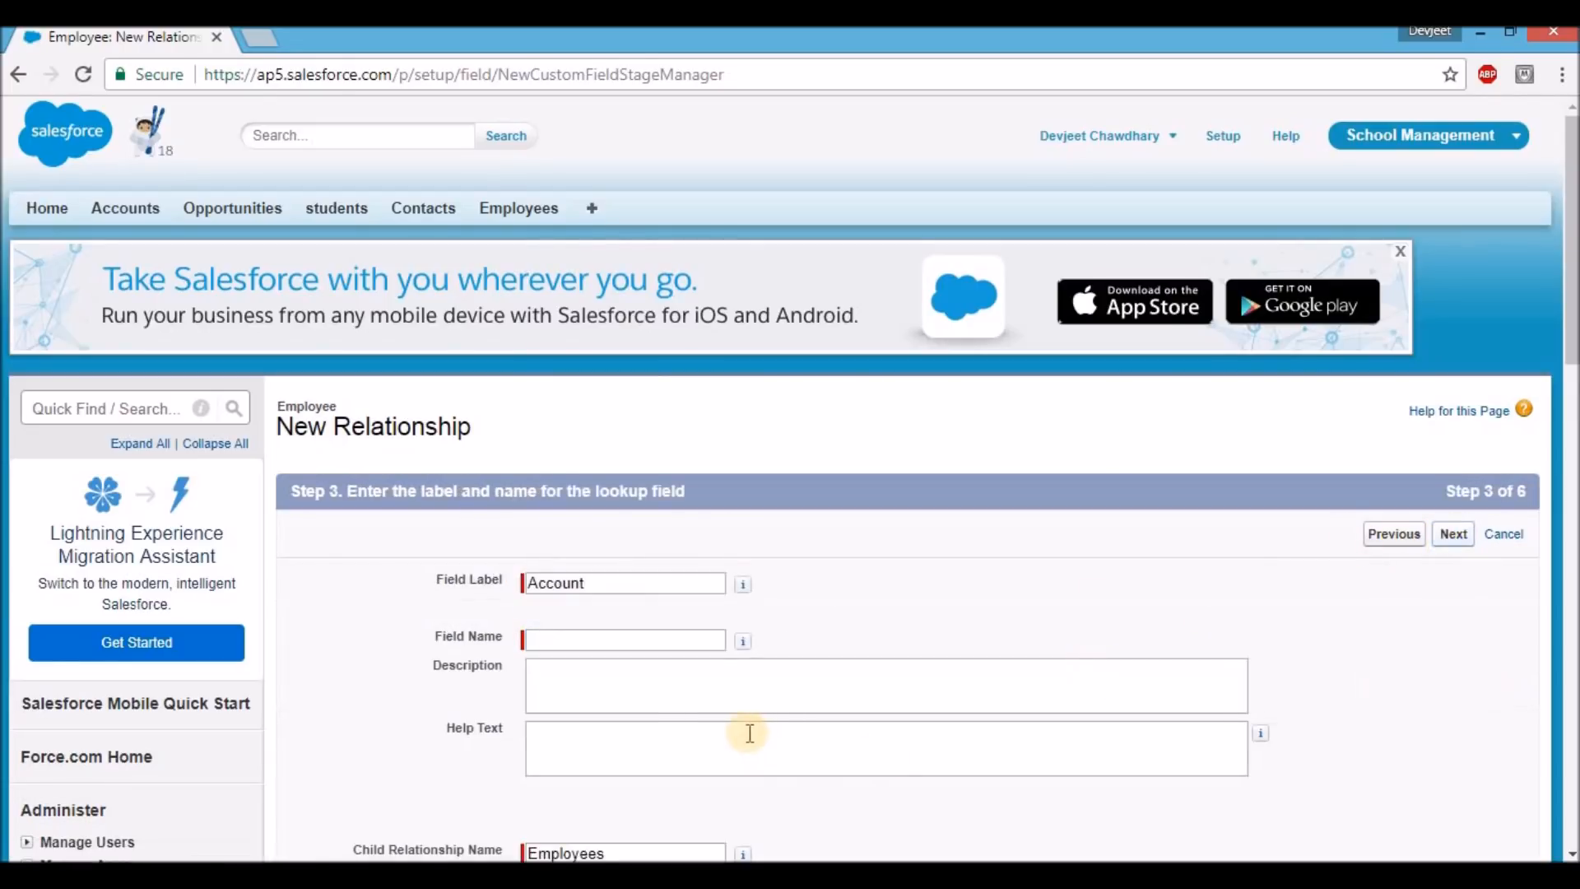
Save the Employee object's lookup field with the field name Account and visibility for all profiles
{"action": "left_click", "coordinate": [553, 642]}
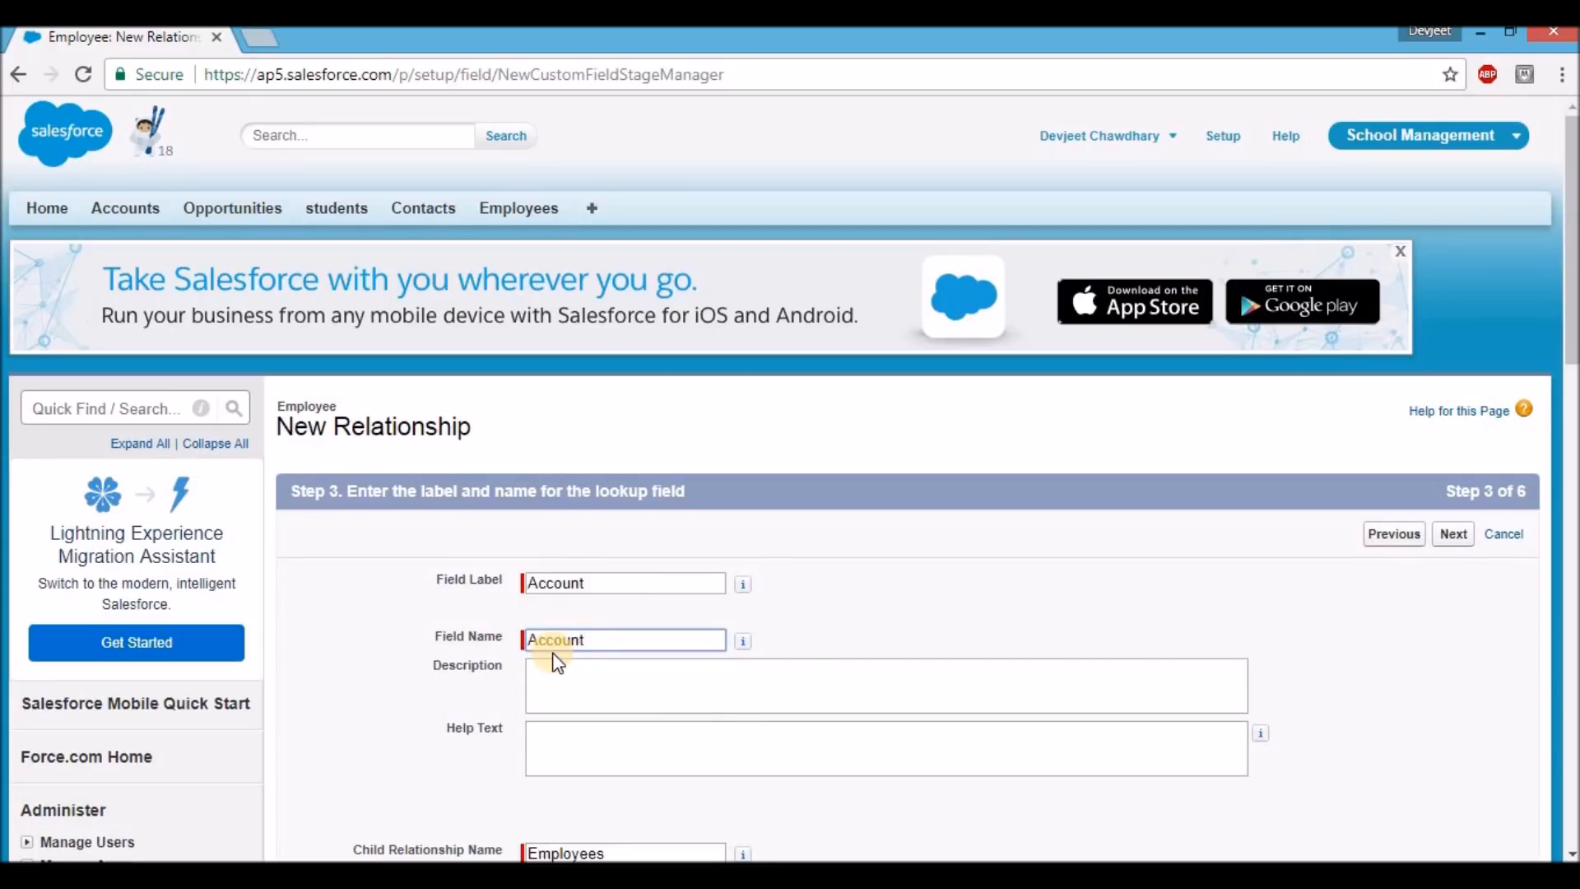
{"action": "left_click", "coordinate": [1453, 536]}
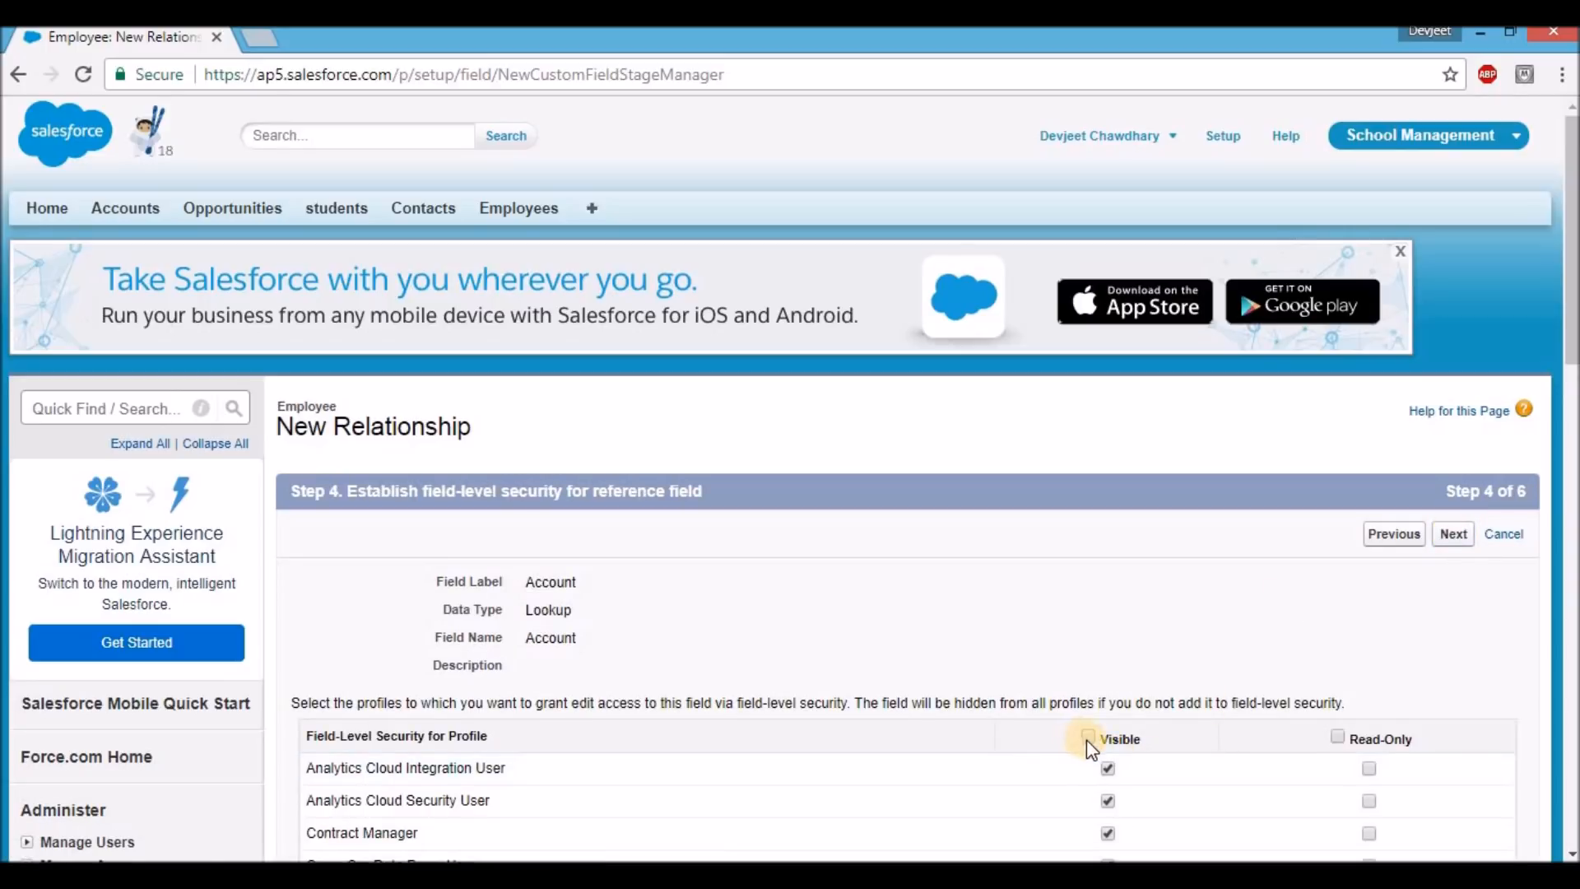
{"action": "left_click", "coordinate": [1455, 535]}
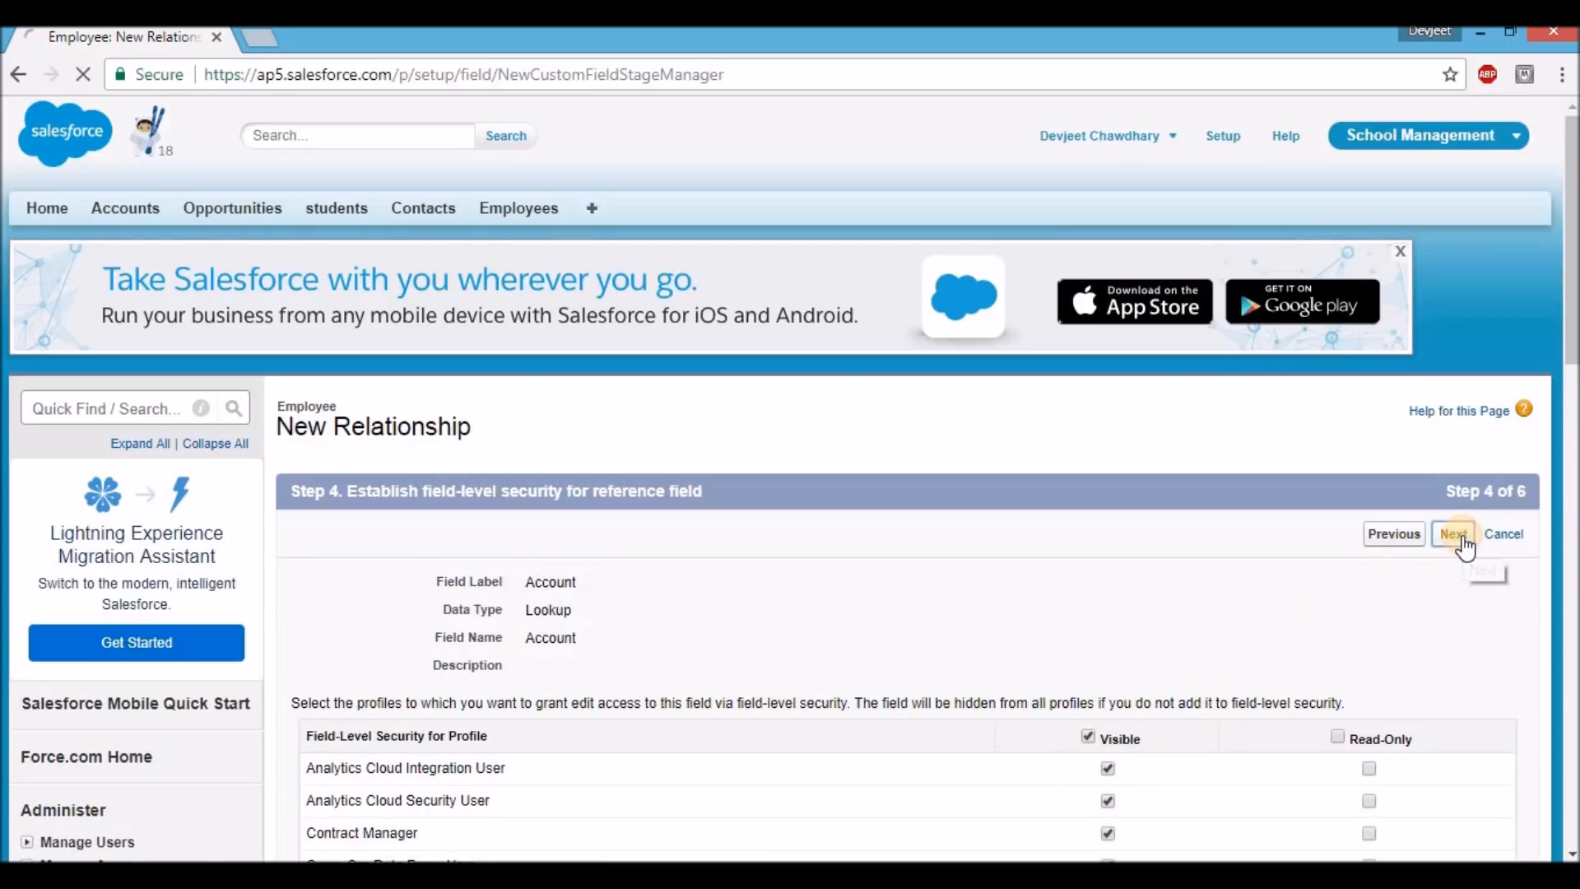
{"action": "left_click", "coordinate": [1462, 536]}
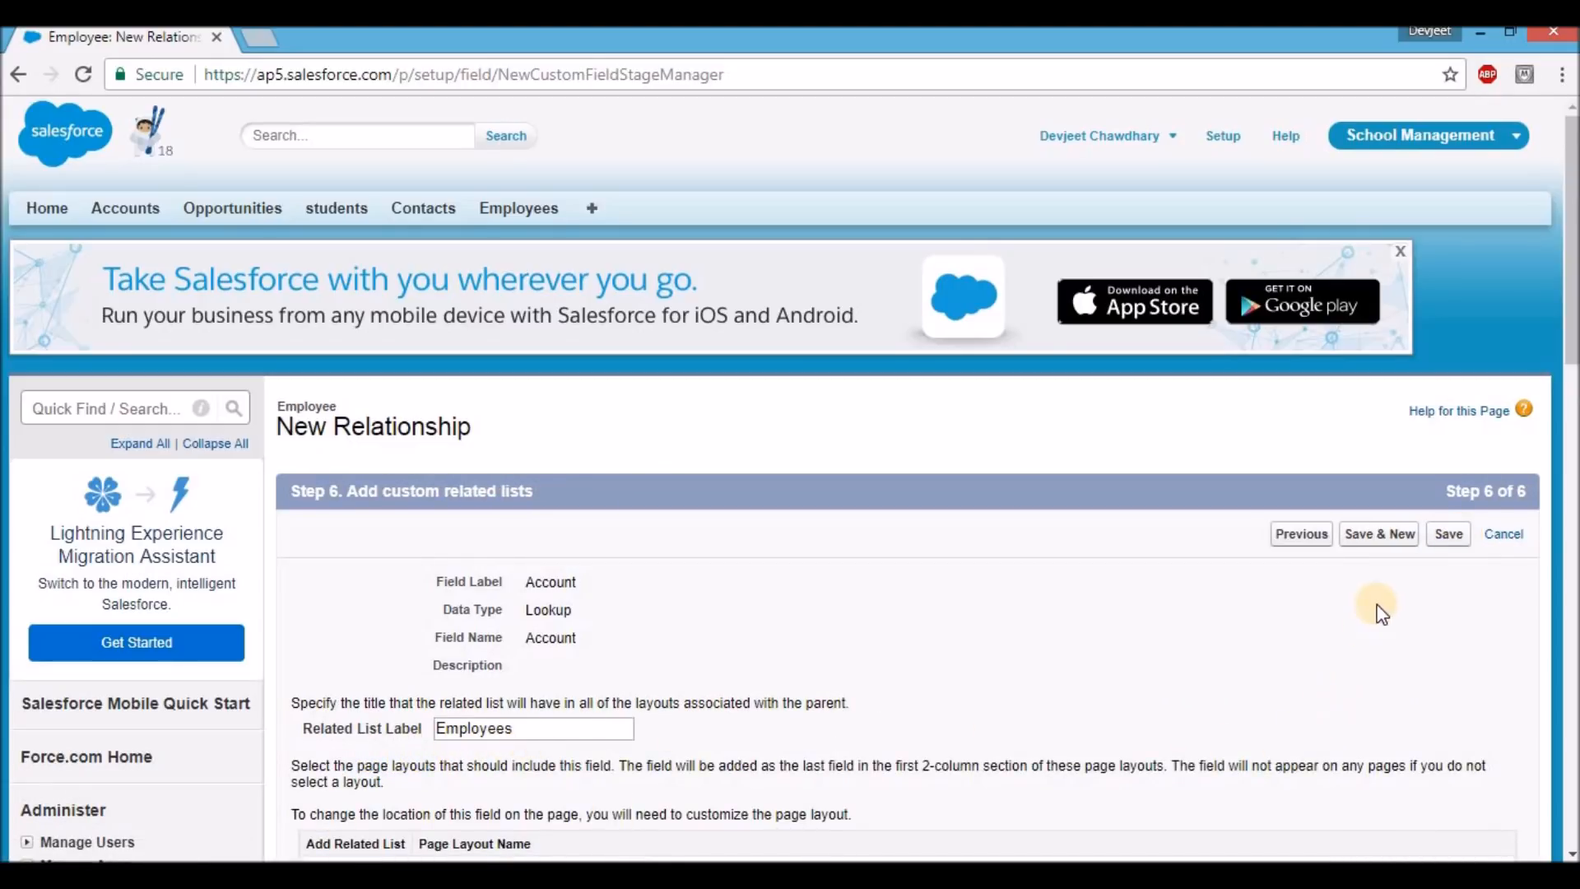
{"action": "left_click", "coordinate": [1447, 536]}
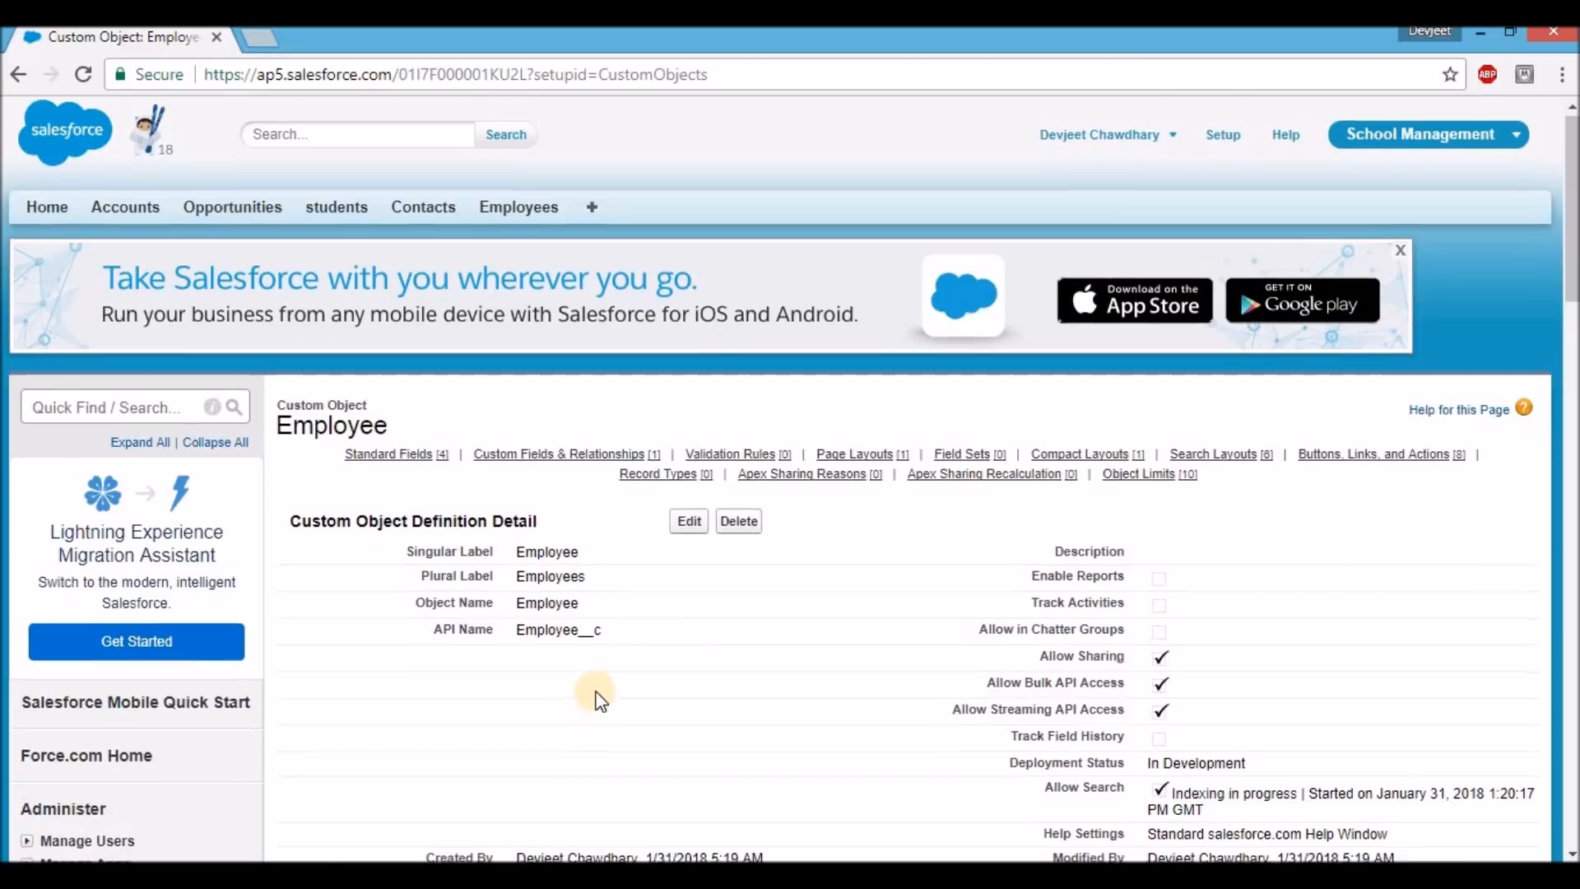
{"action": "scroll", "coordinate": [590, 709], "scroll_direction": "down", "scroll_amount": 2}
{"action": "scroll", "coordinate": [596, 678], "scroll_direction": "up", "scroll_amount": 2}
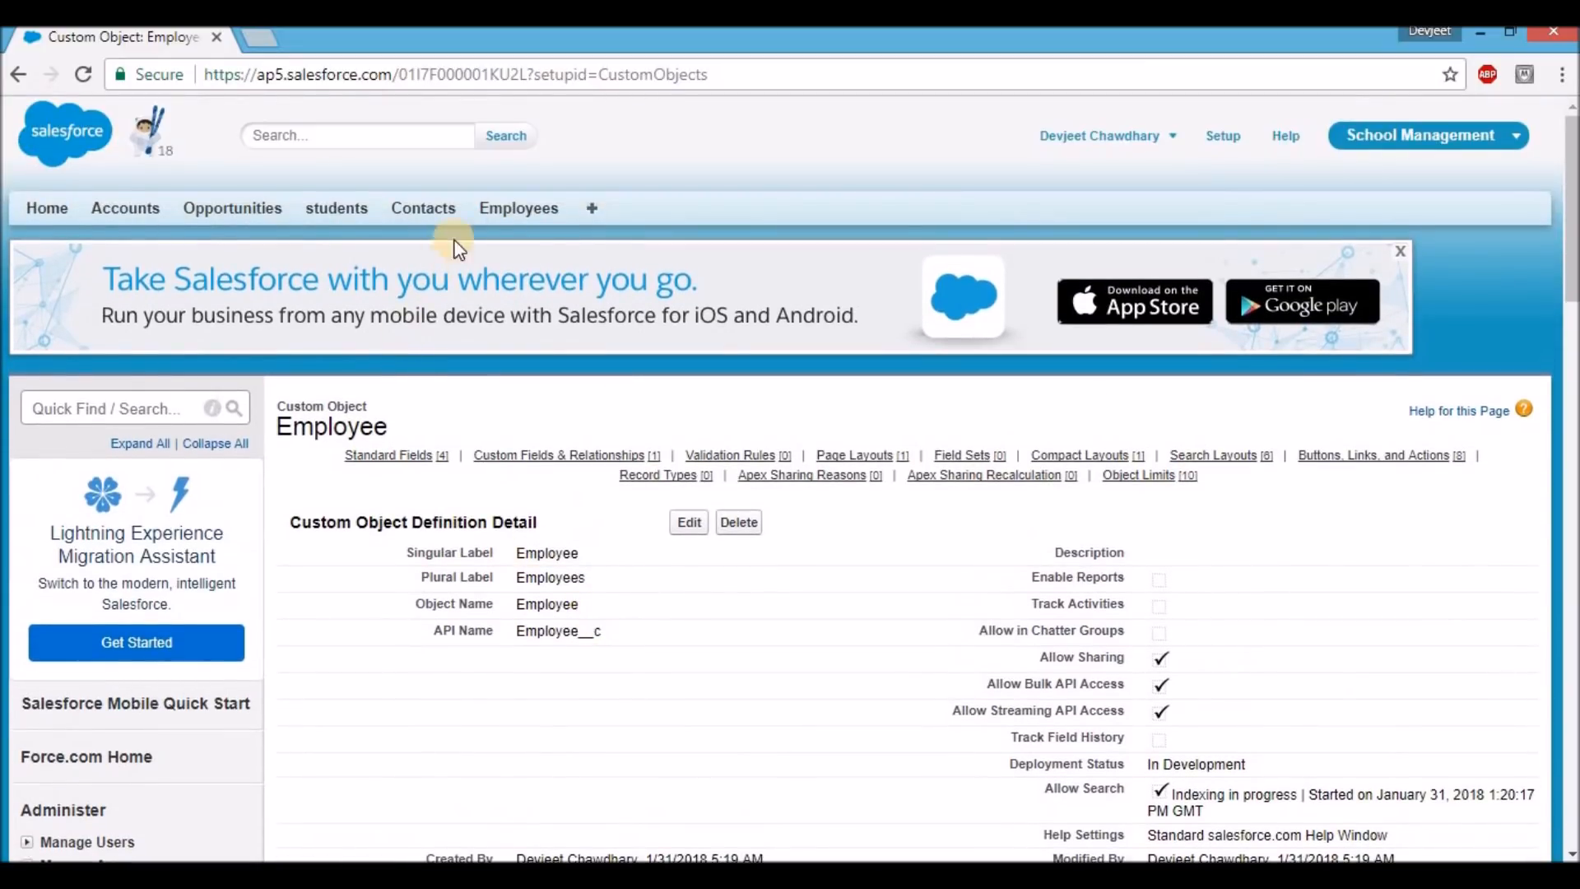
Start a new employee record and look up kfc as its account
{"action": "left_click", "coordinate": [515, 210]}
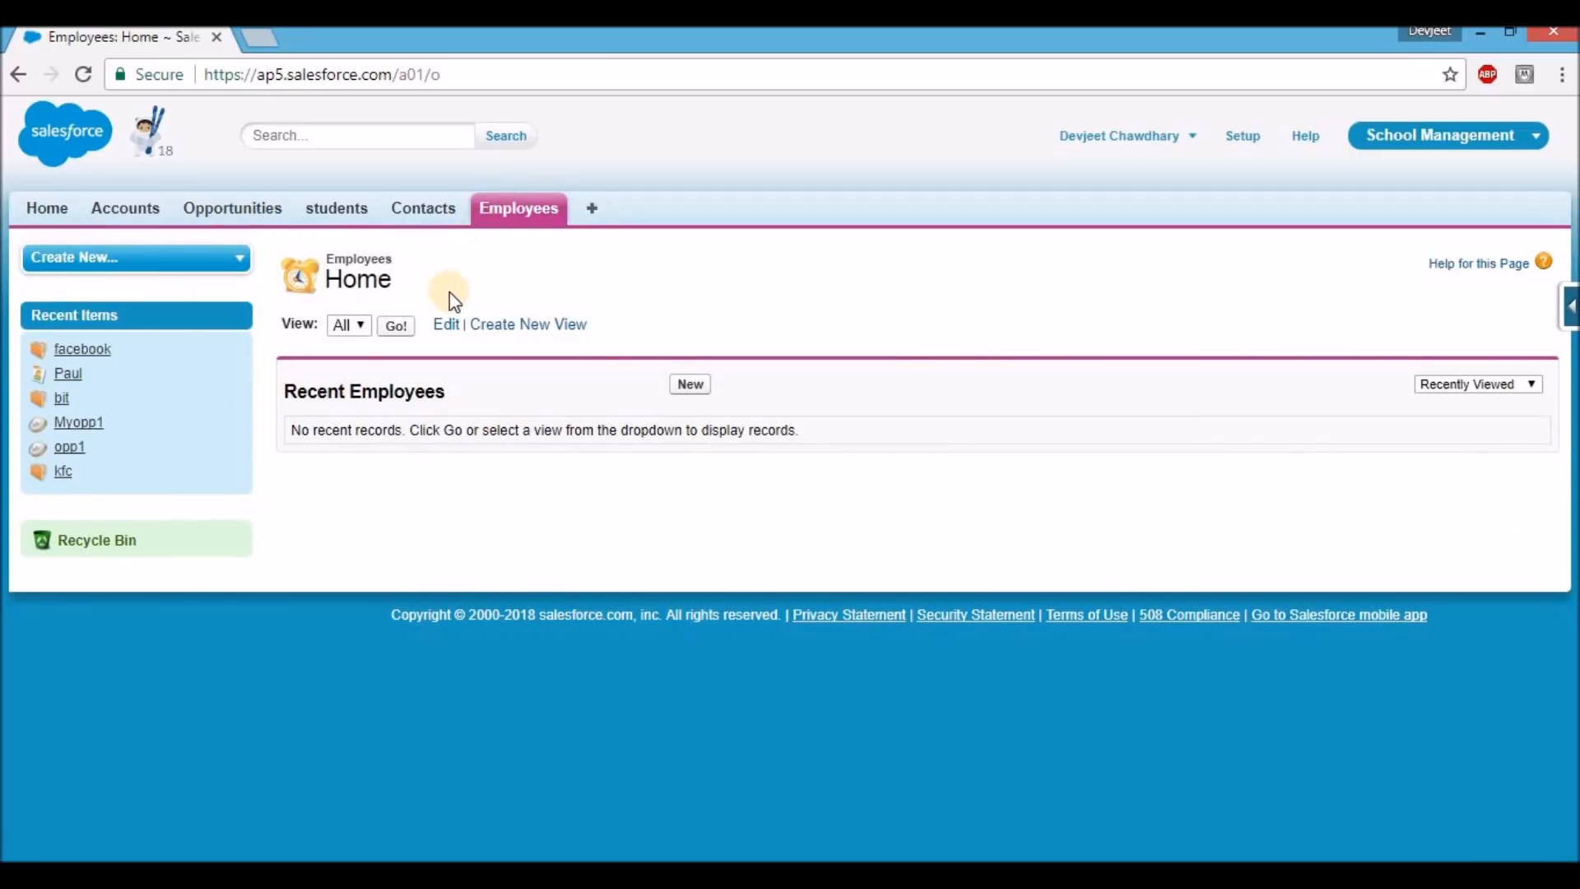
{"action": "left_click", "coordinate": [688, 385]}
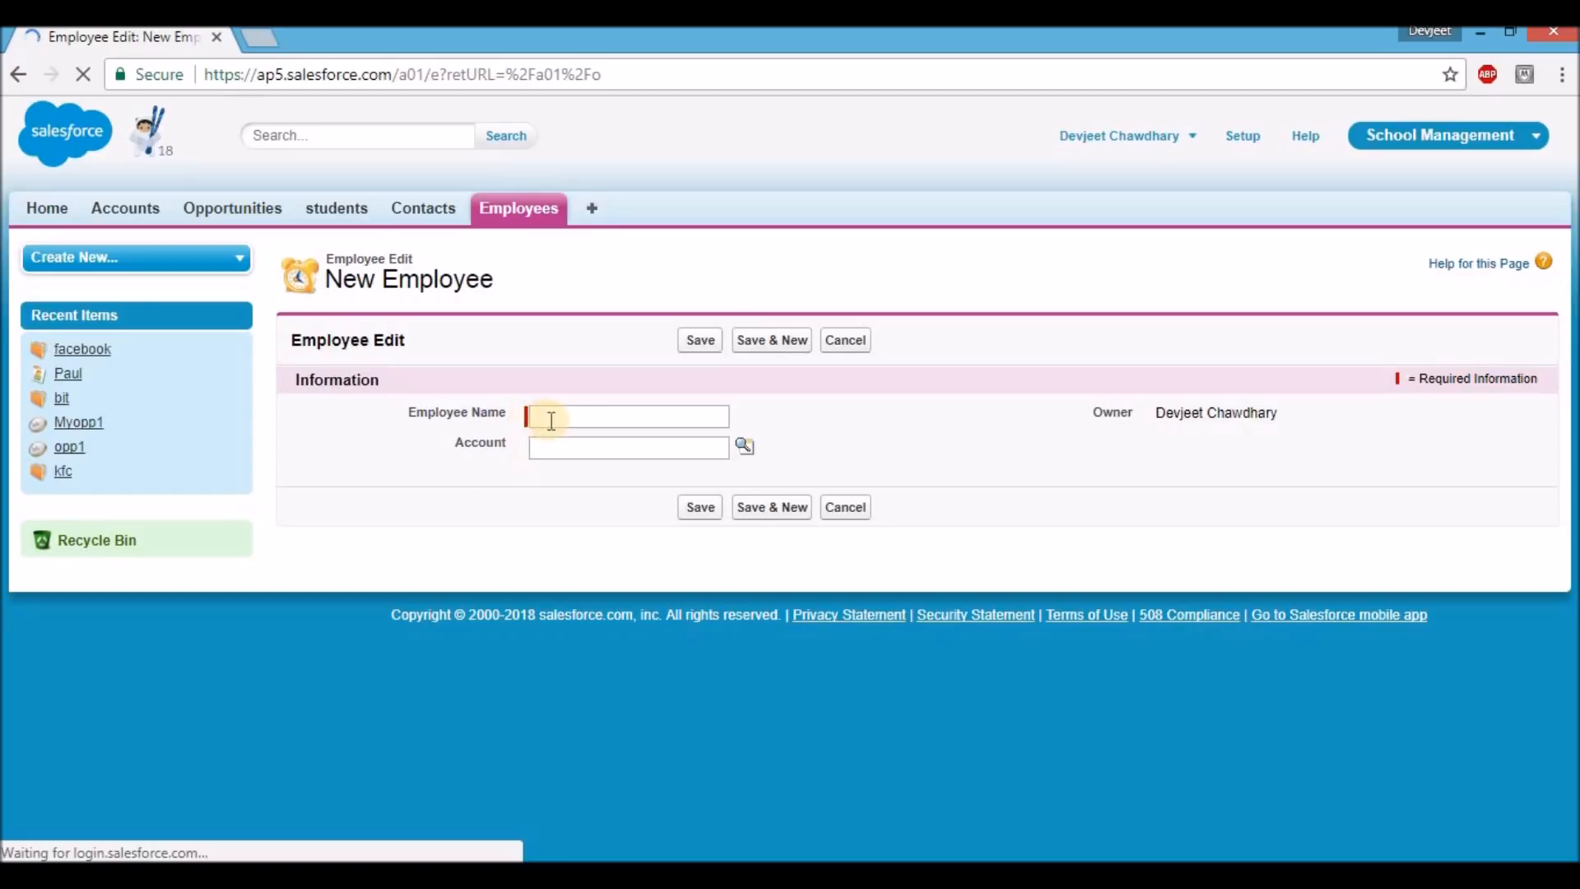
{"action": "left_click", "coordinate": [536, 447]}
{"action": "left_click", "coordinate": [745, 451]}
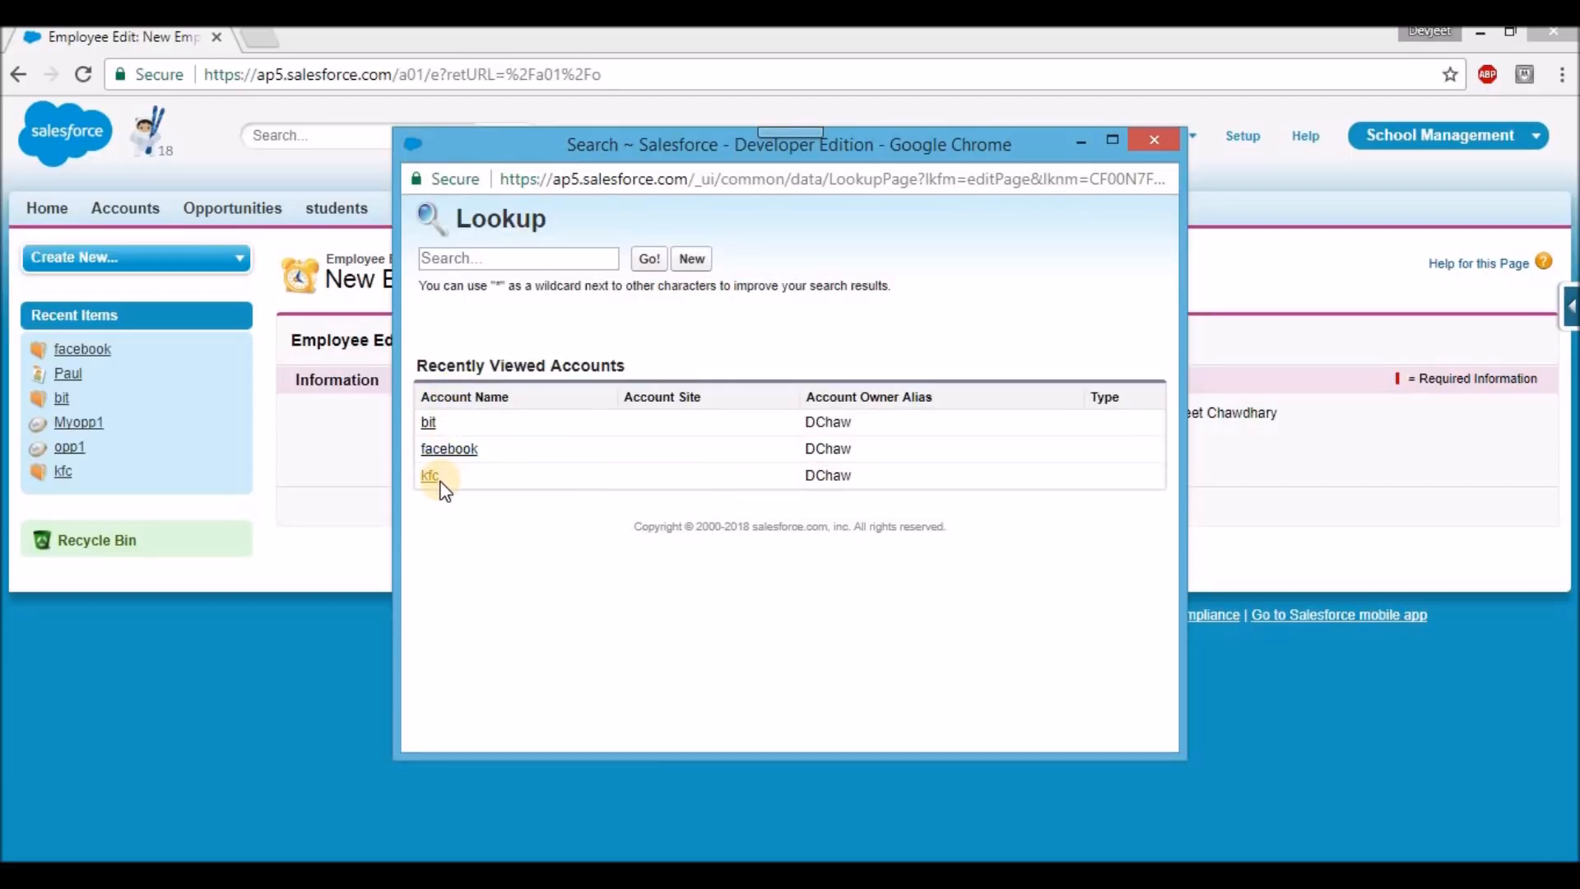
{"action": "left_click", "coordinate": [430, 477]}
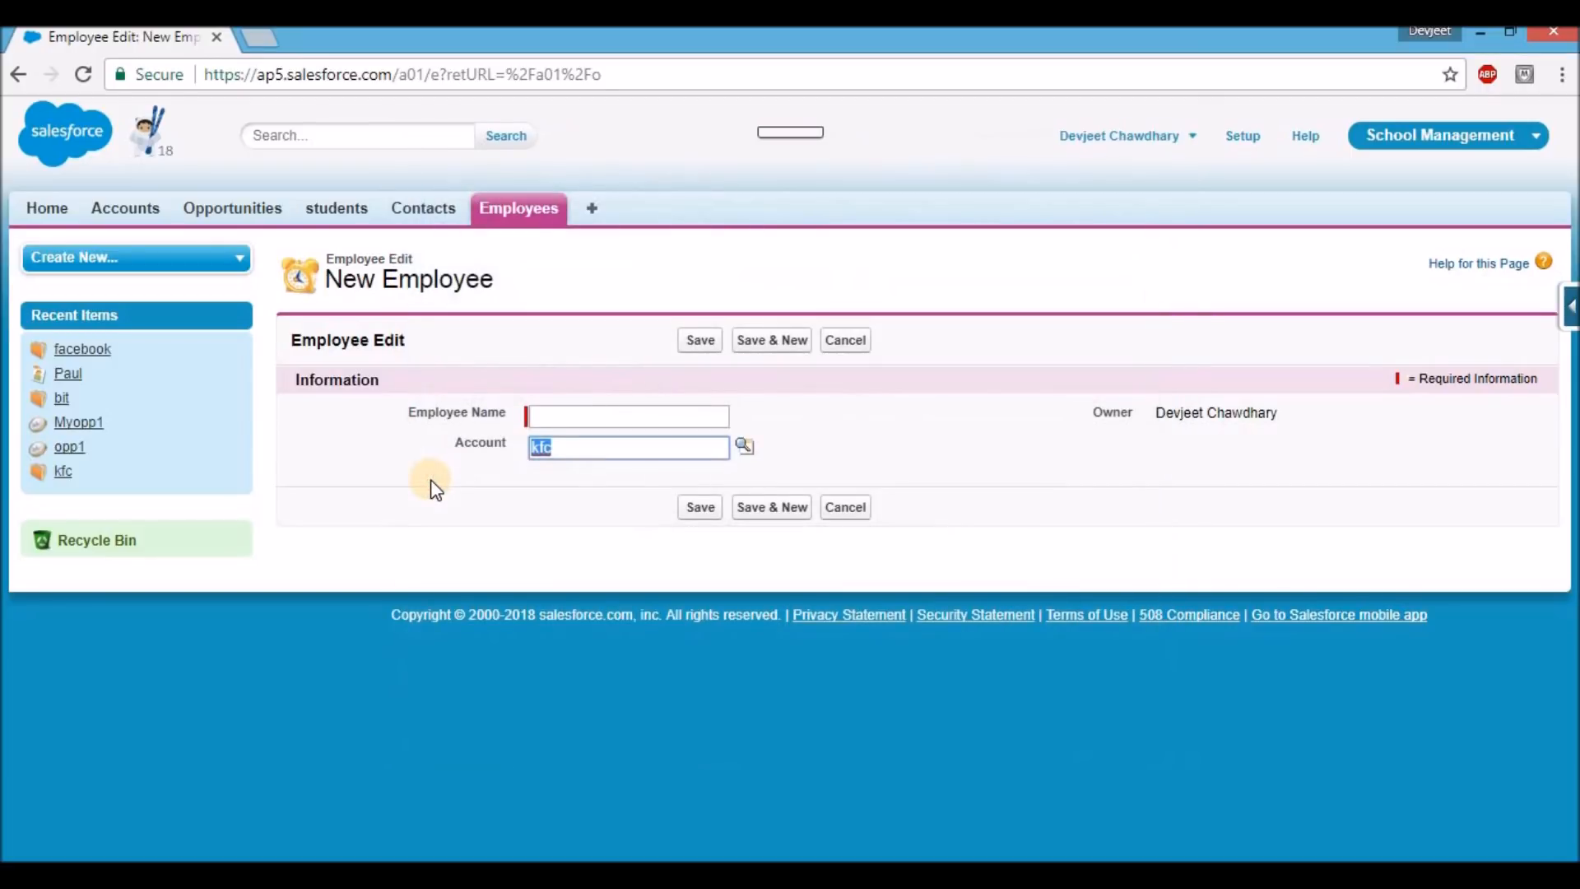
Enter the employee's name and save the new employee record
{"action": "left_click", "coordinate": [551, 413]}
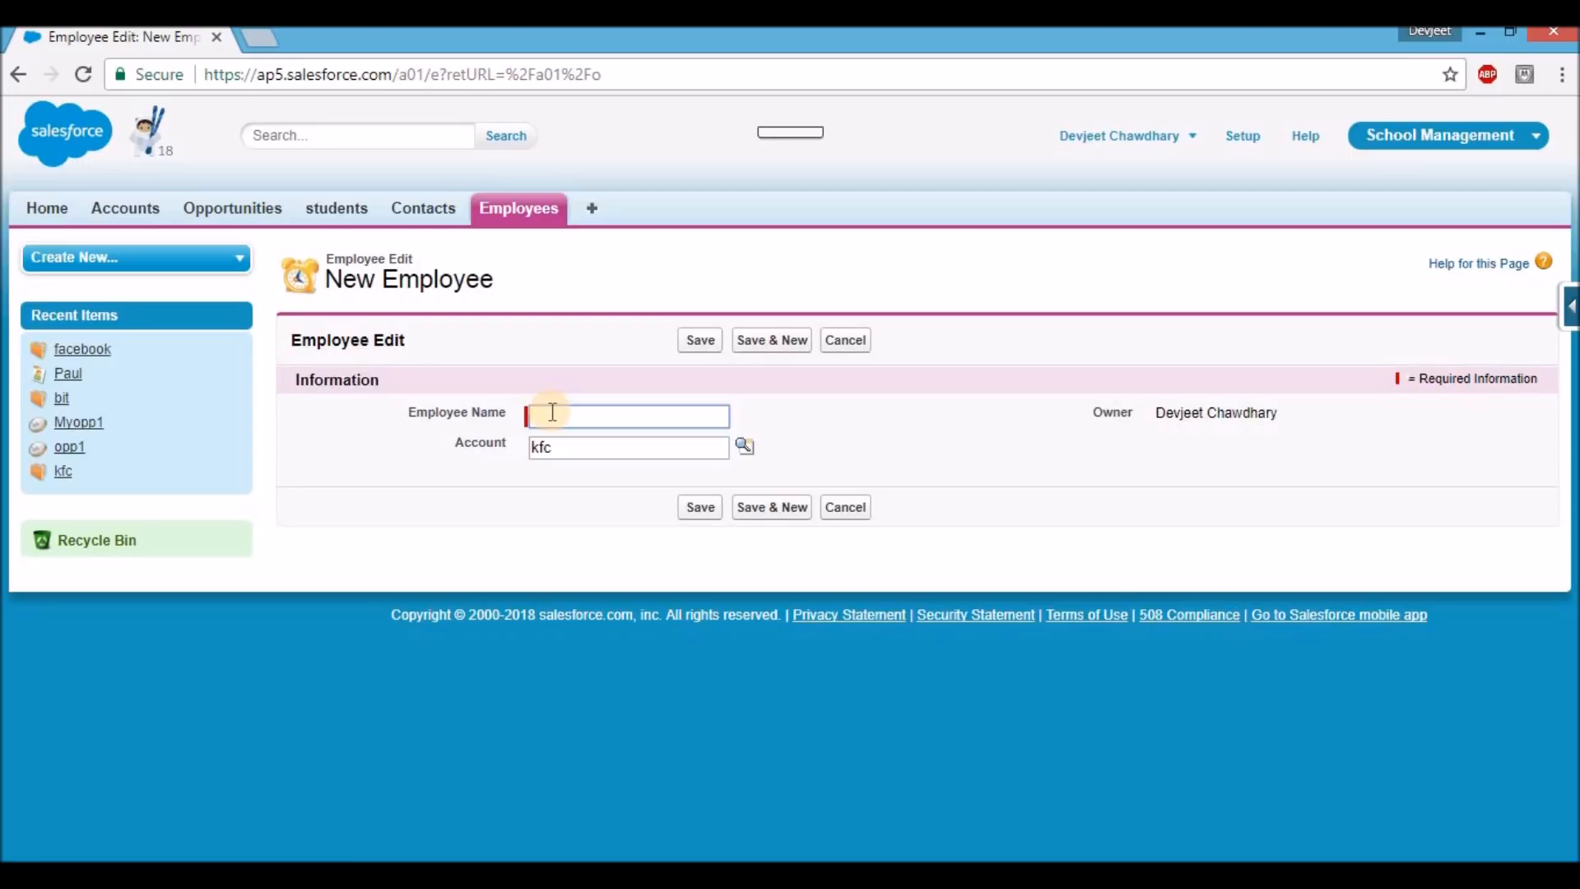
{"action": "type", "text": "Derp"}
{"action": "left_click", "coordinate": [702, 507]}
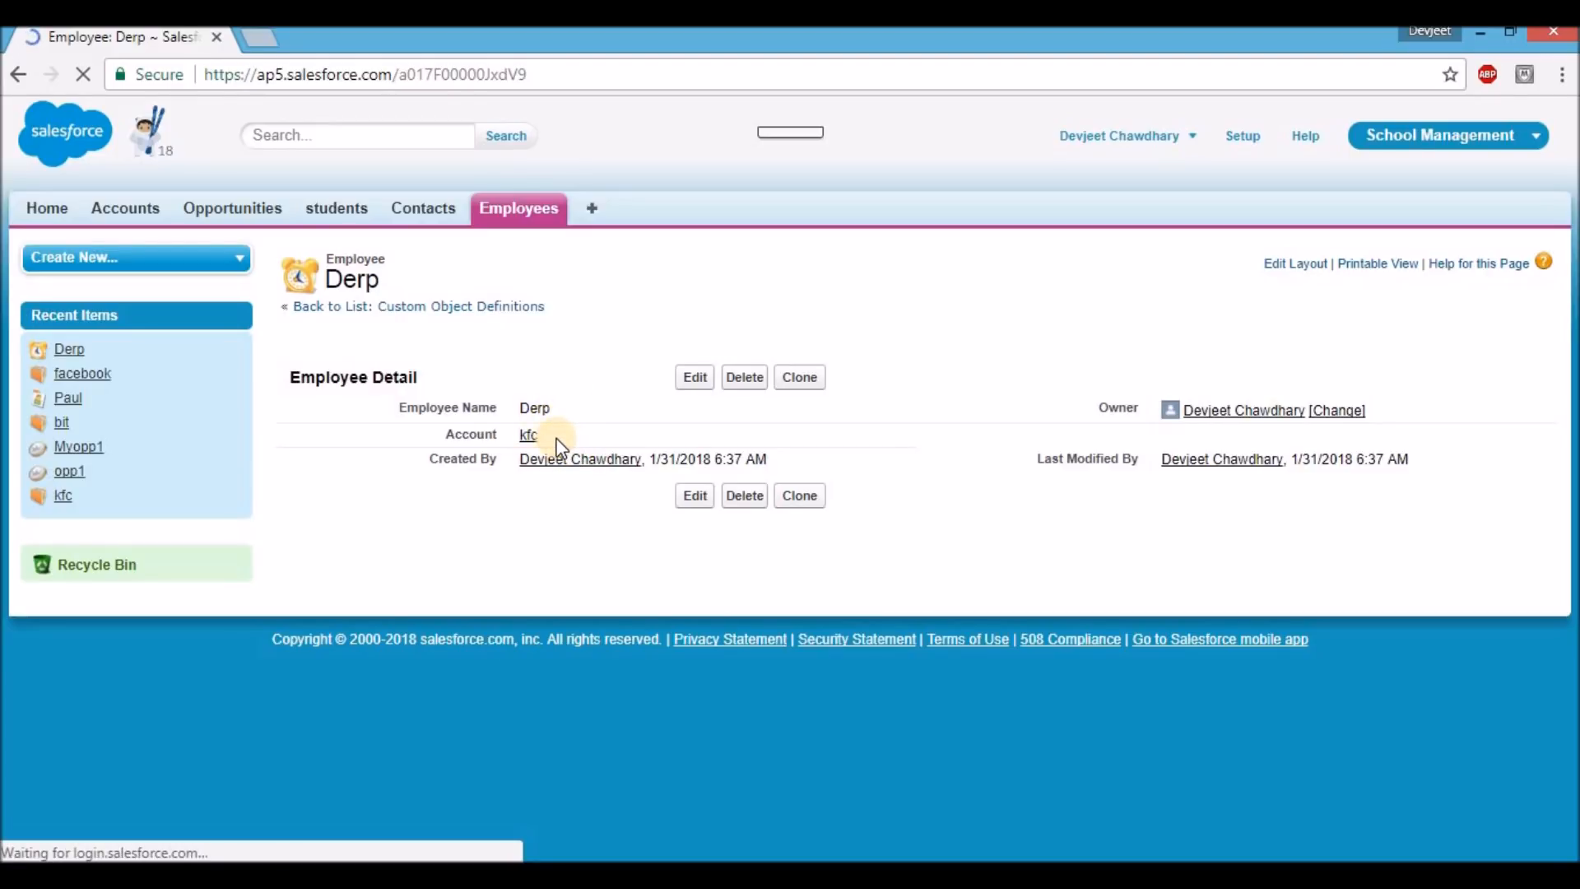
Open the kfc account and examine its related lists for the linked employee
{"action": "left_click", "coordinate": [123, 209]}
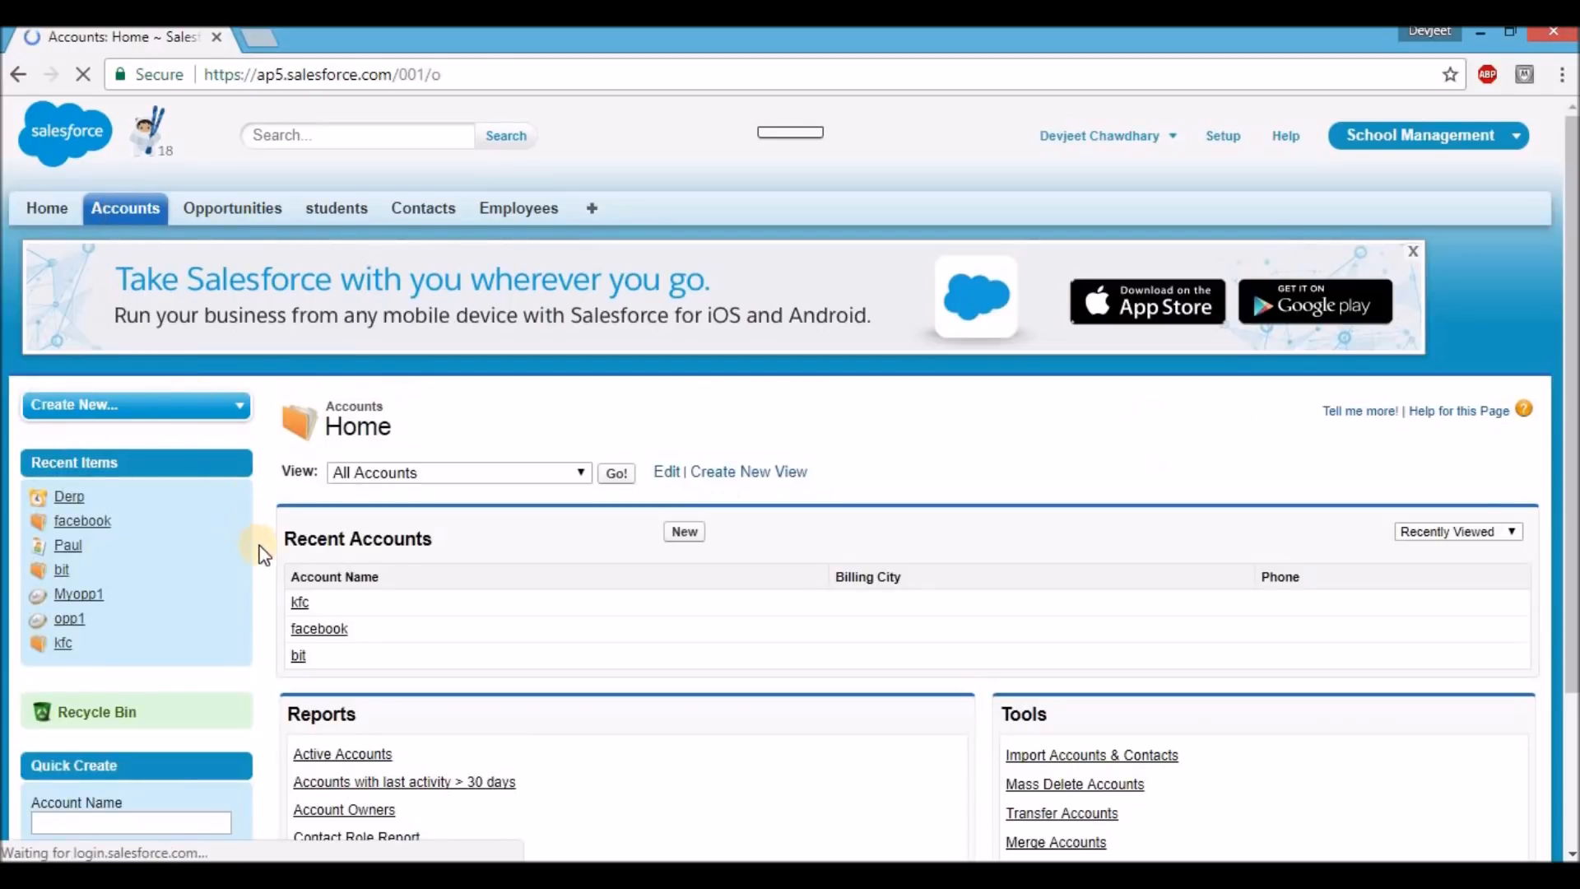
{"action": "left_click", "coordinate": [300, 605]}
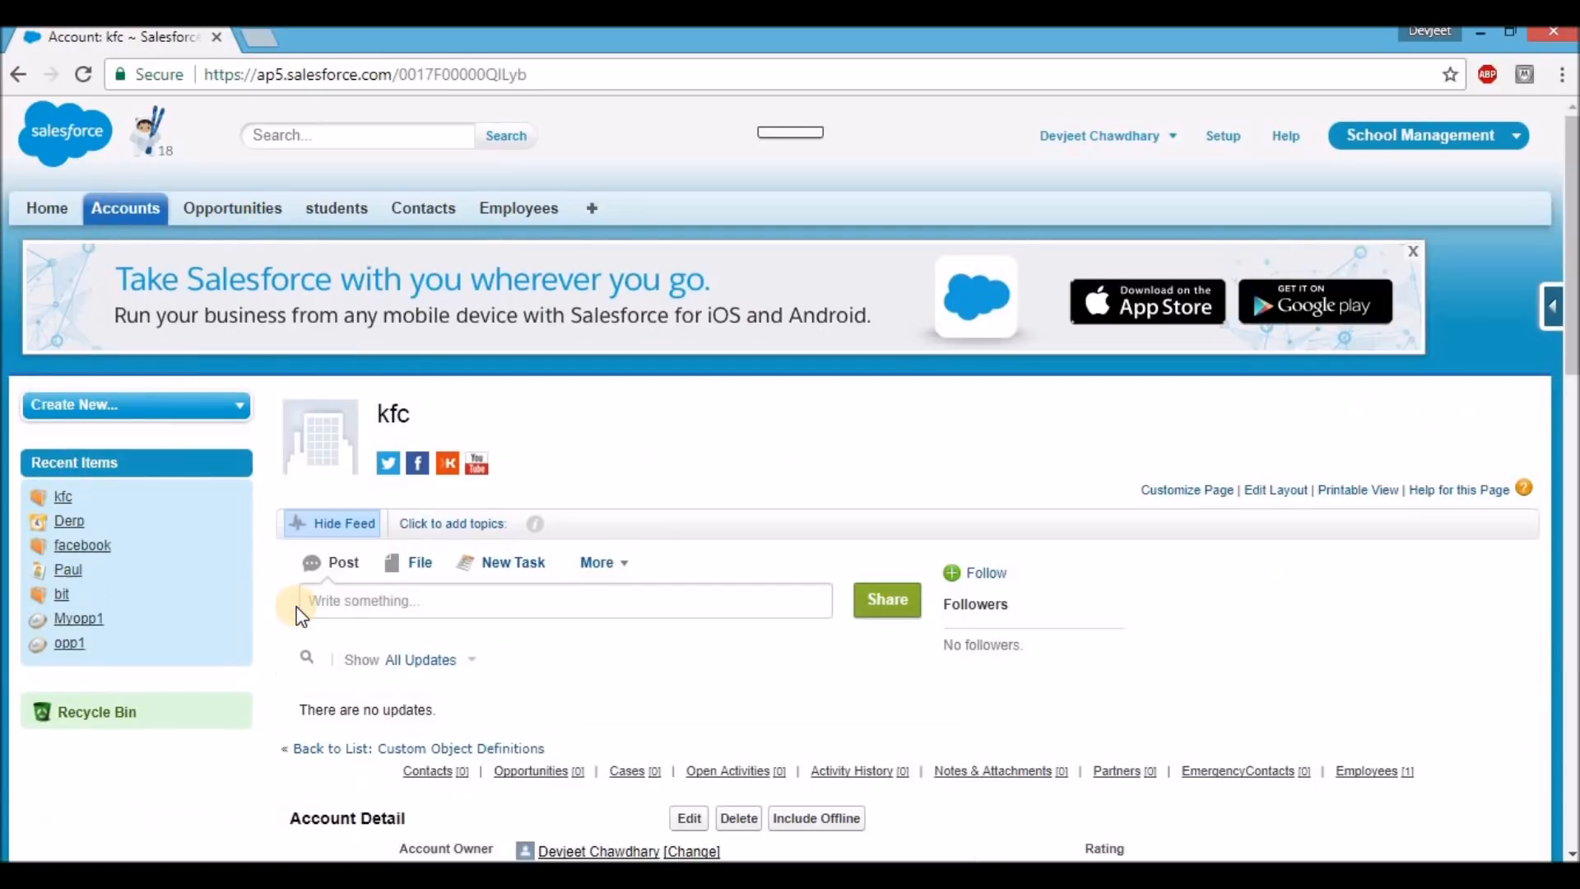
{"action": "scroll", "coordinate": [299, 616], "scroll_direction": "down", "scroll_amount": 15}
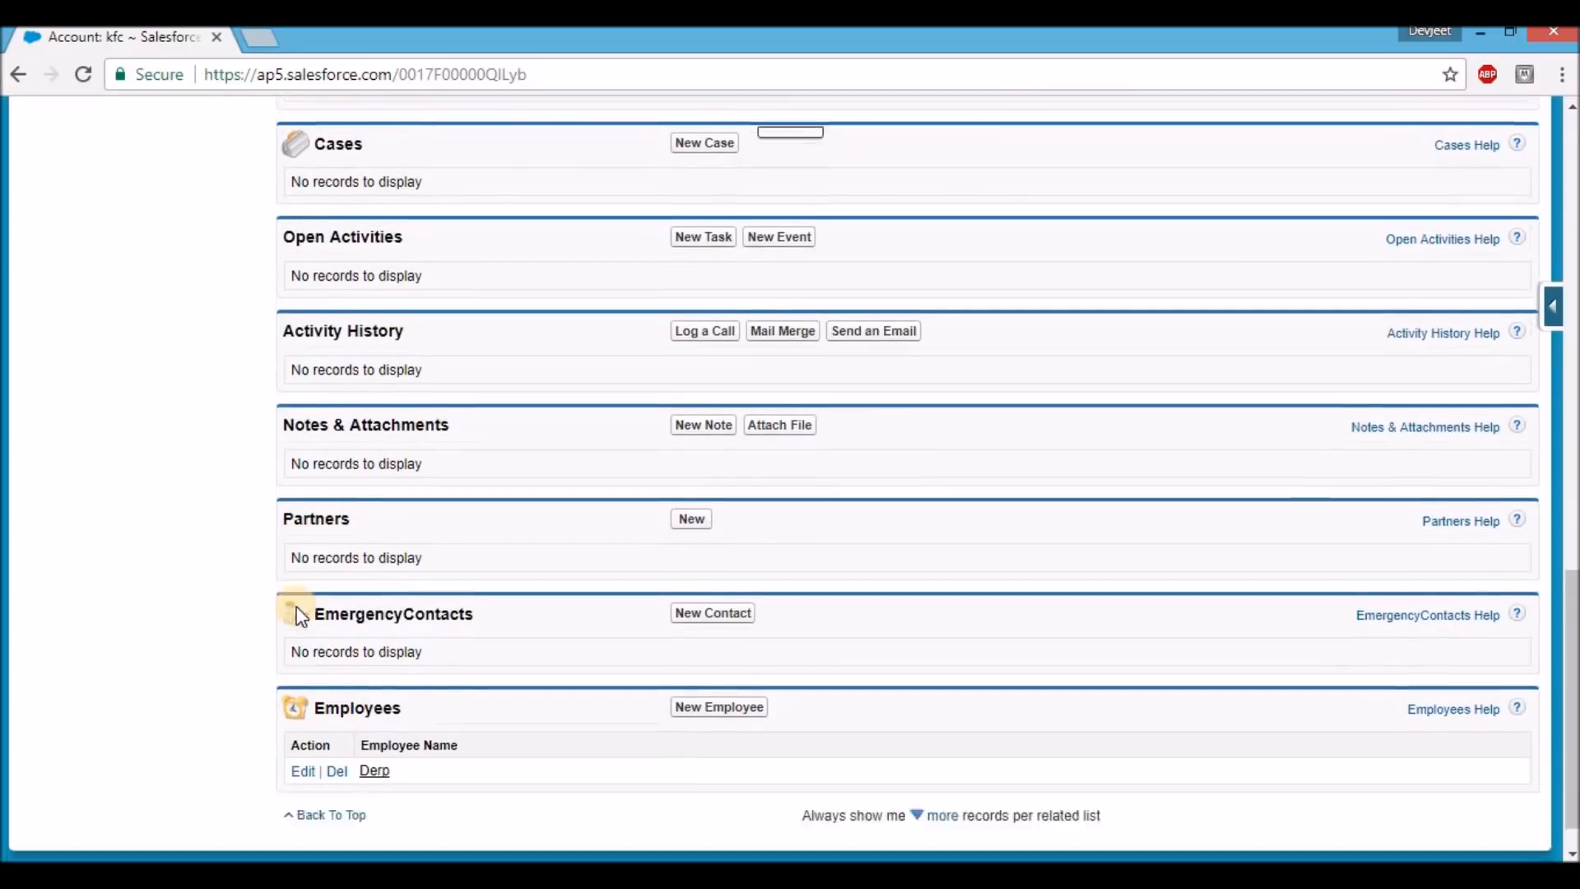
{"action": "scroll", "coordinate": [300, 617], "scroll_direction": "down", "scroll_amount": 1}
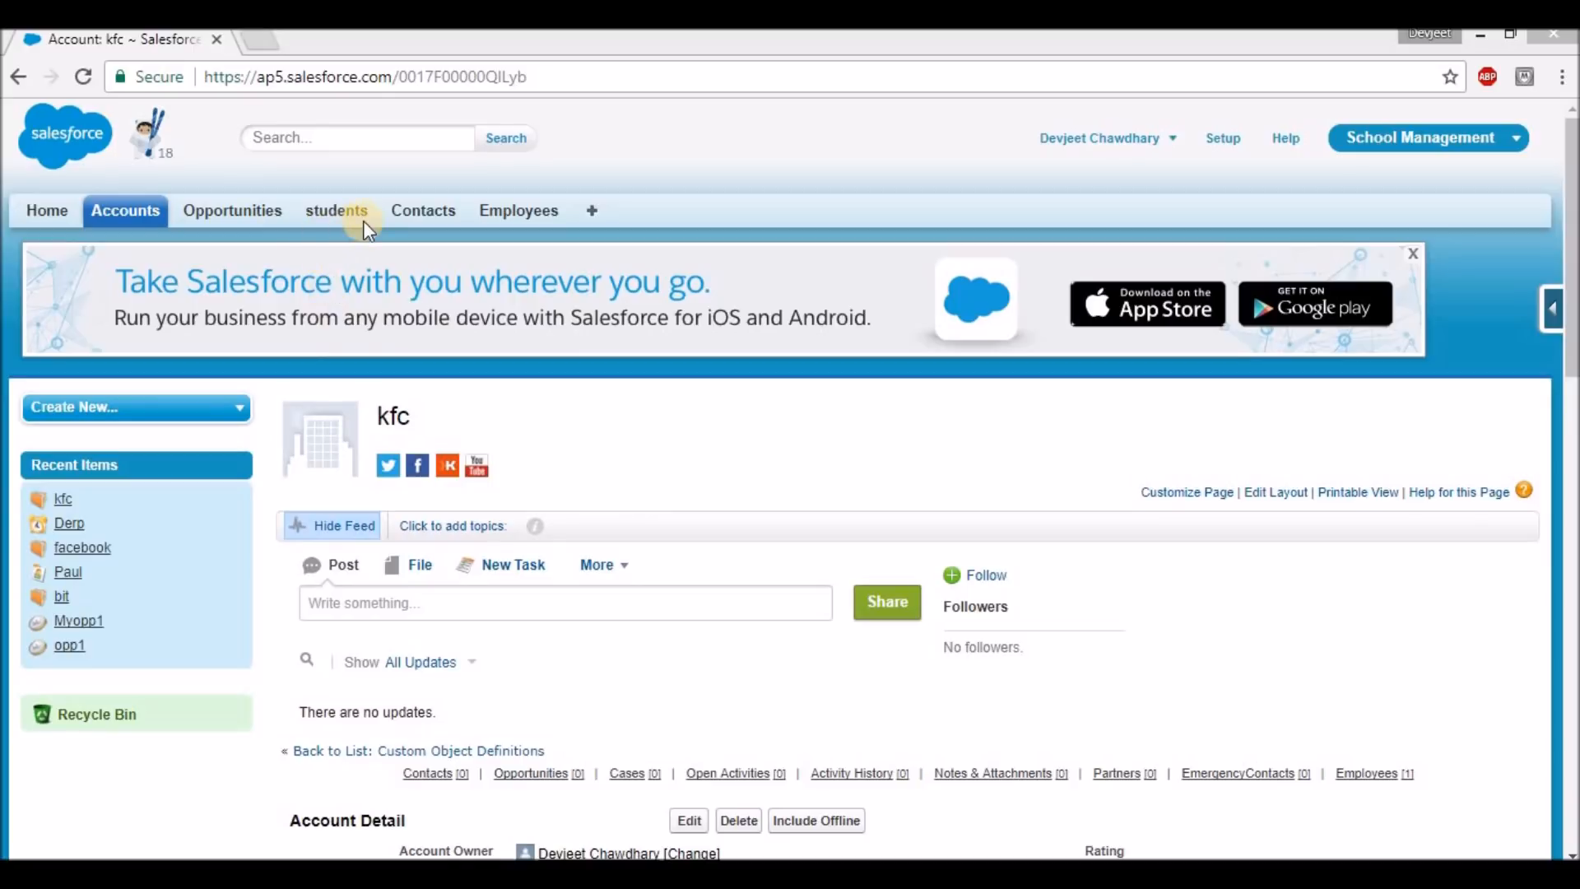
Open the definition of the student custom object in the setup area
{"action": "left_click", "coordinate": [1232, 144]}
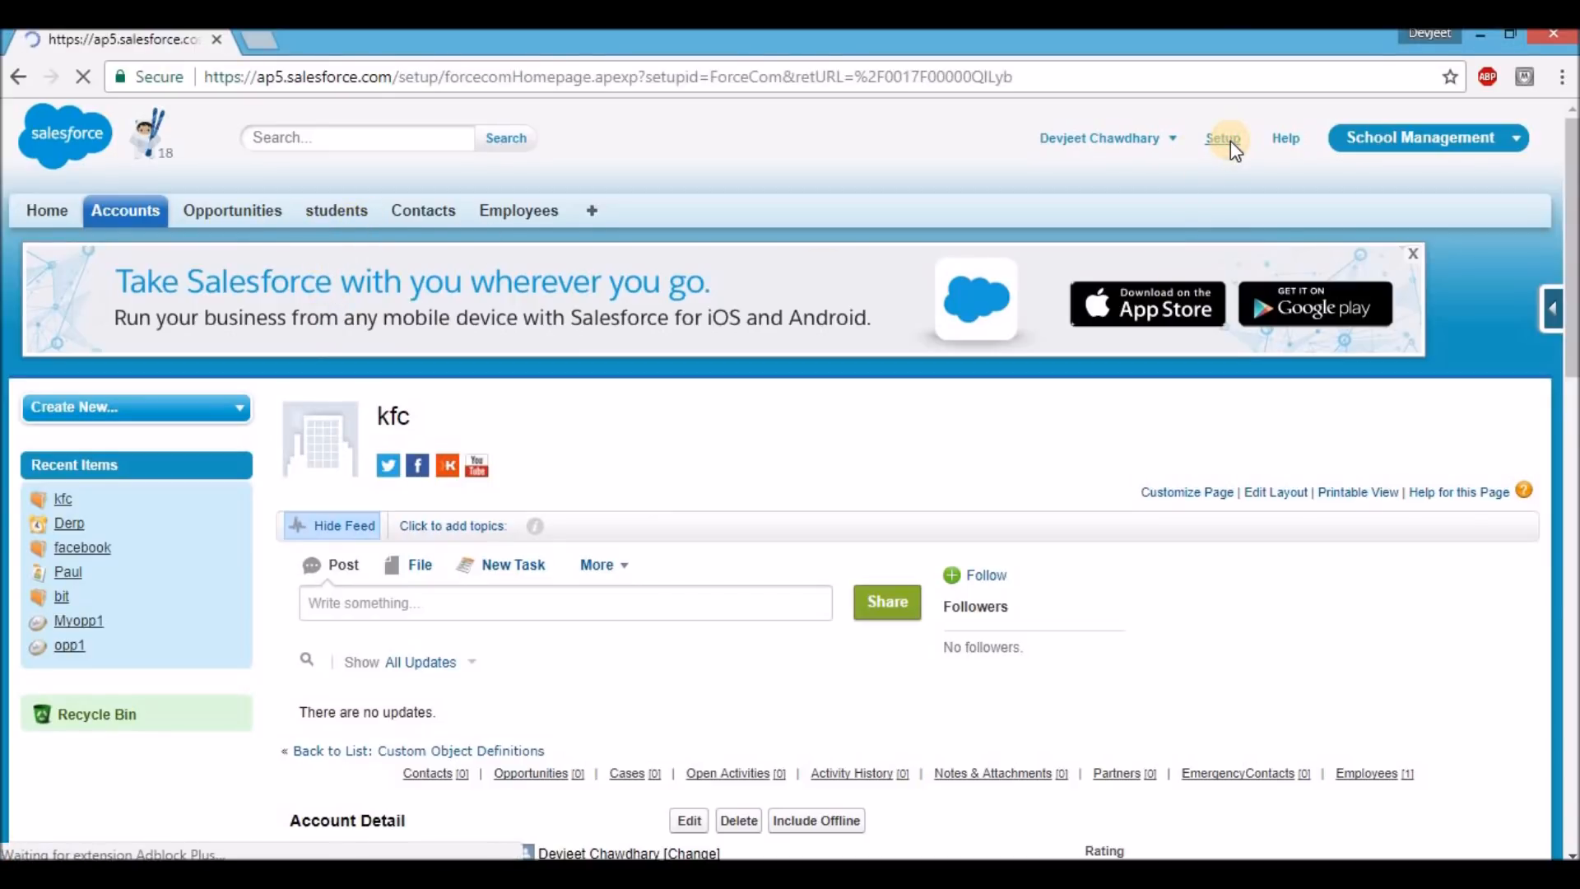
{"action": "scroll", "coordinate": [1232, 140], "scroll_direction": "down", "scroll_amount": 8}
{"action": "scroll", "coordinate": [1233, 144], "scroll_direction": "down", "scroll_amount": 3}
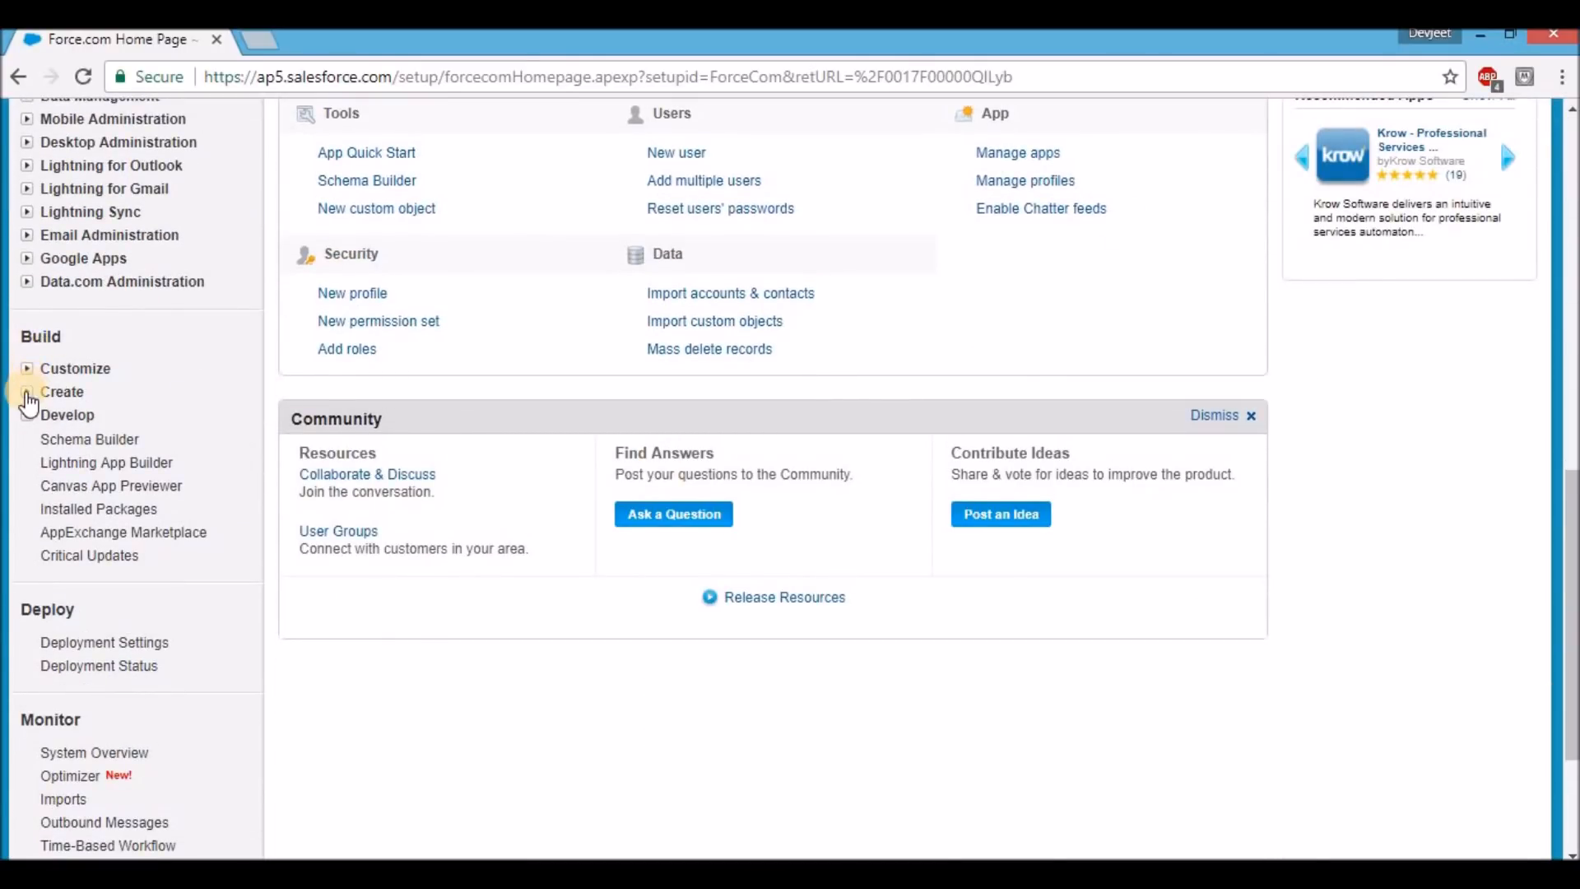
{"action": "left_click", "coordinate": [28, 393]}
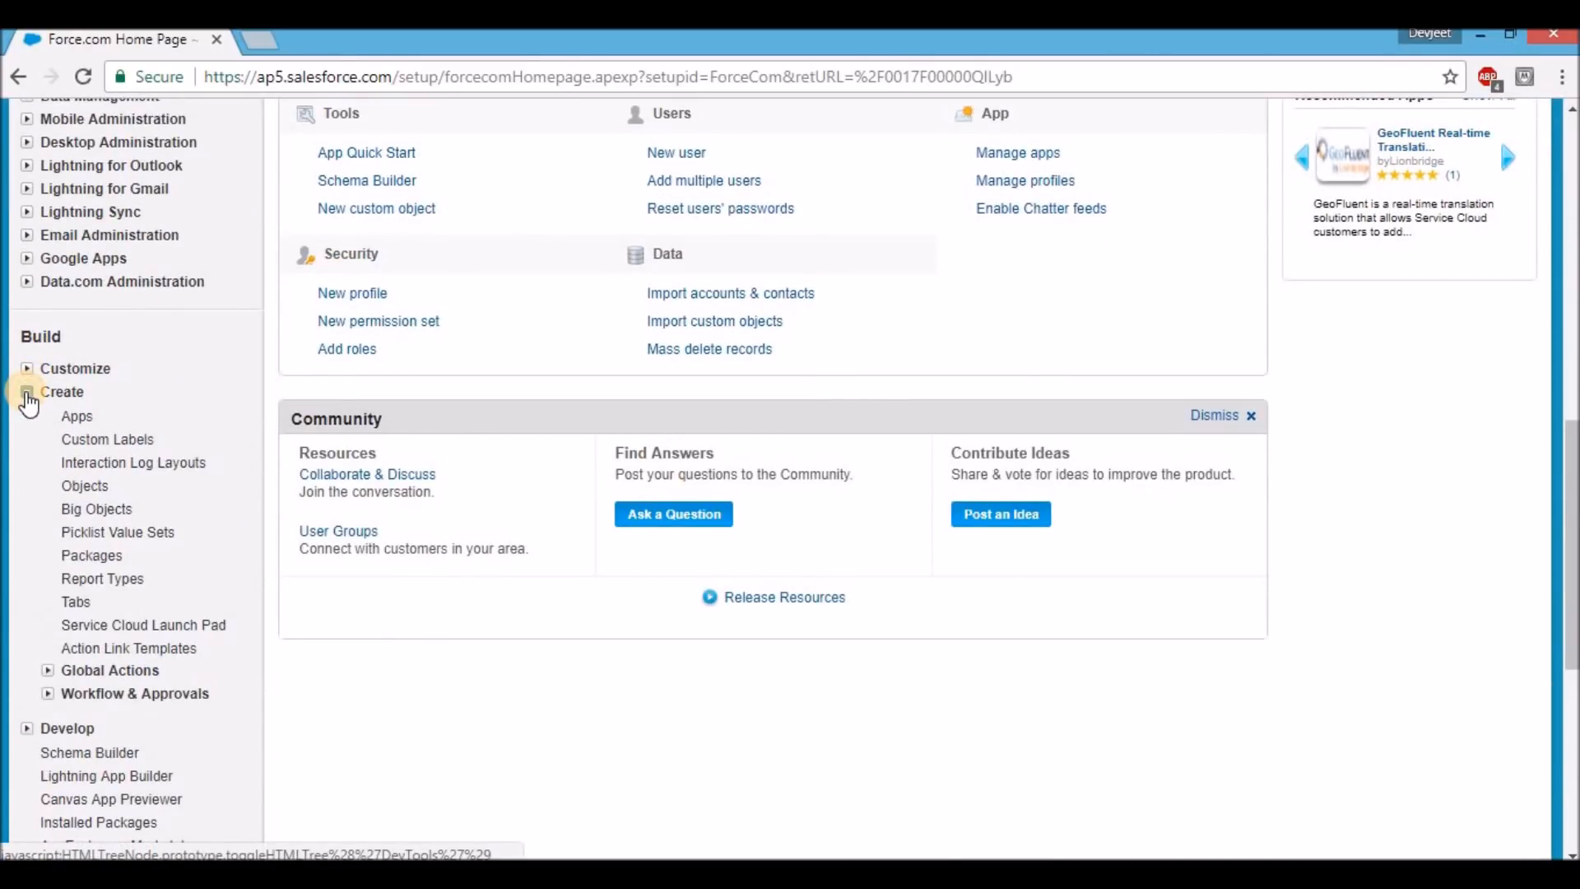
{"action": "left_click", "coordinate": [87, 488]}
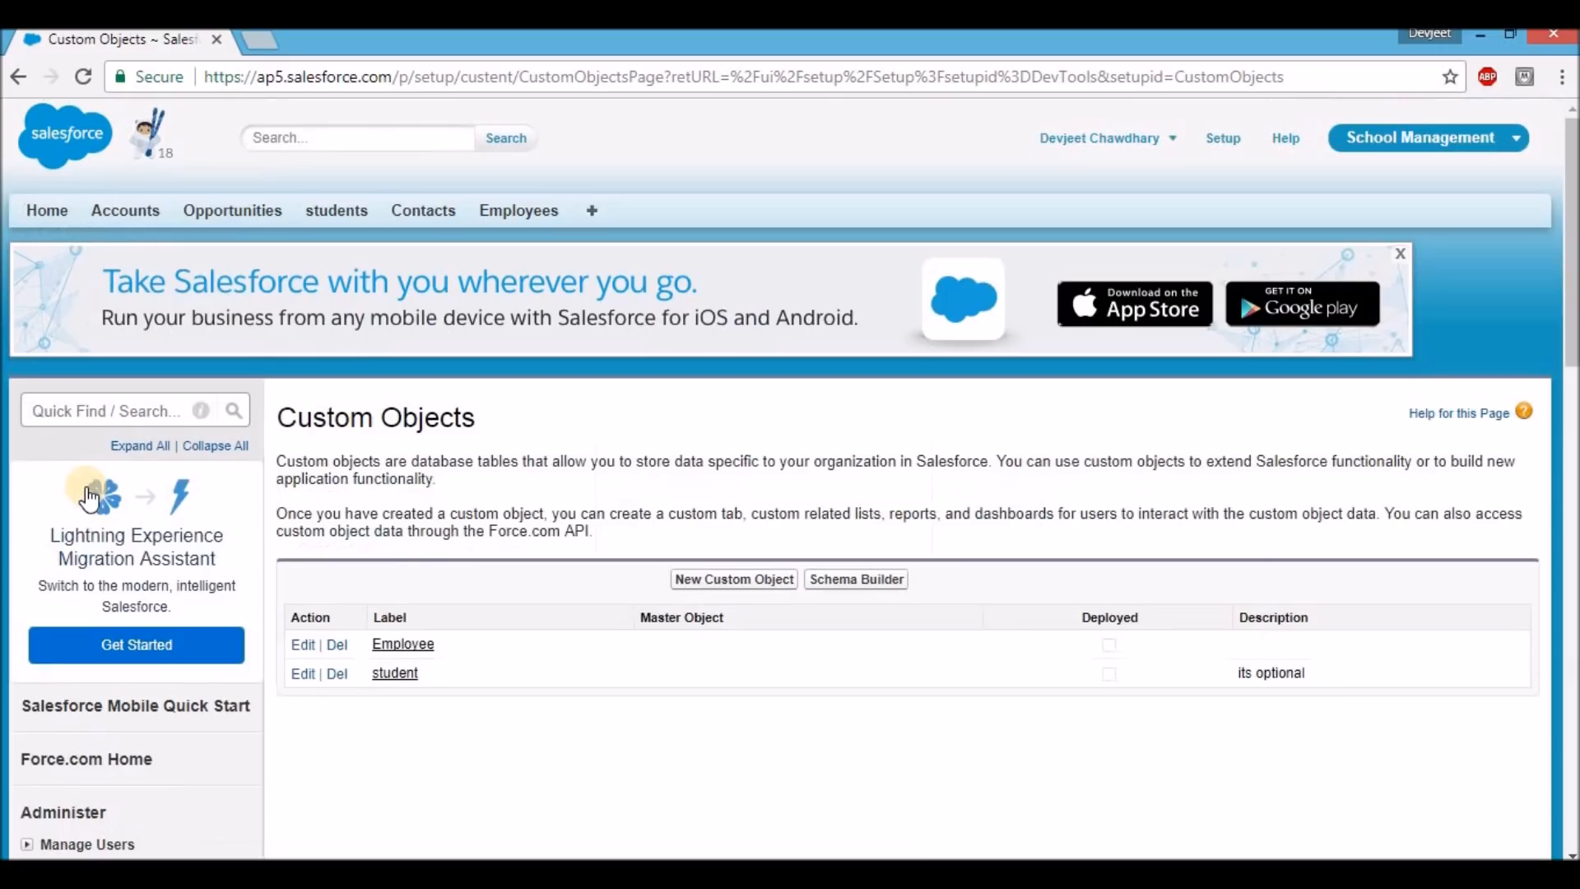
{"action": "left_click", "coordinate": [395, 674]}
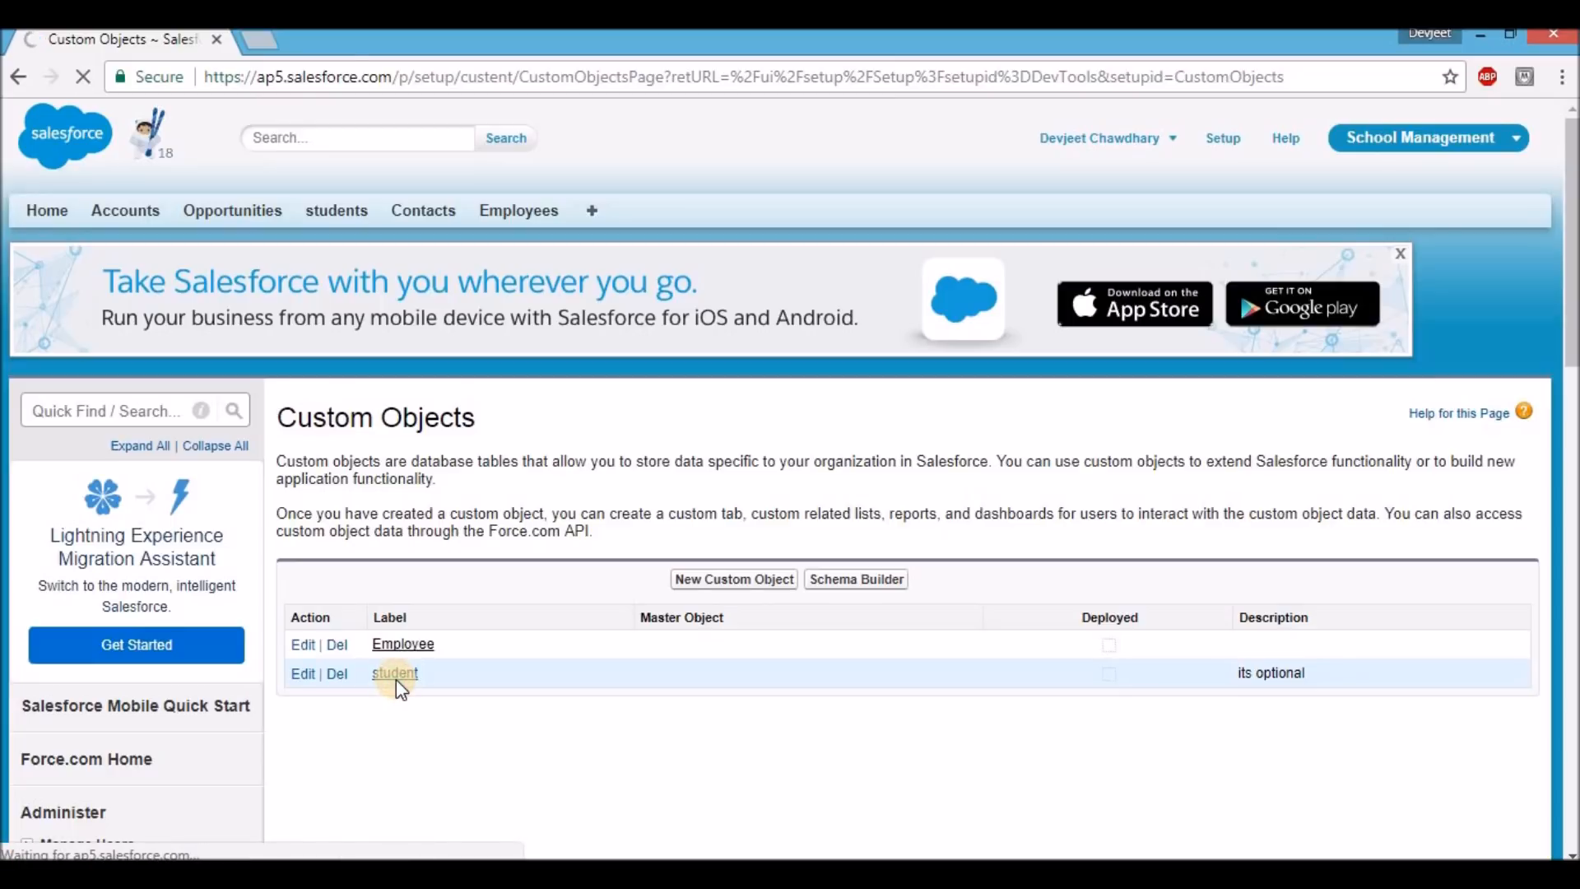
Start a new custom field on the student object with the data type Lookup Relationship
{"action": "scroll", "coordinate": [398, 692], "scroll_direction": "down", "scroll_amount": 10}
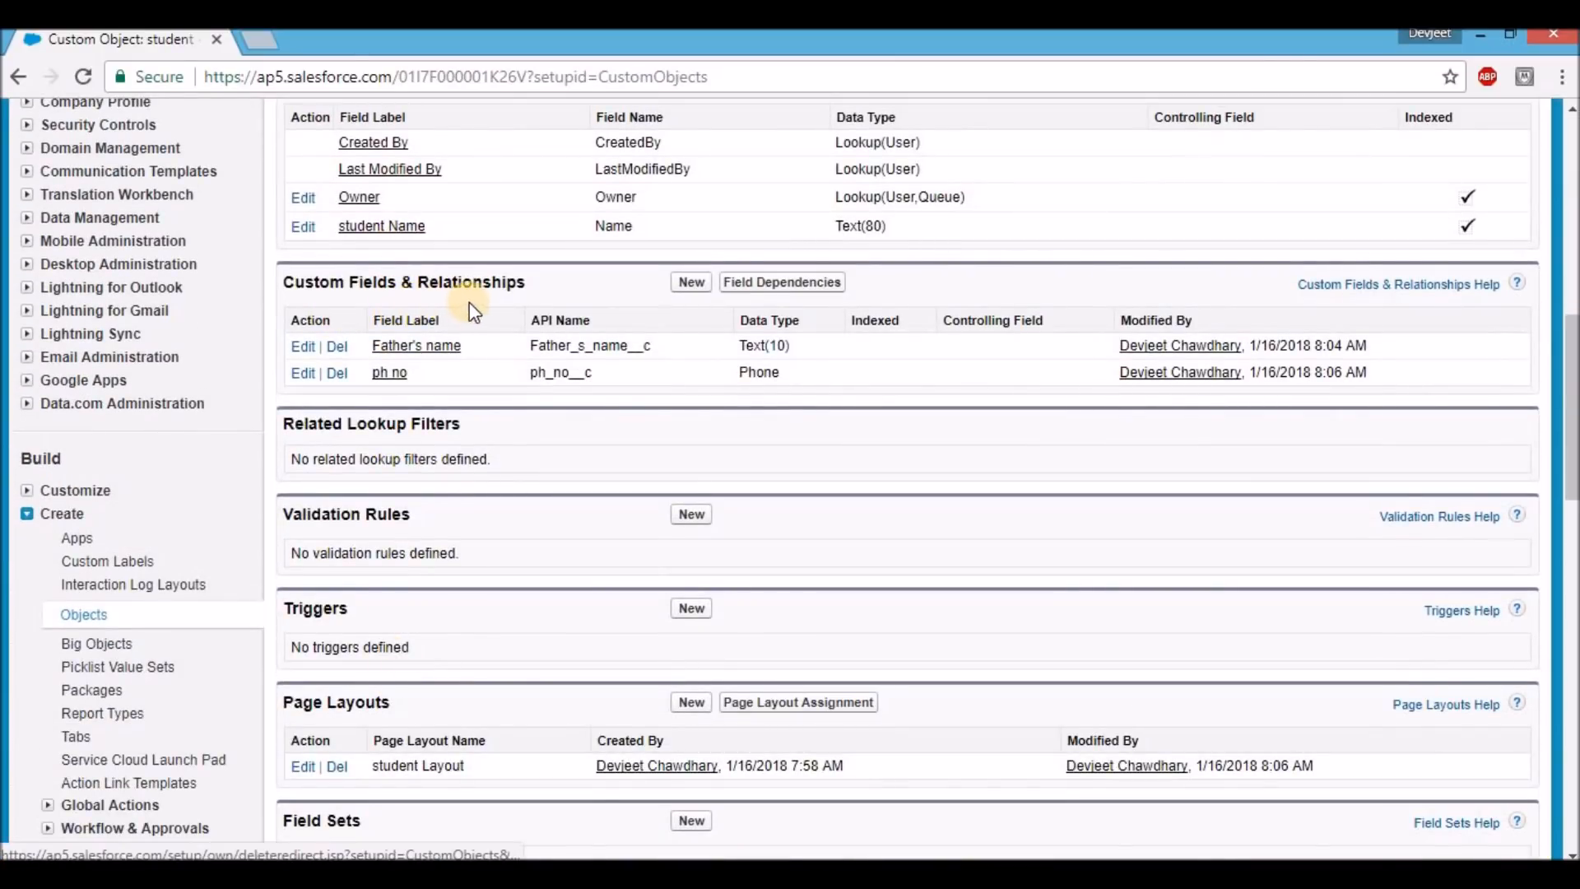
{"action": "left_click", "coordinate": [690, 282]}
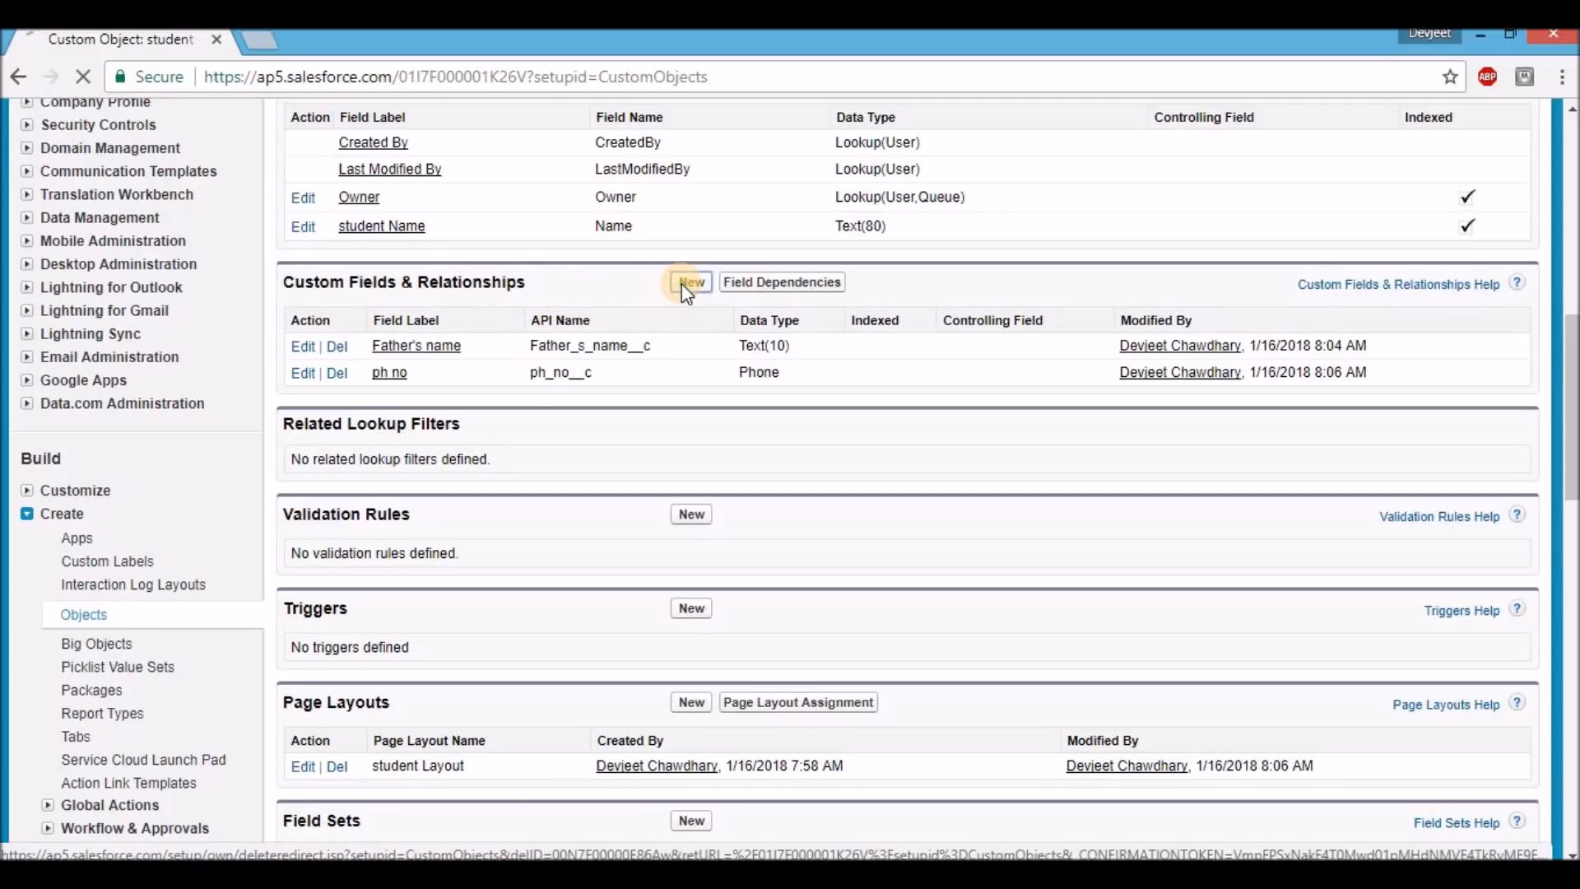
{"action": "scroll", "coordinate": [683, 293], "scroll_direction": "down", "scroll_amount": 1}
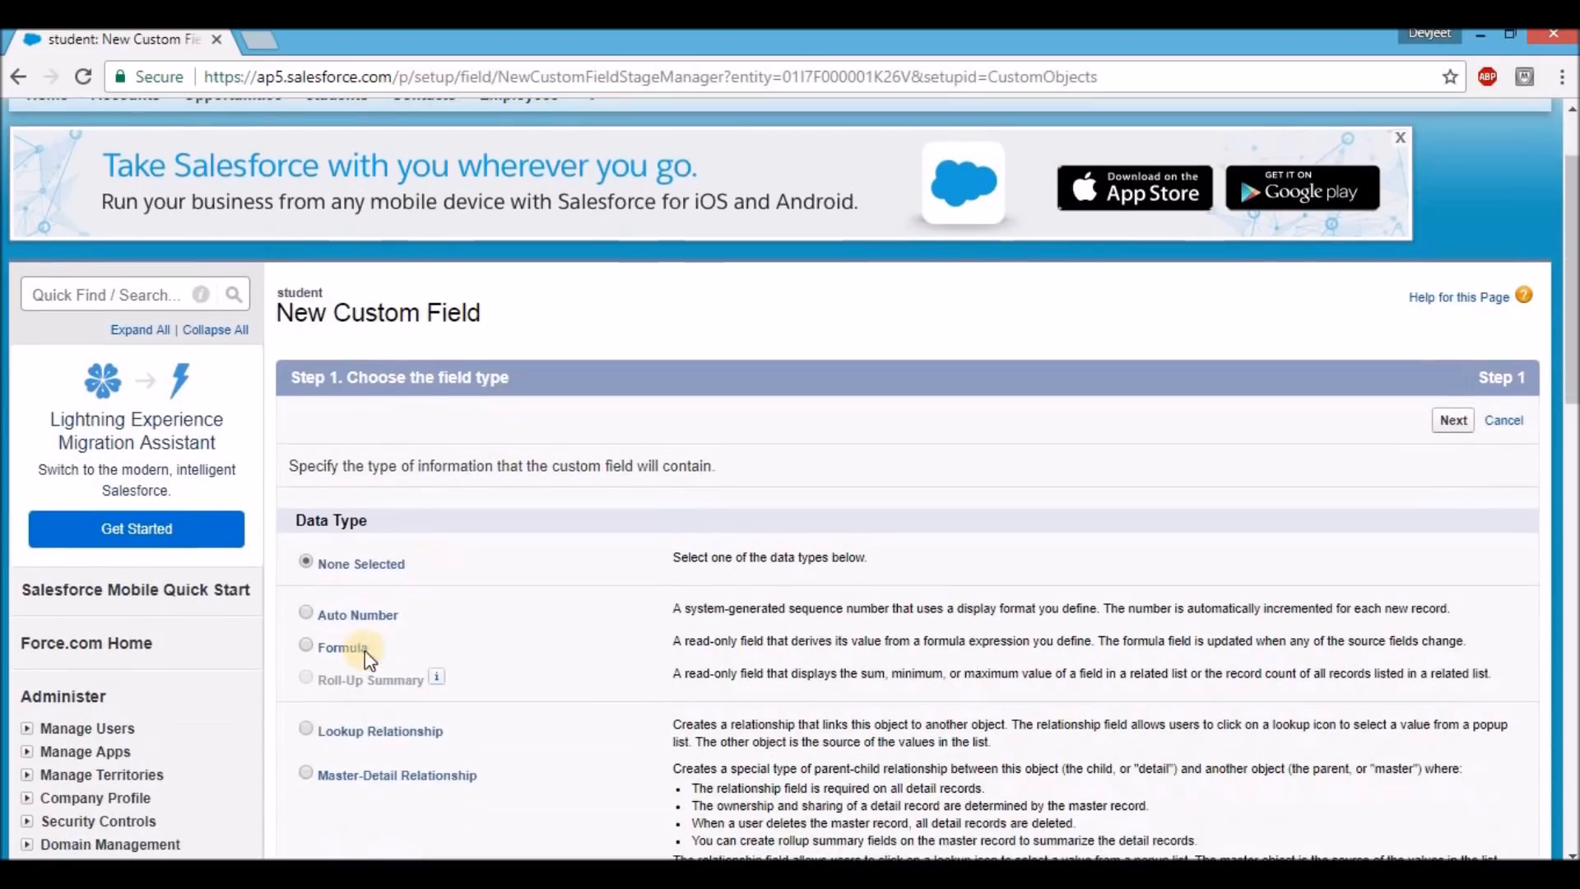
{"action": "left_click", "coordinate": [306, 729]}
{"action": "left_click", "coordinate": [1454, 421]}
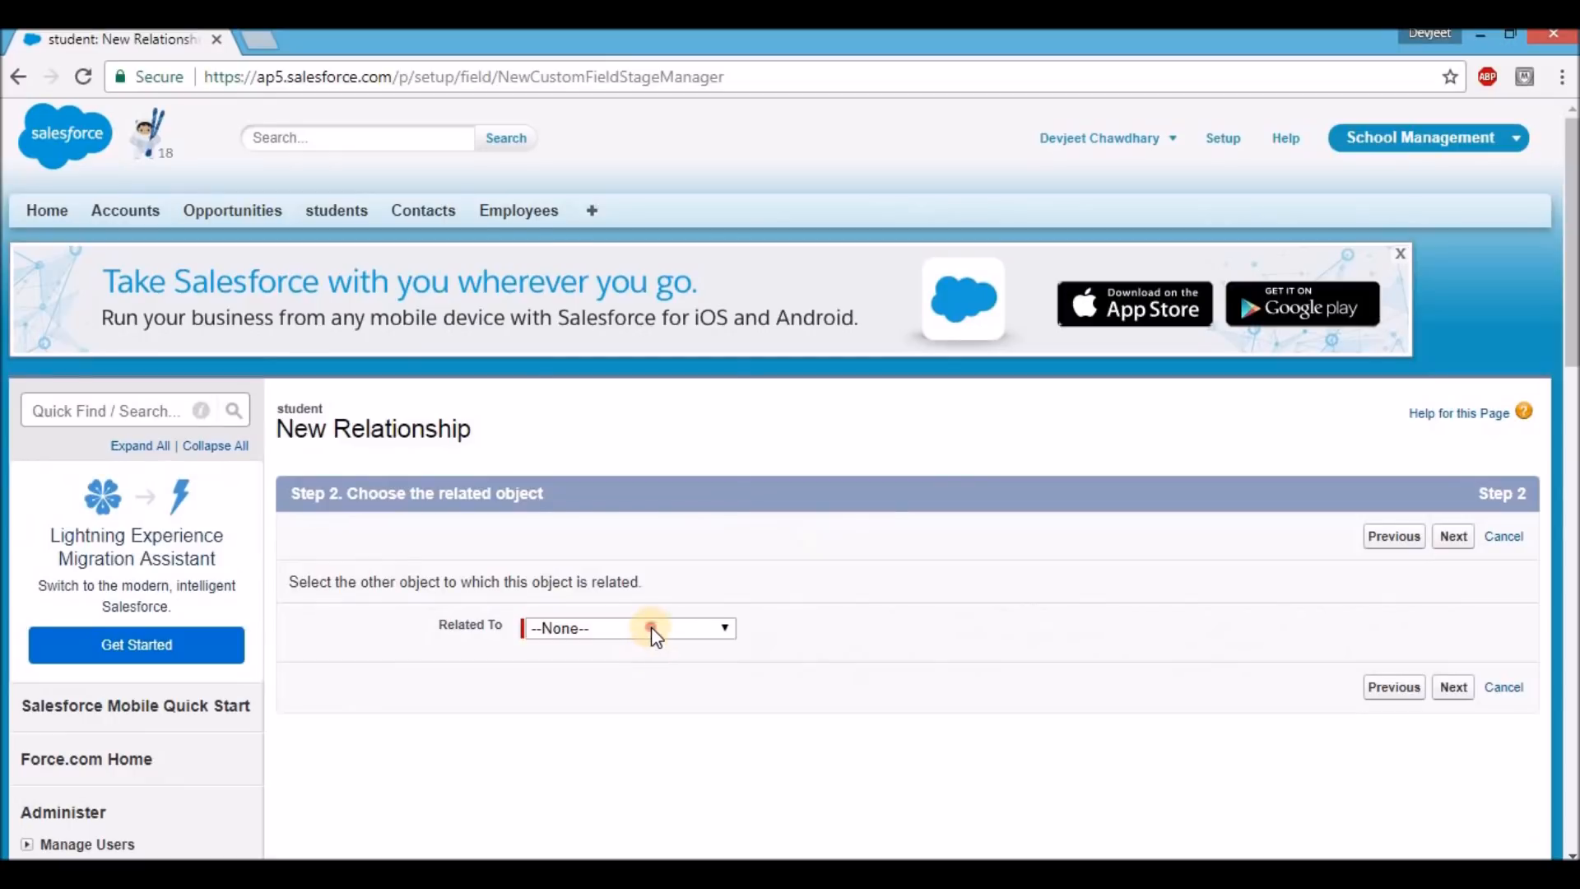
Relate the student lookup field to the Employee object and proceed to its label and name settings
{"action": "left_click", "coordinate": [650, 630]}
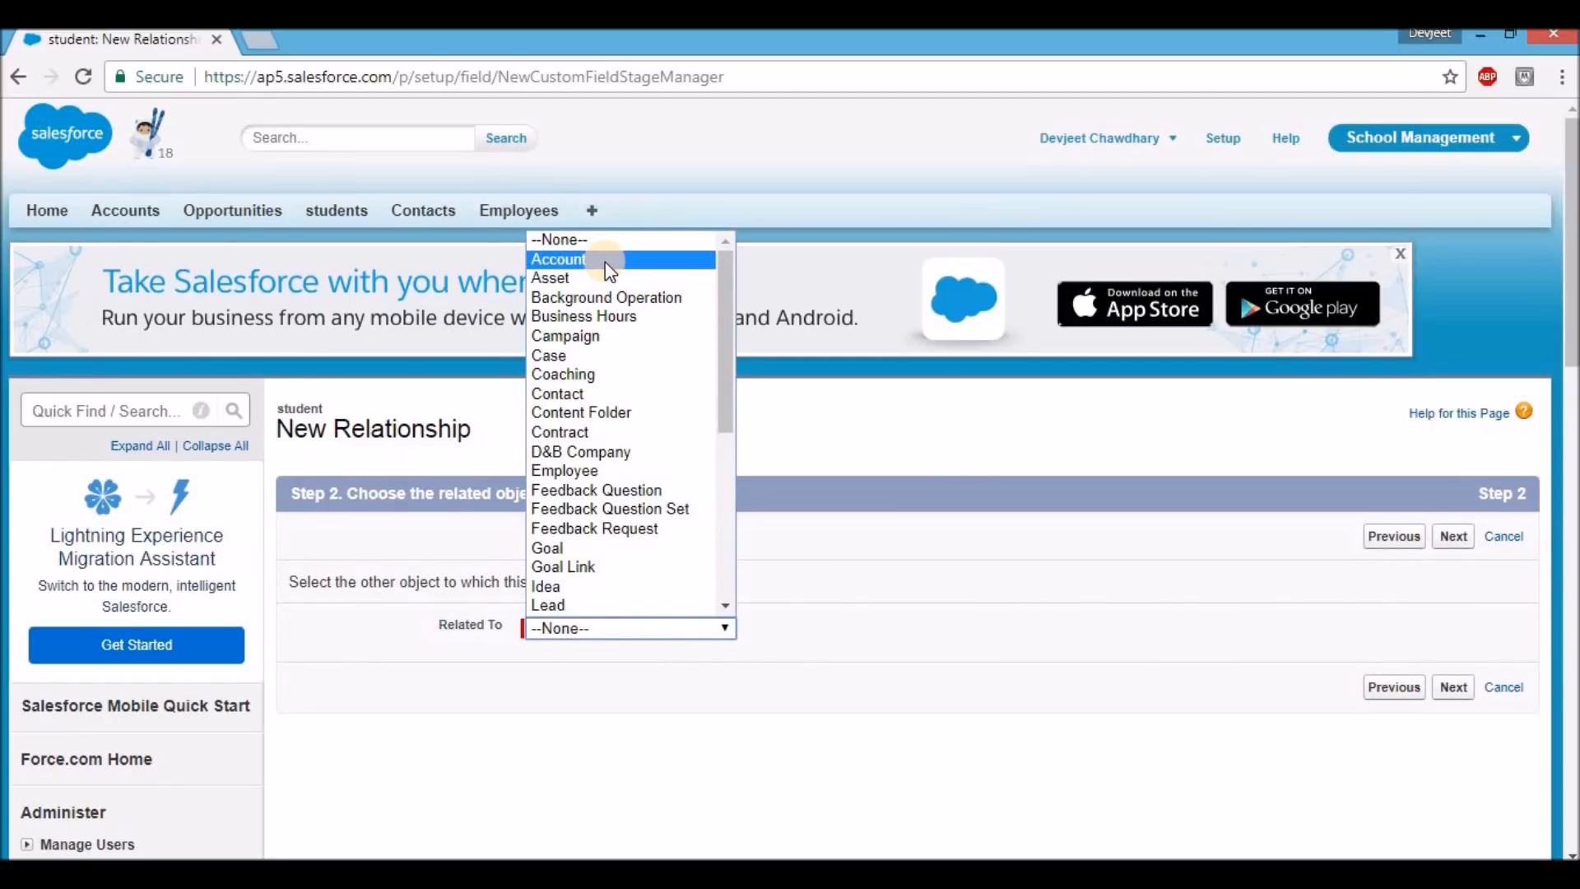
{"action": "scroll", "coordinate": [569, 382], "scroll_direction": "down", "scroll_amount": 5}
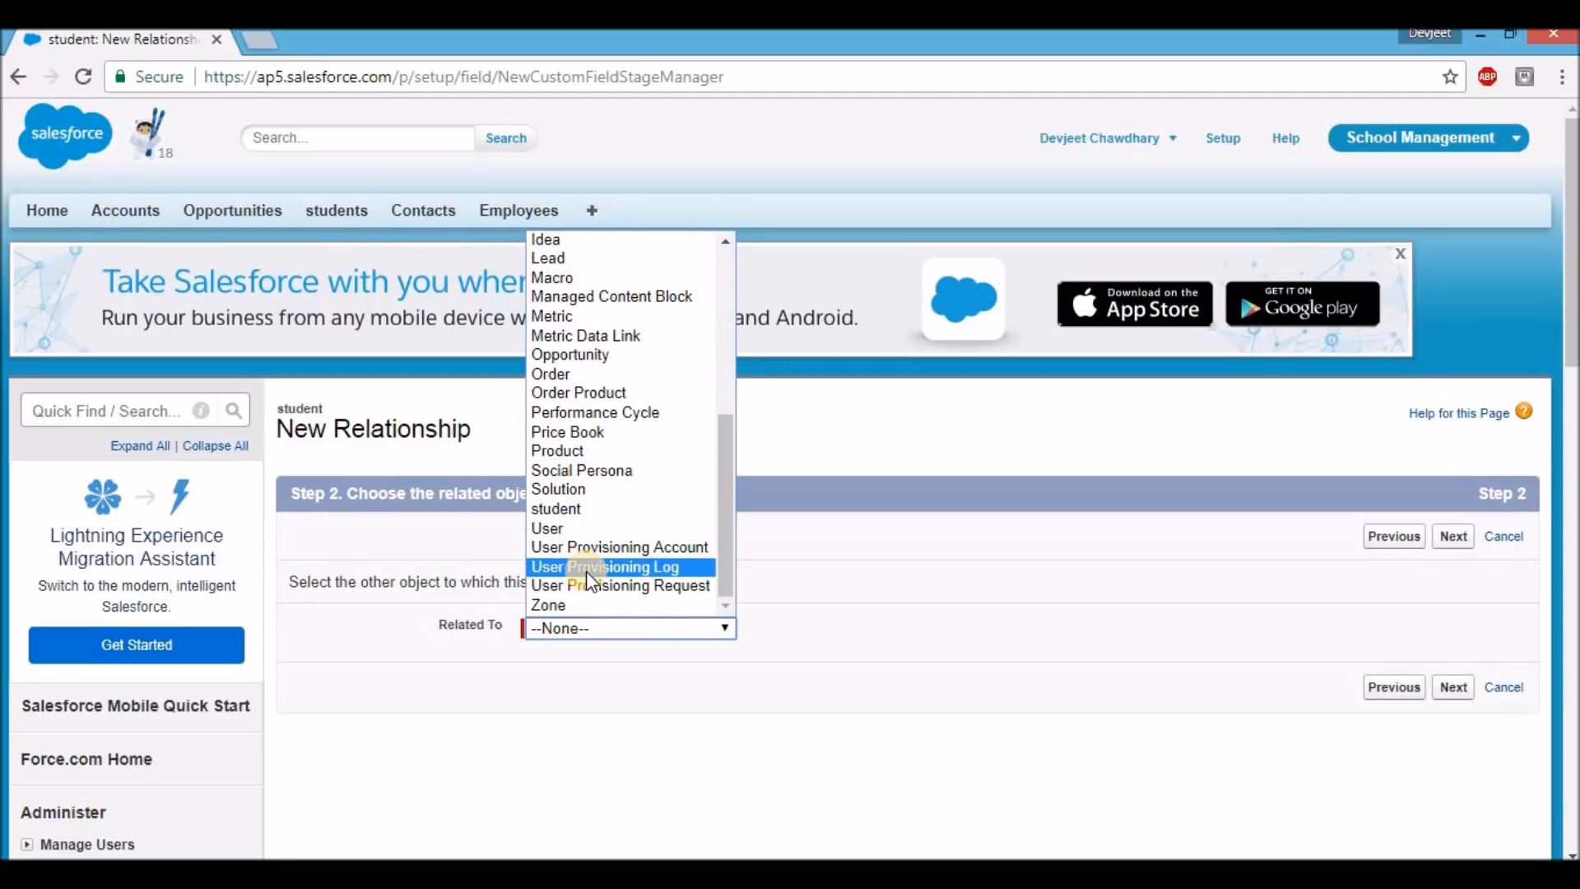
{"action": "scroll", "coordinate": [584, 568], "scroll_direction": "up", "scroll_amount": 6}
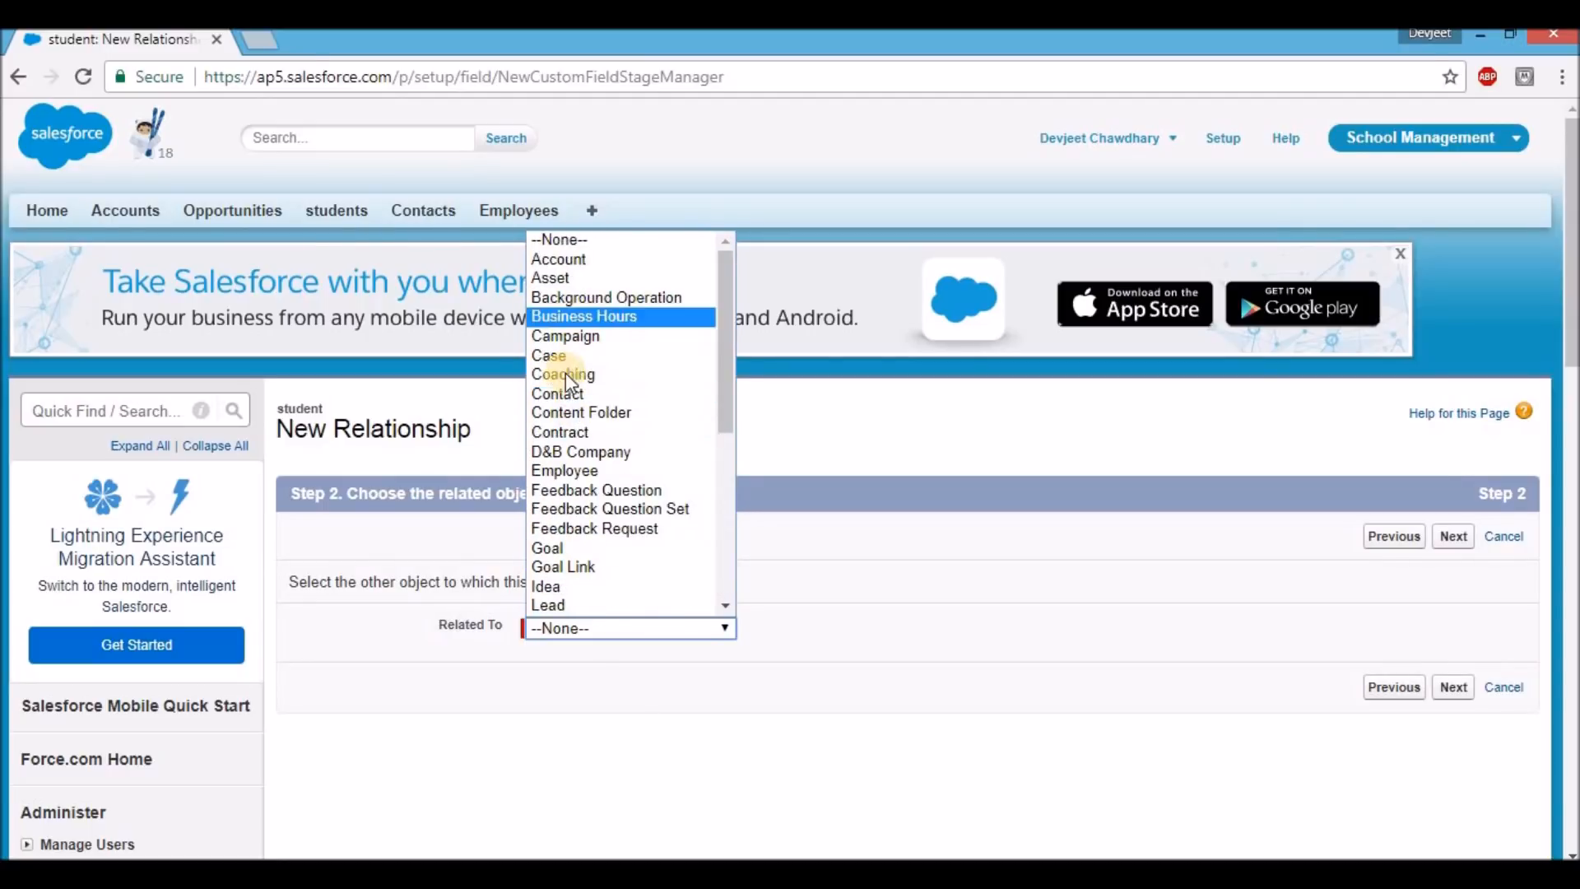
{"action": "left_click", "coordinate": [594, 470]}
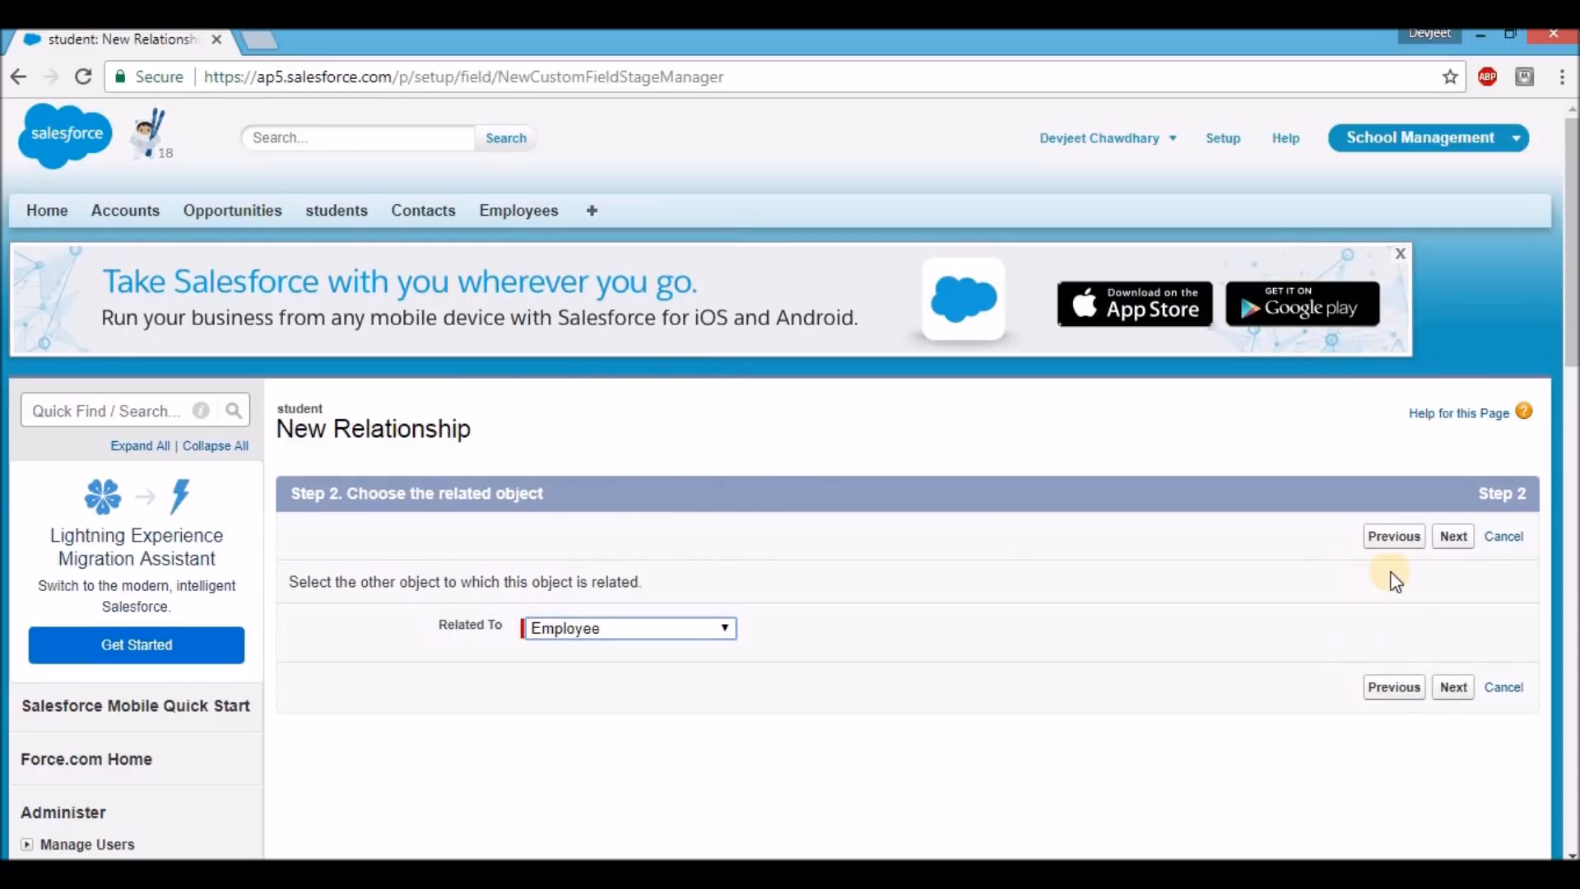
{"action": "left_click", "coordinate": [1453, 538]}
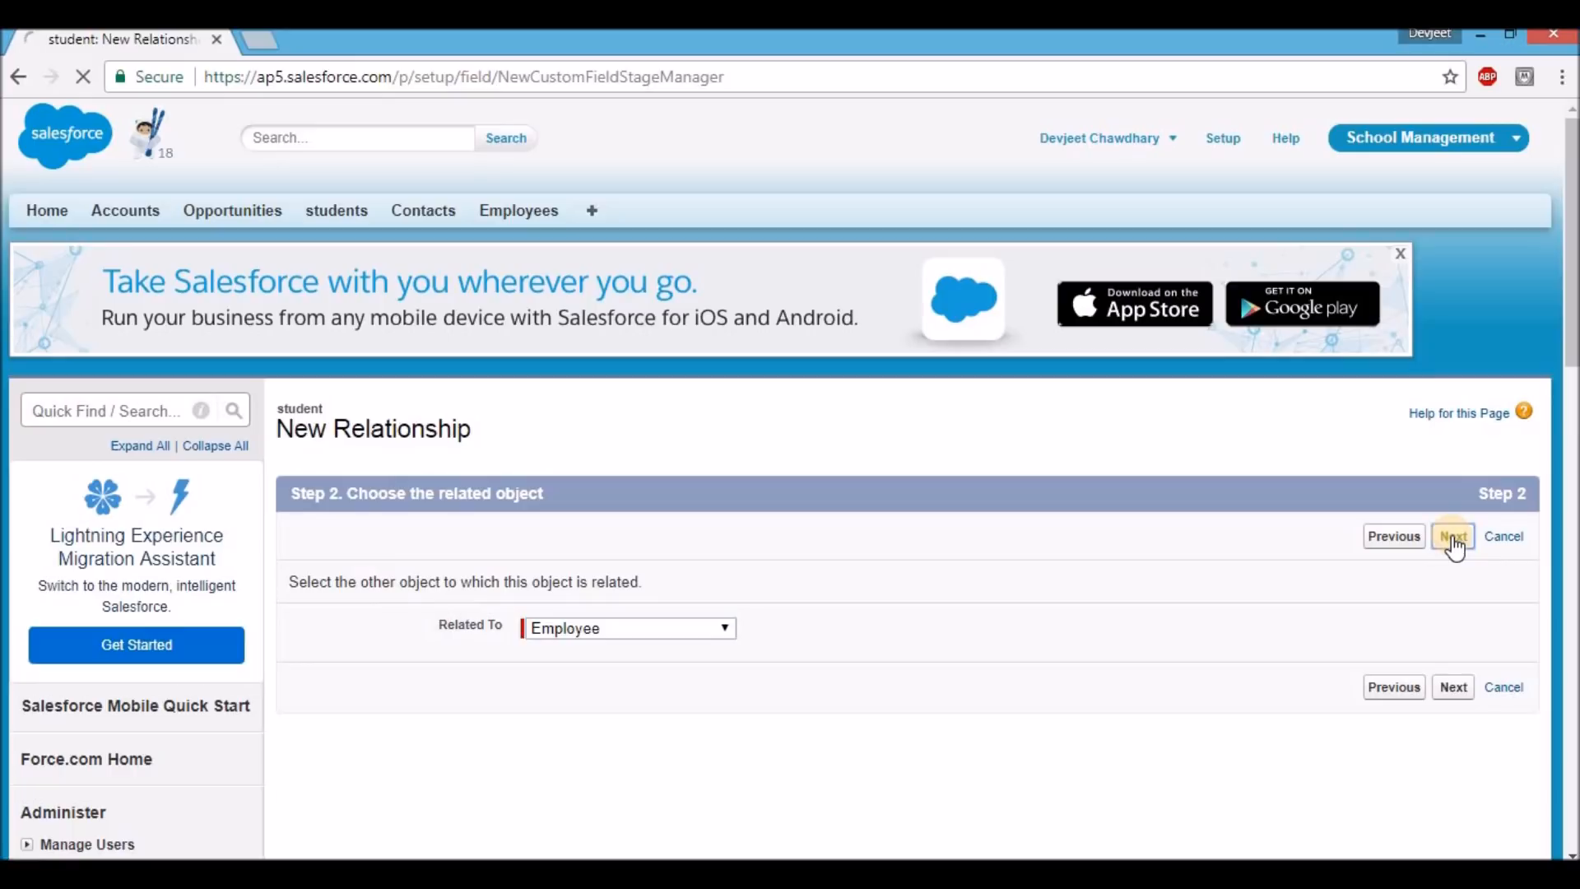
Set the student lookup field's name to Employee and proceed to its field-level security
{"action": "left_click", "coordinate": [641, 641]}
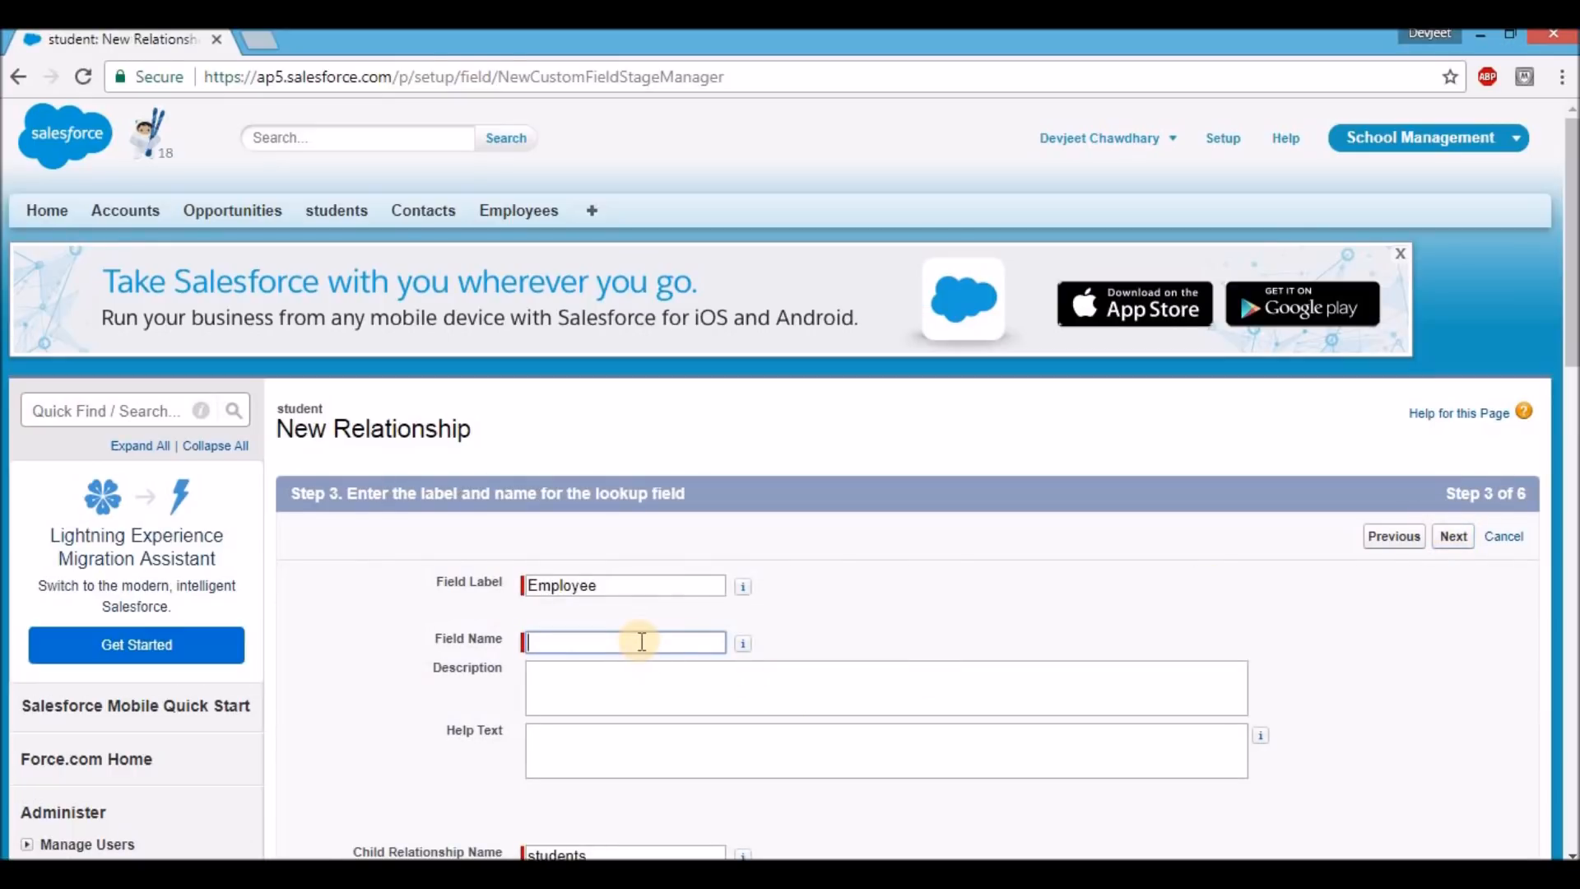
{"action": "type", "text": "Employee"}
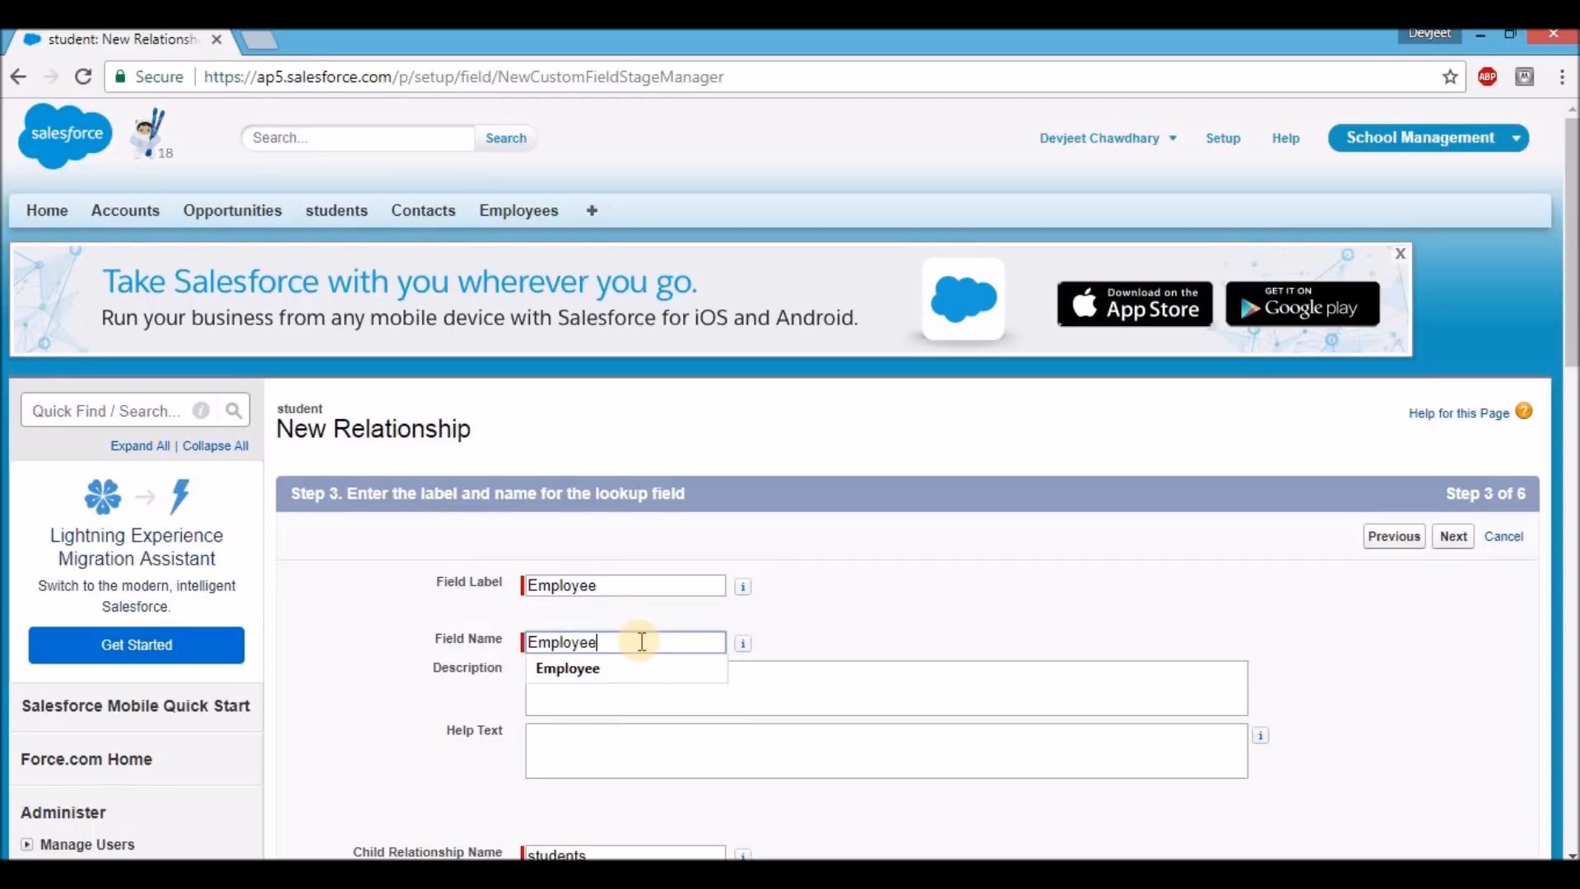
{"action": "left_click", "coordinate": [945, 565]}
{"action": "left_click", "coordinate": [1450, 539]}
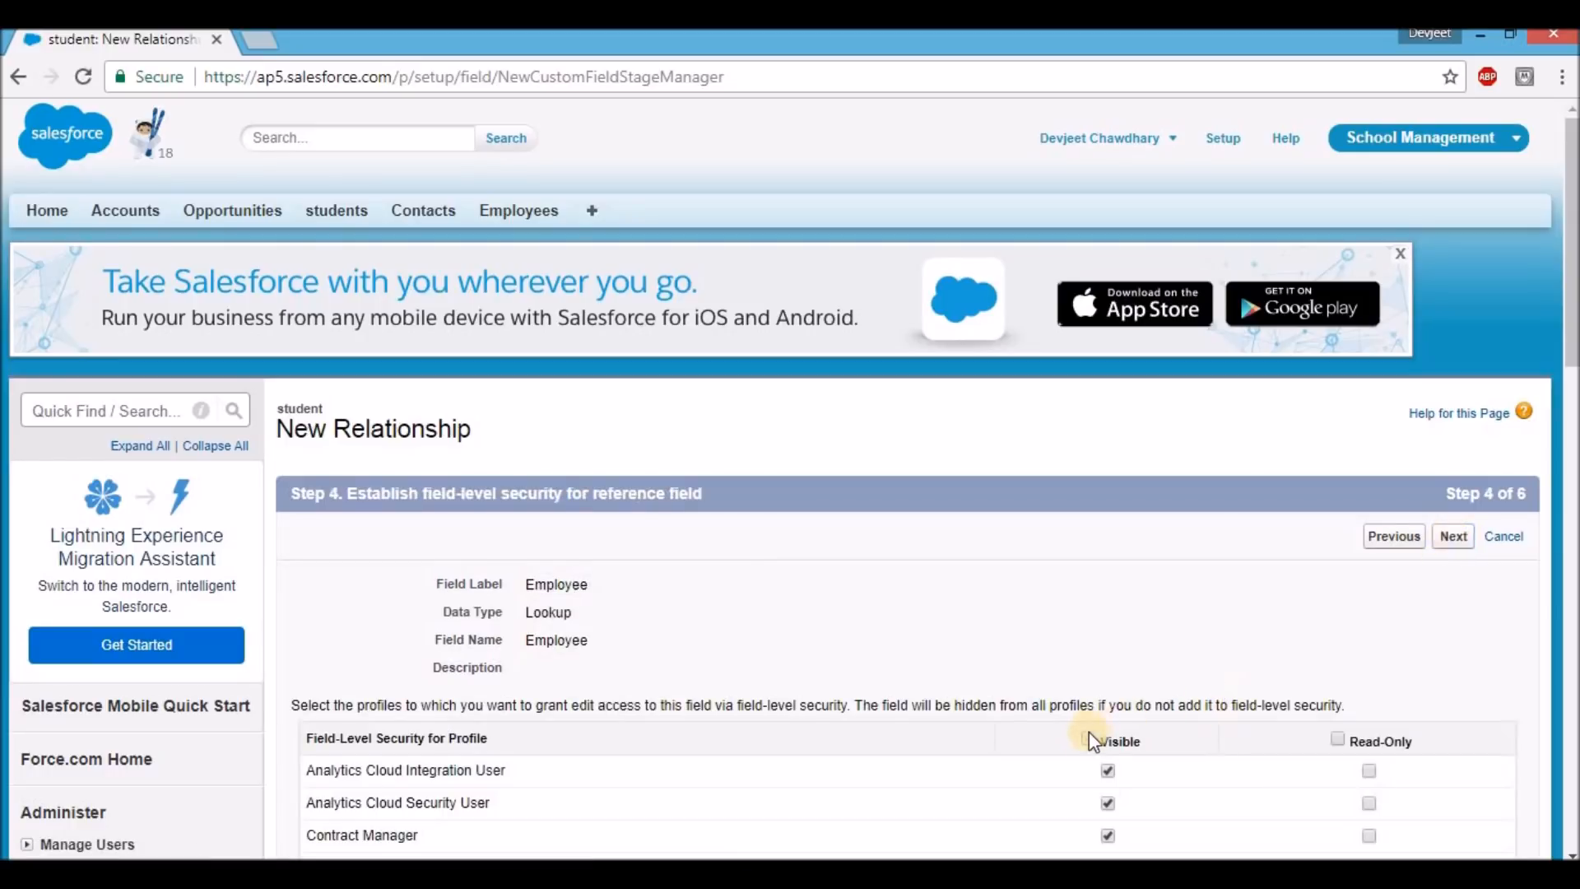
Make the student object's Employee lookup field visible to all profiles and save it
{"action": "left_click", "coordinate": [1087, 739]}
{"action": "left_click", "coordinate": [1447, 543]}
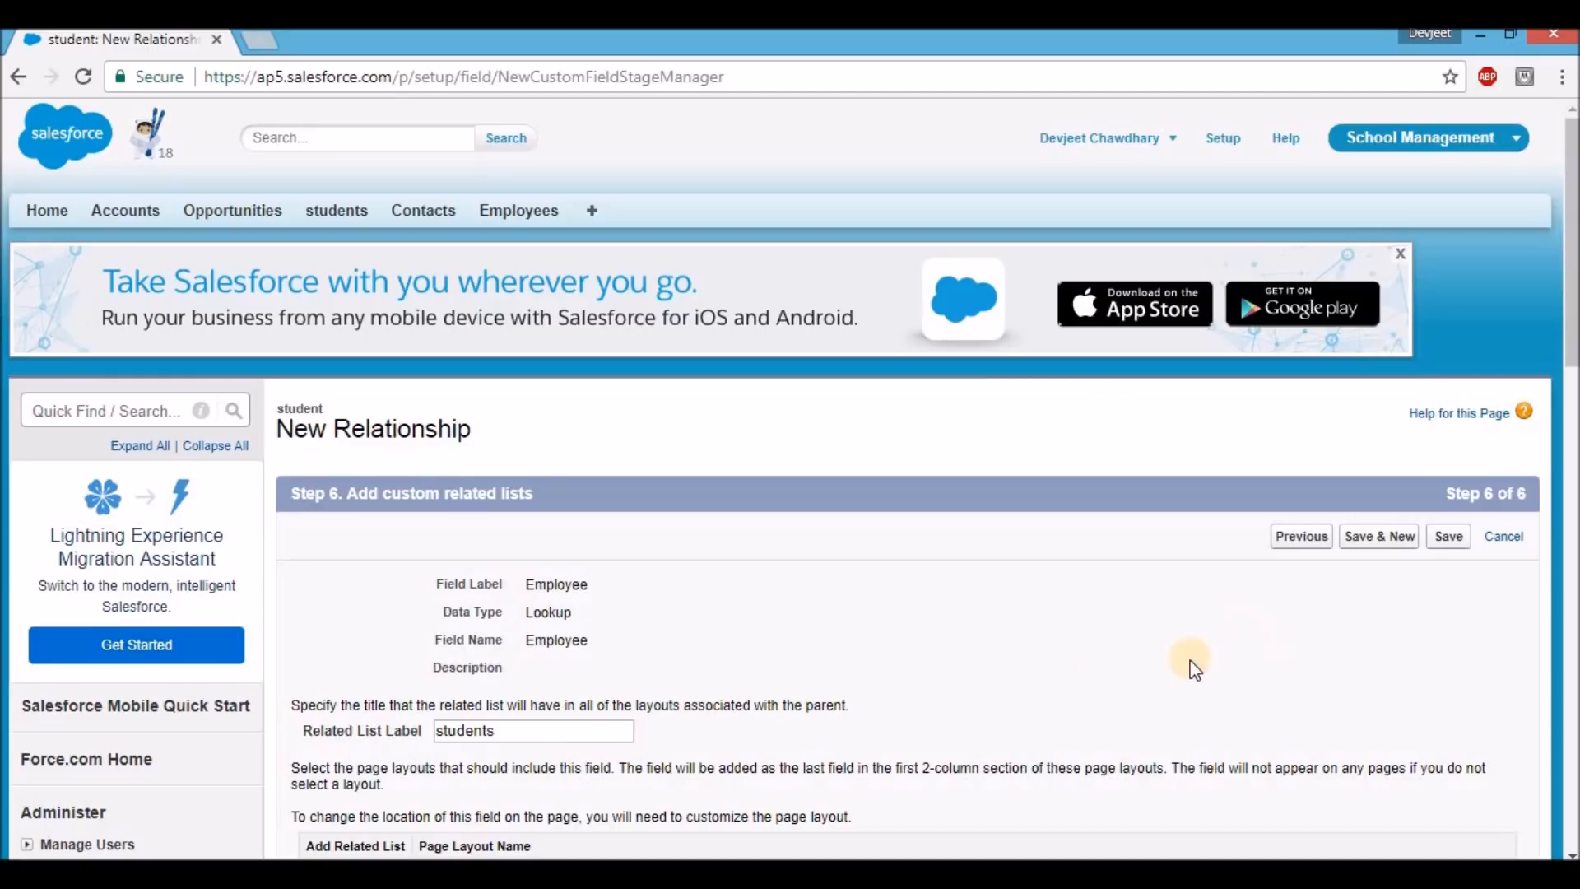
{"action": "left_click", "coordinate": [1447, 546]}
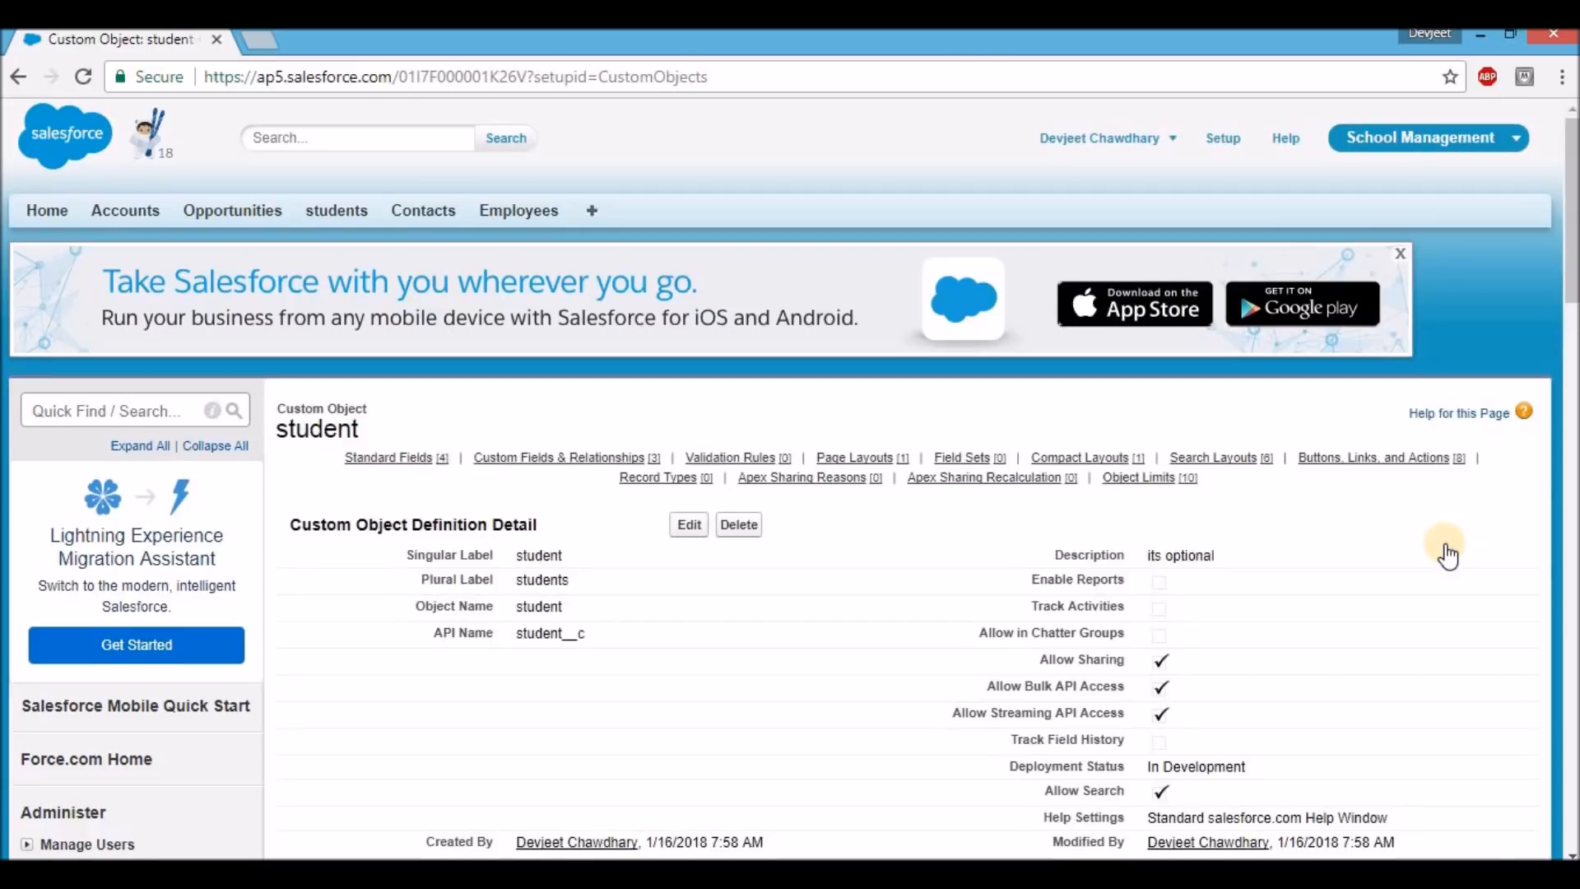
Start a new student record and fill in the student's name and the father's name
{"action": "scroll", "coordinate": [1444, 546], "scroll_direction": "down", "scroll_amount": 3}
{"action": "scroll", "coordinate": [1445, 546], "scroll_direction": "up", "scroll_amount": 3}
{"action": "left_click", "coordinate": [323, 220]}
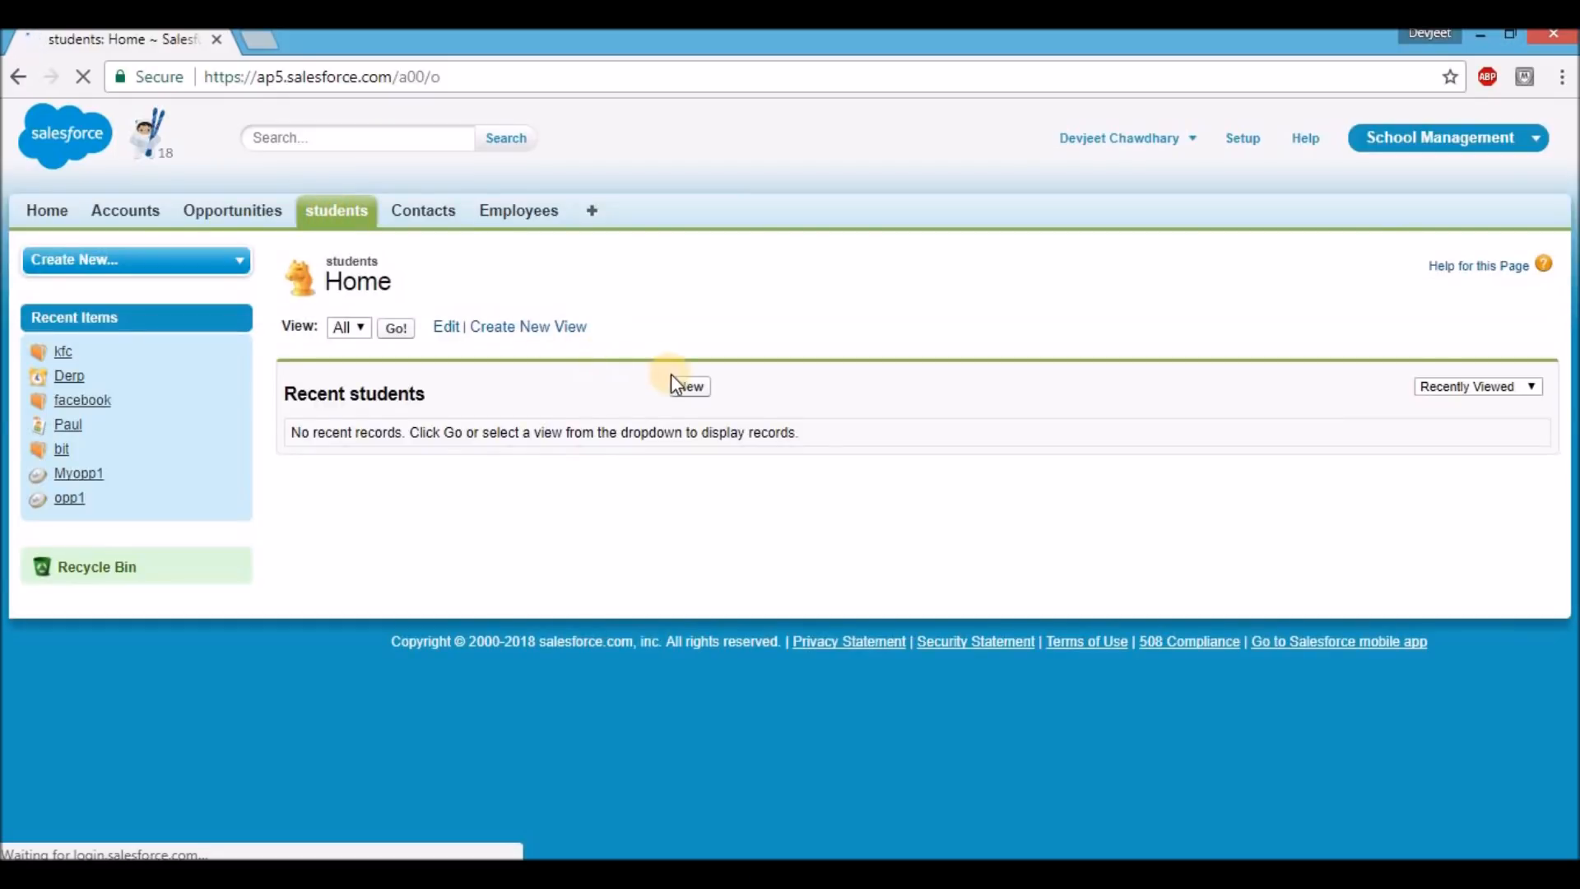
{"action": "left_click", "coordinate": [685, 386]}
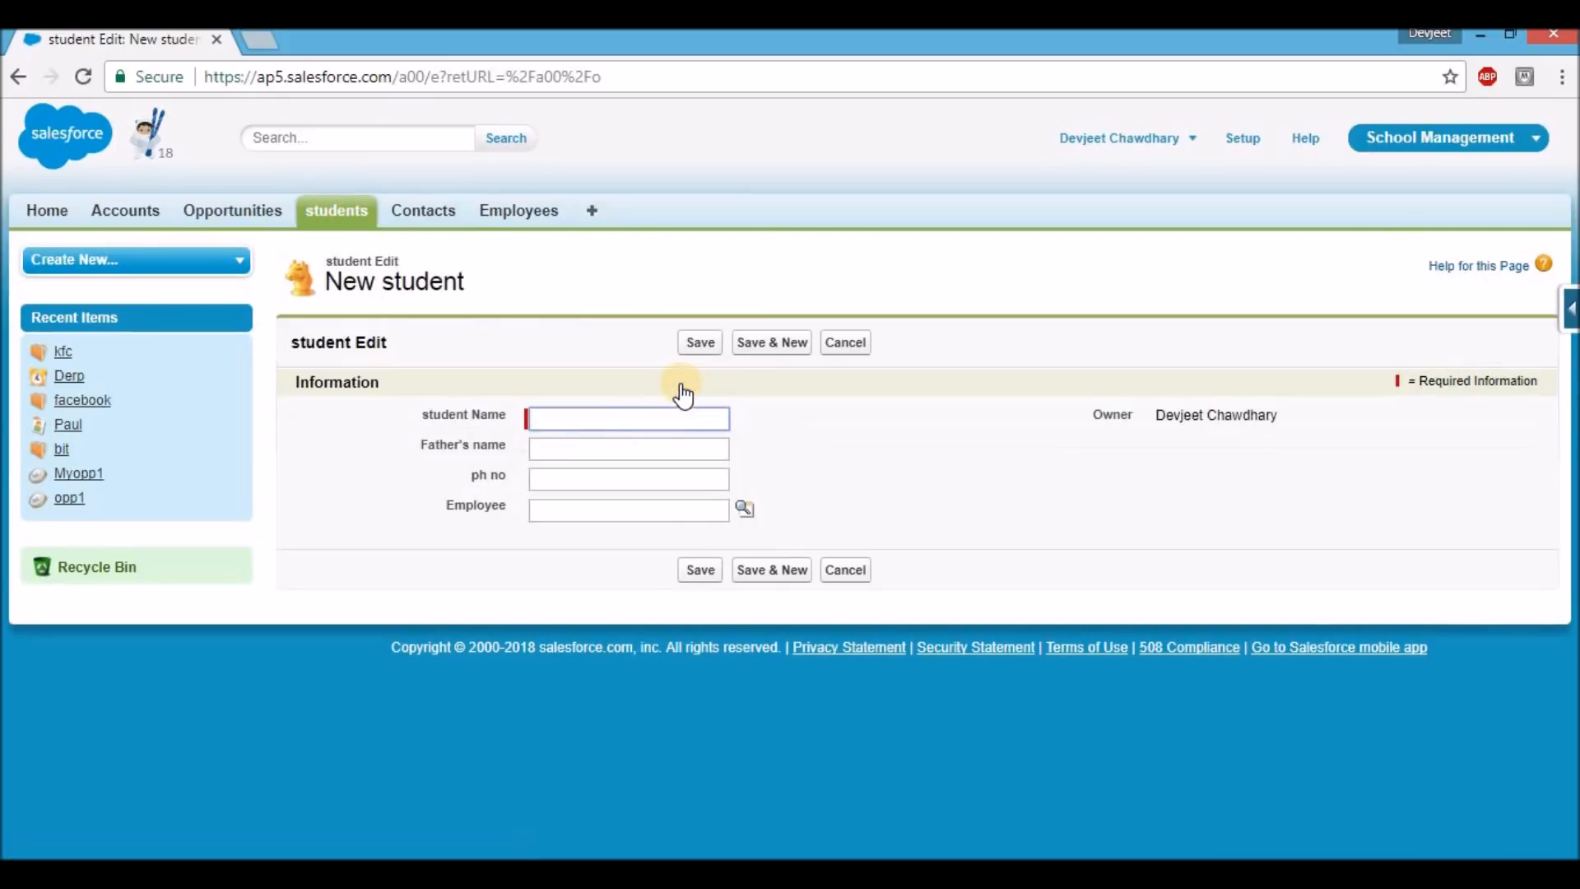
{"action": "left_click", "coordinate": [610, 419]}
{"action": "type", "text": "greta"}
{"action": "left_click", "coordinate": [575, 452]}
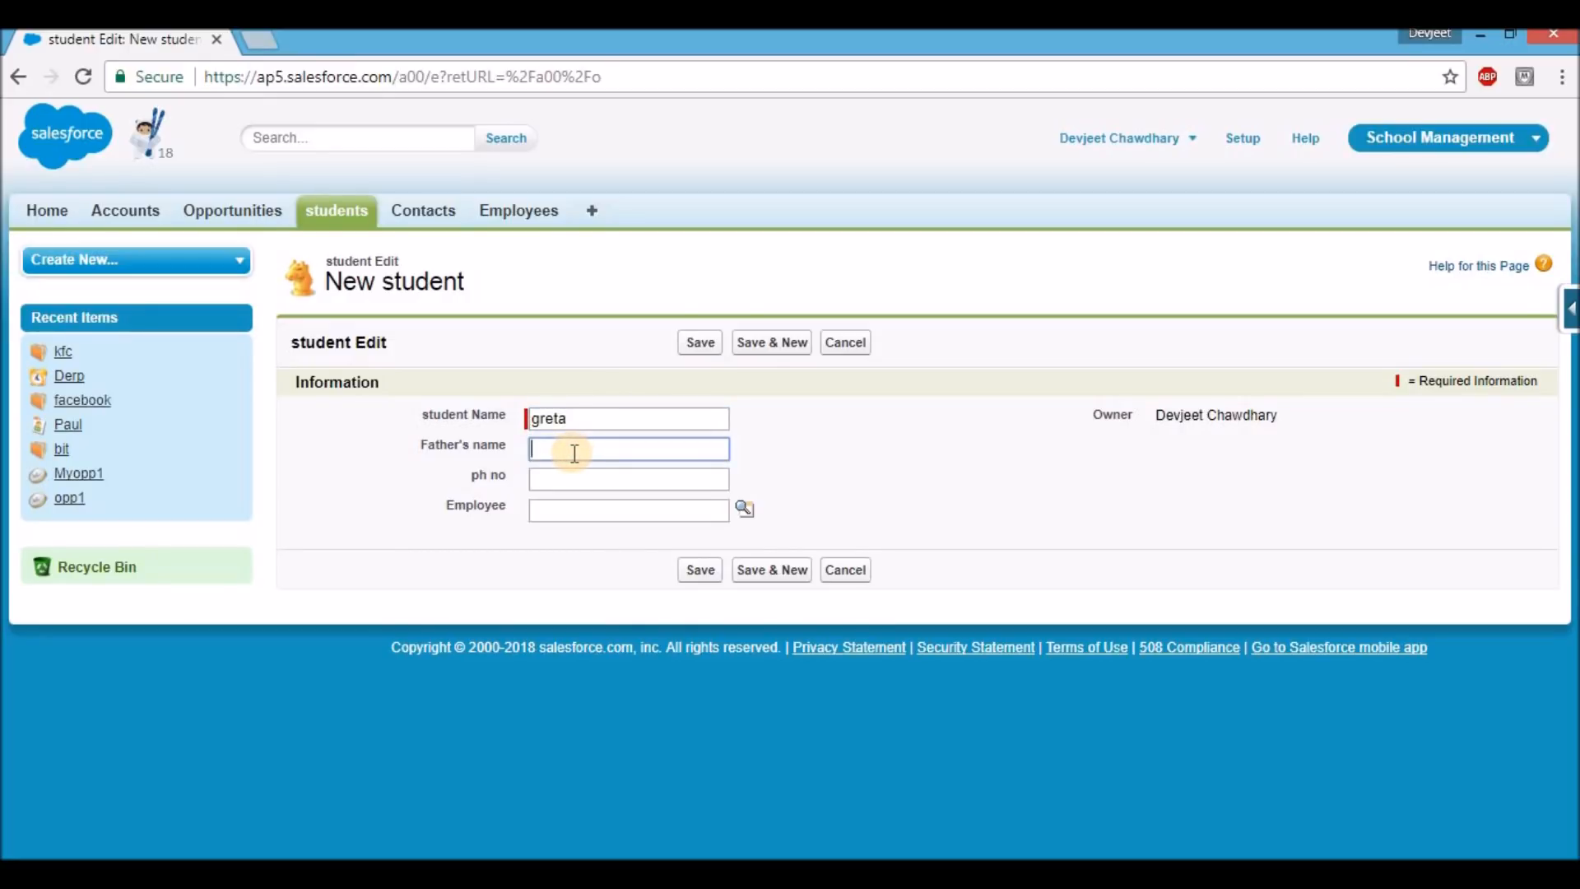
{"action": "type", "text": "logan"}
Link the new student to the recently viewed employee through the Employee lookup and save the record
{"action": "left_click", "coordinate": [551, 510]}
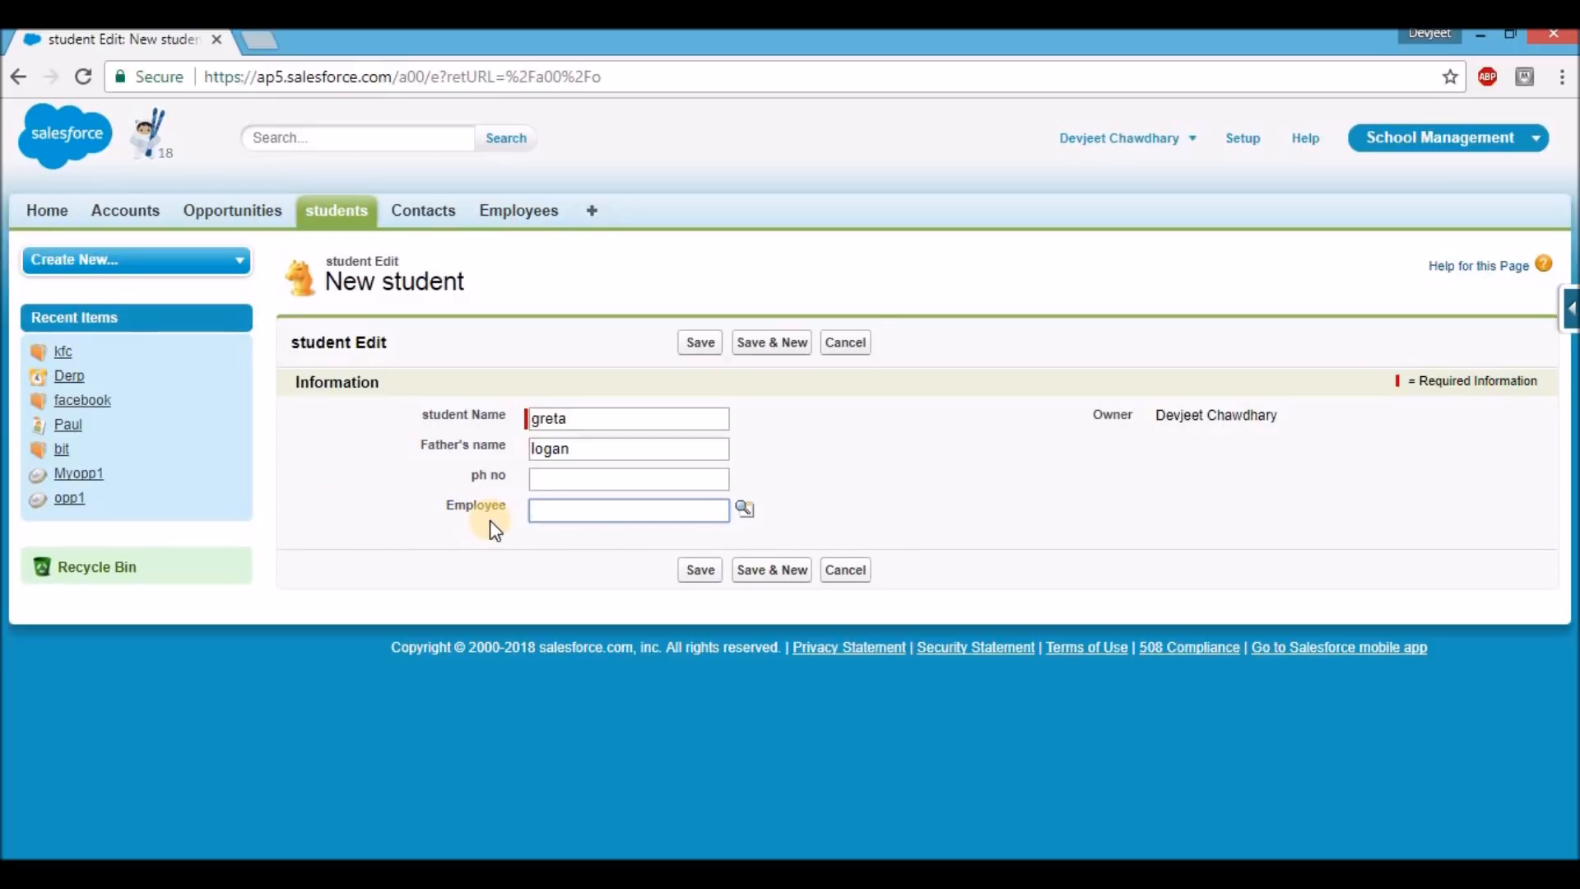
{"action": "left_click", "coordinate": [744, 512]}
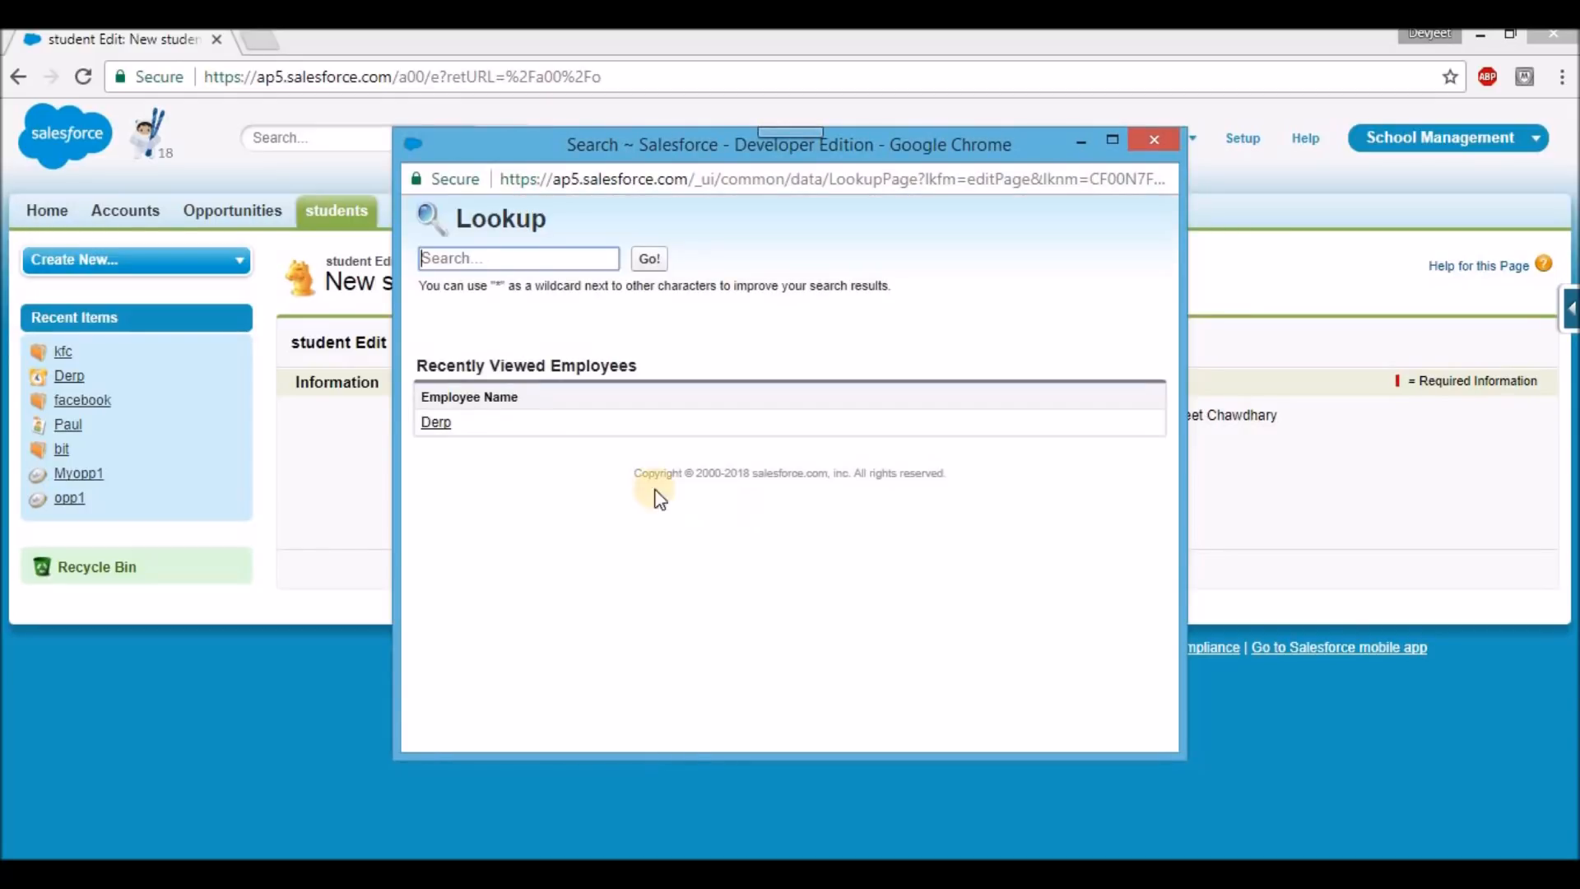
{"action": "left_click", "coordinate": [444, 427]}
{"action": "left_click", "coordinate": [421, 521]}
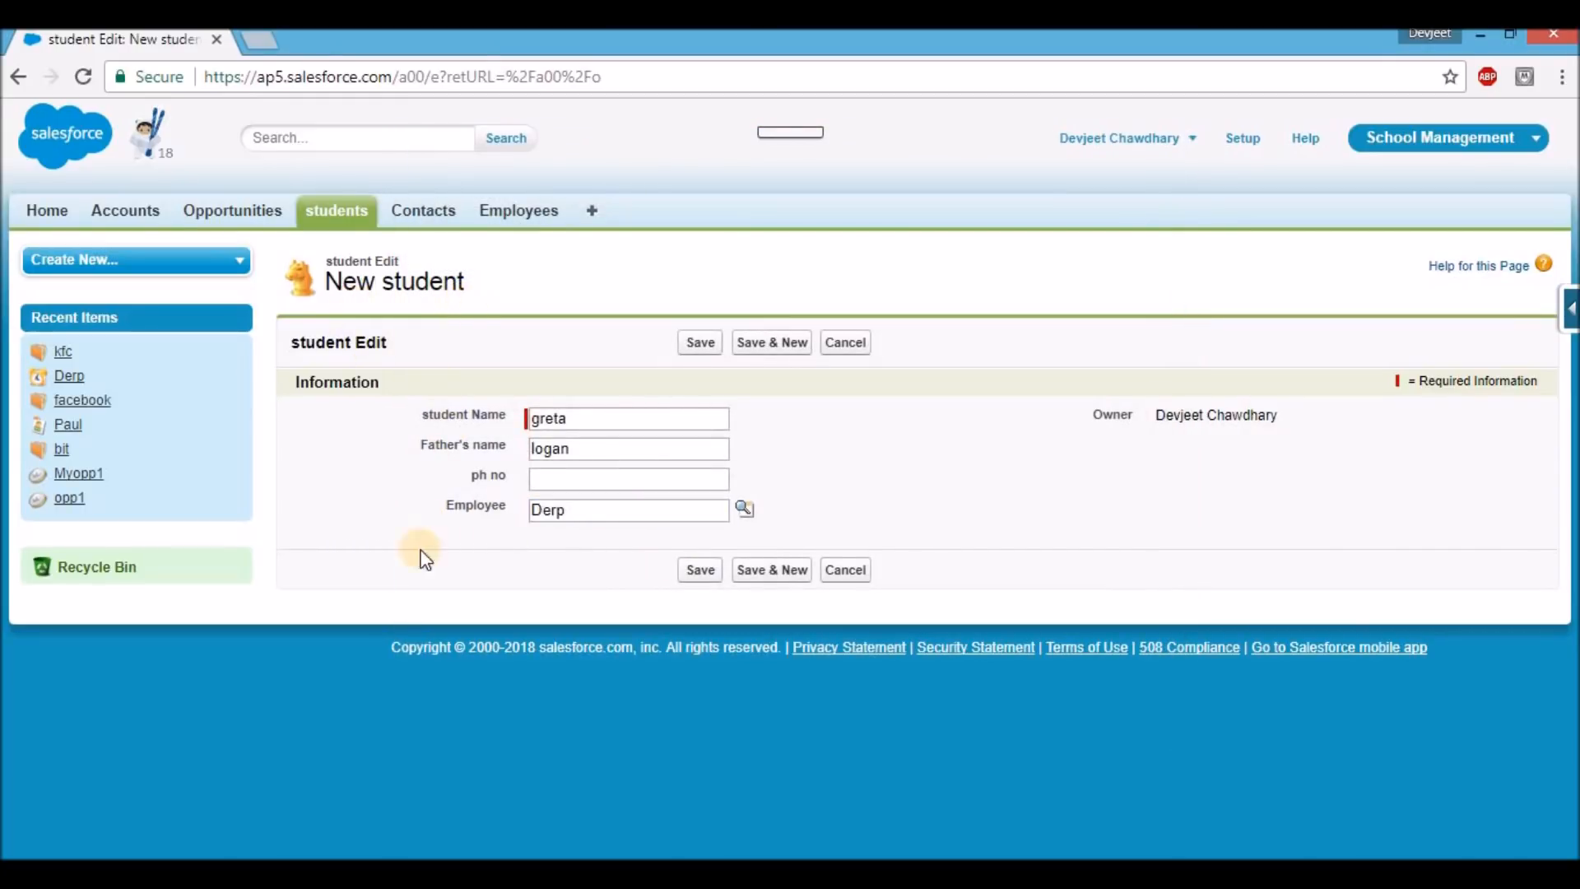
{"action": "left_click", "coordinate": [711, 576]}
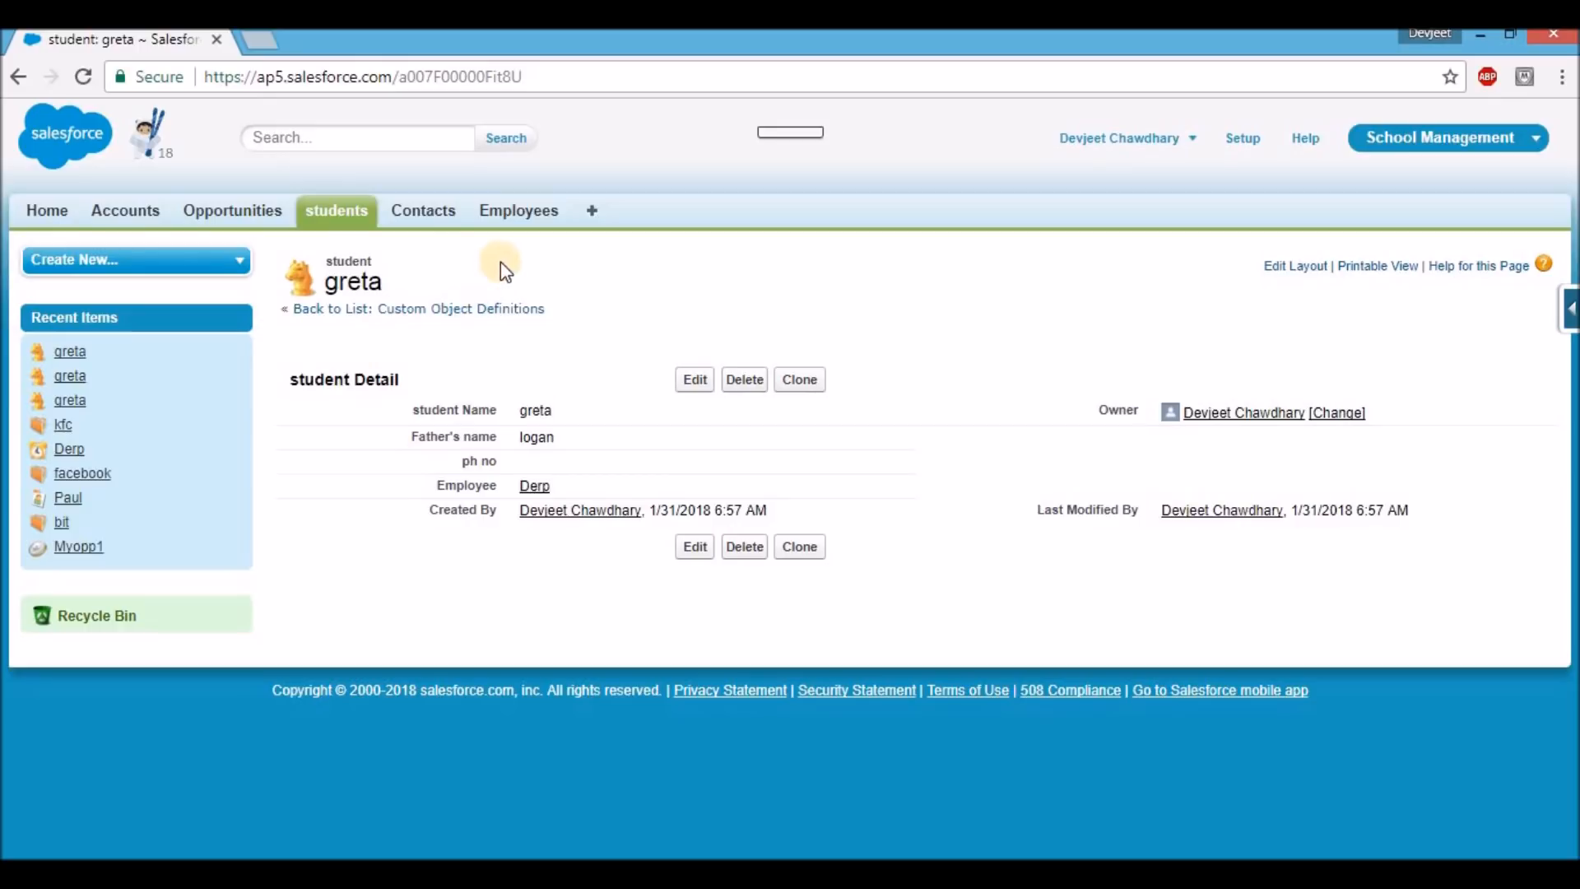
View the linked employee's record and open the student listed in its students related list
{"action": "left_click", "coordinate": [514, 218]}
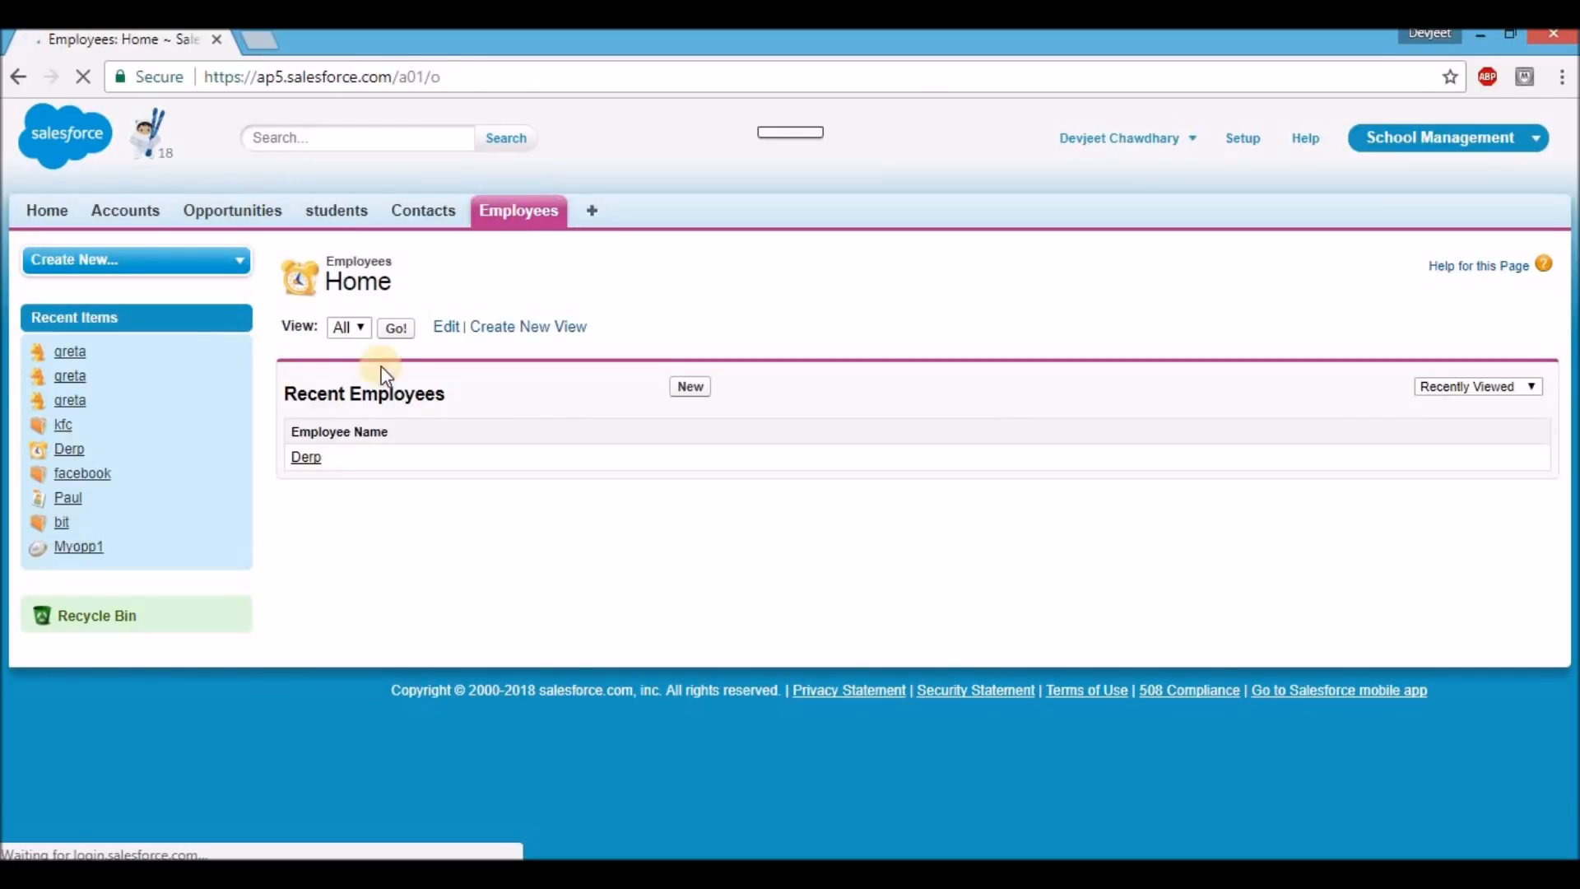
{"action": "left_click", "coordinate": [311, 463]}
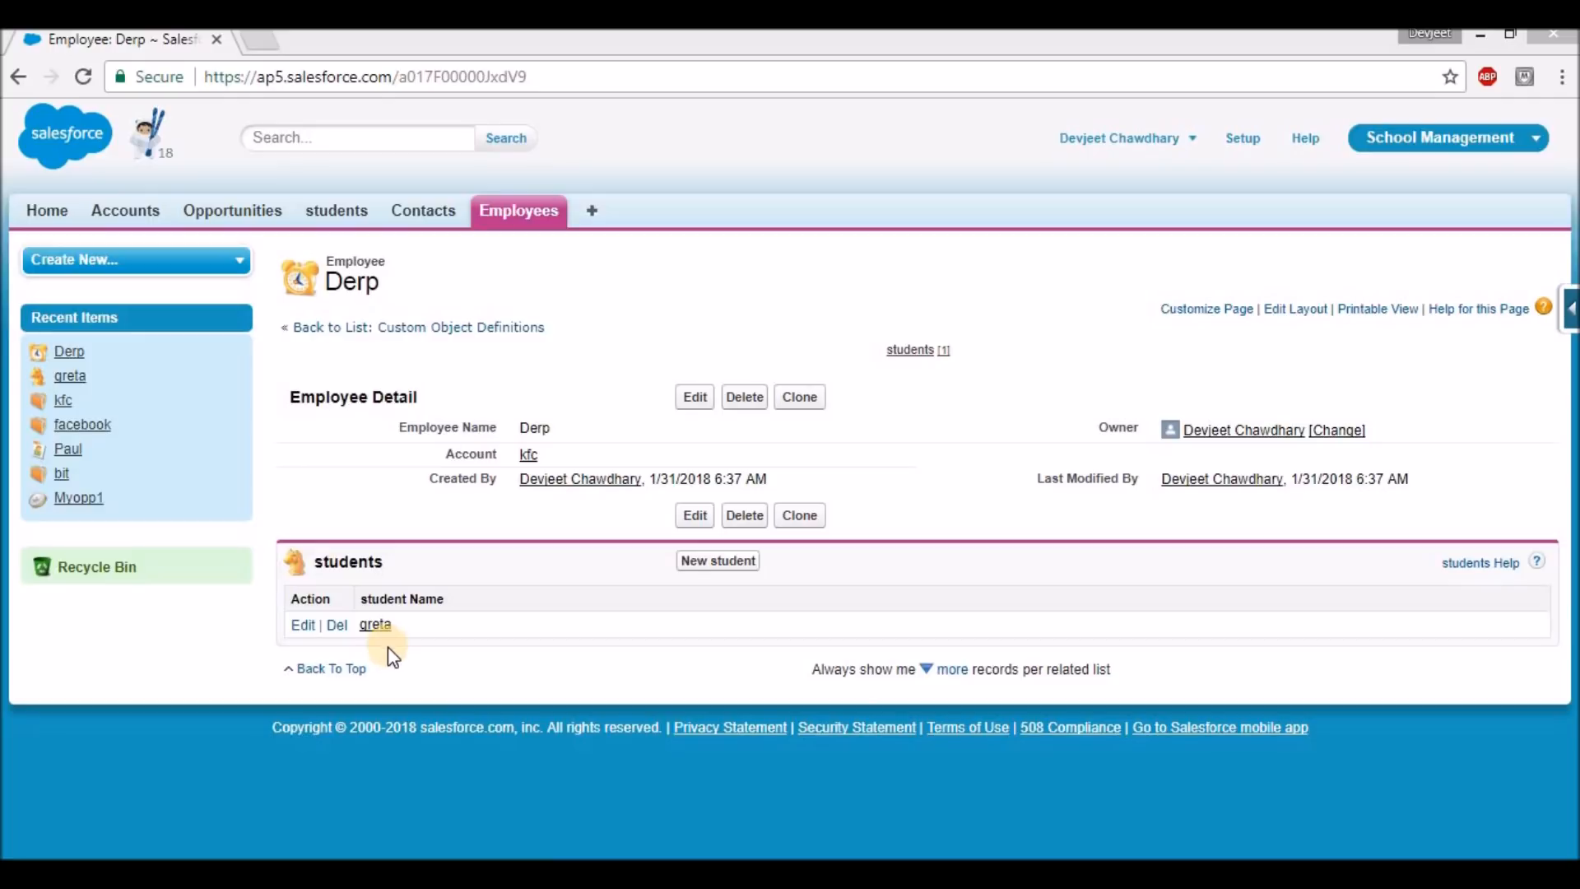
{"action": "left_click", "coordinate": [376, 628]}
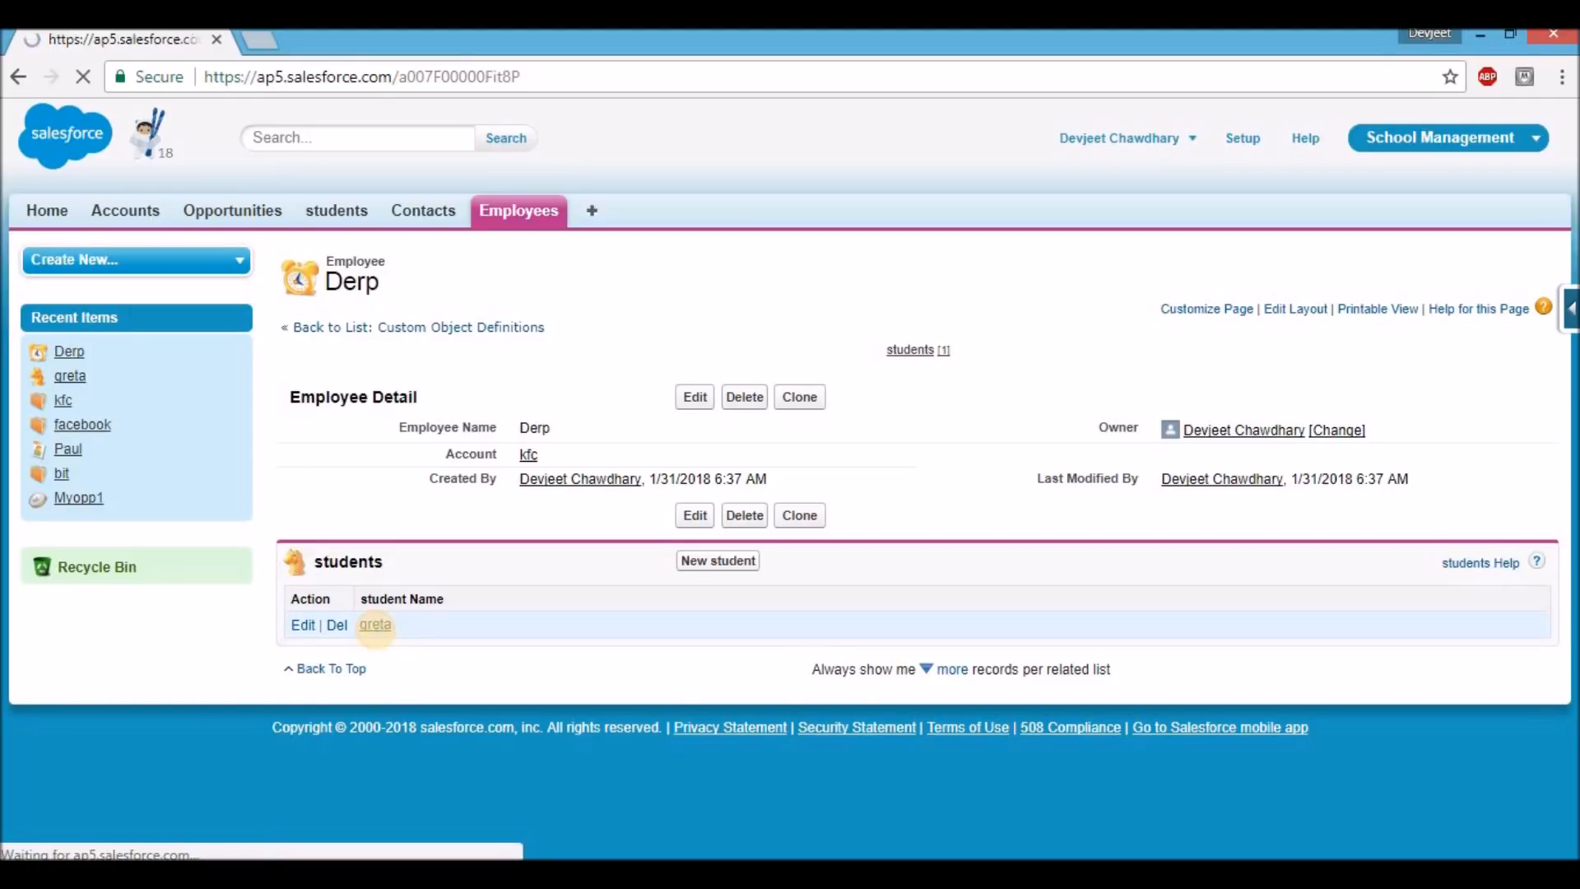
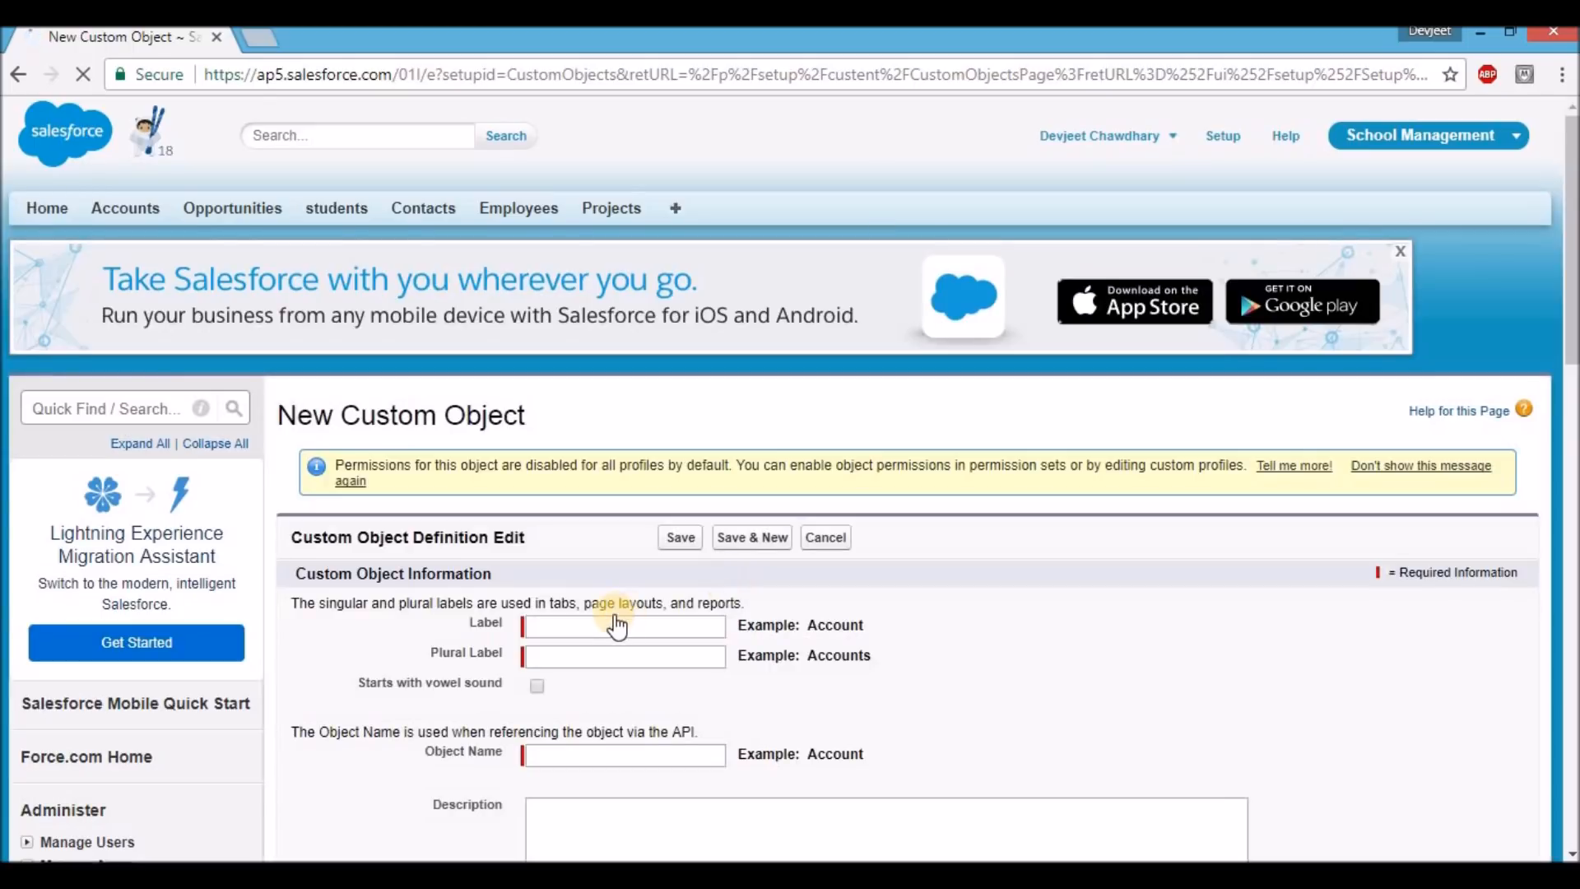
Create a custom object with the label and object name Assignment and the plural label assignments, and save it
{"action": "left_click", "coordinate": [574, 623]}
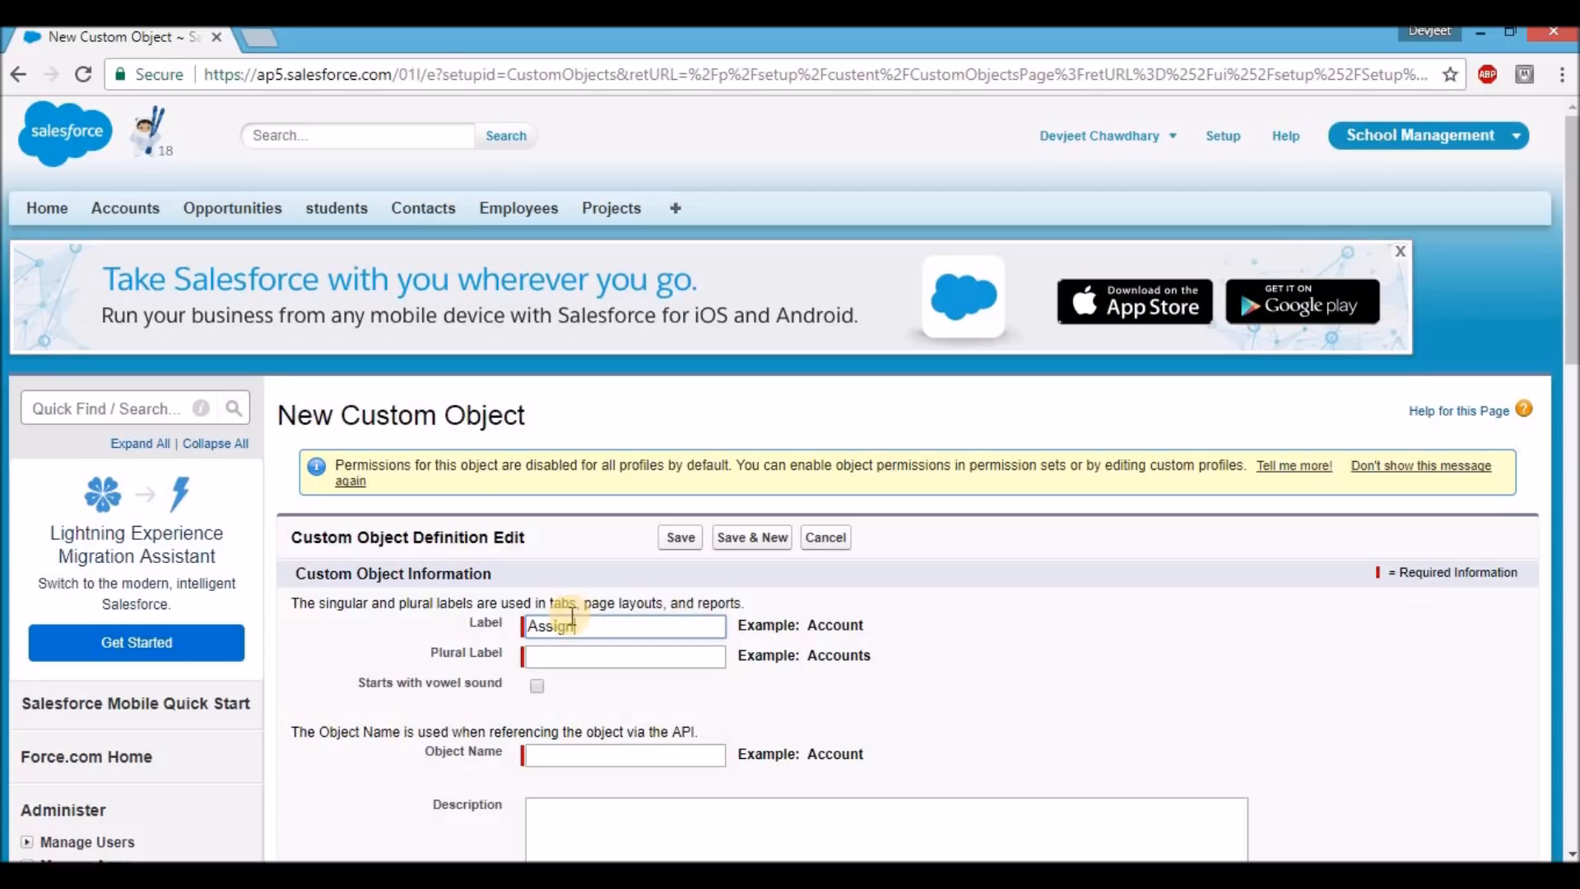
{"action": "type", "text": "Assignment"}
{"action": "left_click", "coordinate": [556, 665]}
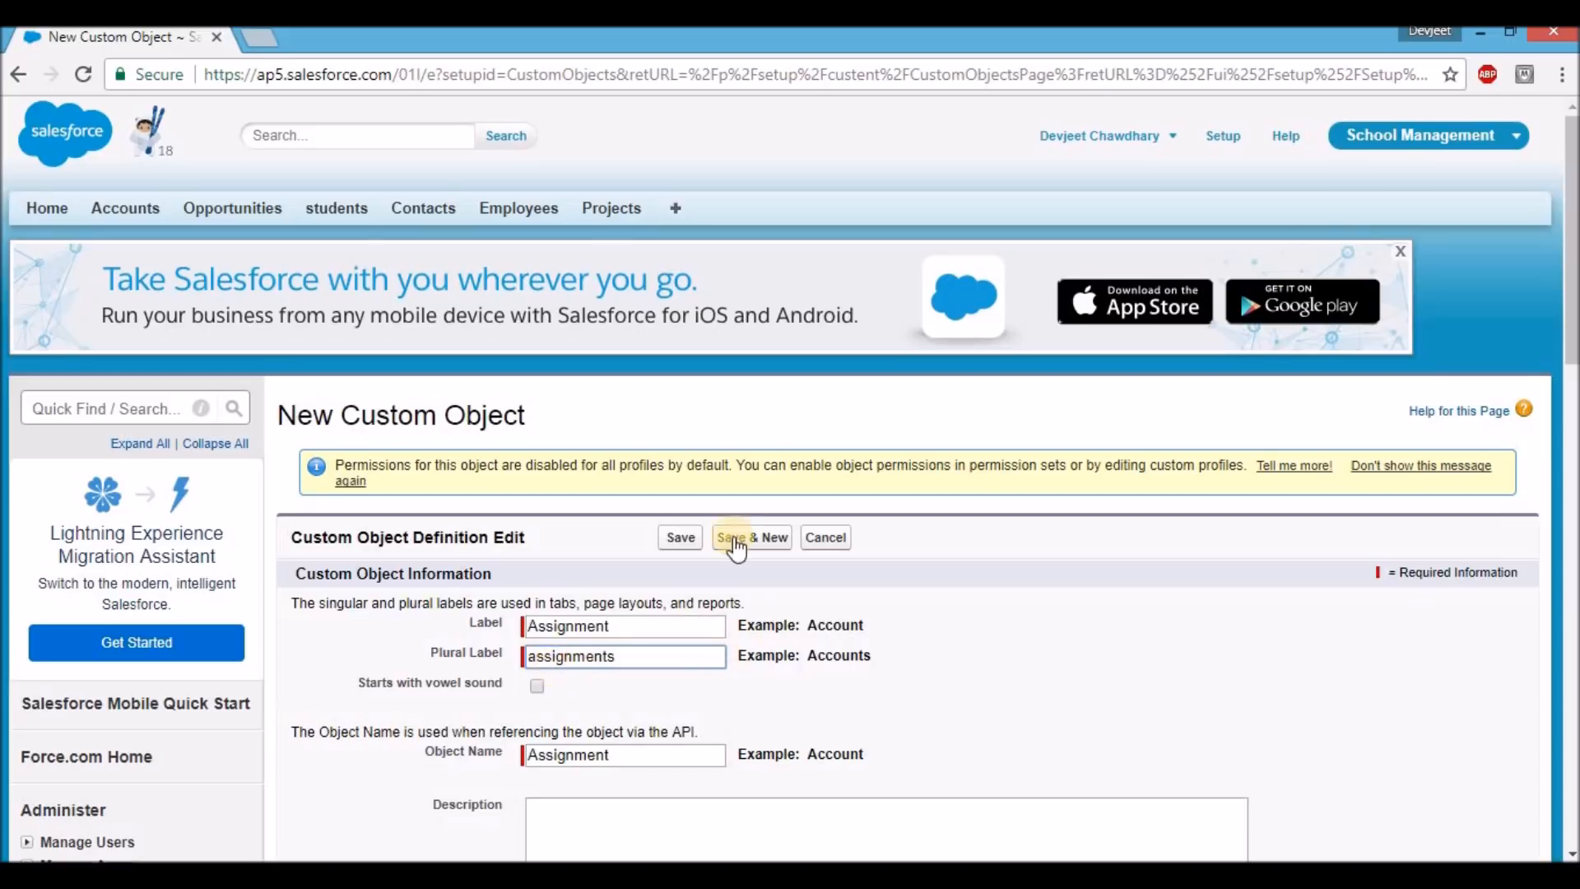
{"action": "left_click", "coordinate": [682, 539]}
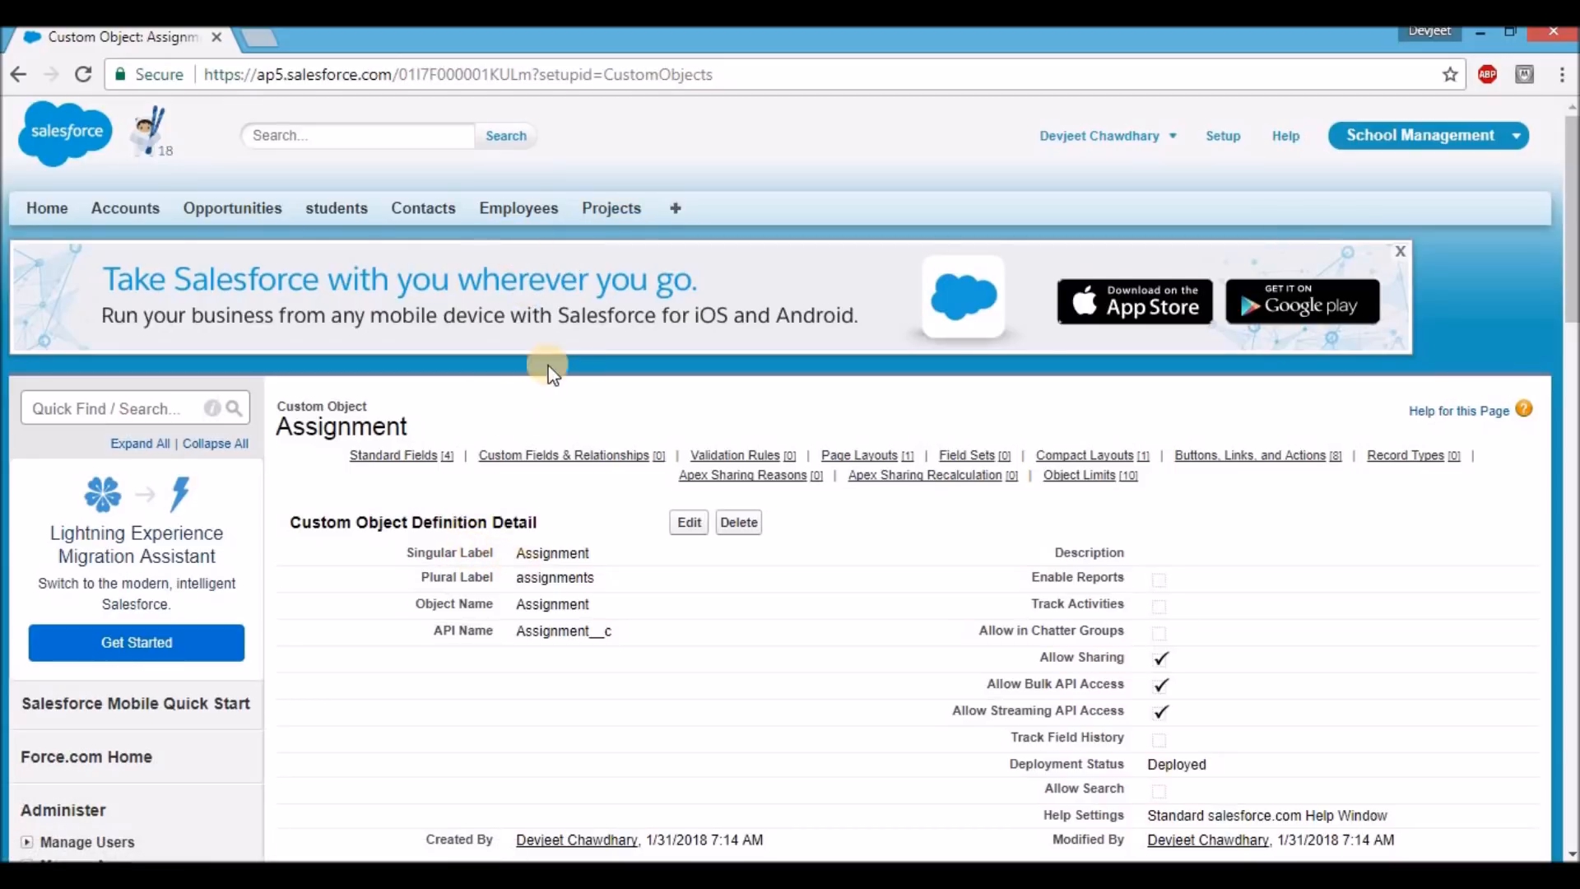
Go to the custom objects list in Setup and open the Assignment object's definition
{"action": "left_click", "coordinate": [1214, 134]}
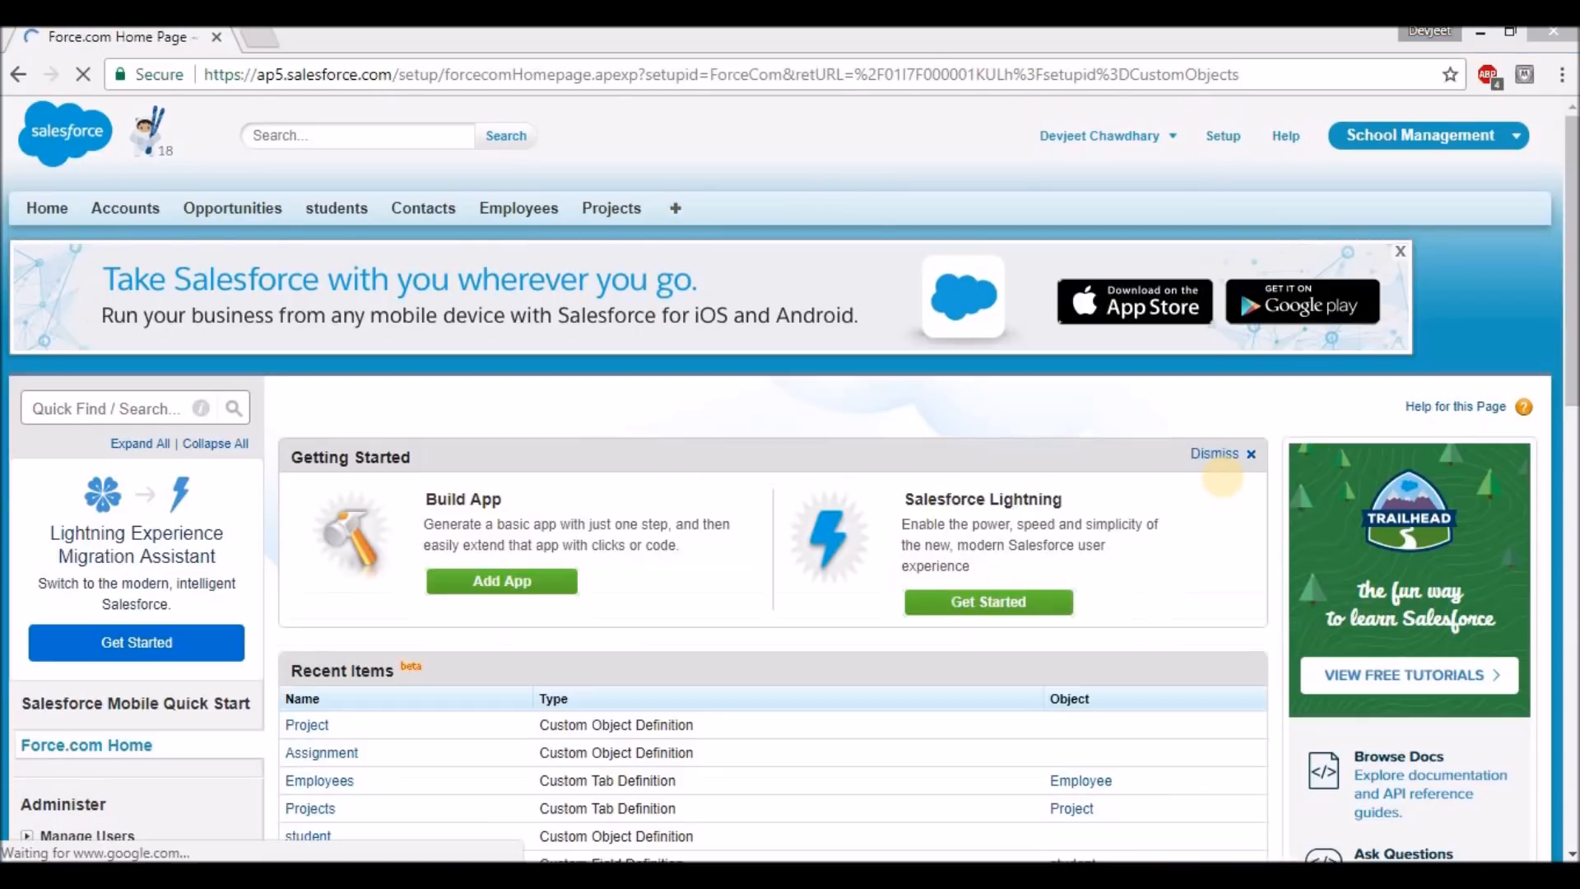
{"action": "scroll", "coordinate": [1193, 518], "scroll_direction": "down", "scroll_amount": 5}
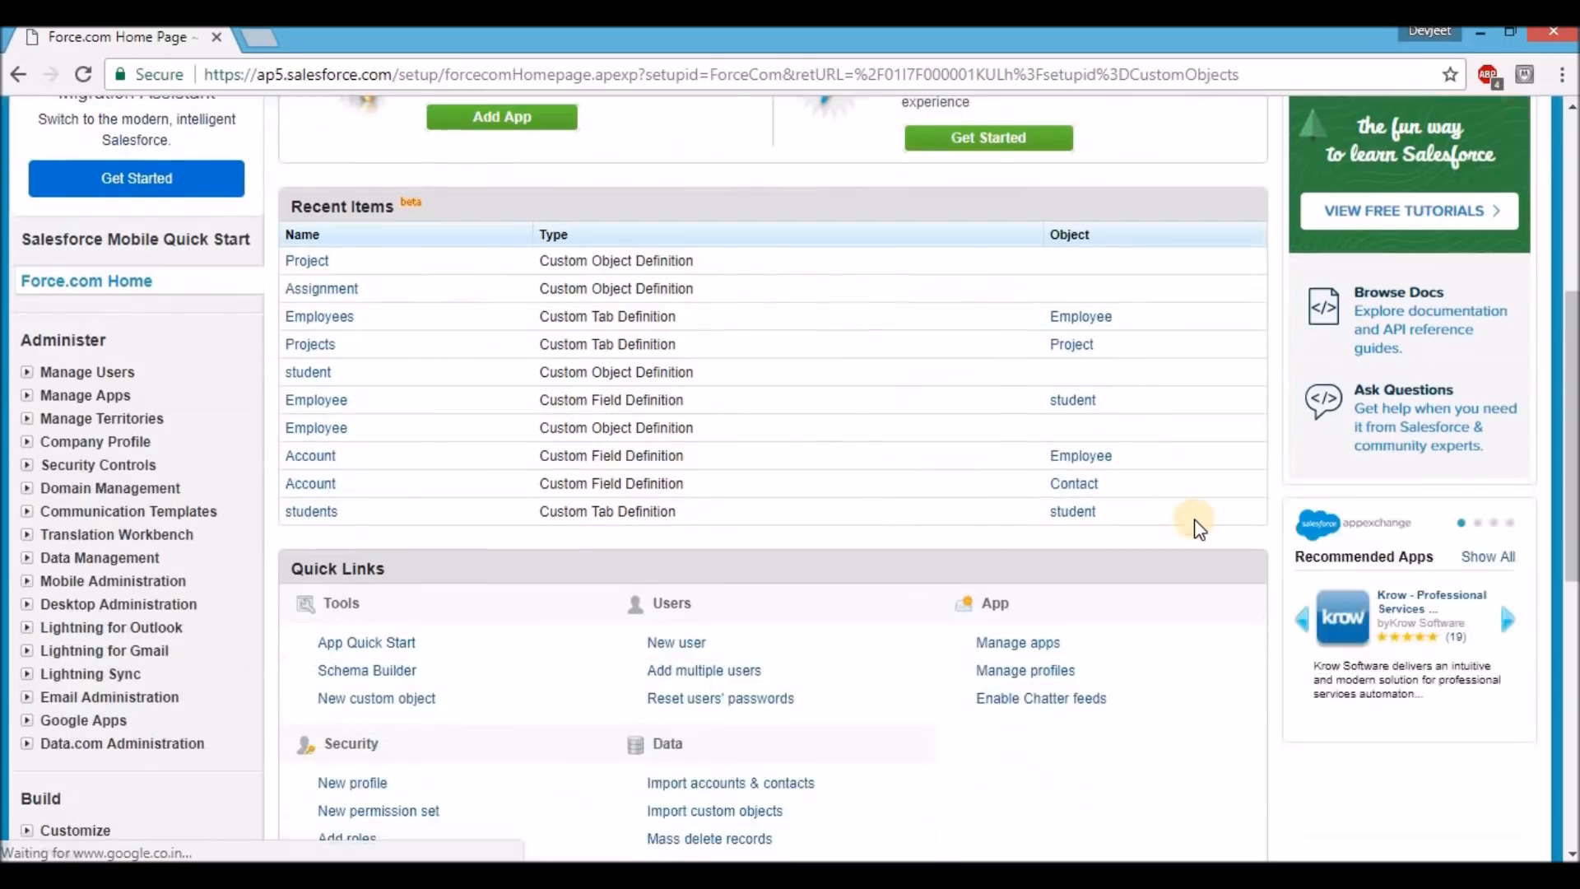
{"action": "scroll", "coordinate": [1194, 518], "scroll_direction": "down", "scroll_amount": 4}
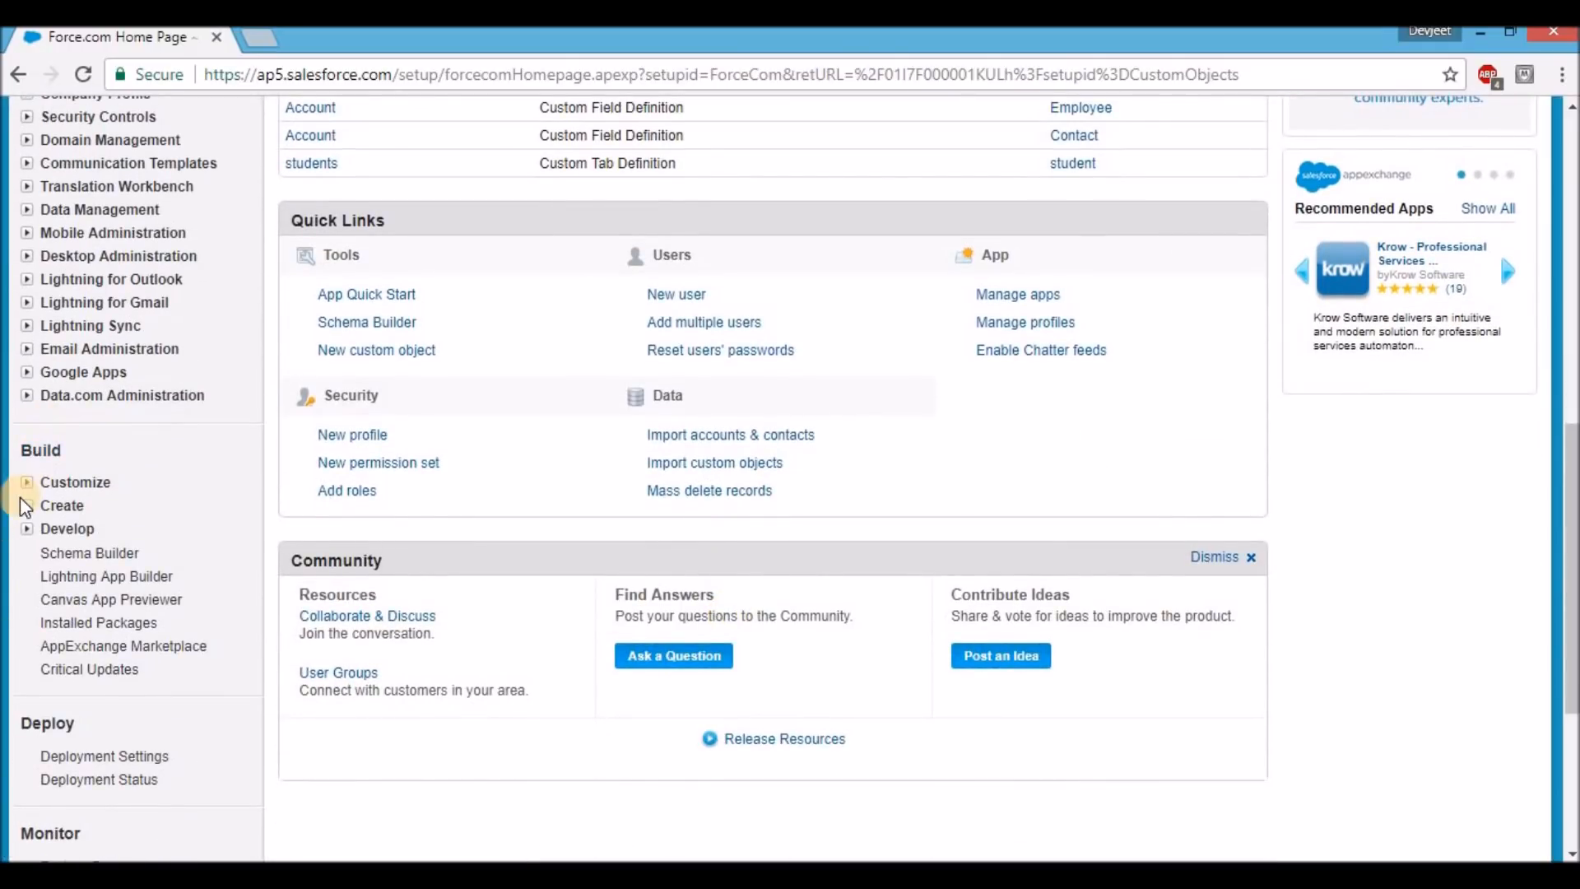
{"action": "left_click", "coordinate": [25, 505]}
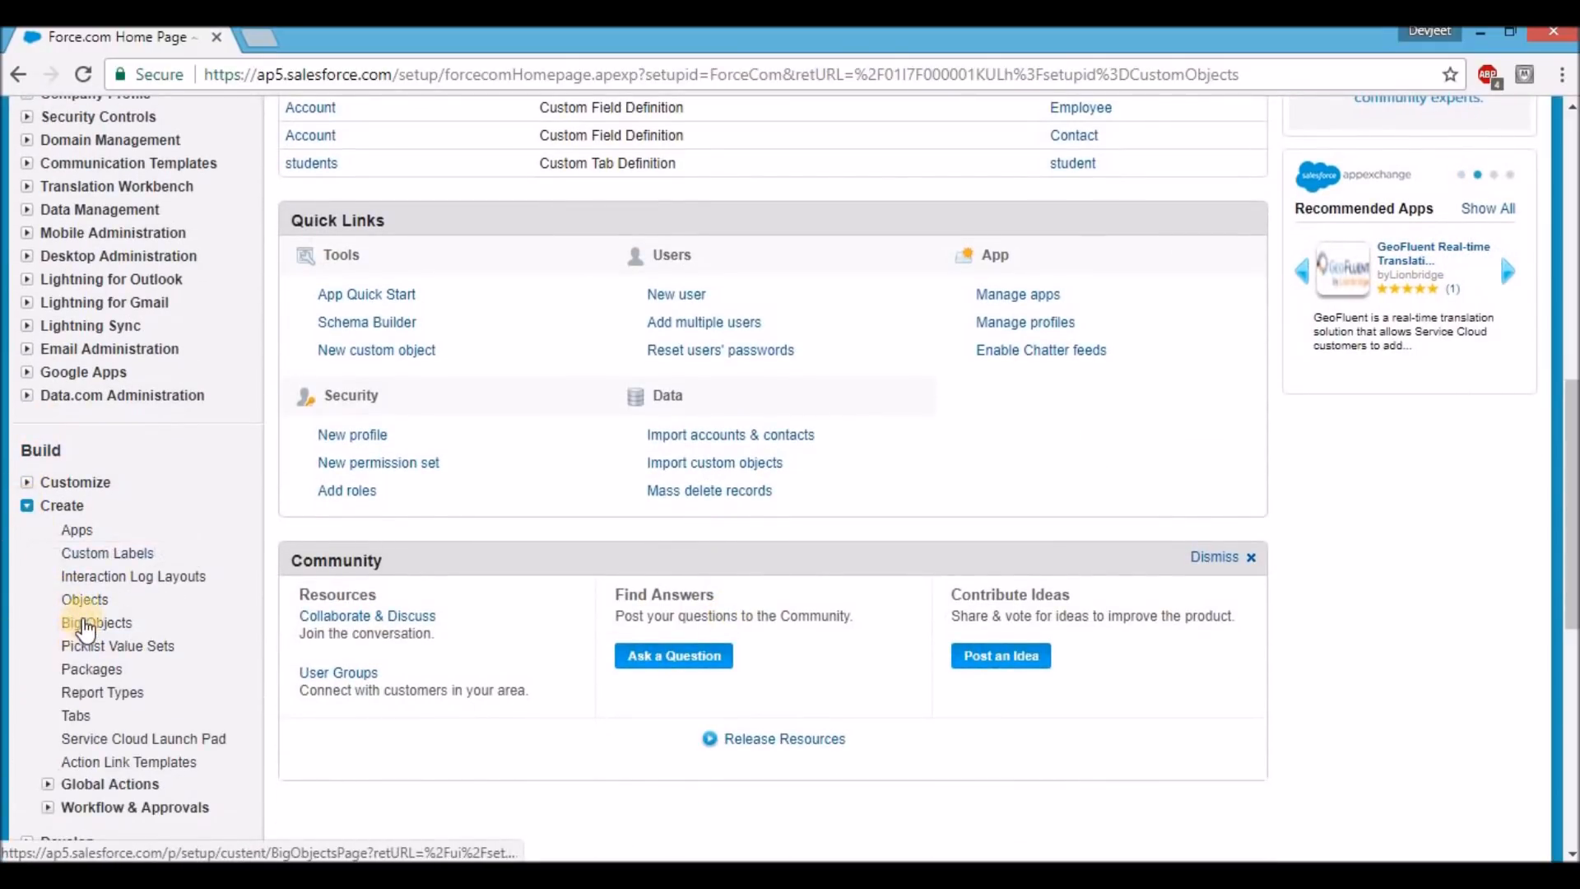
{"action": "left_click", "coordinate": [86, 606]}
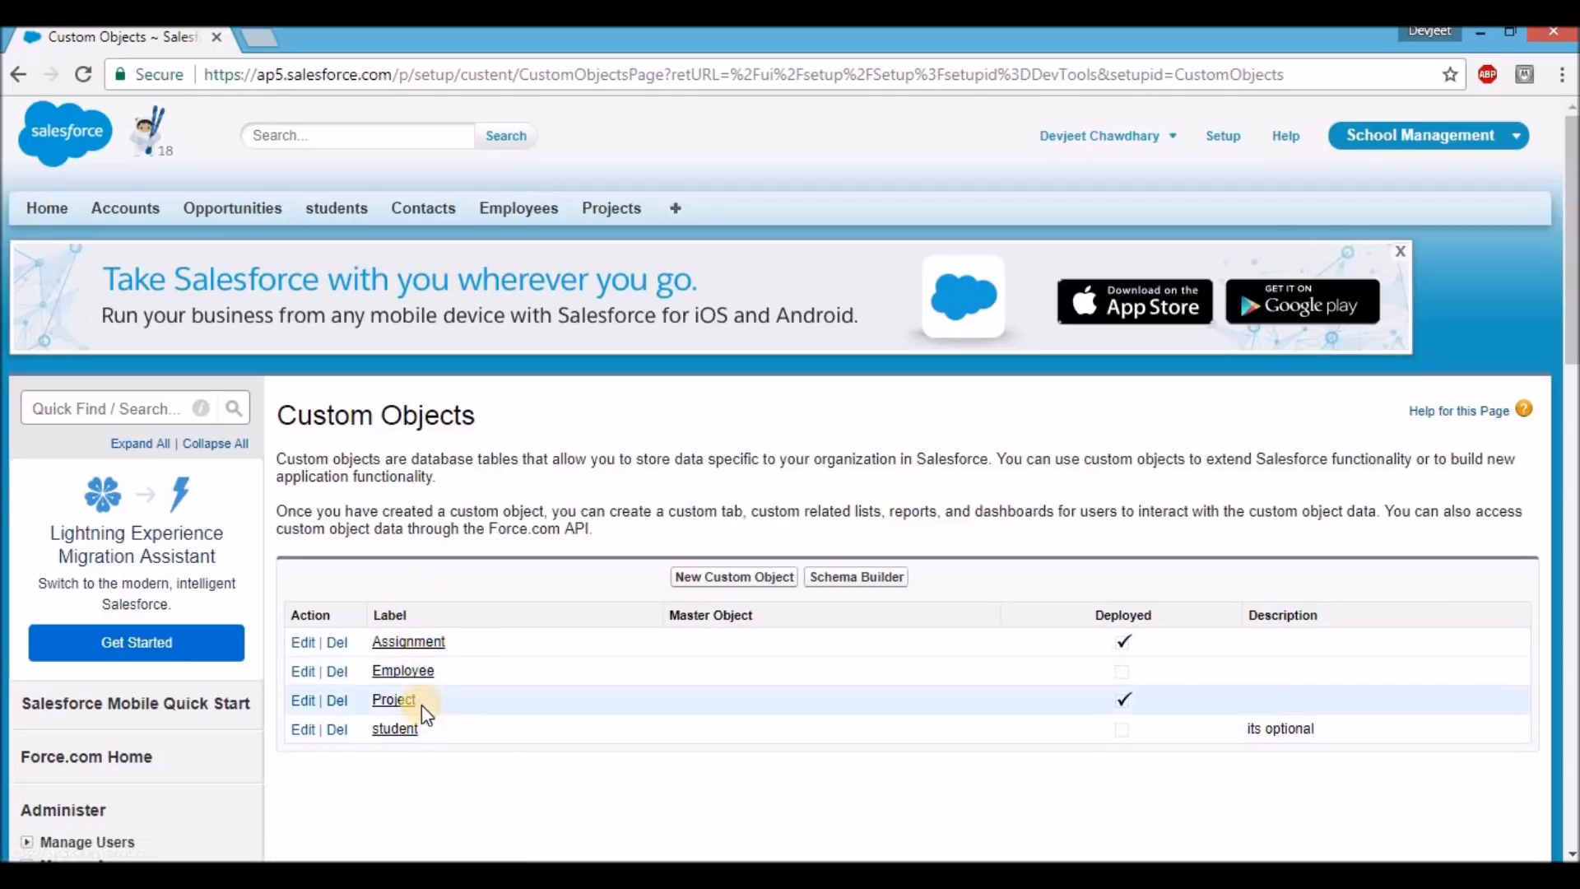
{"action": "left_click", "coordinate": [418, 649]}
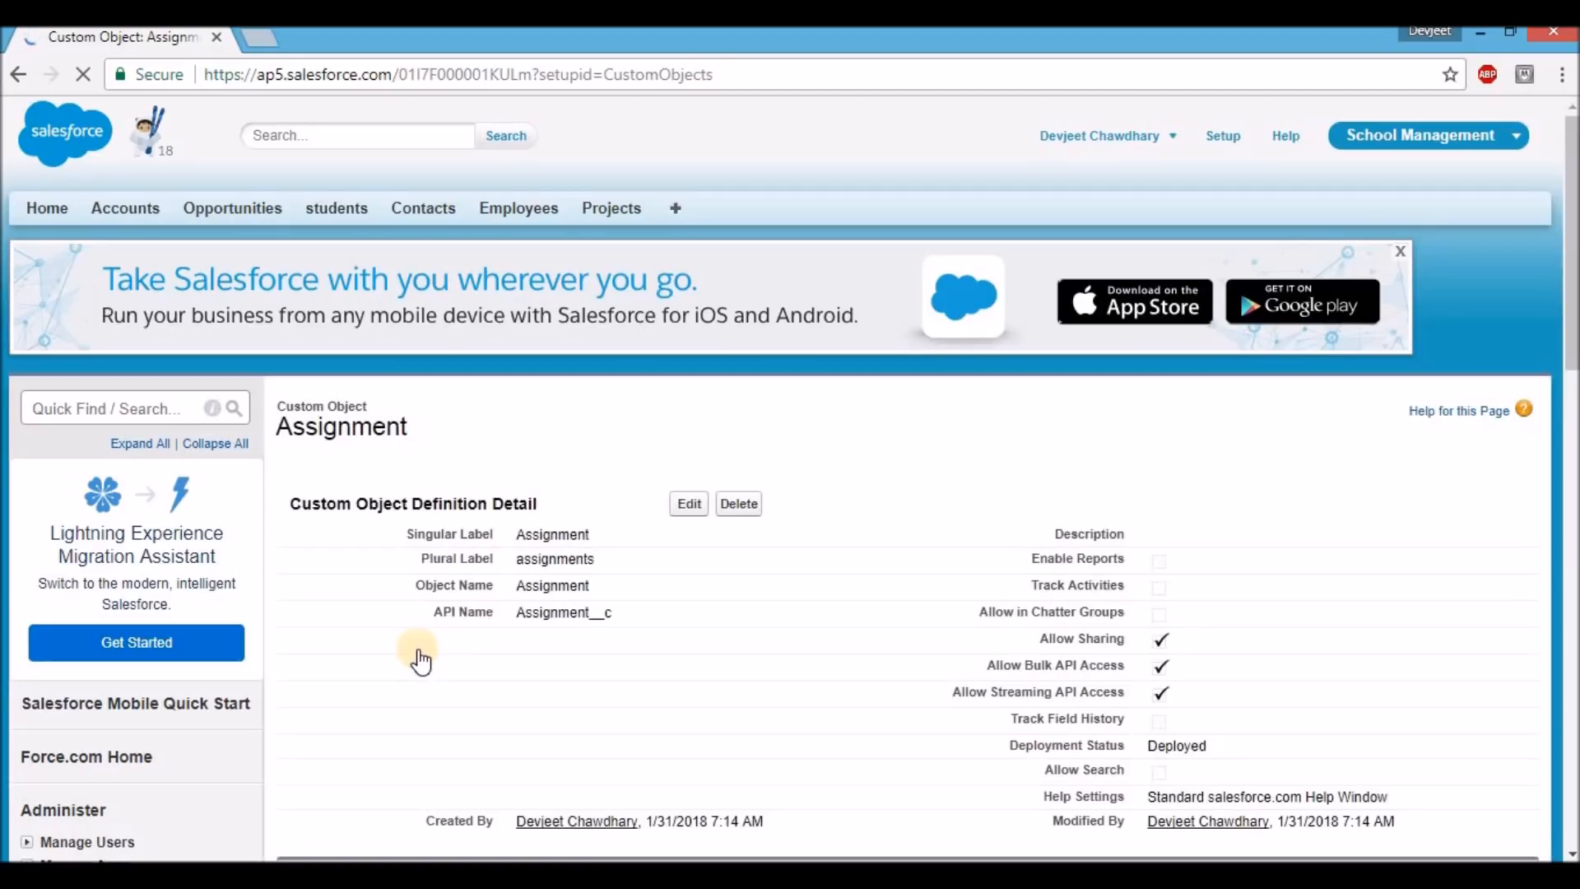
Start a new custom field on the Assignment object with the data type Lookup Relationship
{"action": "scroll", "coordinate": [422, 658], "scroll_direction": "down", "scroll_amount": 5}
{"action": "scroll", "coordinate": [420, 659], "scroll_direction": "down", "scroll_amount": 1}
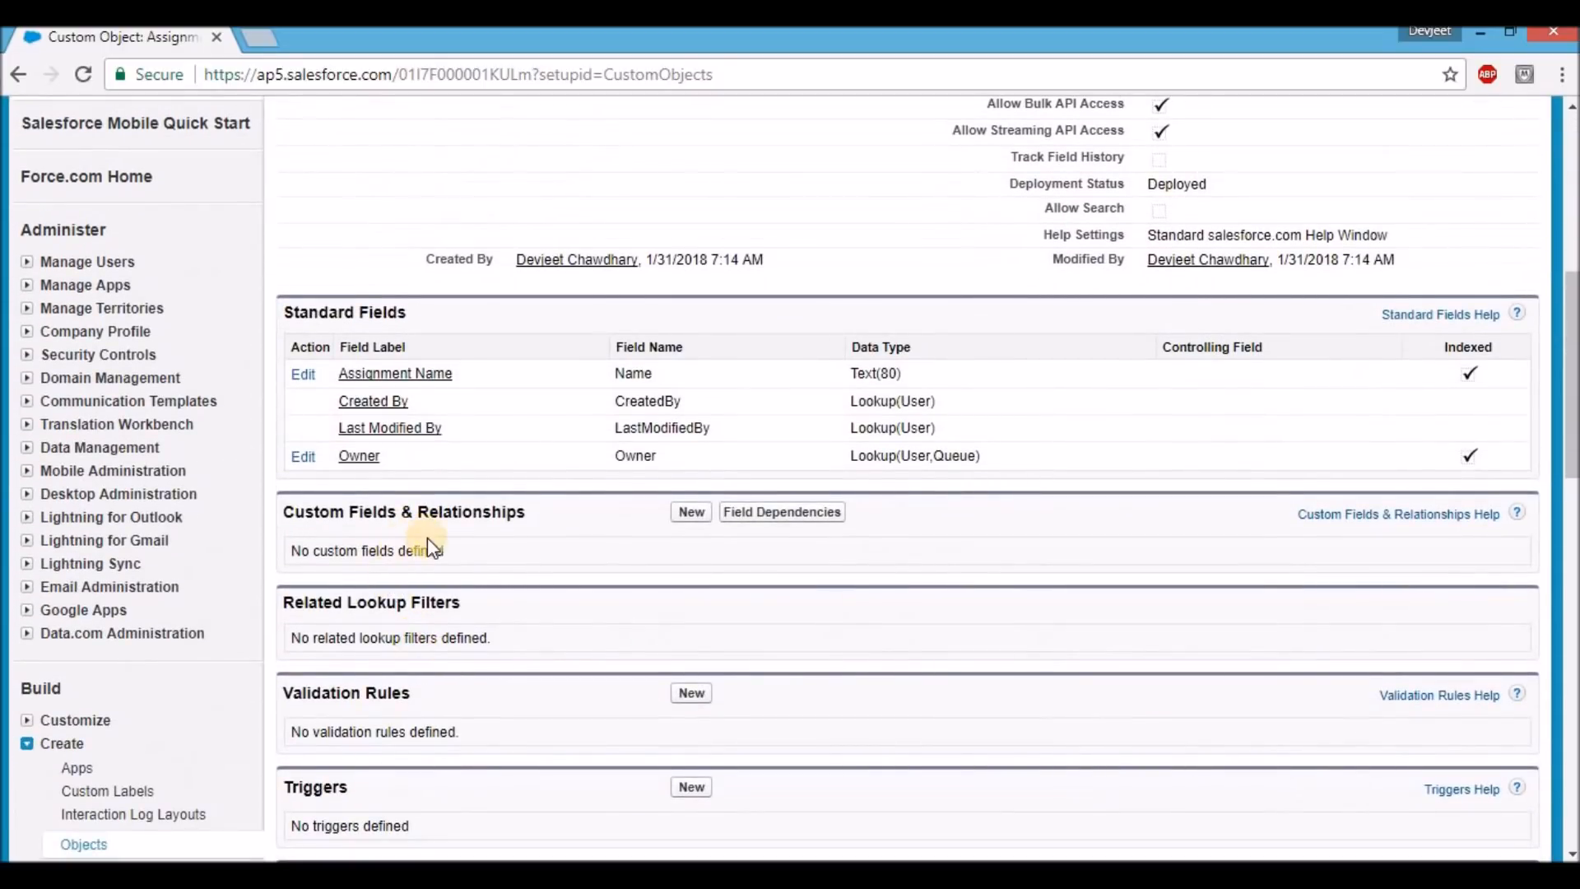
{"action": "left_click", "coordinate": [691, 511]}
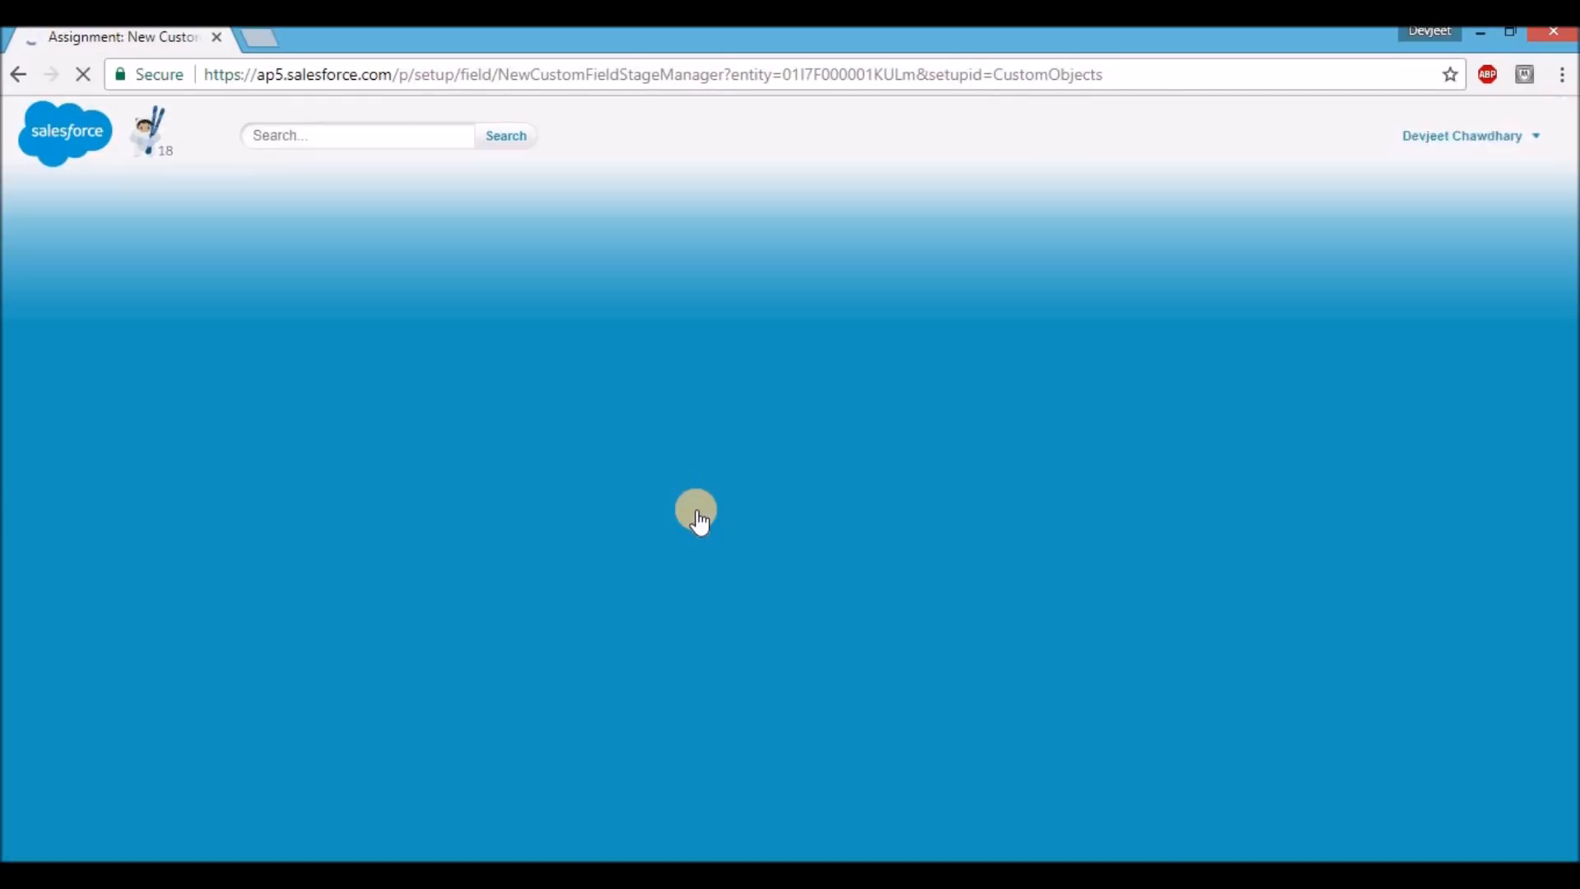
{"action": "scroll", "coordinate": [694, 518], "scroll_direction": "down", "scroll_amount": 3}
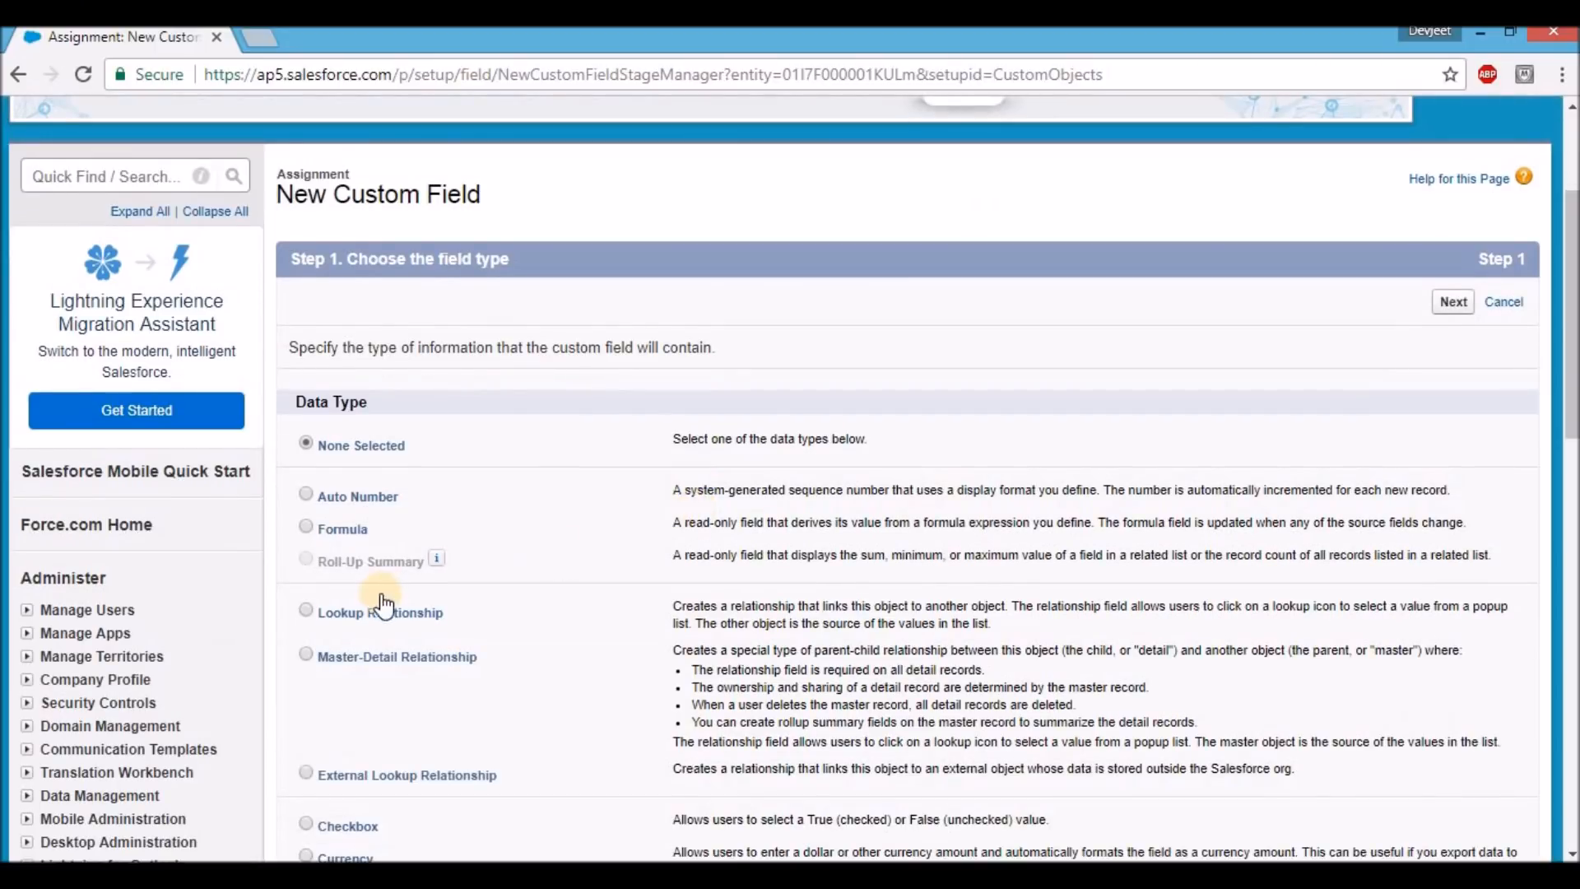
{"action": "left_click", "coordinate": [306, 611]}
{"action": "left_click", "coordinate": [1469, 302]}
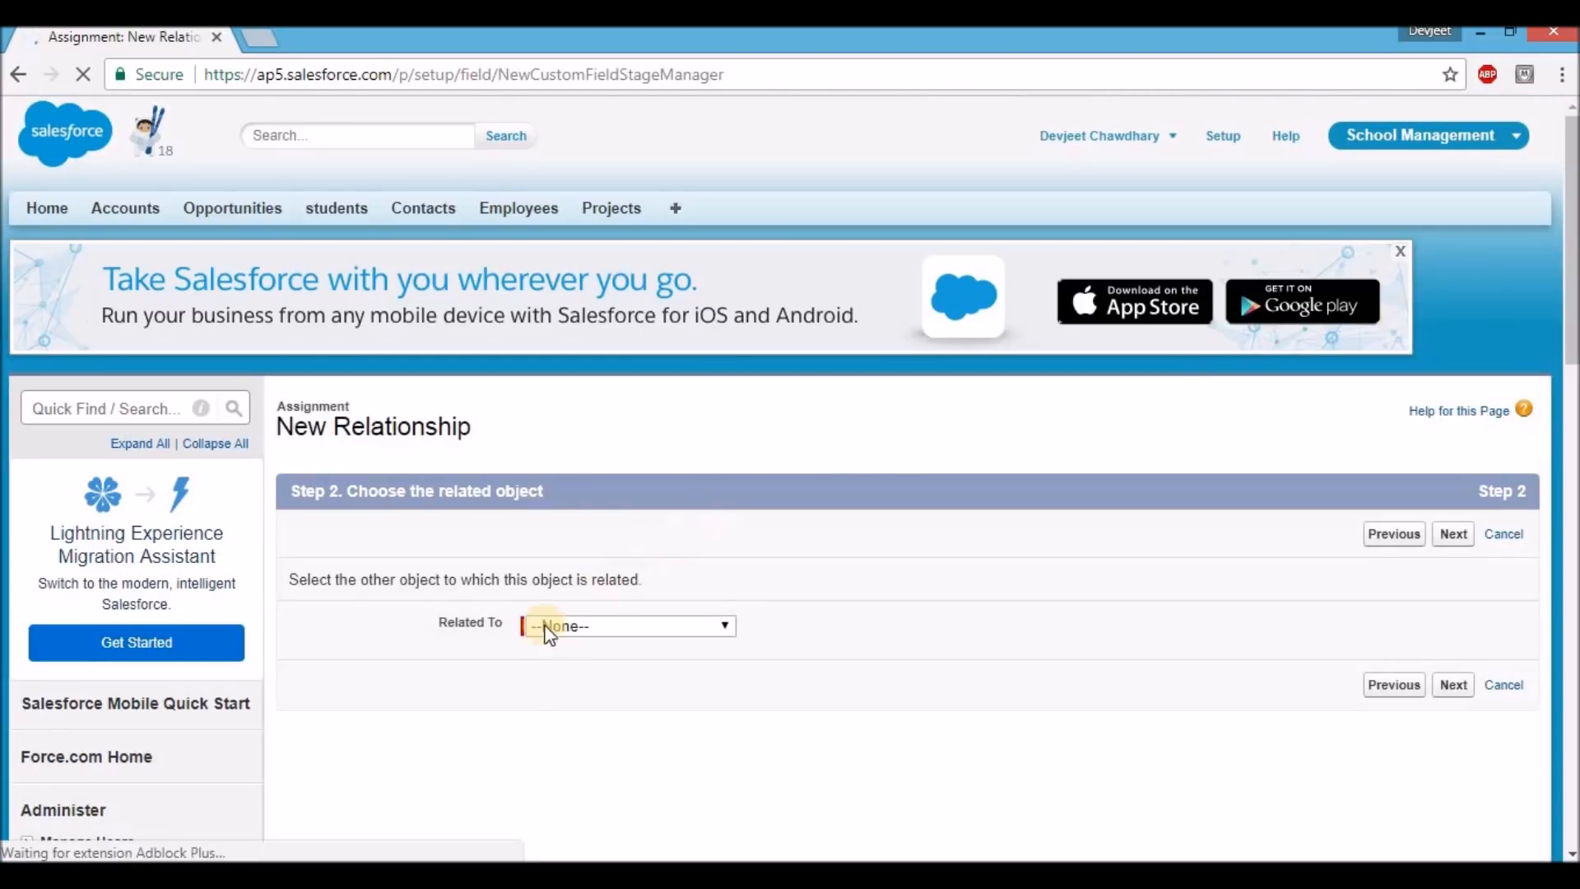
Relate the Assignment lookup field to the Project object and proceed to its label and name settings
{"action": "left_click", "coordinate": [566, 632]}
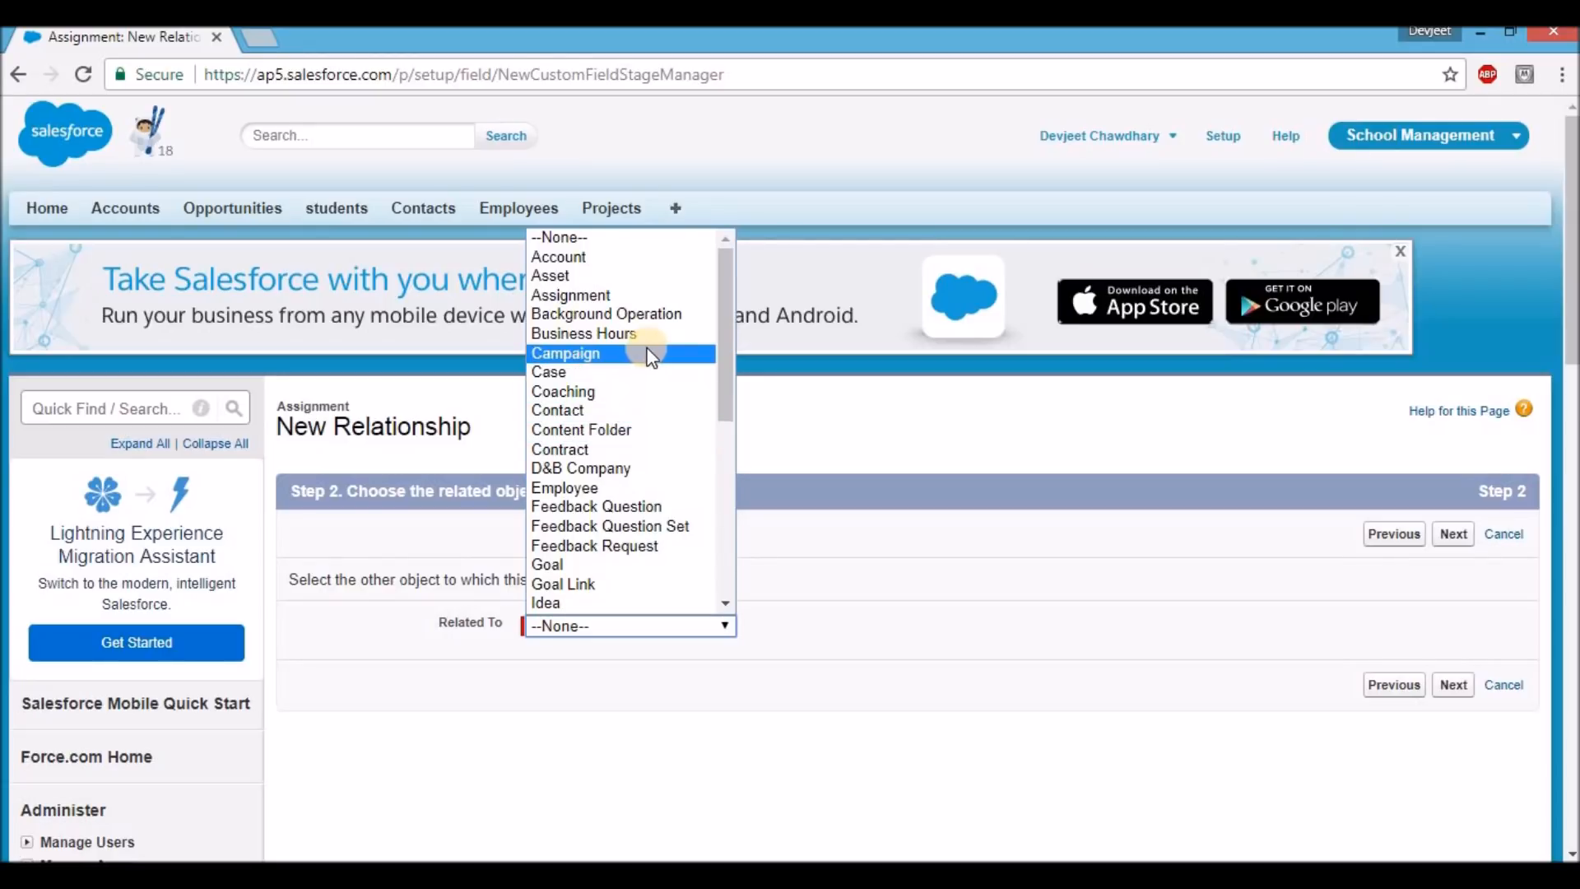
{"action": "scroll", "coordinate": [630, 362], "scroll_direction": "down", "scroll_amount": 7}
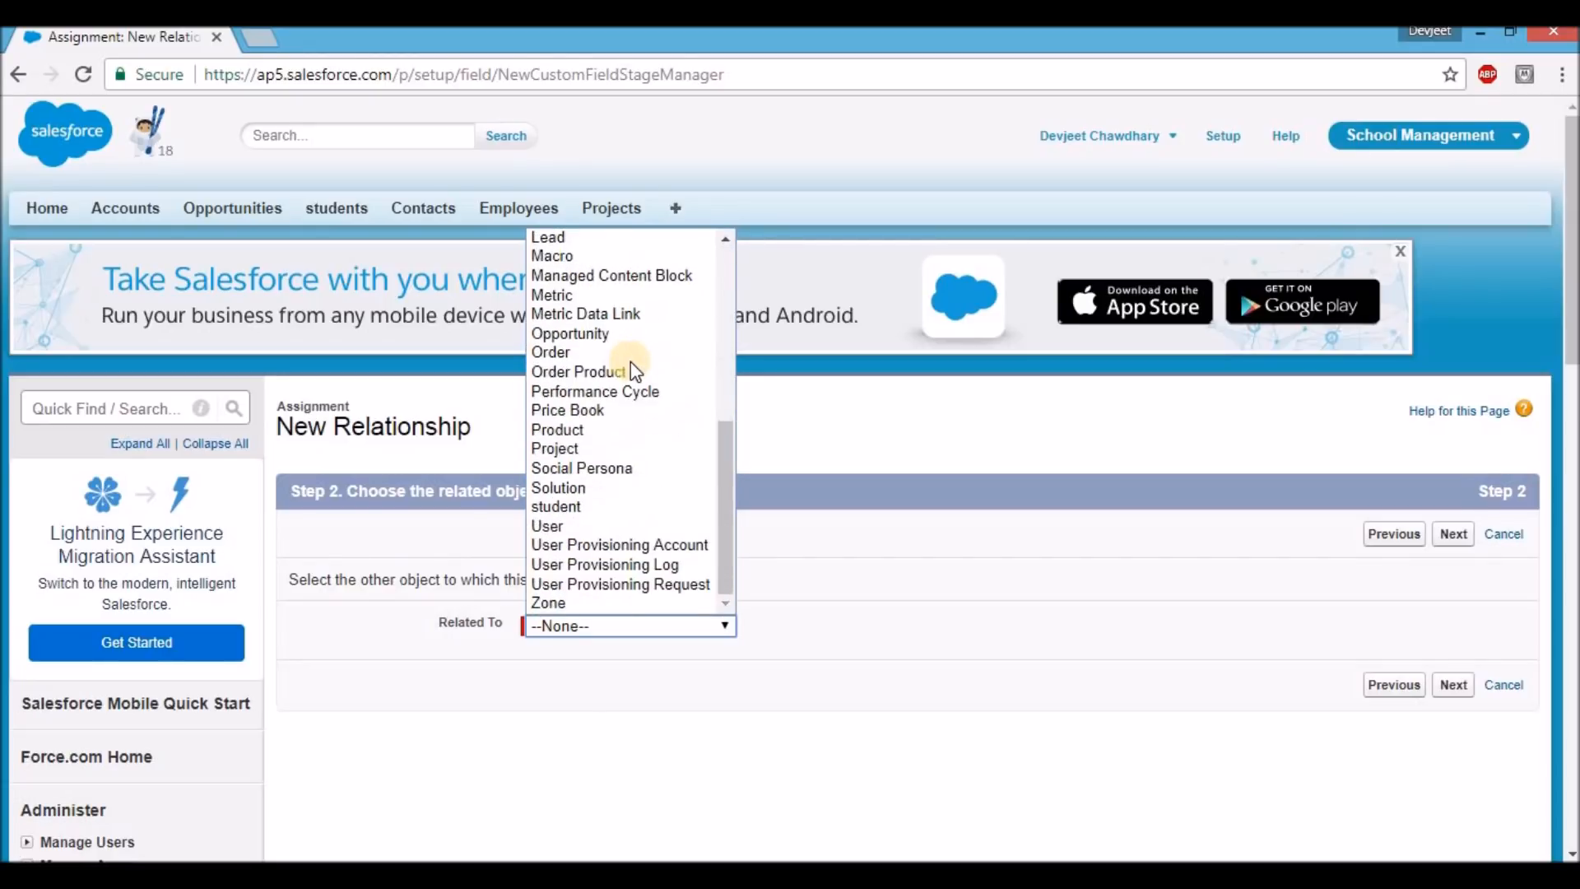
{"action": "left_click", "coordinate": [620, 448]}
{"action": "left_click", "coordinate": [1455, 536]}
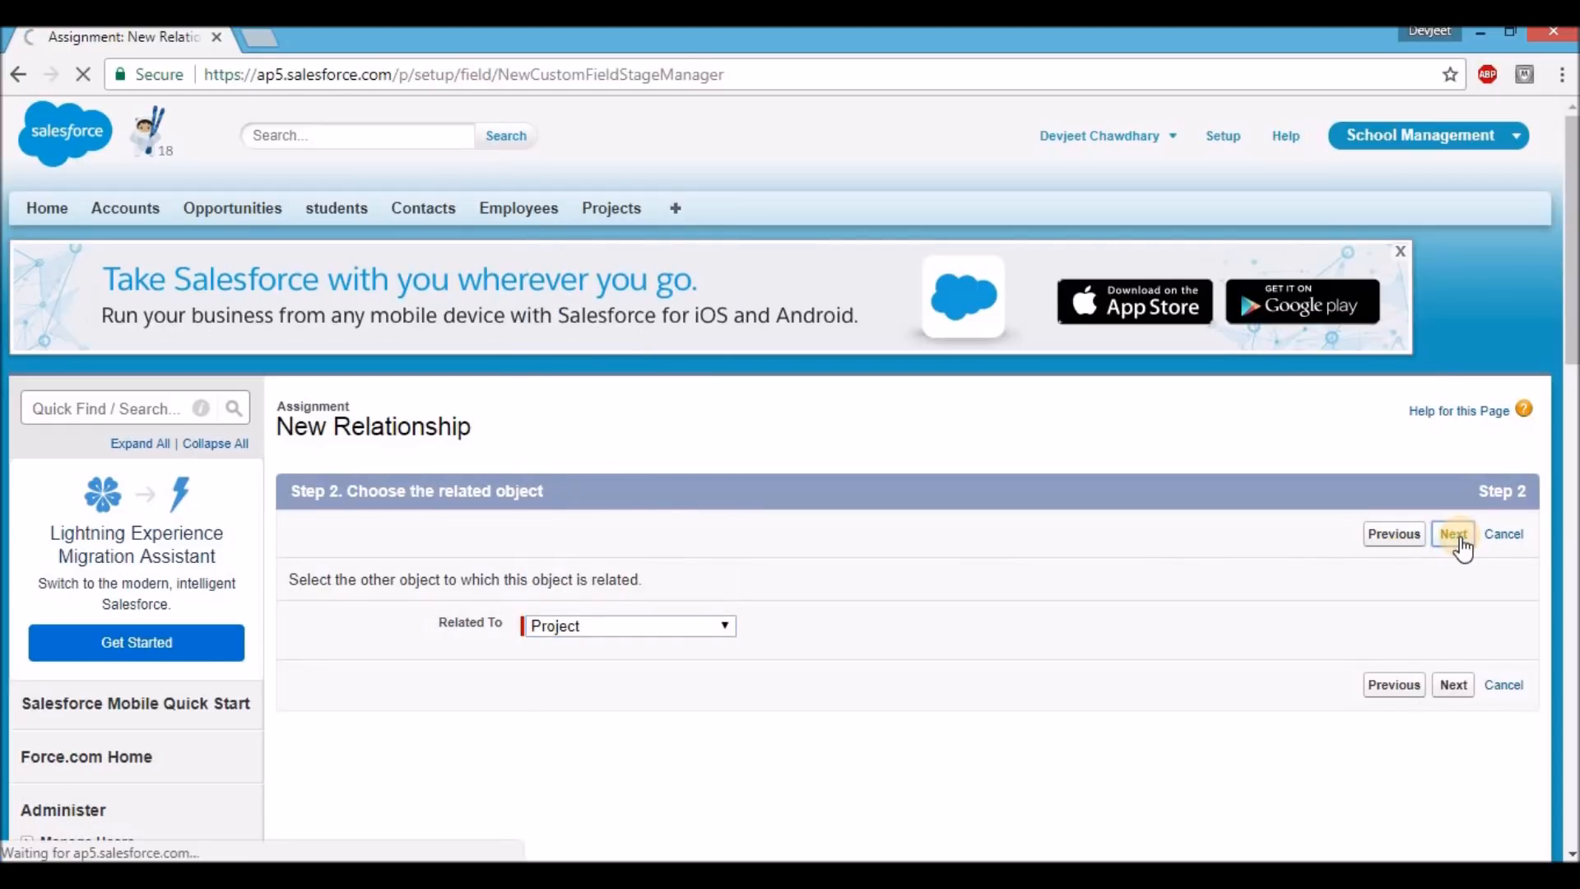
Set the Assignment lookup field's name to Project and proceed to its field-level security
{"action": "left_click", "coordinate": [576, 642]}
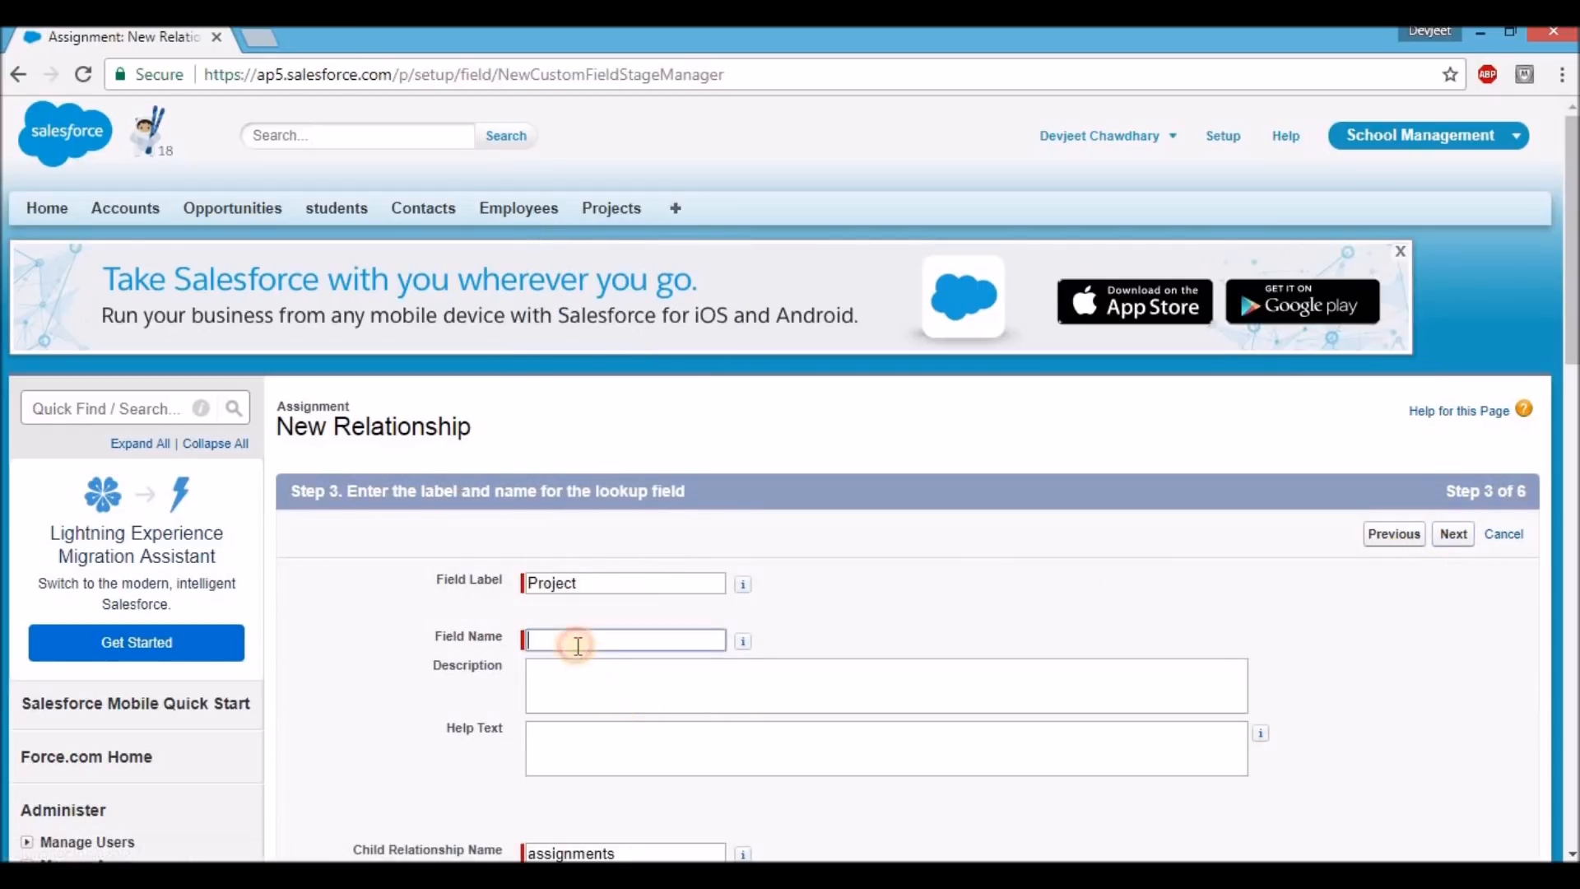
{"action": "type", "text": "Project"}
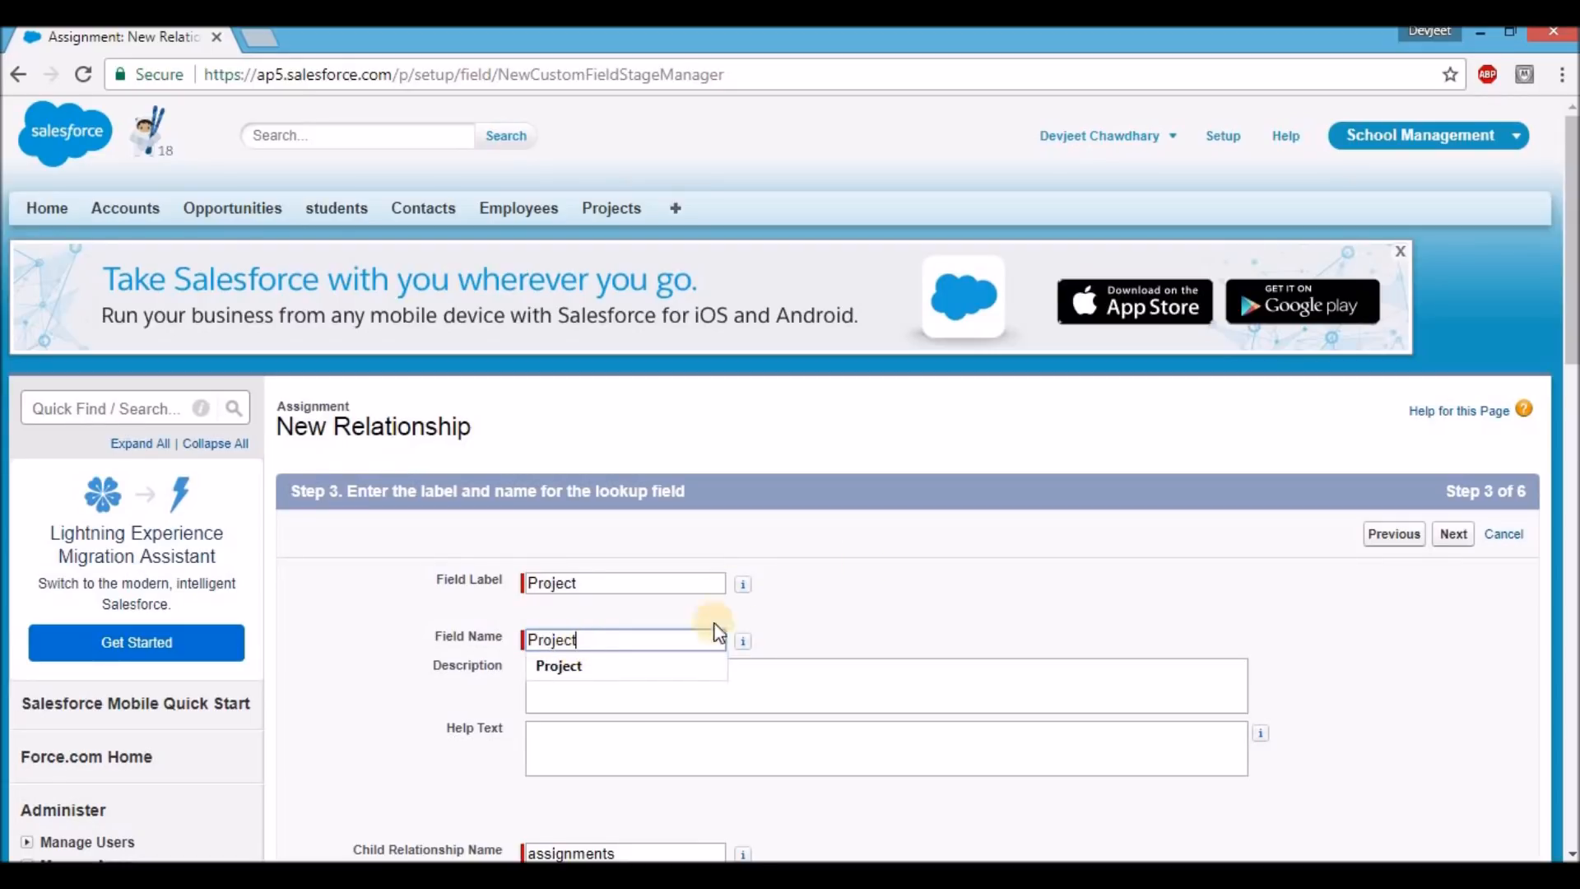
{"action": "left_click", "coordinate": [1454, 534]}
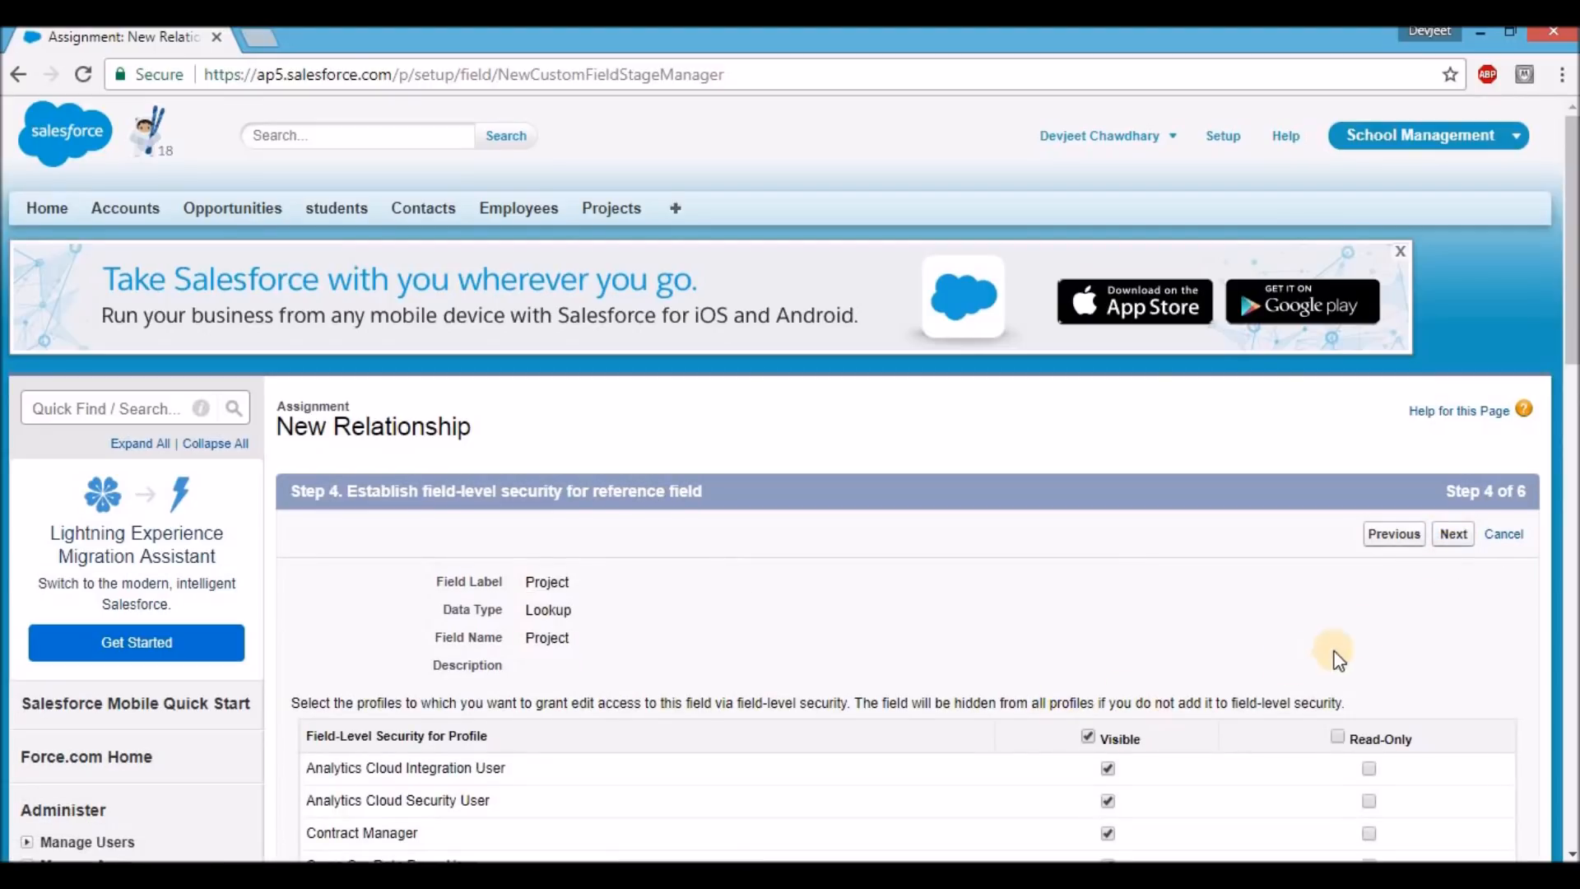
Accept the Project lookup field's default security, page layout and related list settings, and save it while starting another Assignment field
{"action": "left_click", "coordinate": [1456, 540]}
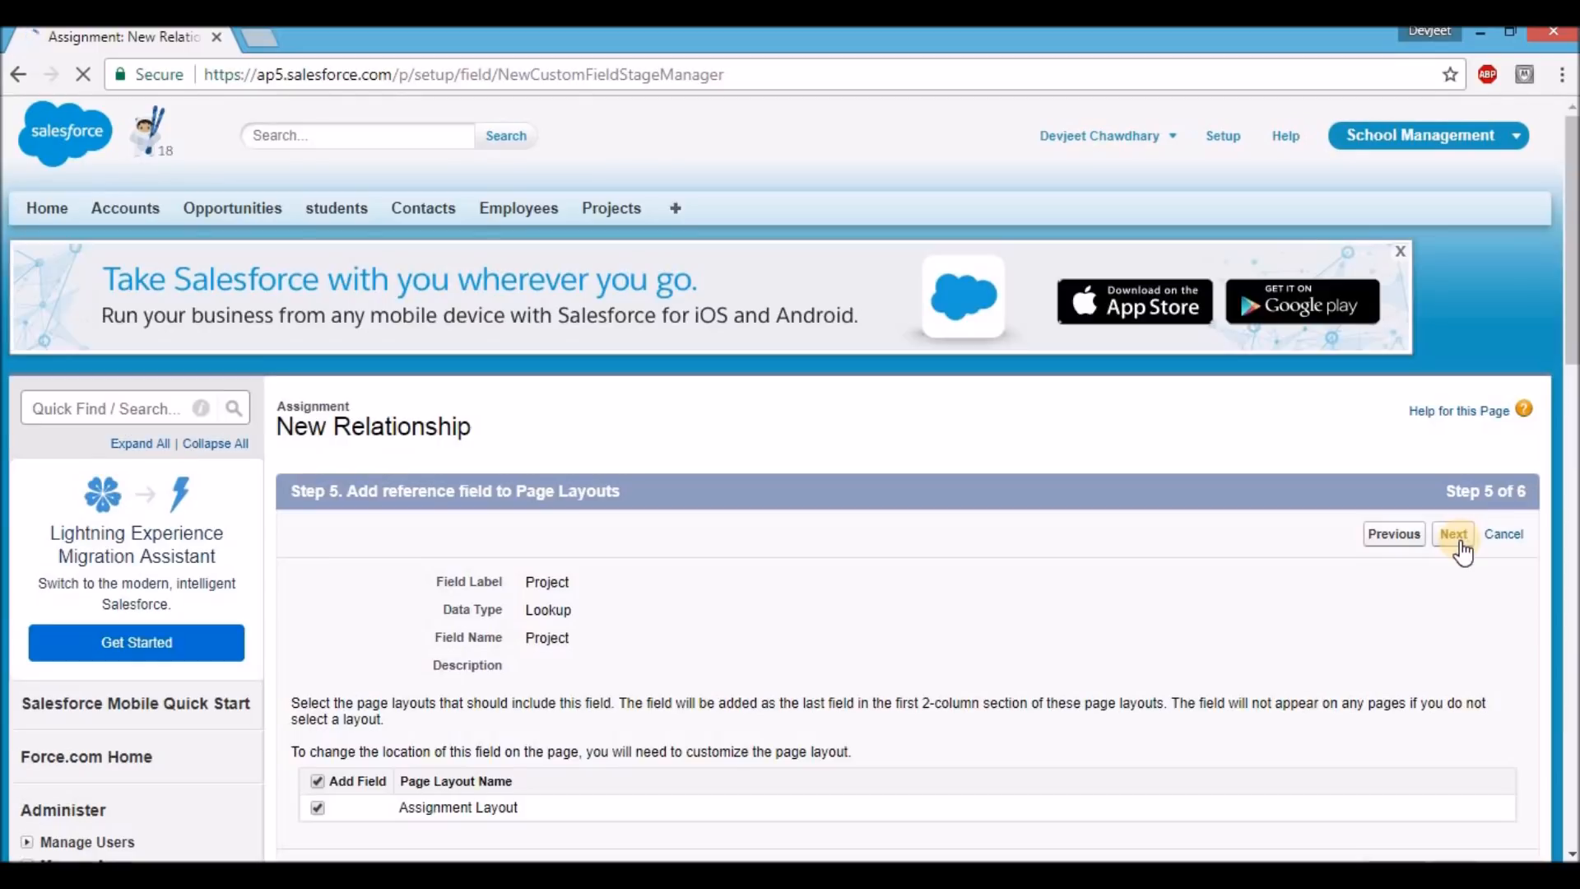
{"action": "left_click", "coordinate": [1460, 542]}
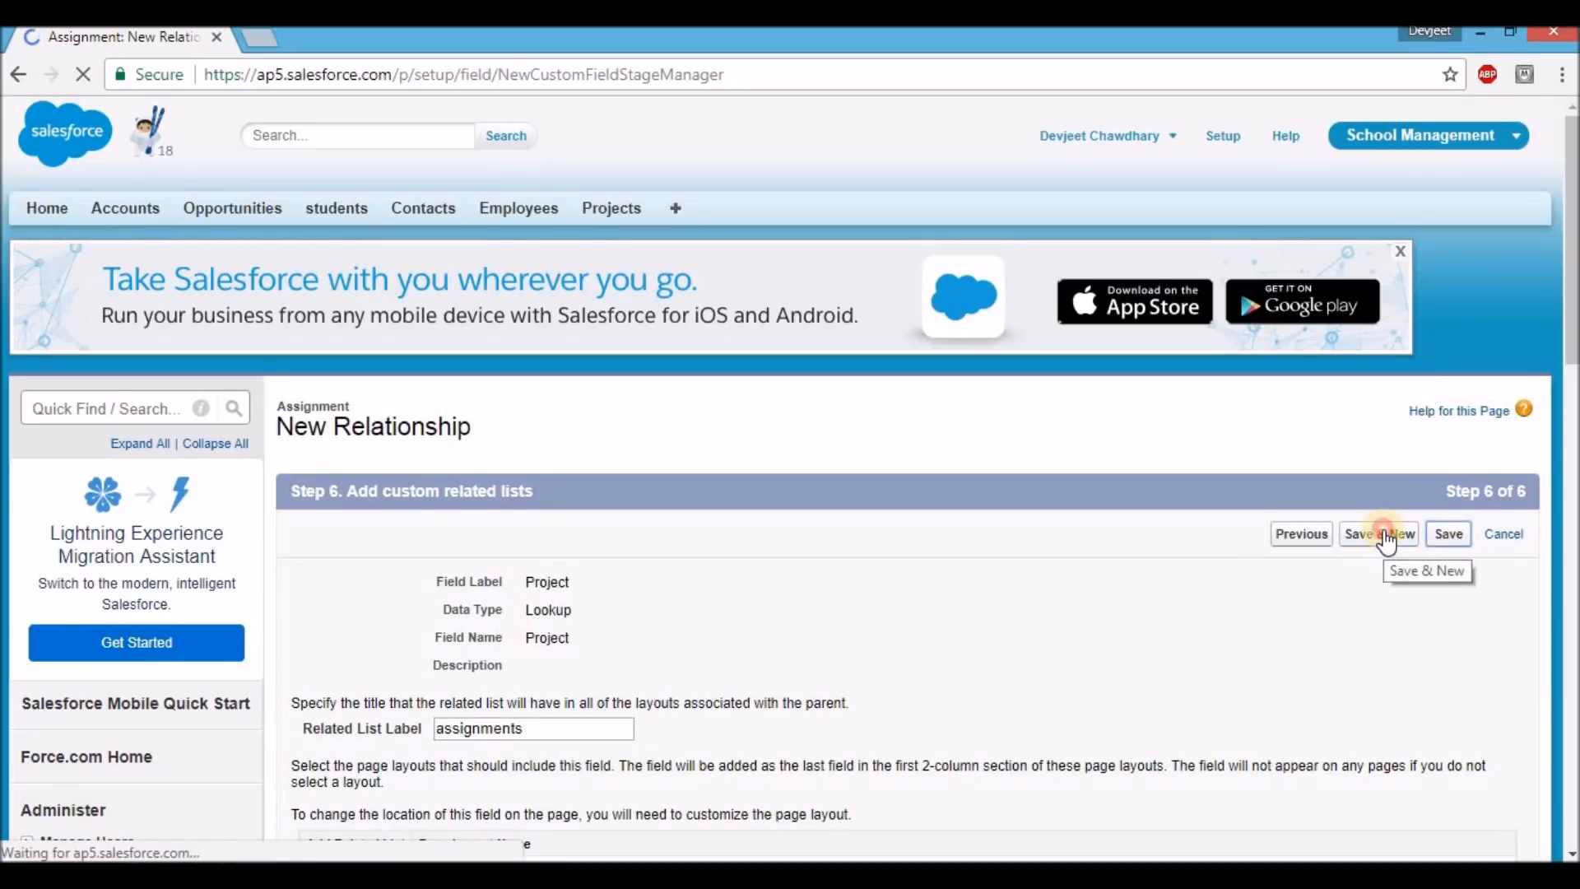
{"action": "left_click", "coordinate": [1385, 535]}
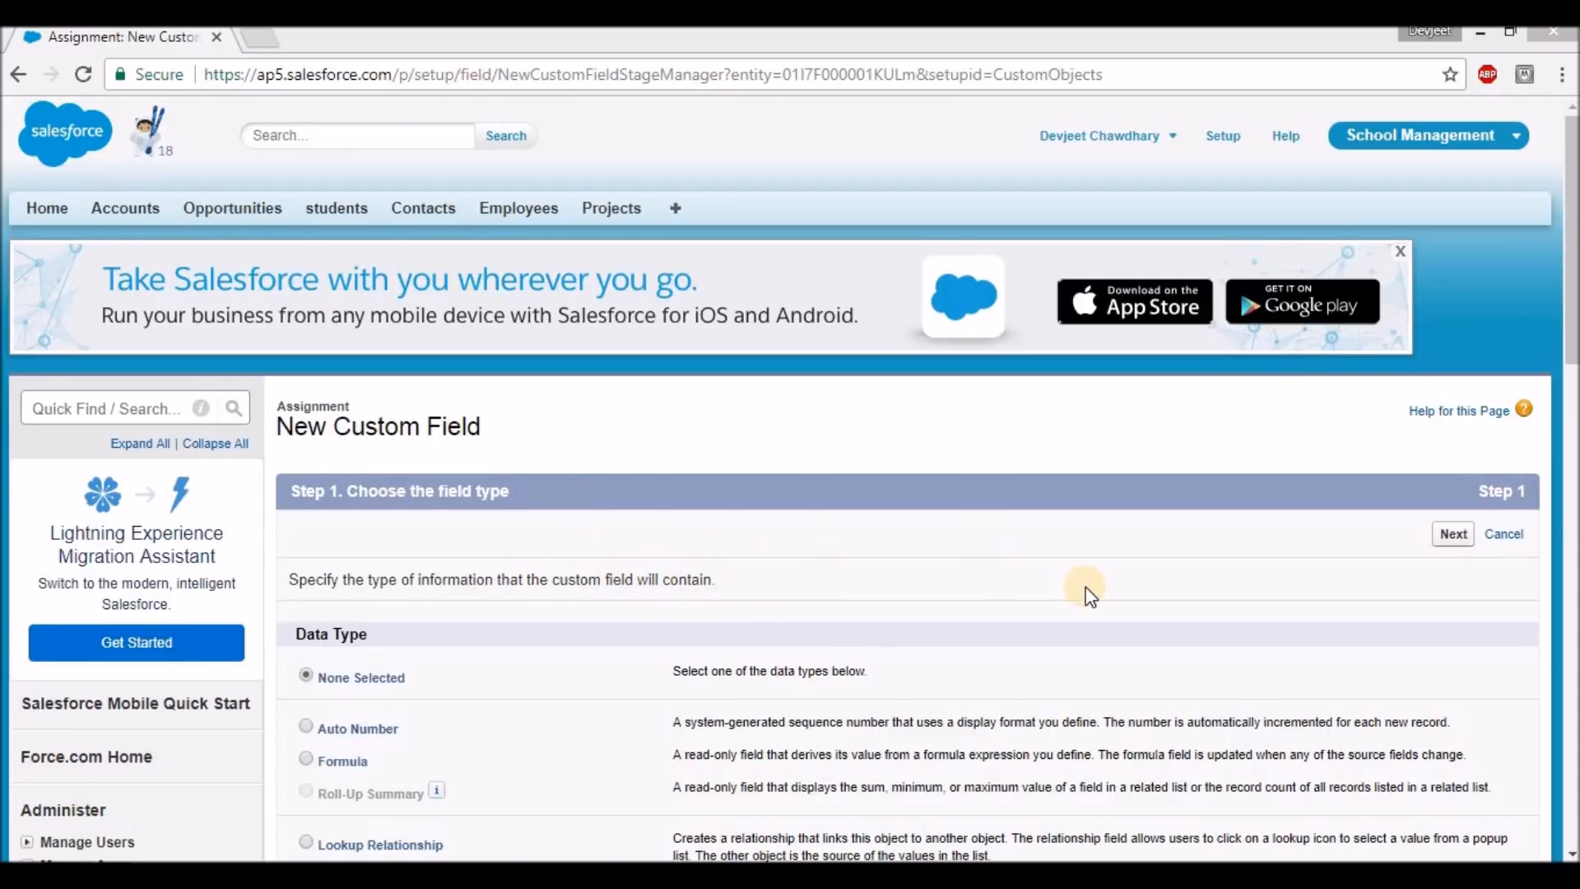
Choose Lookup Relationship as the second Assignment field's data type and proceed to the related object selection
{"action": "scroll", "coordinate": [691, 550], "scroll_direction": "down", "scroll_amount": 1}
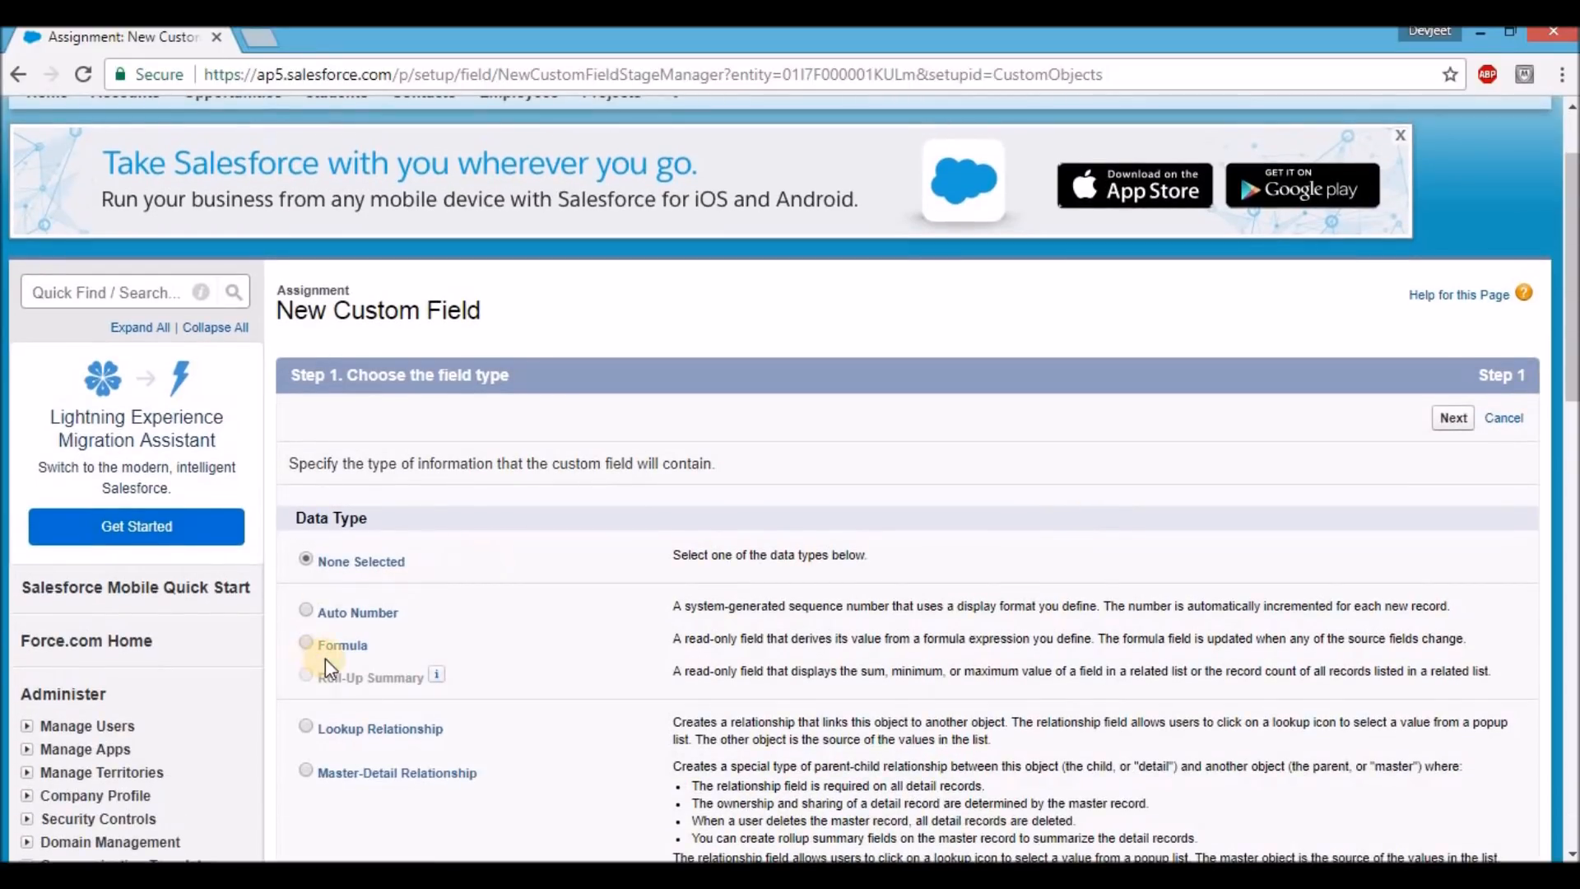
{"action": "left_click", "coordinate": [306, 729]}
{"action": "left_click", "coordinate": [1453, 421]}
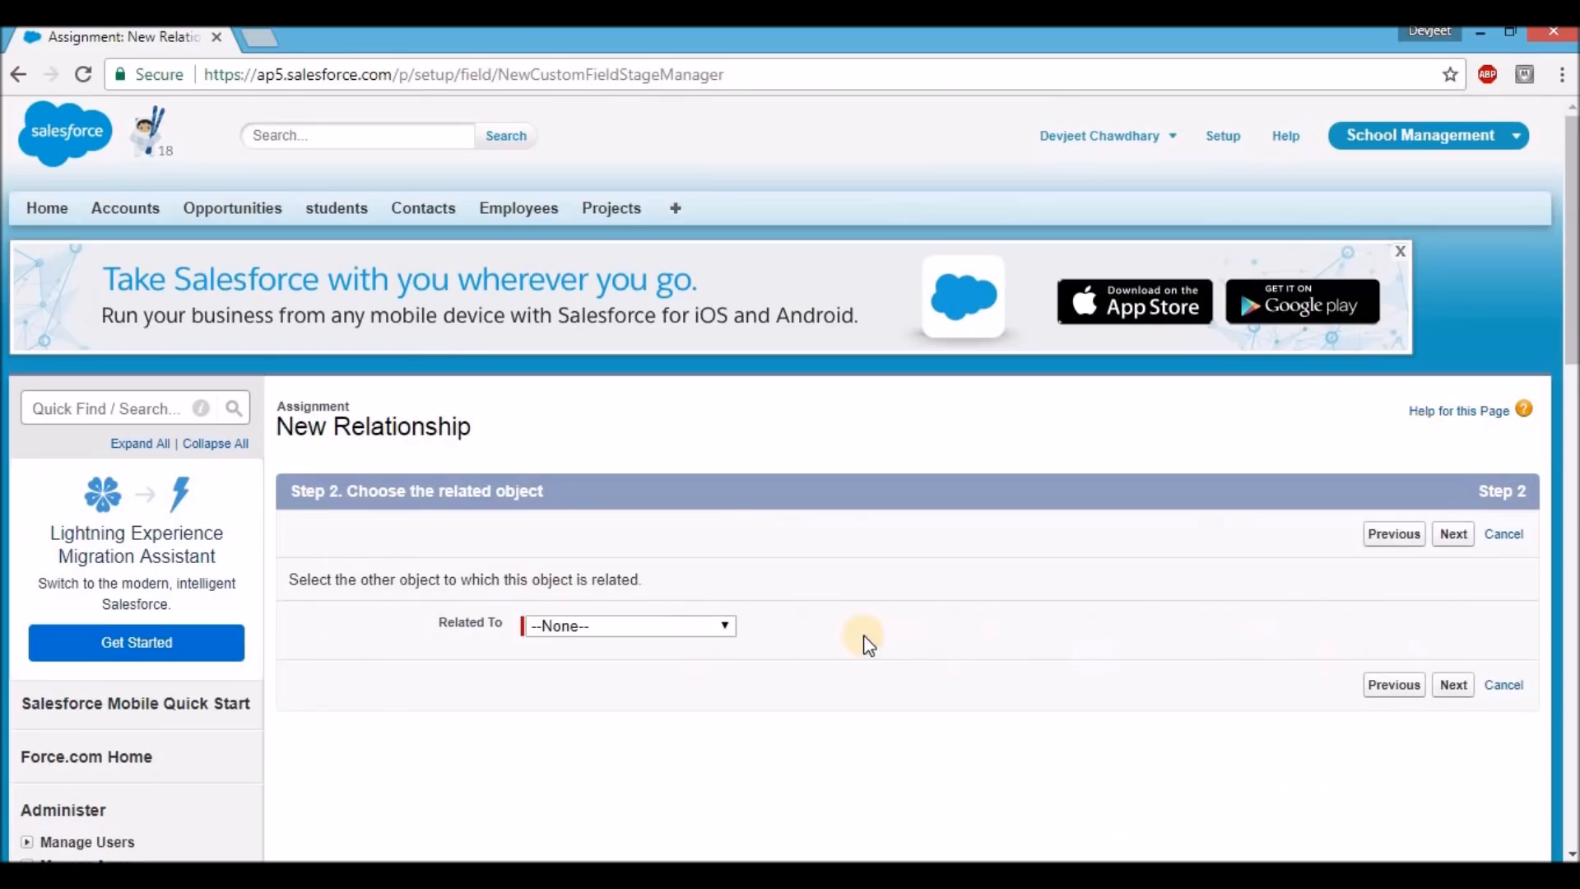
Relate the second Assignment lookup field to the Employee object and proceed to its label and name settings
{"action": "left_click", "coordinate": [659, 627]}
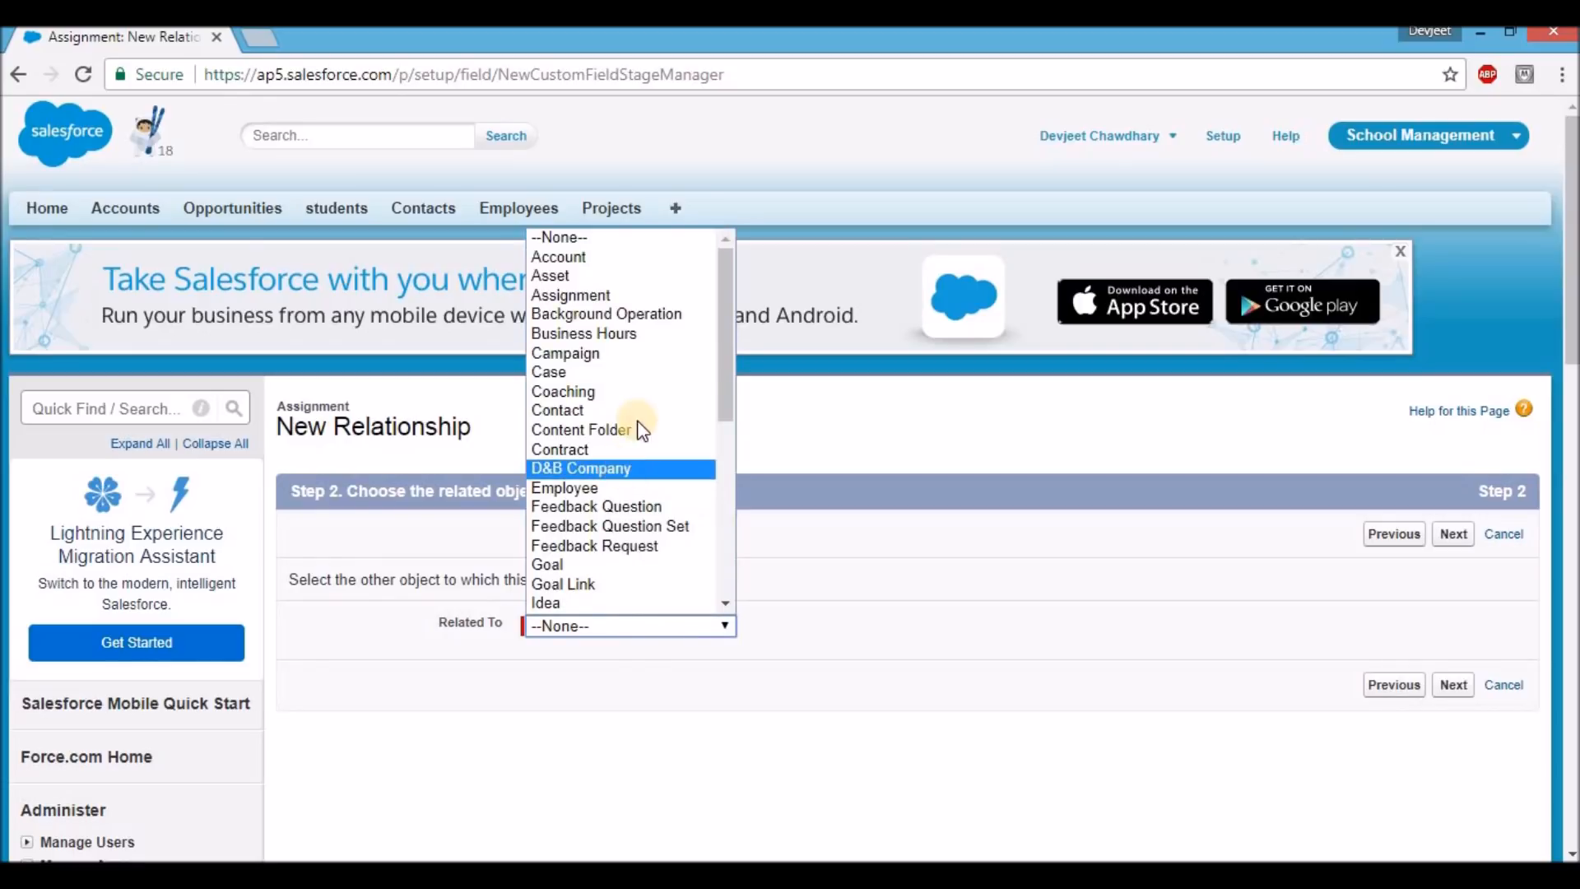
{"action": "scroll", "coordinate": [652, 385], "scroll_direction": "down", "scroll_amount": 3}
{"action": "scroll", "coordinate": [571, 423], "scroll_direction": "up", "scroll_amount": 3}
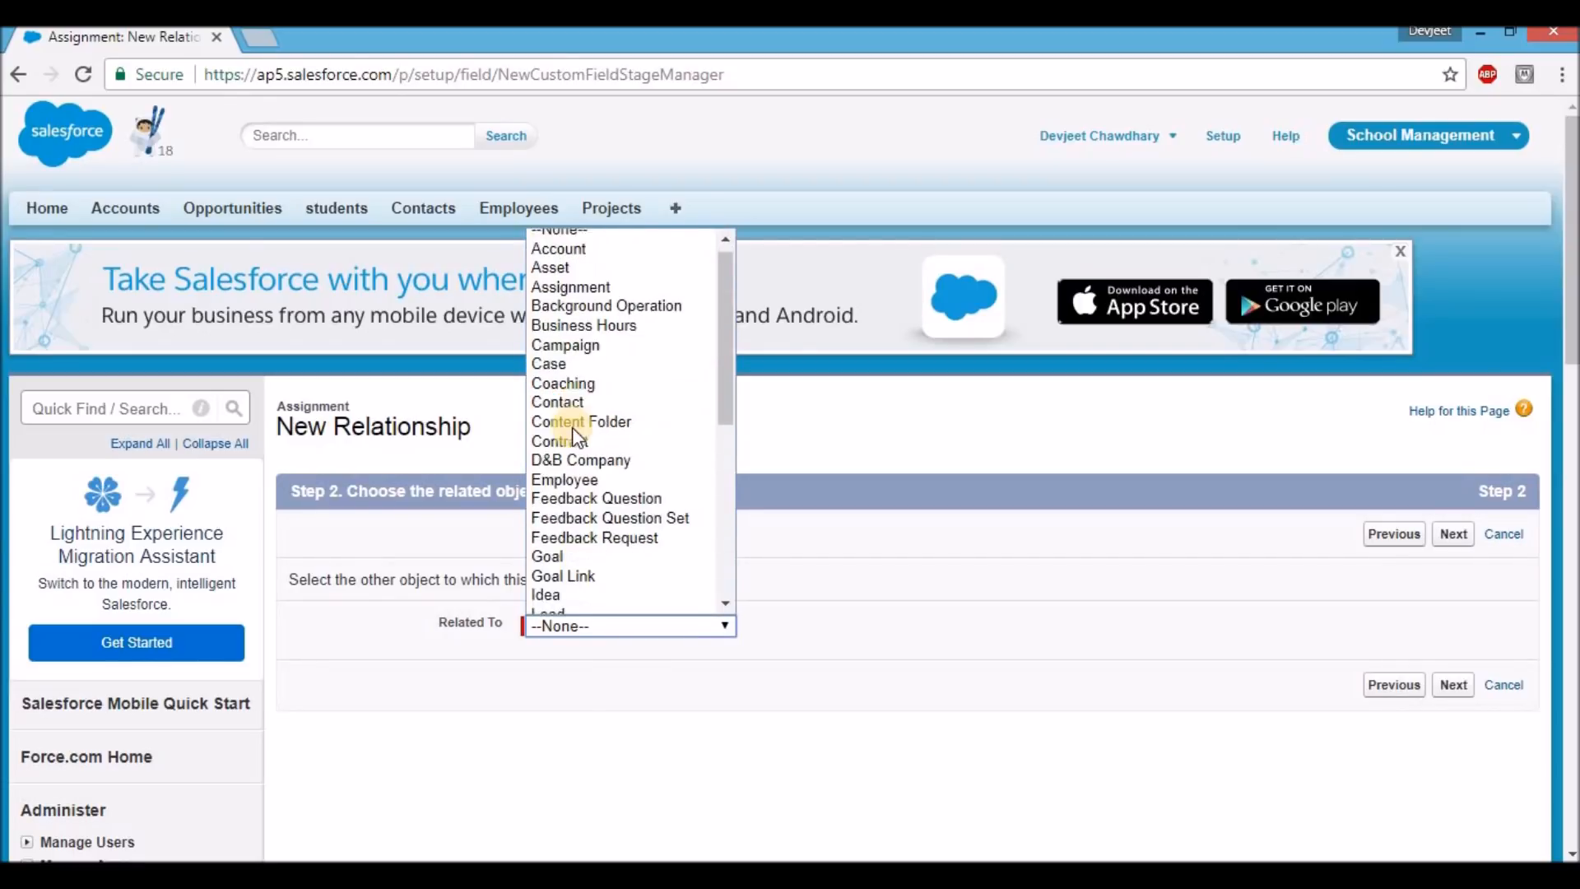
{"action": "left_click", "coordinate": [564, 487]}
{"action": "left_click", "coordinate": [1453, 691]}
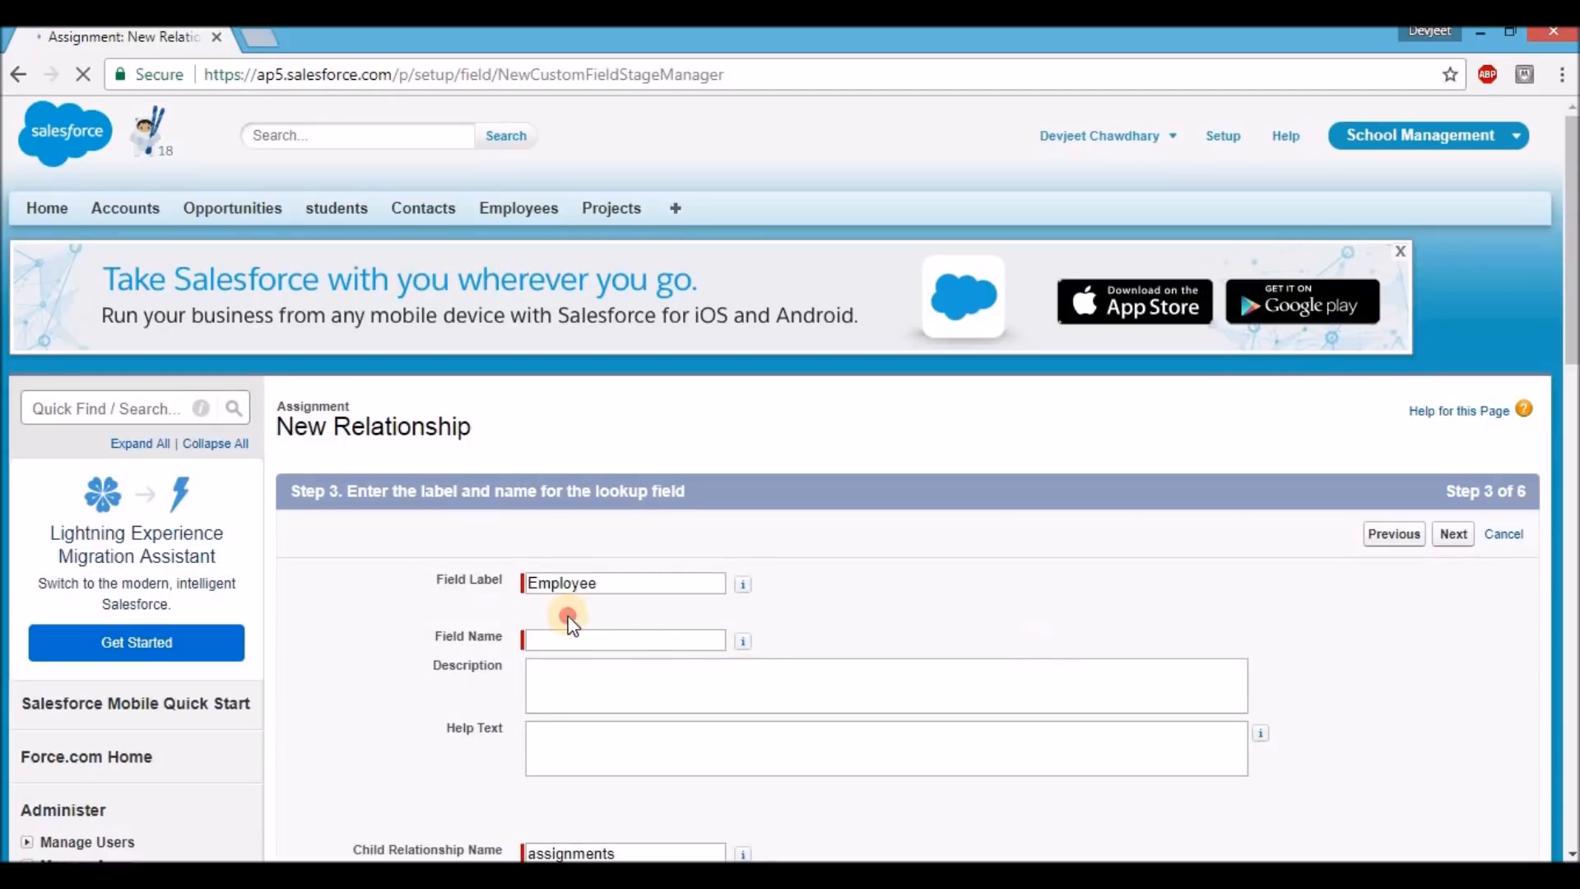
Set the second Assignment lookup field's name to Employee and proceed to its field-level security
{"action": "left_click", "coordinate": [567, 639]}
{"action": "type", "text": "Employee"}
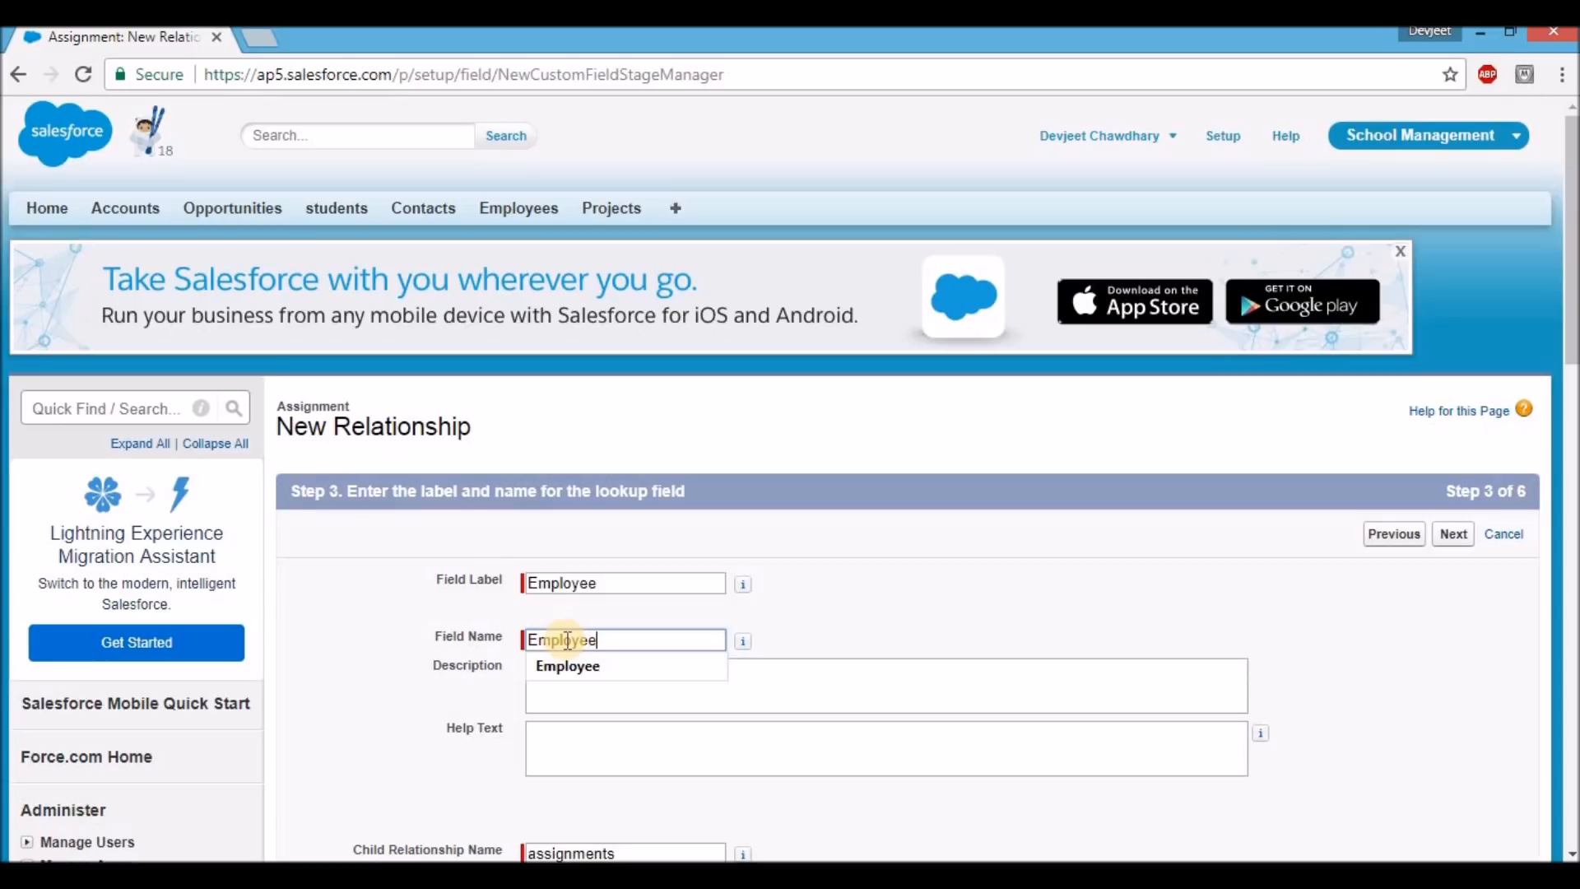
{"action": "left_click", "coordinate": [1454, 535]}
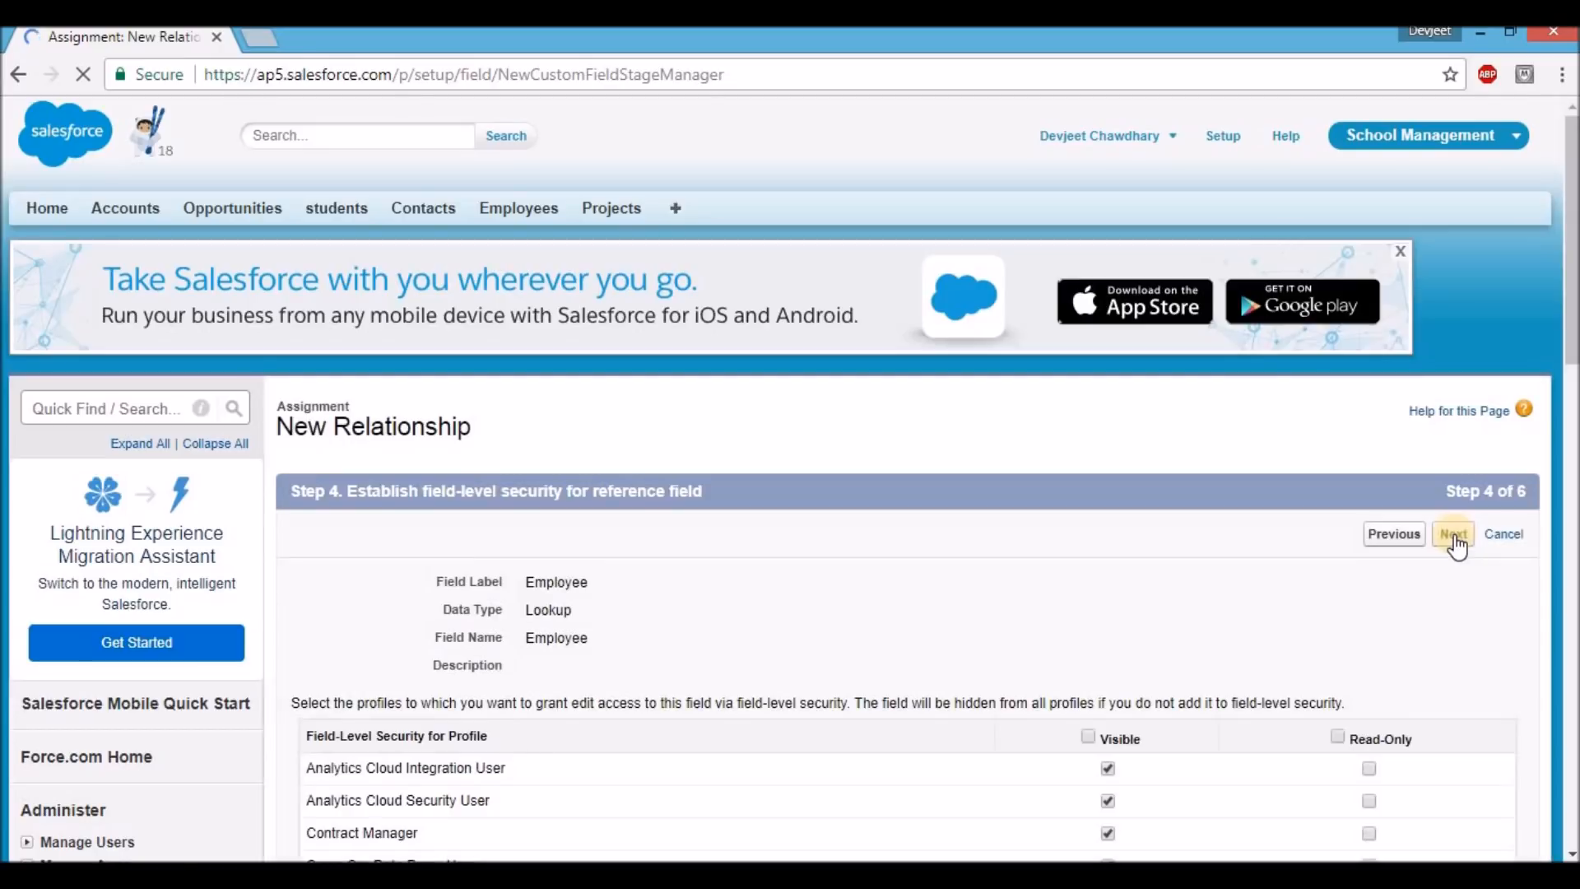
Make the Employee lookup field visible to all profiles, accept its default page layout and related list settings, and save it
{"action": "scroll", "coordinate": [1119, 543], "scroll_direction": "down", "scroll_amount": 3}
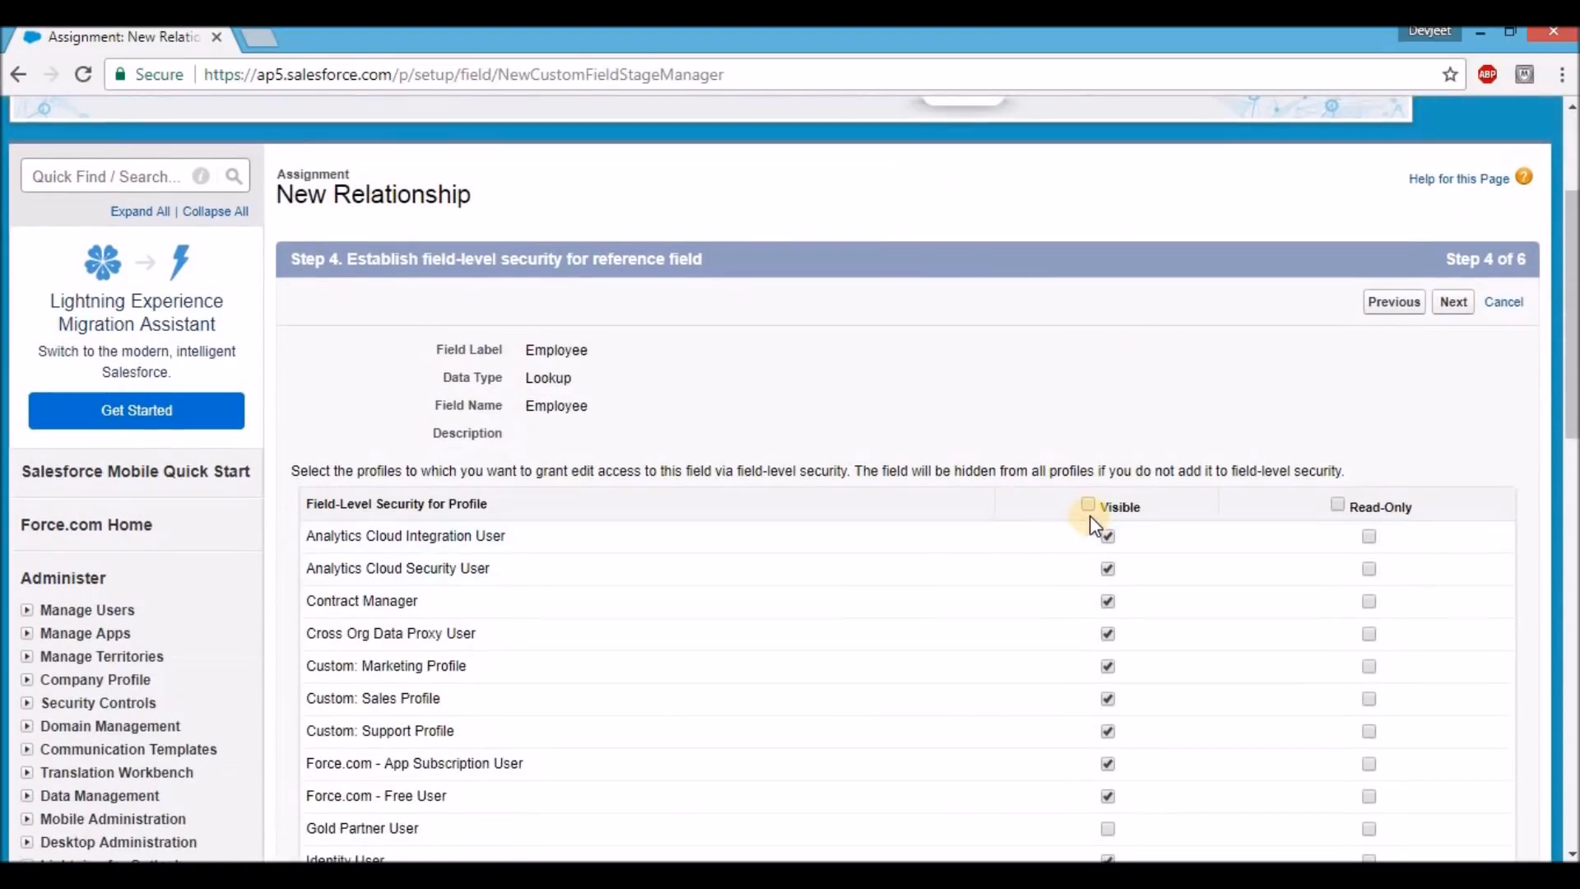
{"action": "left_click", "coordinate": [1087, 504]}
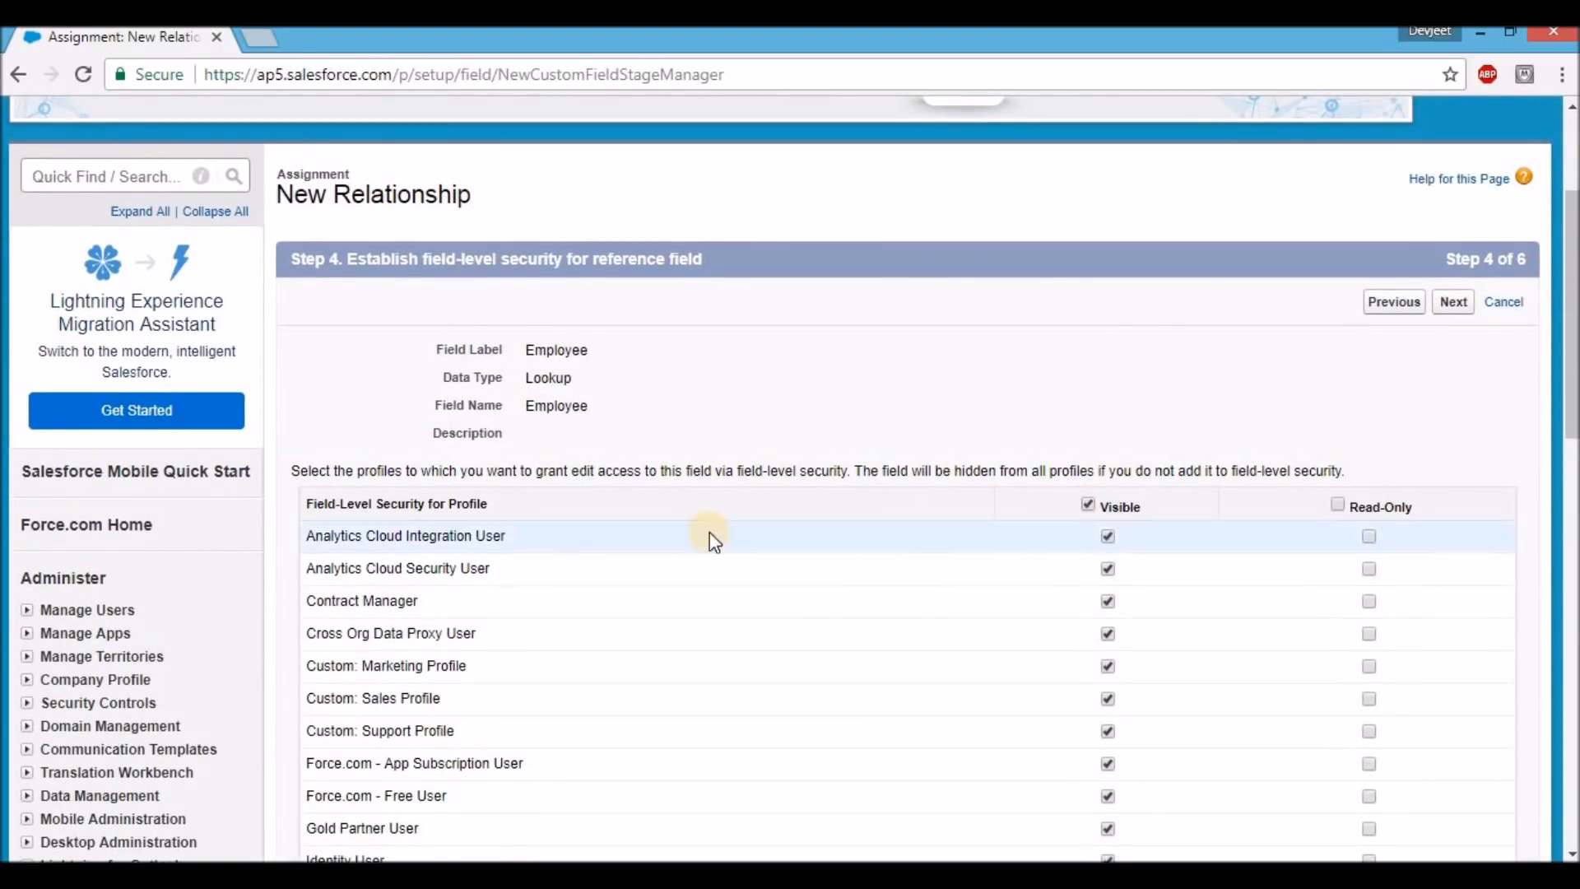
{"action": "left_click", "coordinate": [1455, 309]}
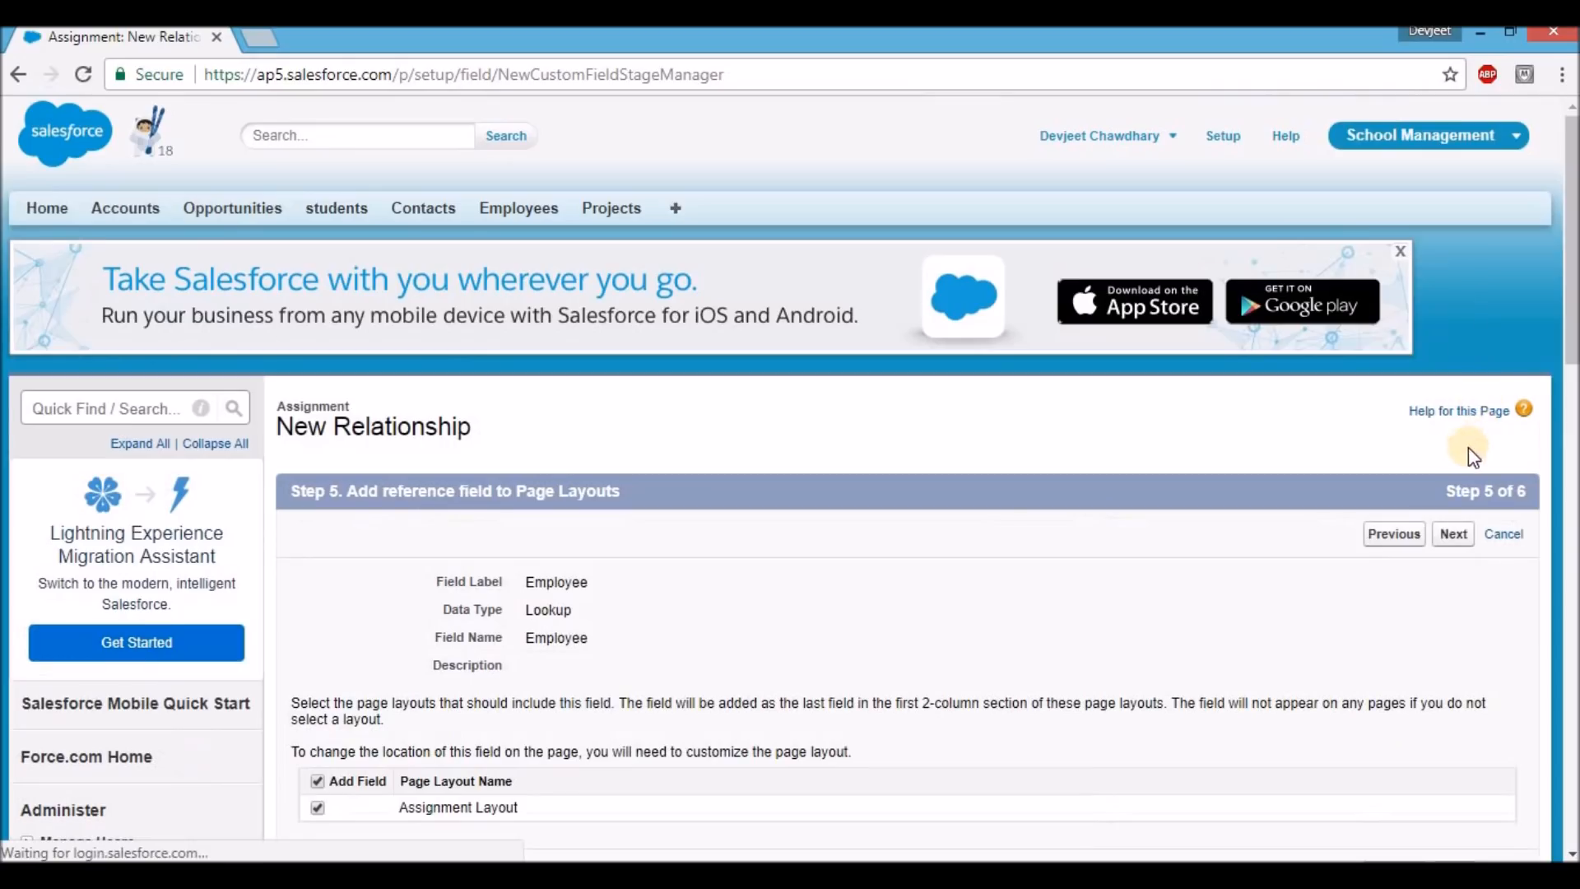
{"action": "left_click", "coordinate": [1450, 534]}
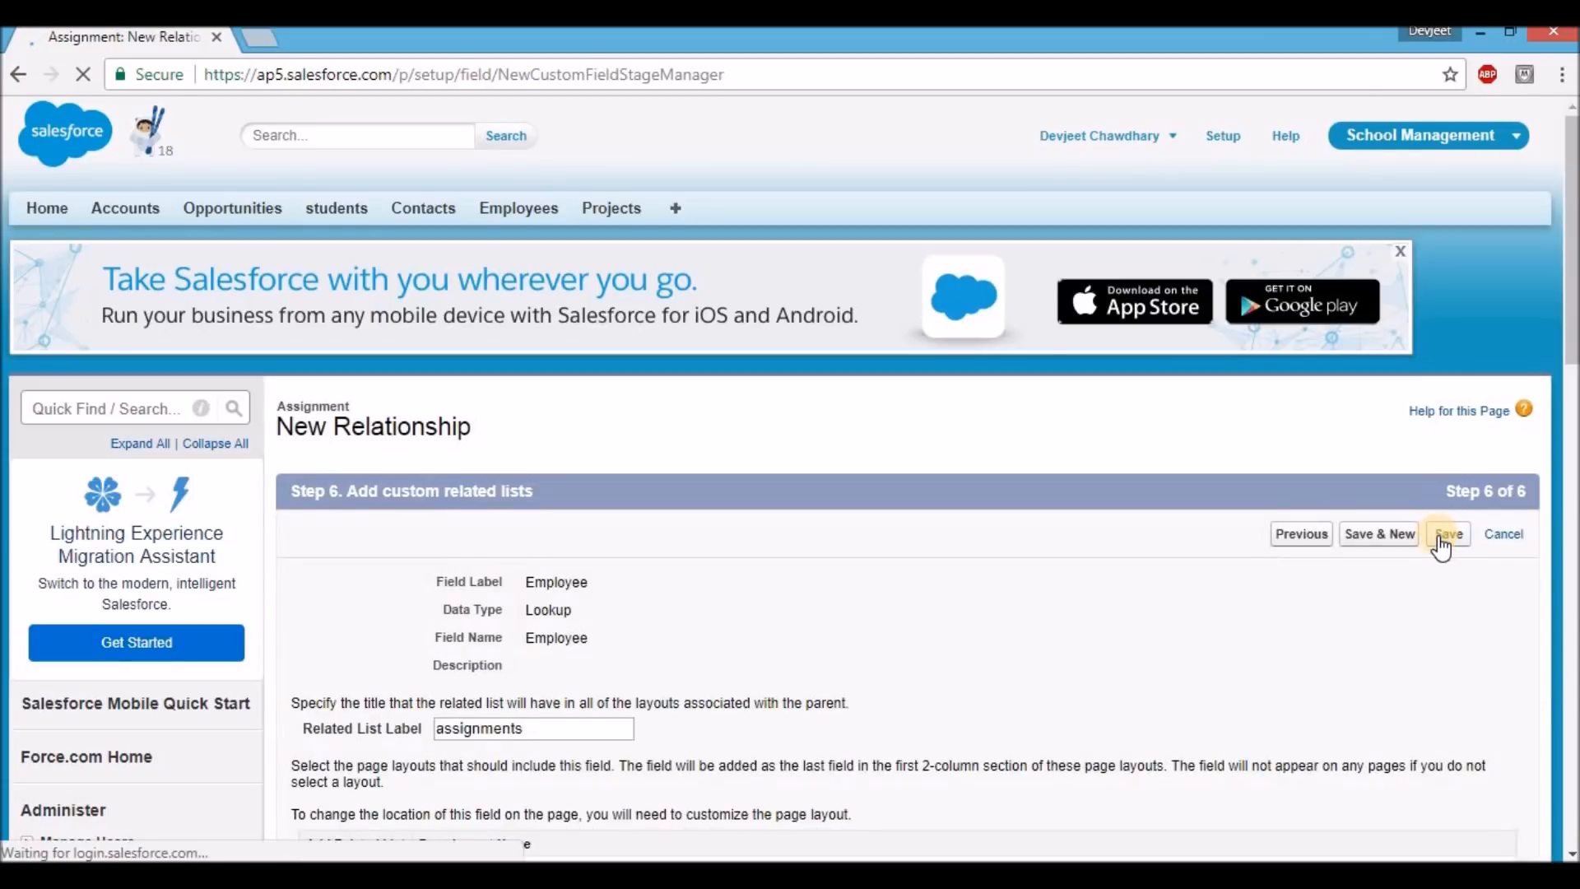
{"action": "left_click", "coordinate": [1448, 535]}
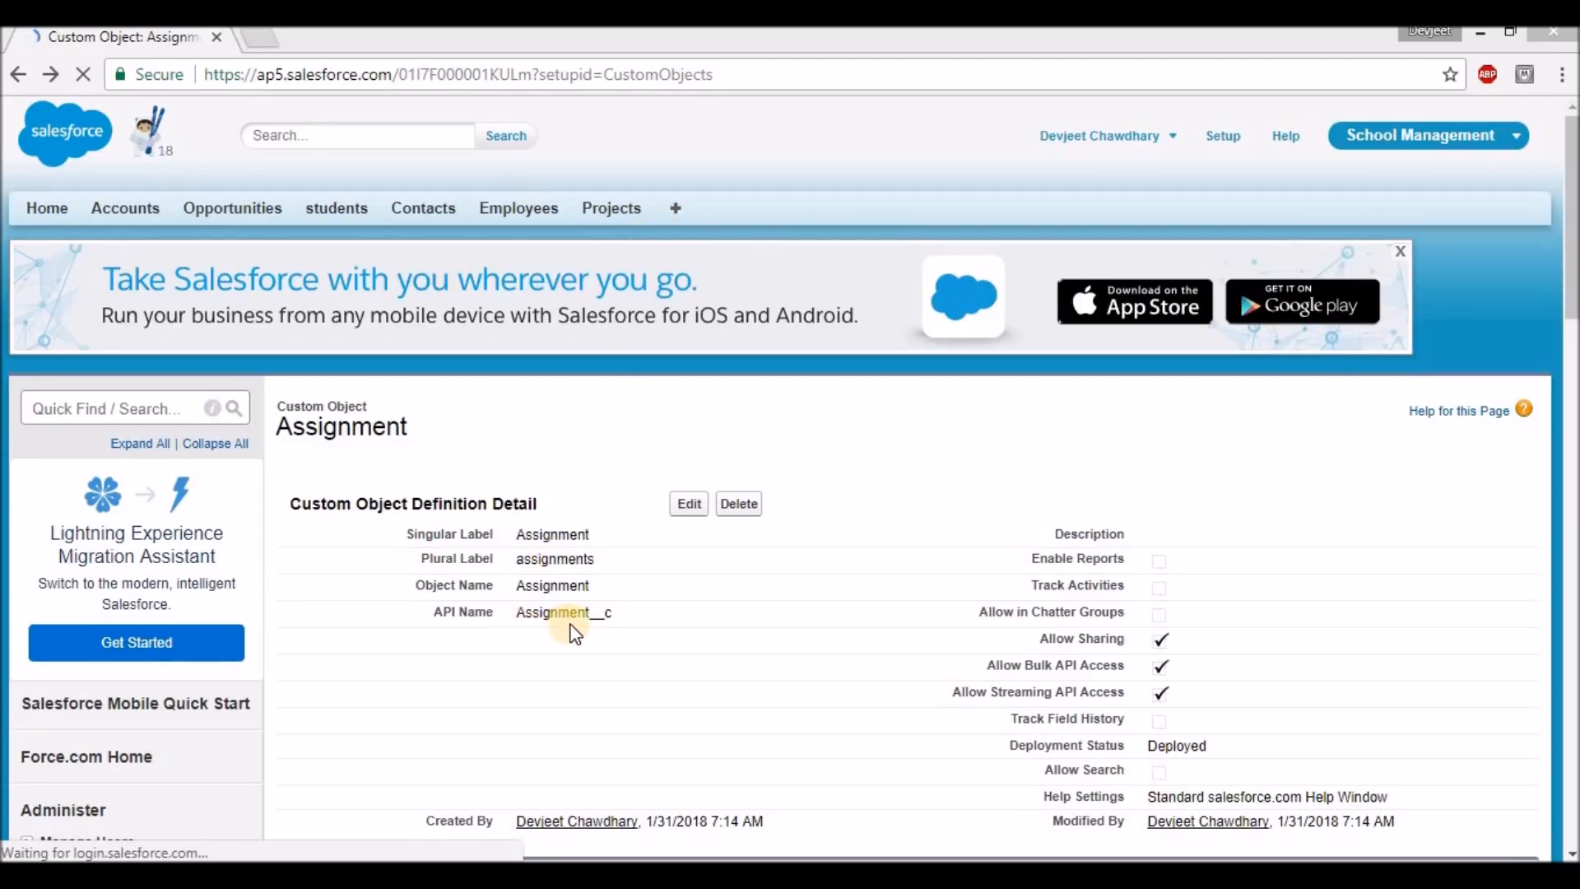
Open the Hotel tools project record and start a new assignment from its assignments related list
{"action": "left_click", "coordinate": [623, 208]}
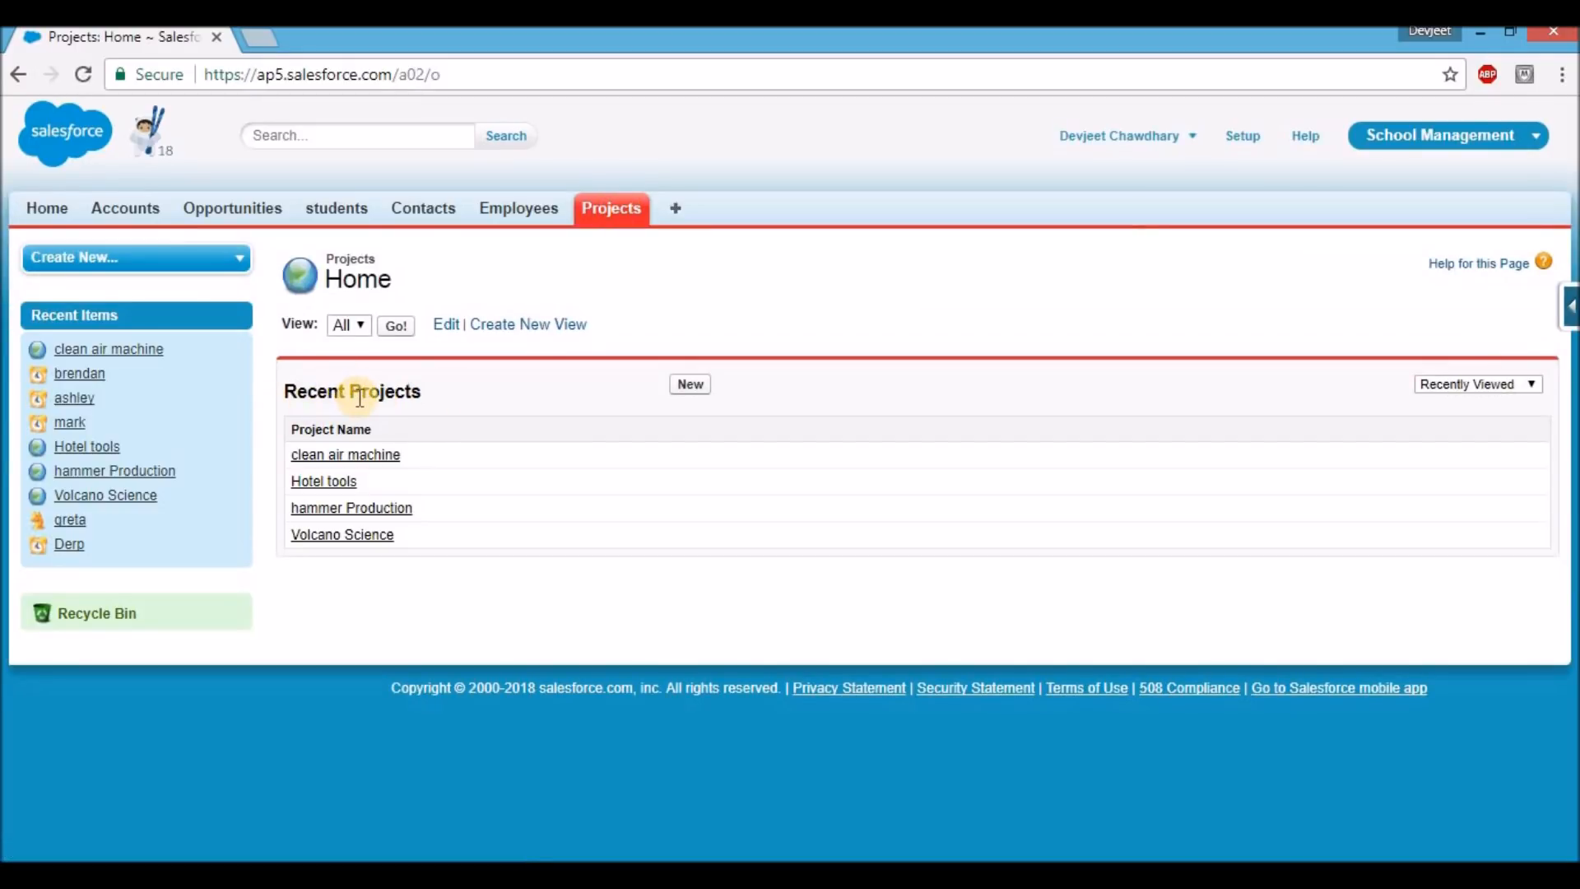
{"action": "left_click", "coordinate": [323, 485]}
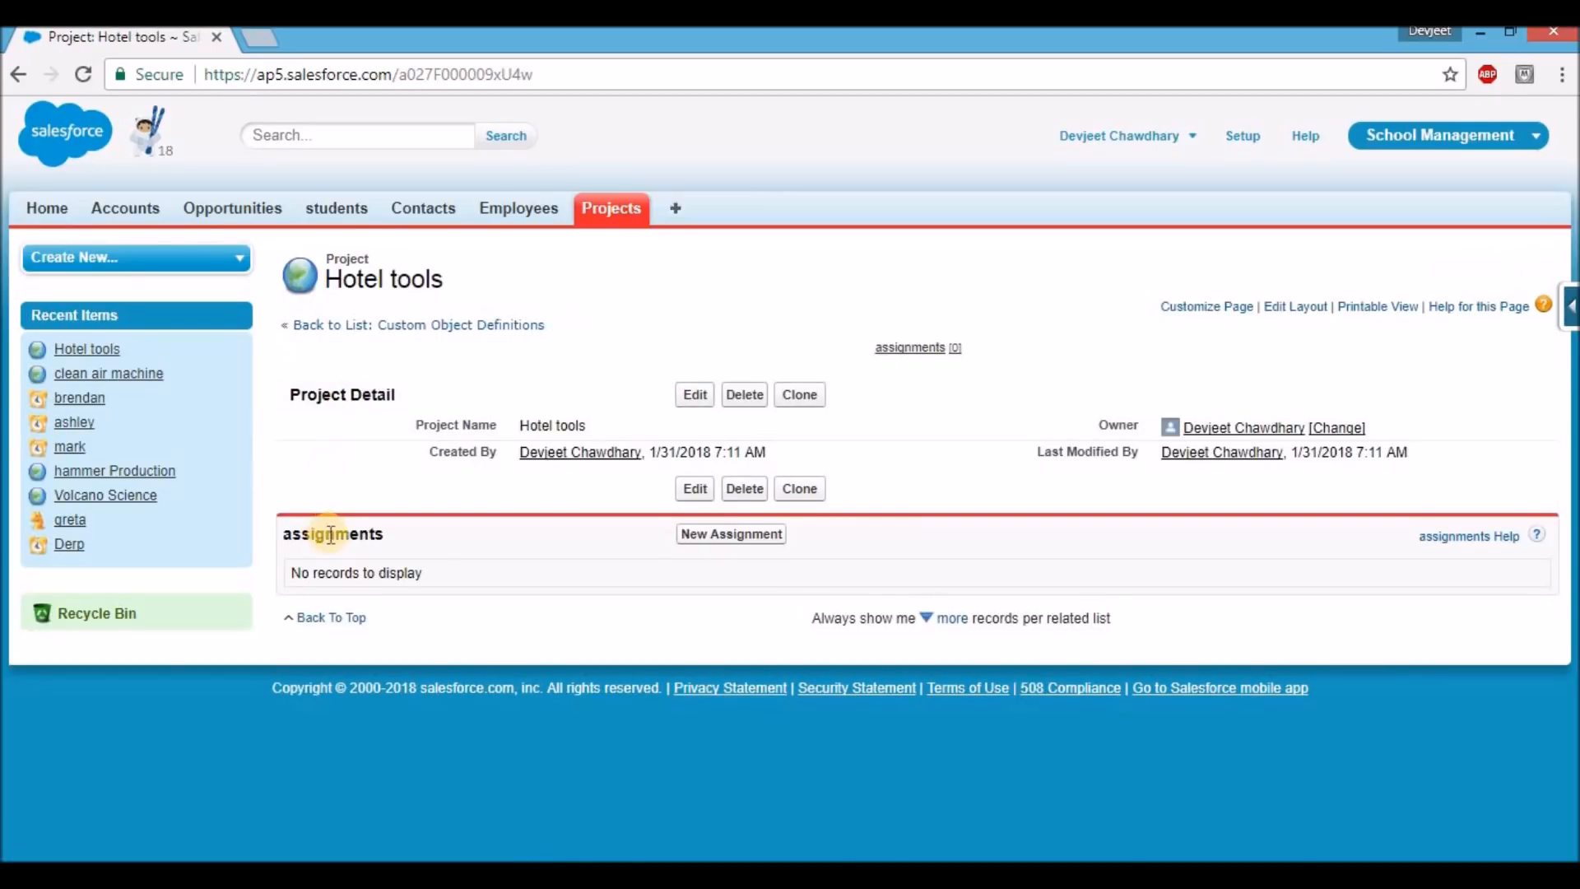
{"action": "left_click", "coordinate": [740, 553]}
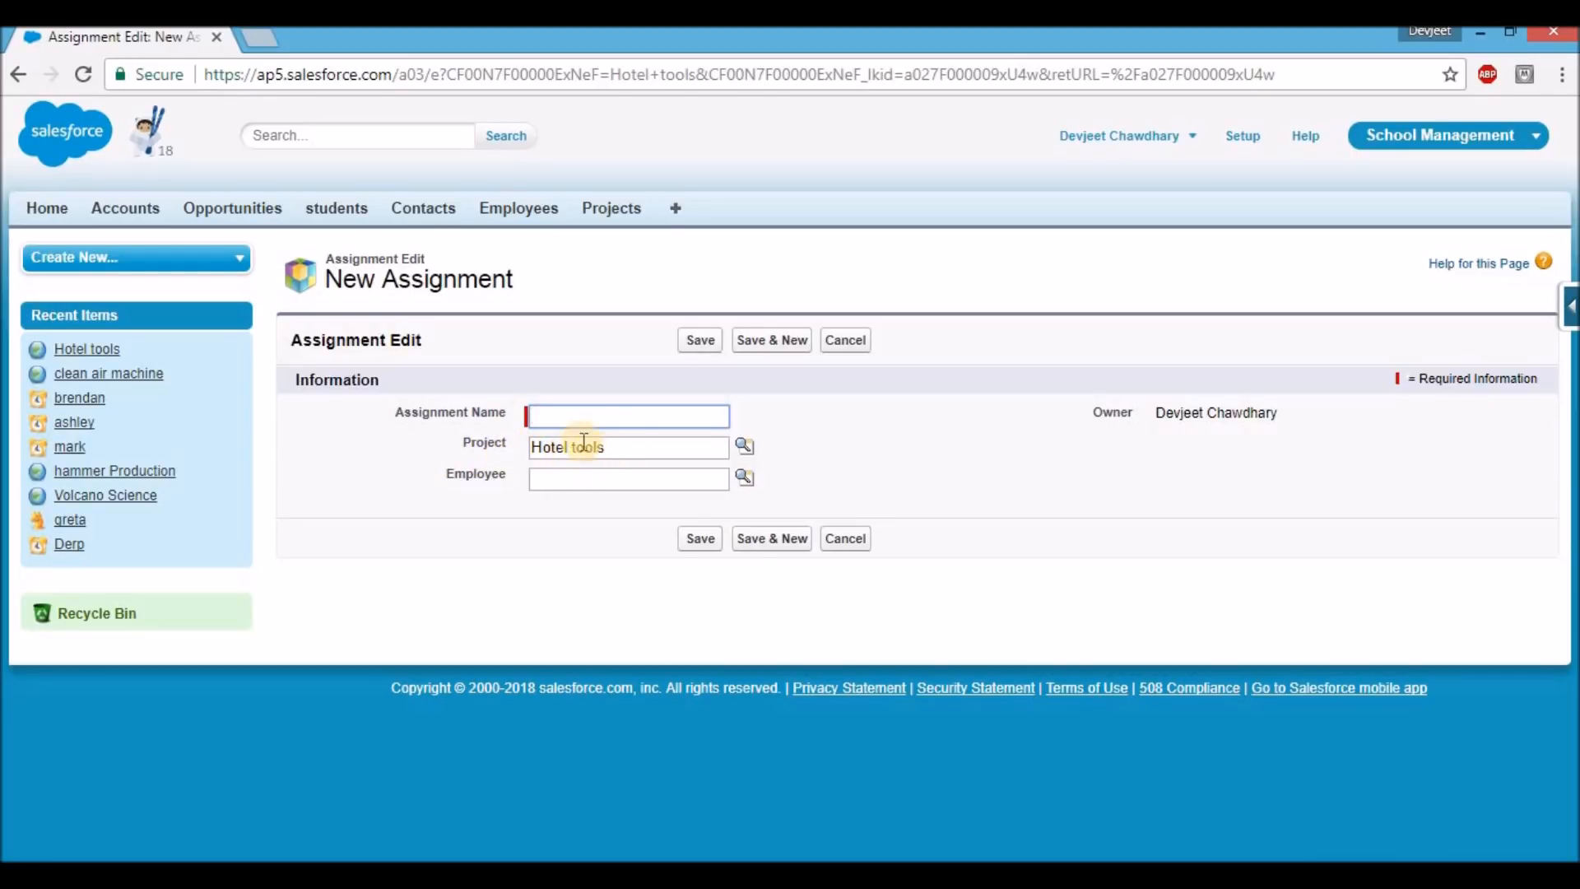
Begin the assignment's name with "hotel tools -" and look up the last recently viewed employee for its Employee field
{"action": "left_click", "coordinate": [536, 415]}
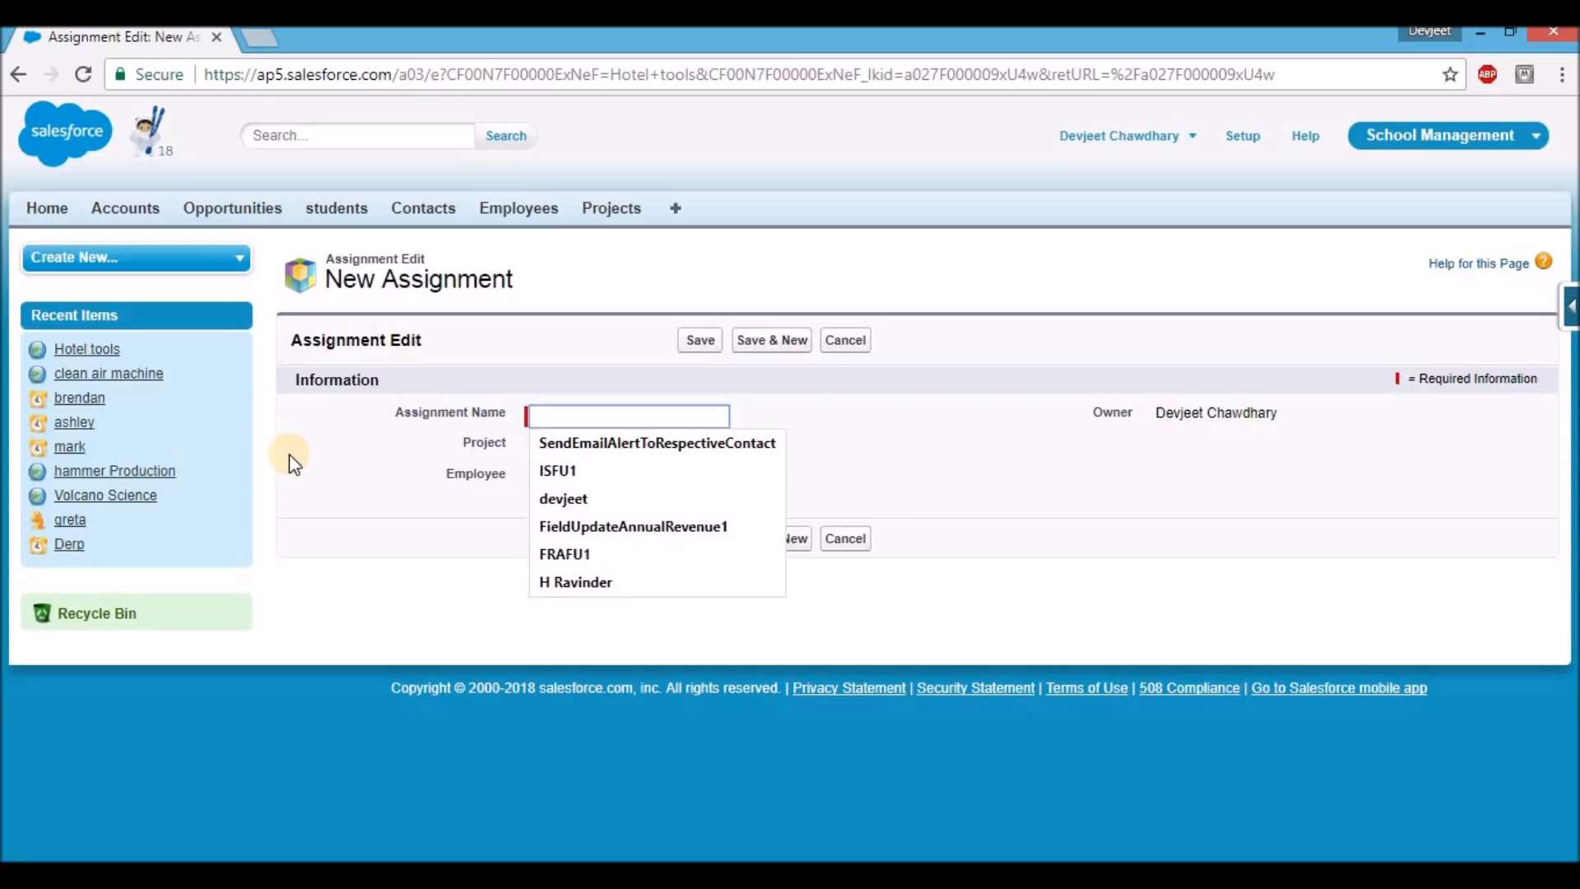
{"action": "left_click", "coordinate": [504, 418]}
{"action": "left_click", "coordinate": [550, 427]}
{"action": "type", "text": "hotel tools -"}
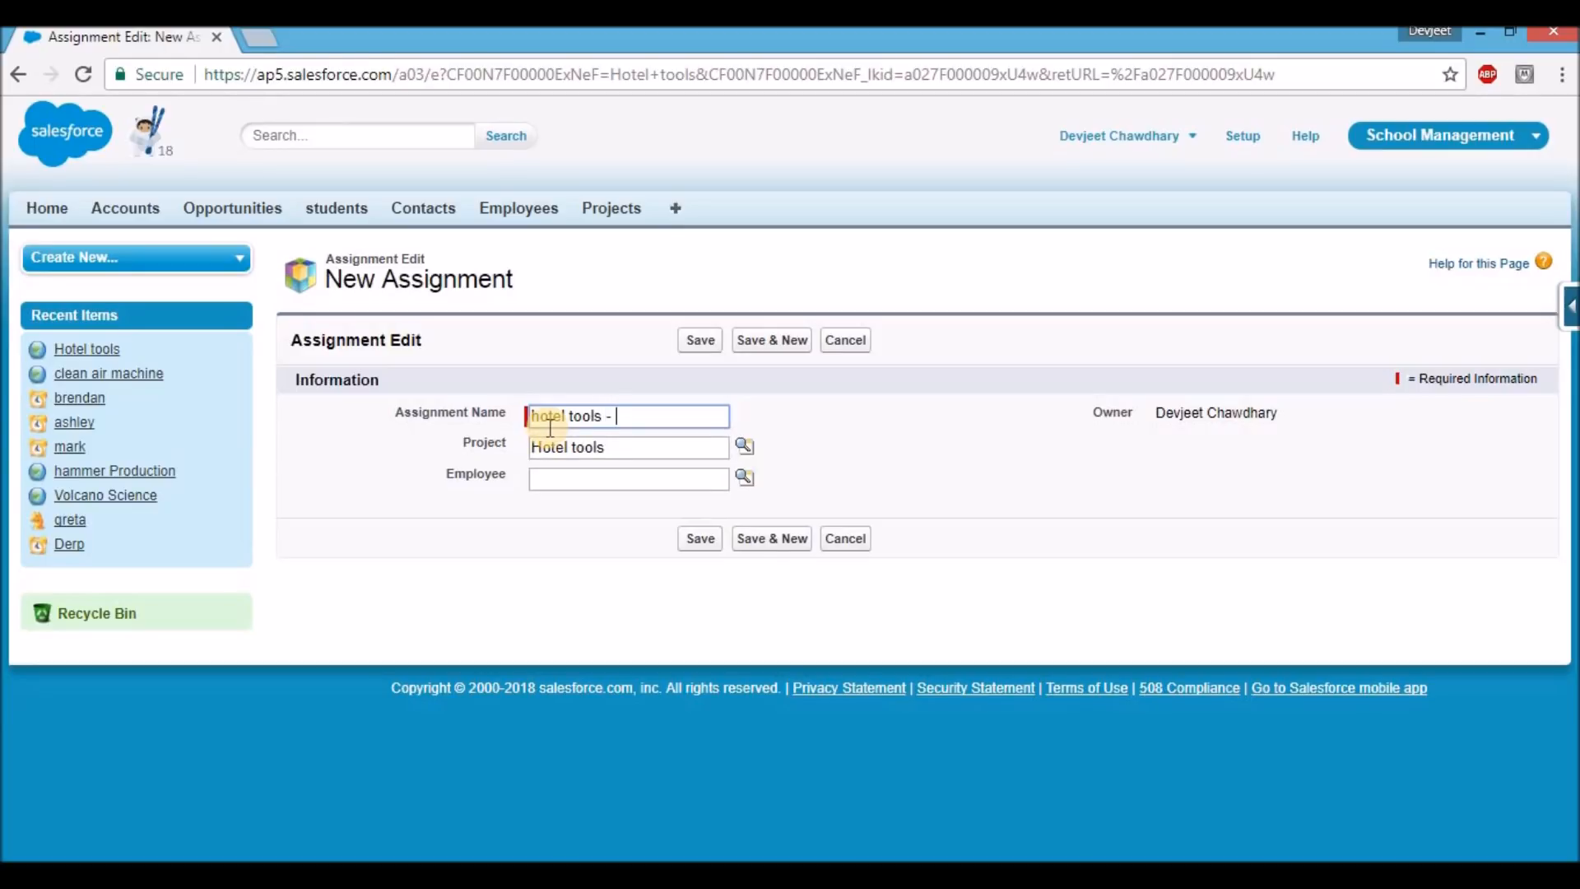
{"action": "left_click", "coordinate": [739, 486]}
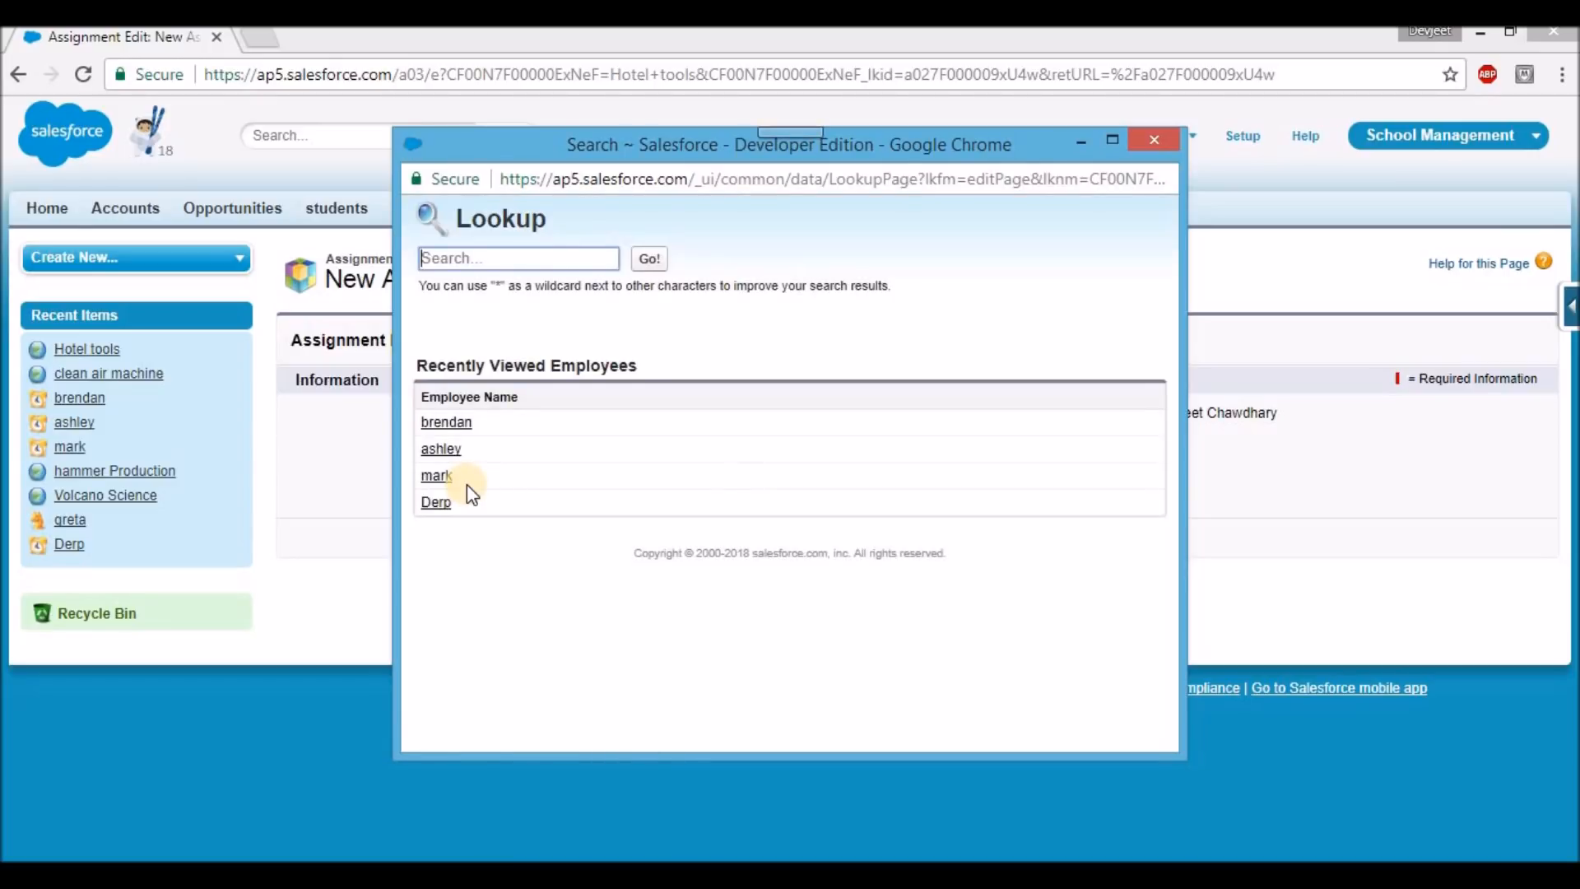
{"action": "left_click", "coordinate": [437, 505]}
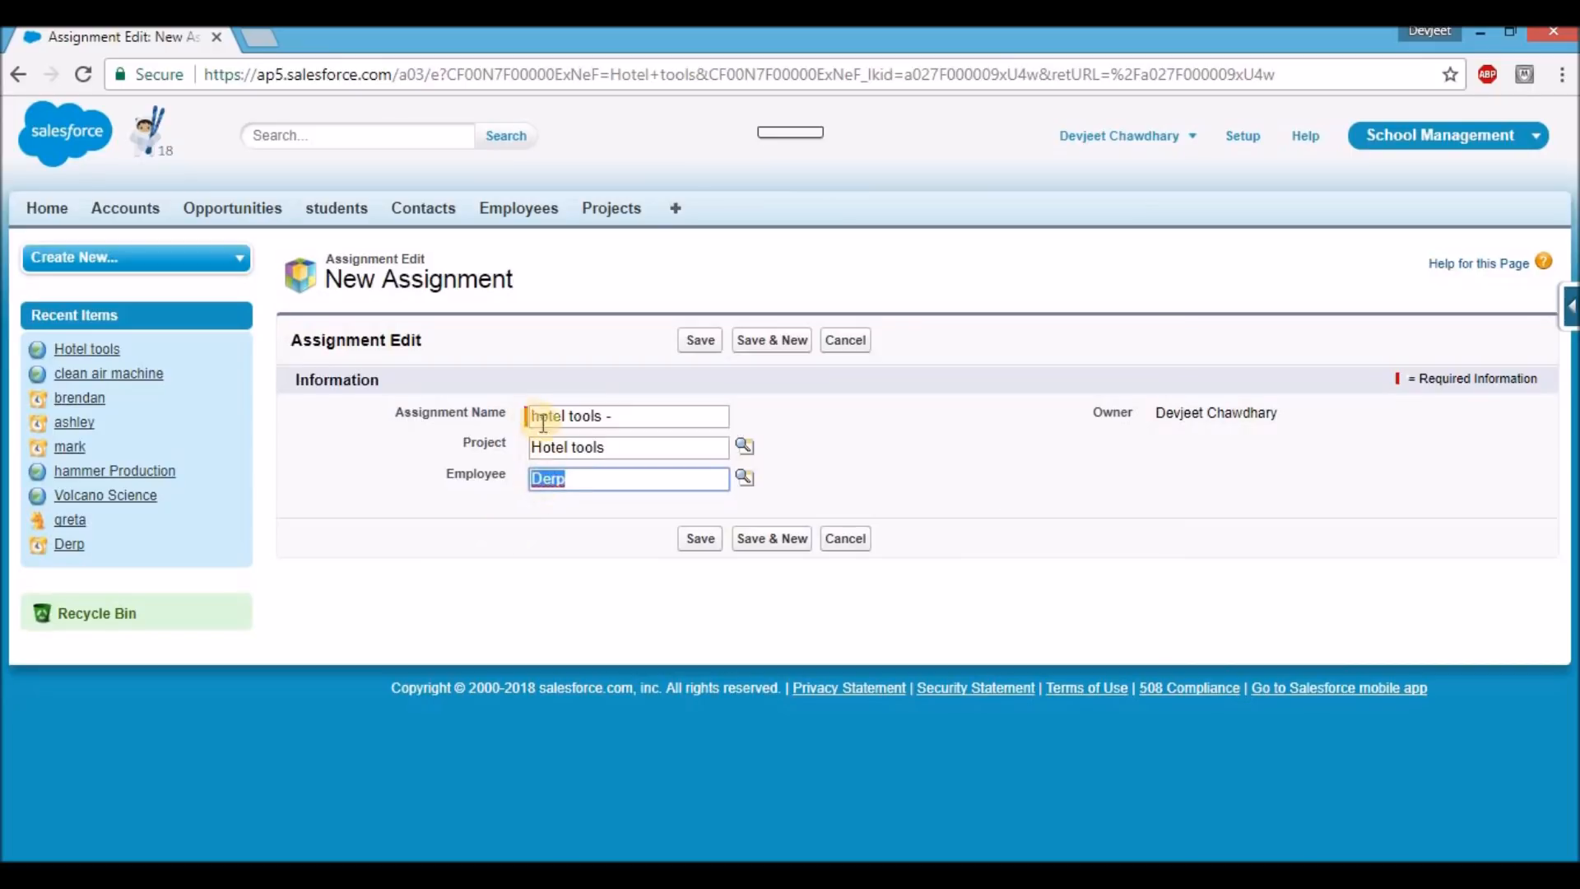
Complete the assignment name by appending the chosen employee's name after "hotel tools -" and save the assignment
{"action": "left_click", "coordinate": [628, 417]}
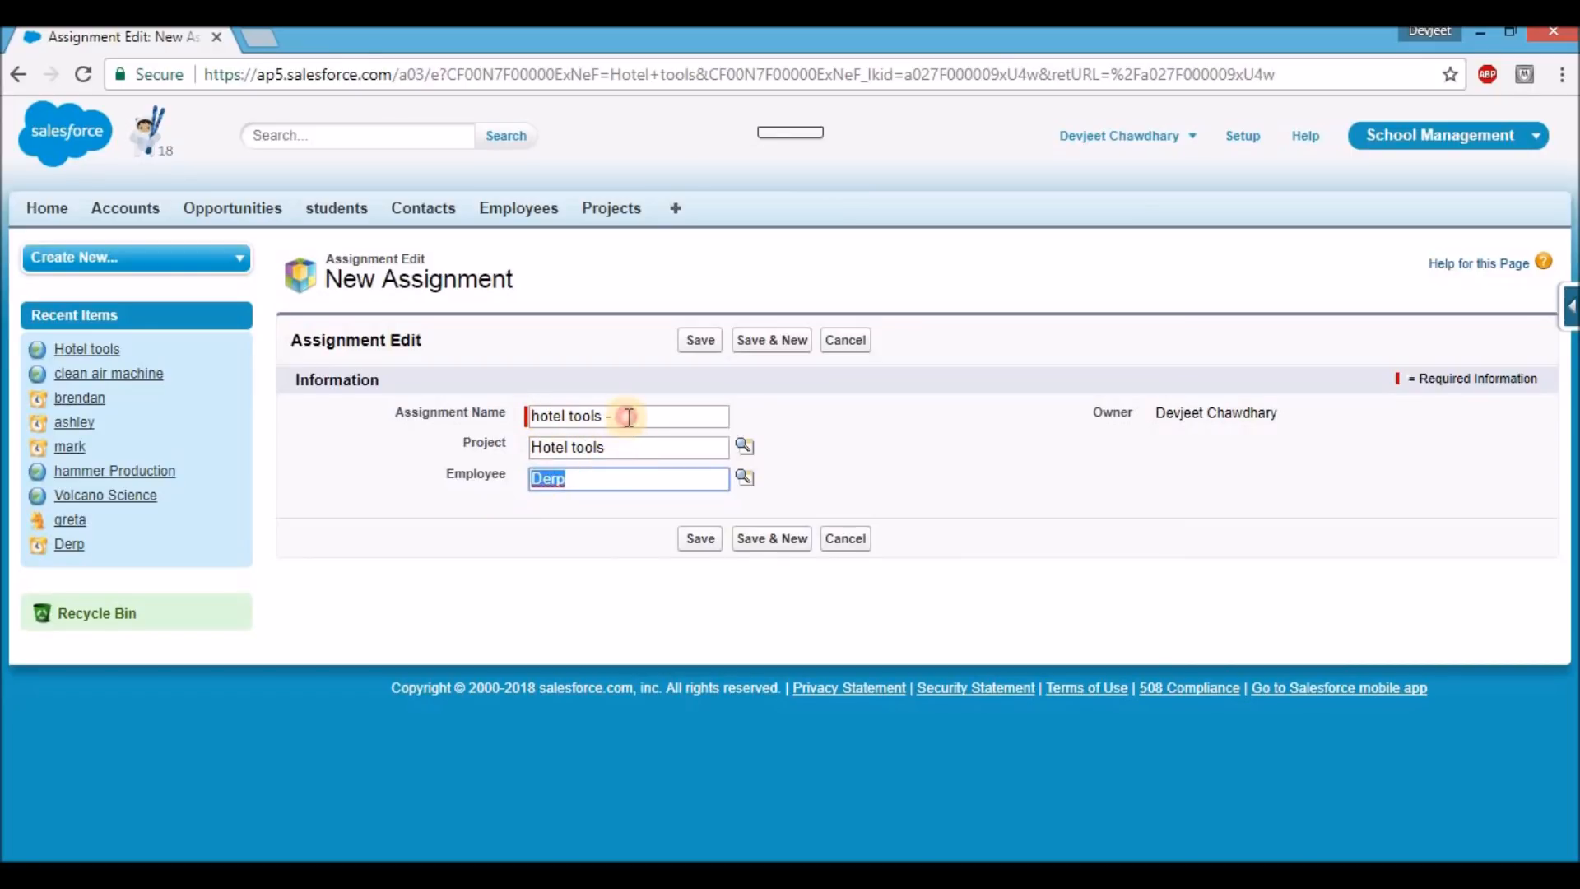
{"action": "type", "text": "De"}
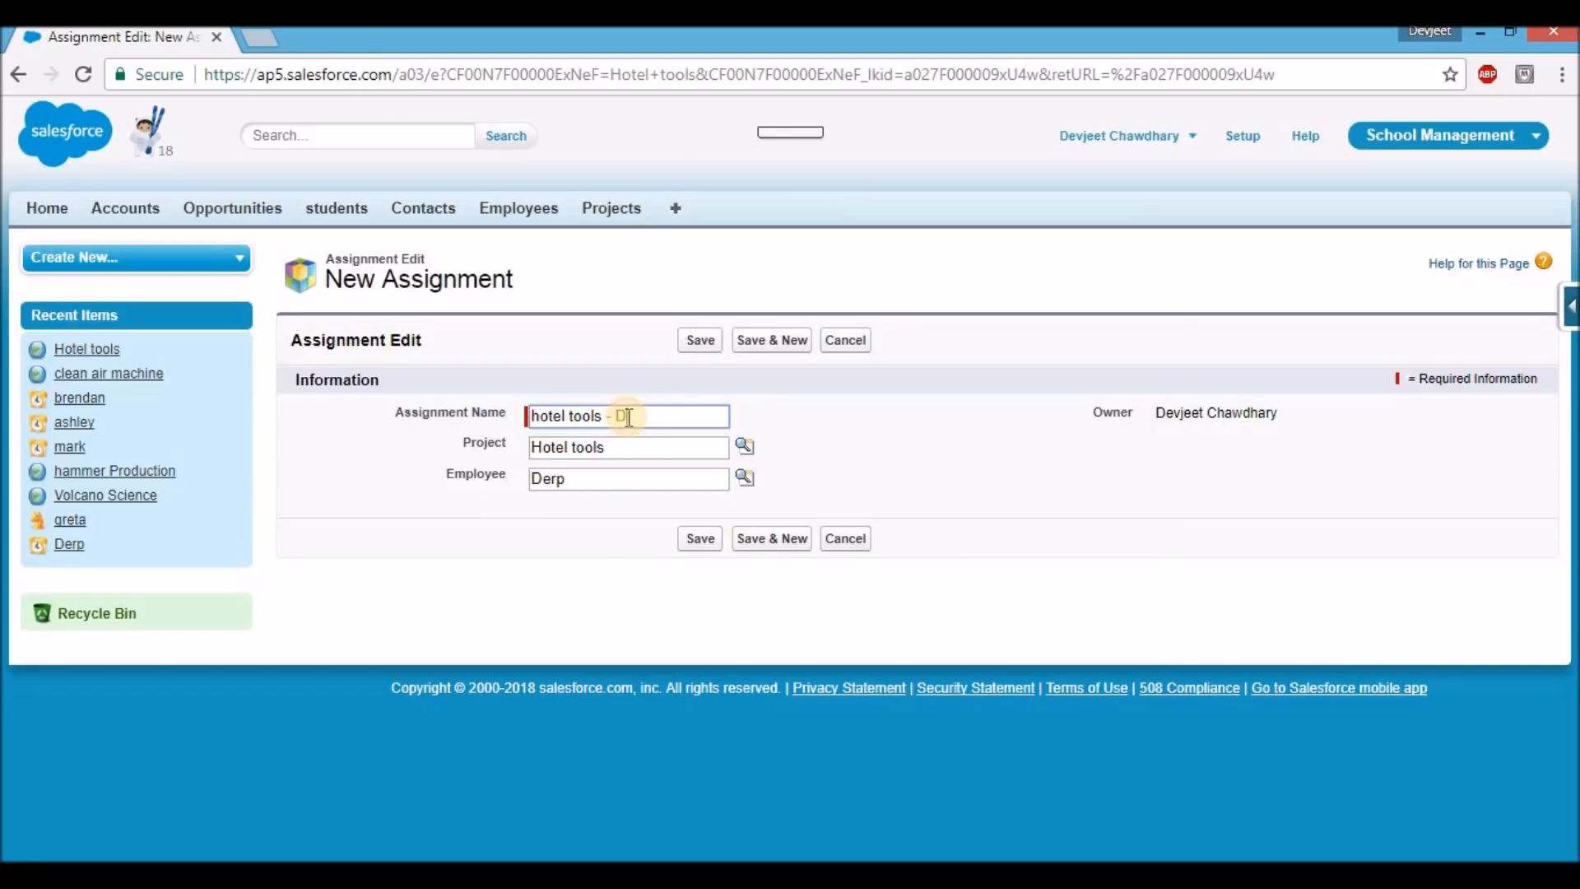
{"action": "type", "text": "rp"}
{"action": "left_click", "coordinate": [441, 551]}
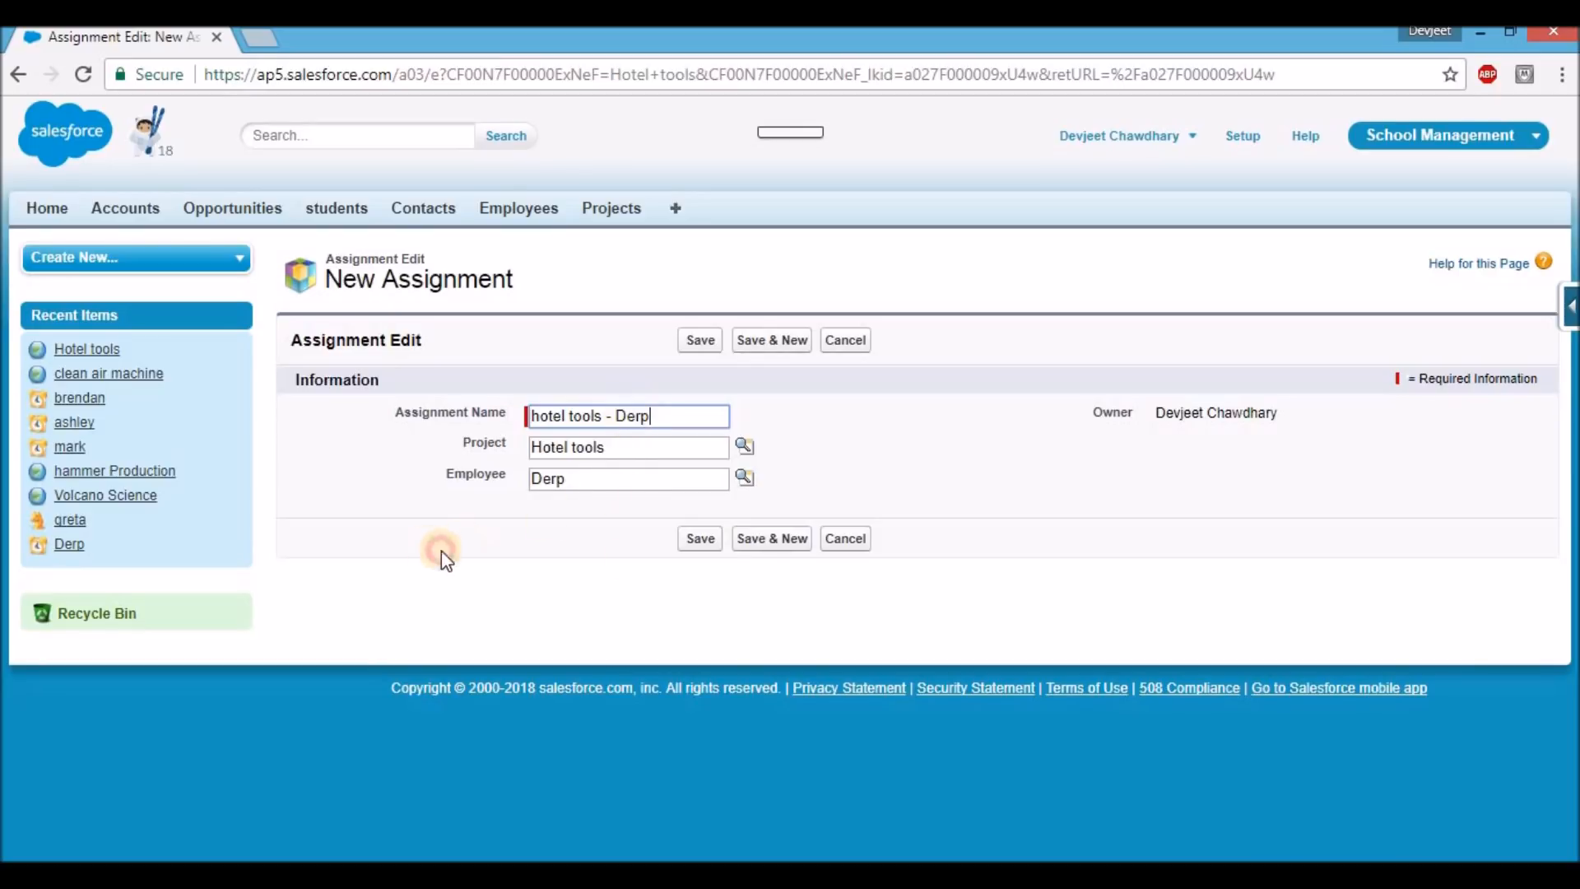
{"action": "left_click", "coordinate": [715, 544]}
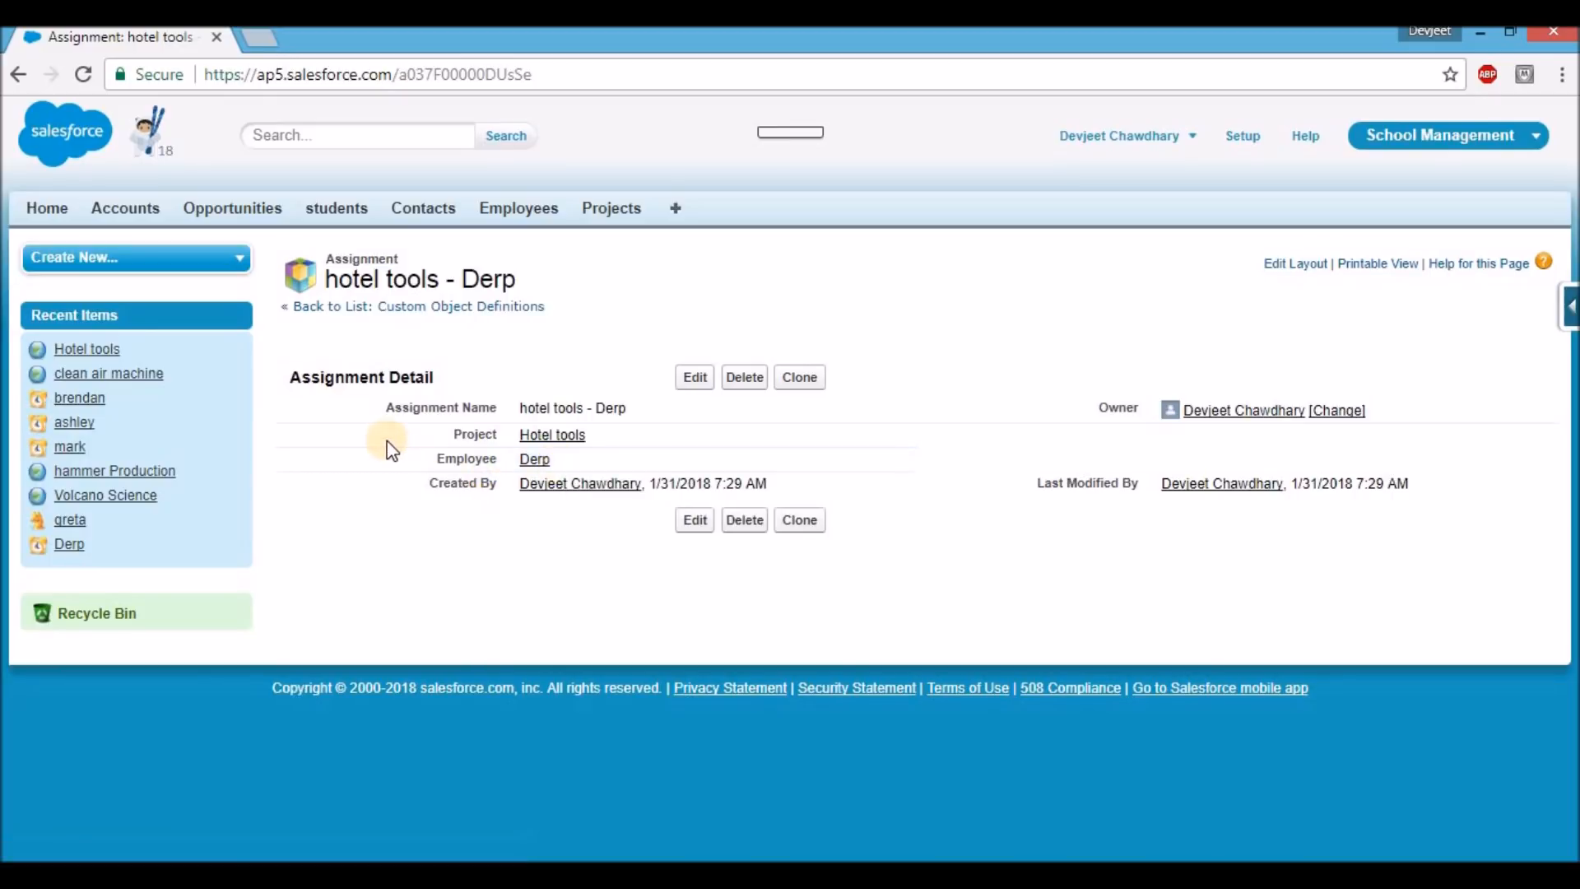
Check the assignments related list on the Hotel tools project record and on the assigned employee's record
{"action": "left_click", "coordinate": [609, 214]}
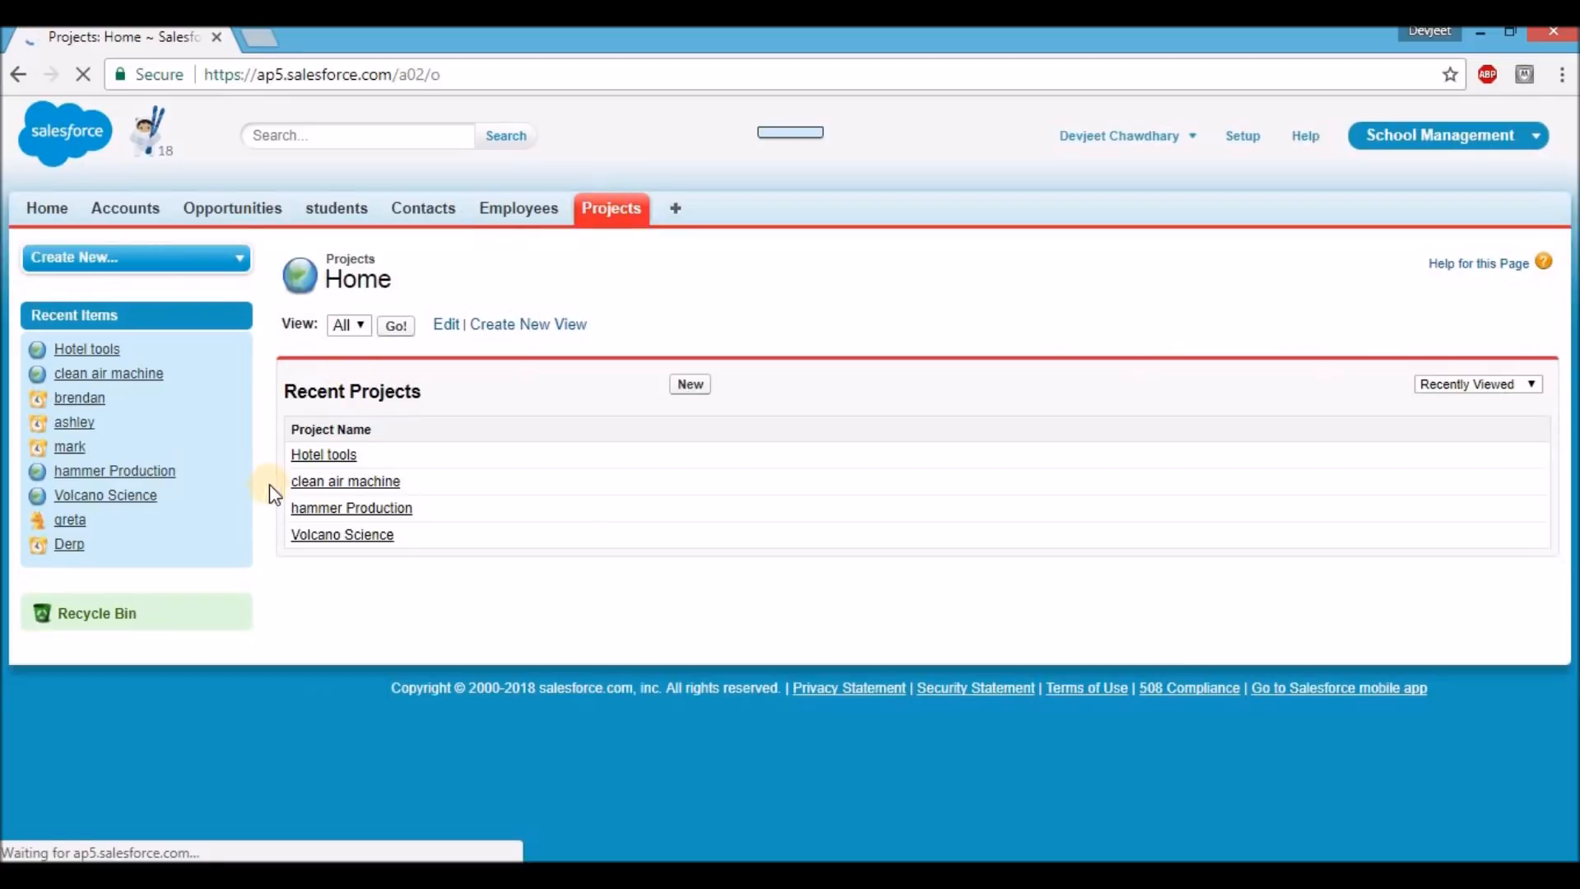
{"action": "left_click", "coordinate": [325, 454]}
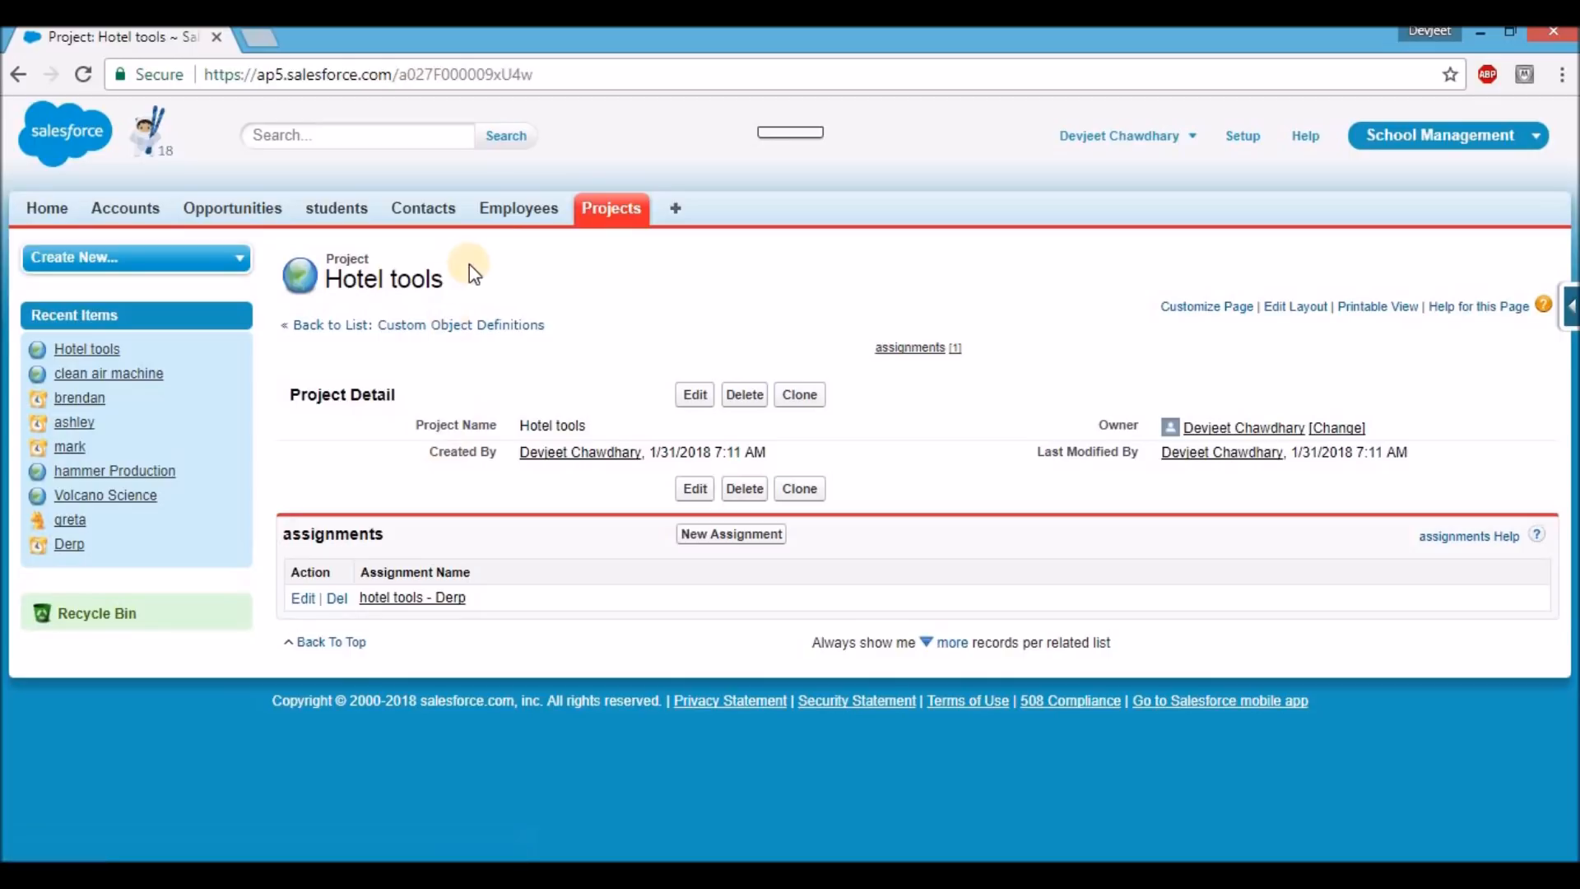
{"action": "left_click", "coordinate": [526, 209]}
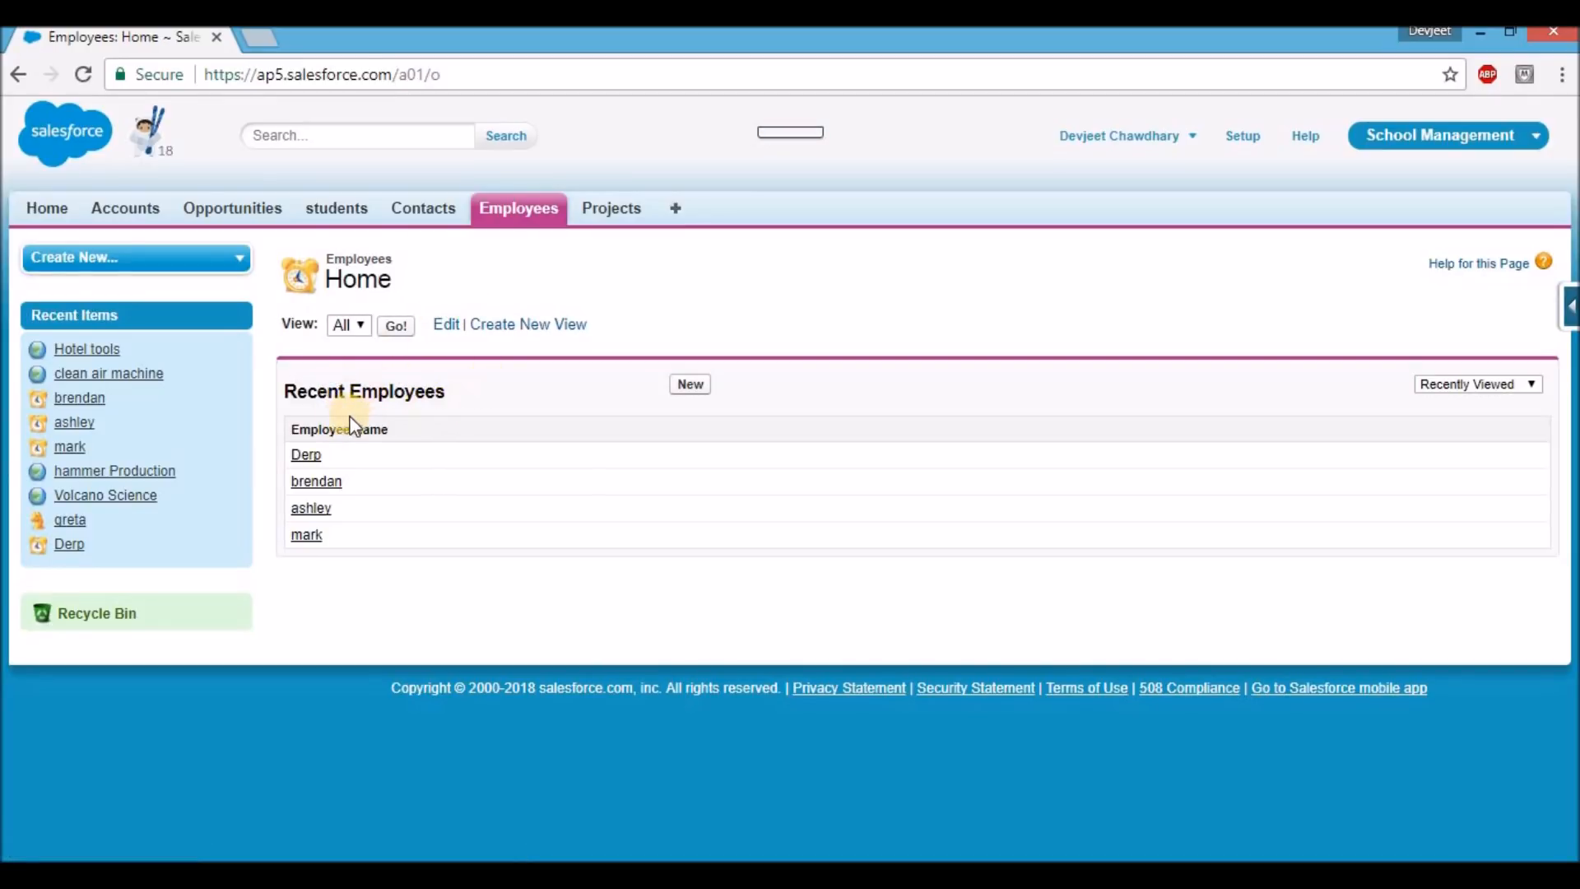
{"action": "left_click", "coordinate": [315, 454]}
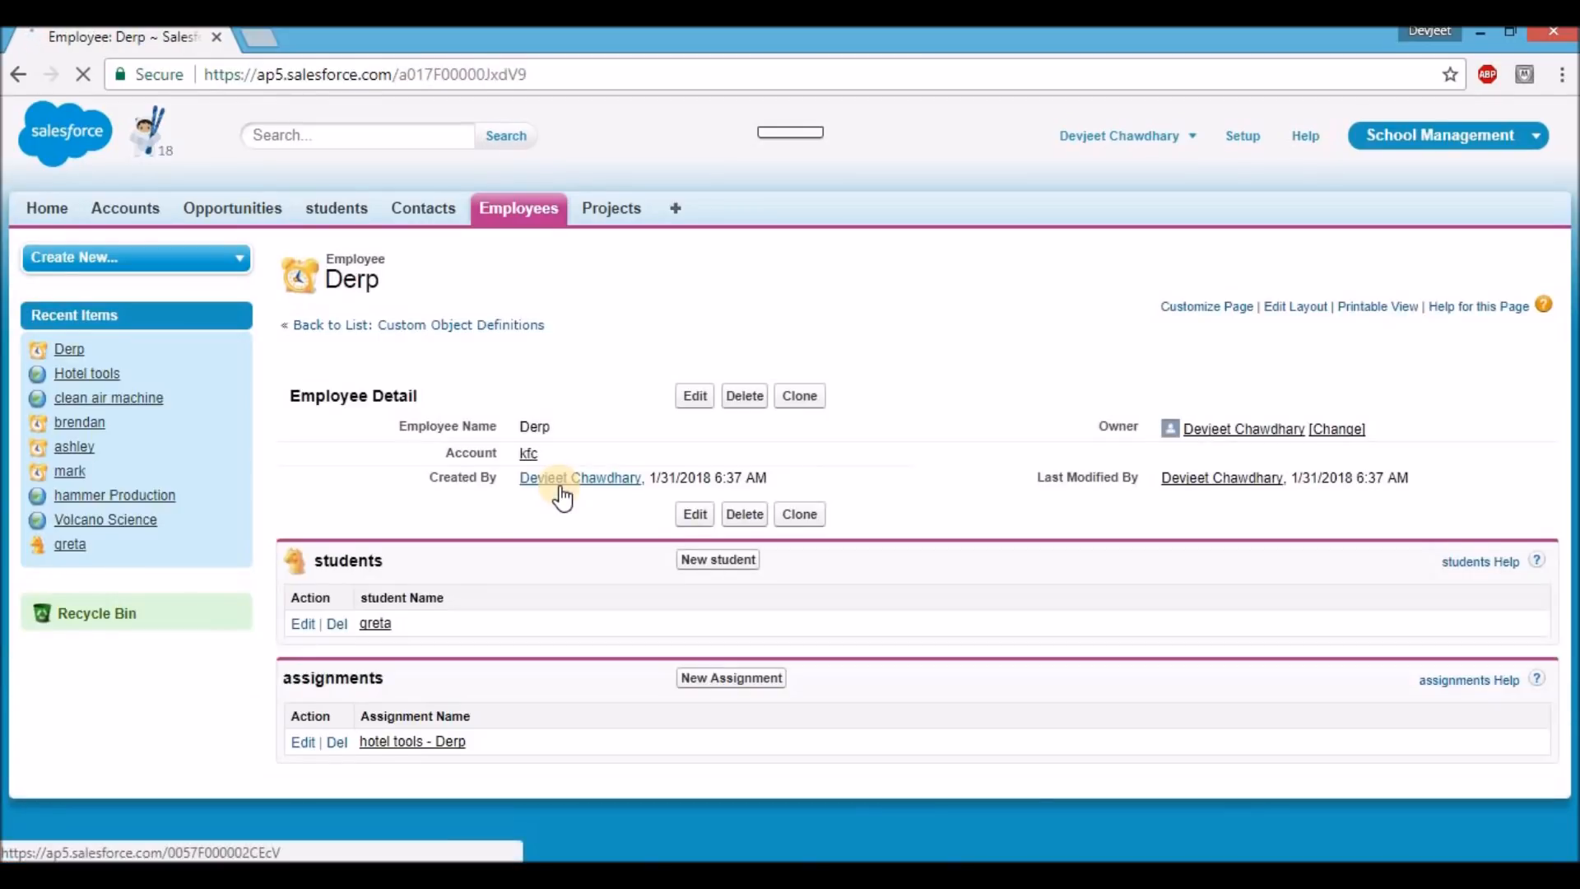
{"action": "scroll", "coordinate": [560, 494], "scroll_direction": "down", "scroll_amount": 1}
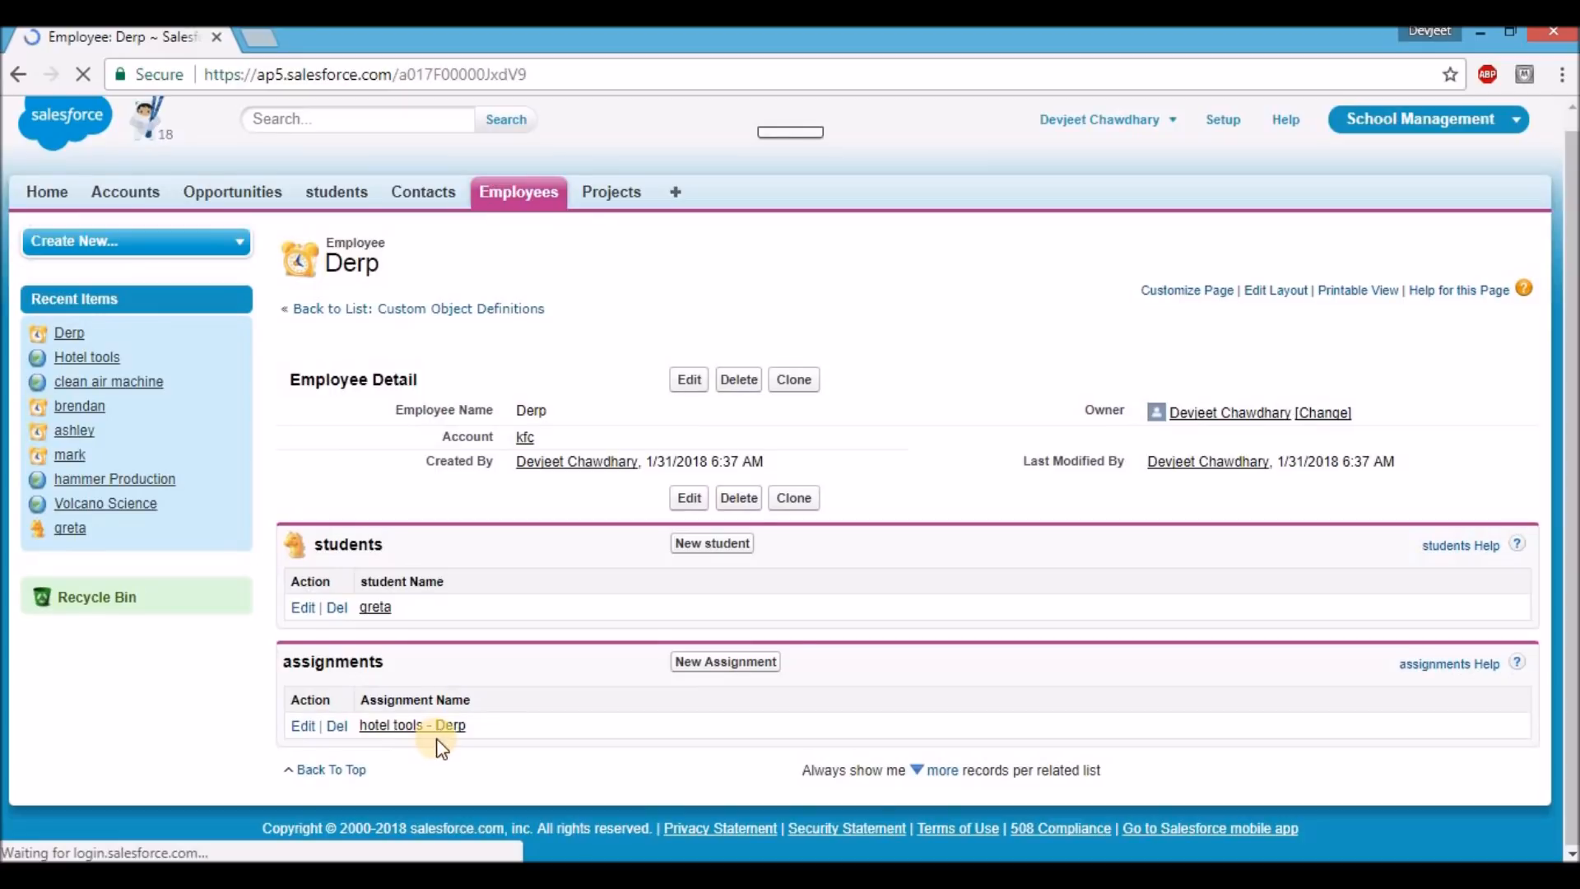
{"action": "left_click", "coordinate": [727, 665]}
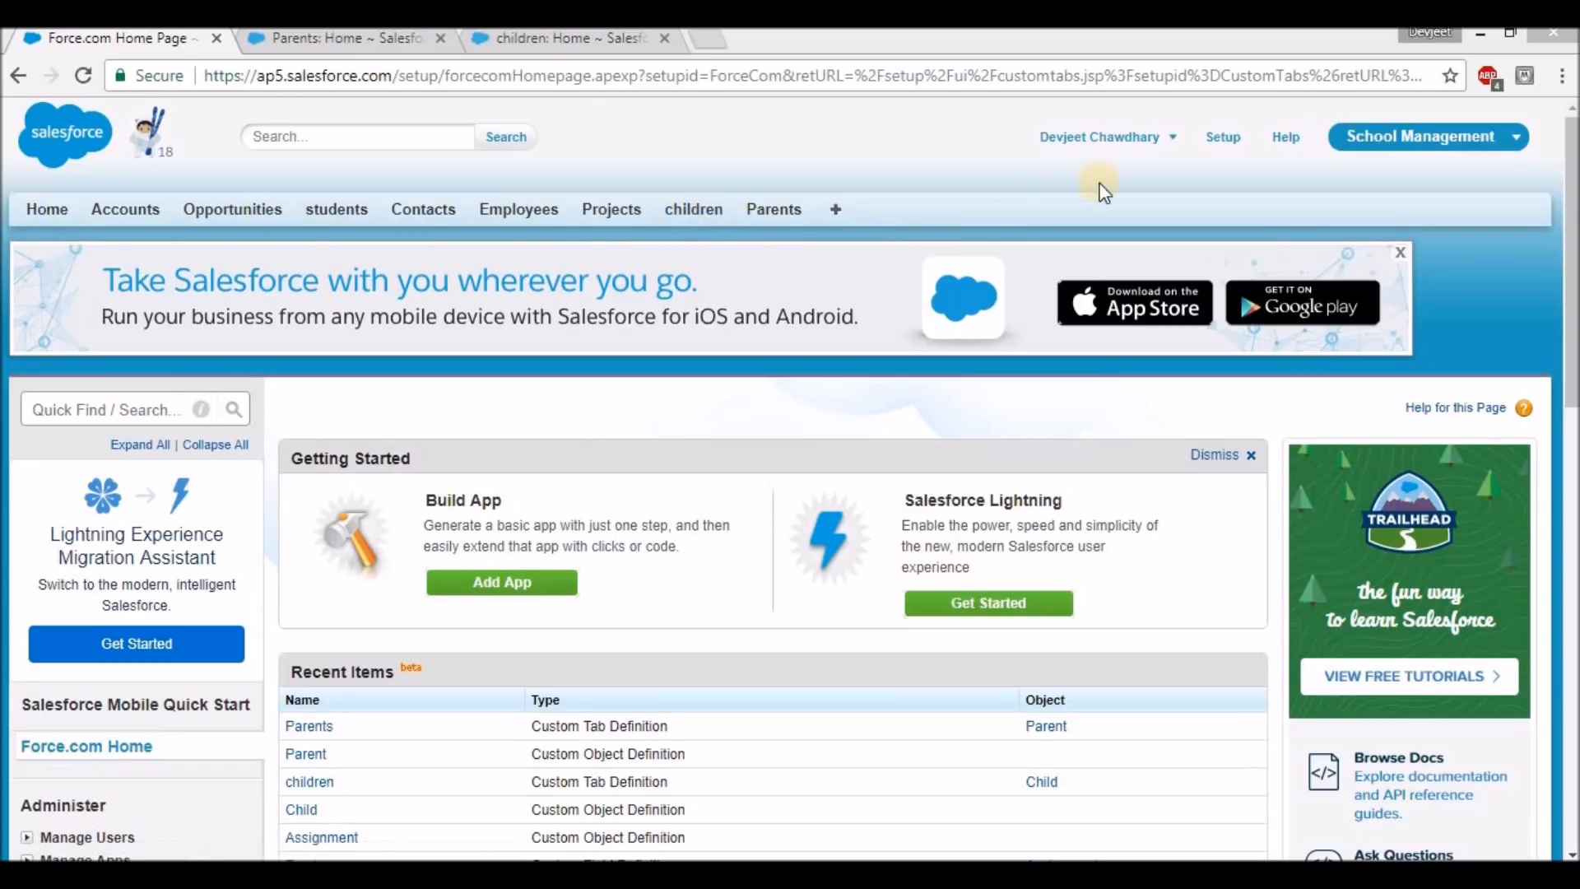
Open the list of custom objects in Setup
{"action": "left_click", "coordinate": [1216, 142]}
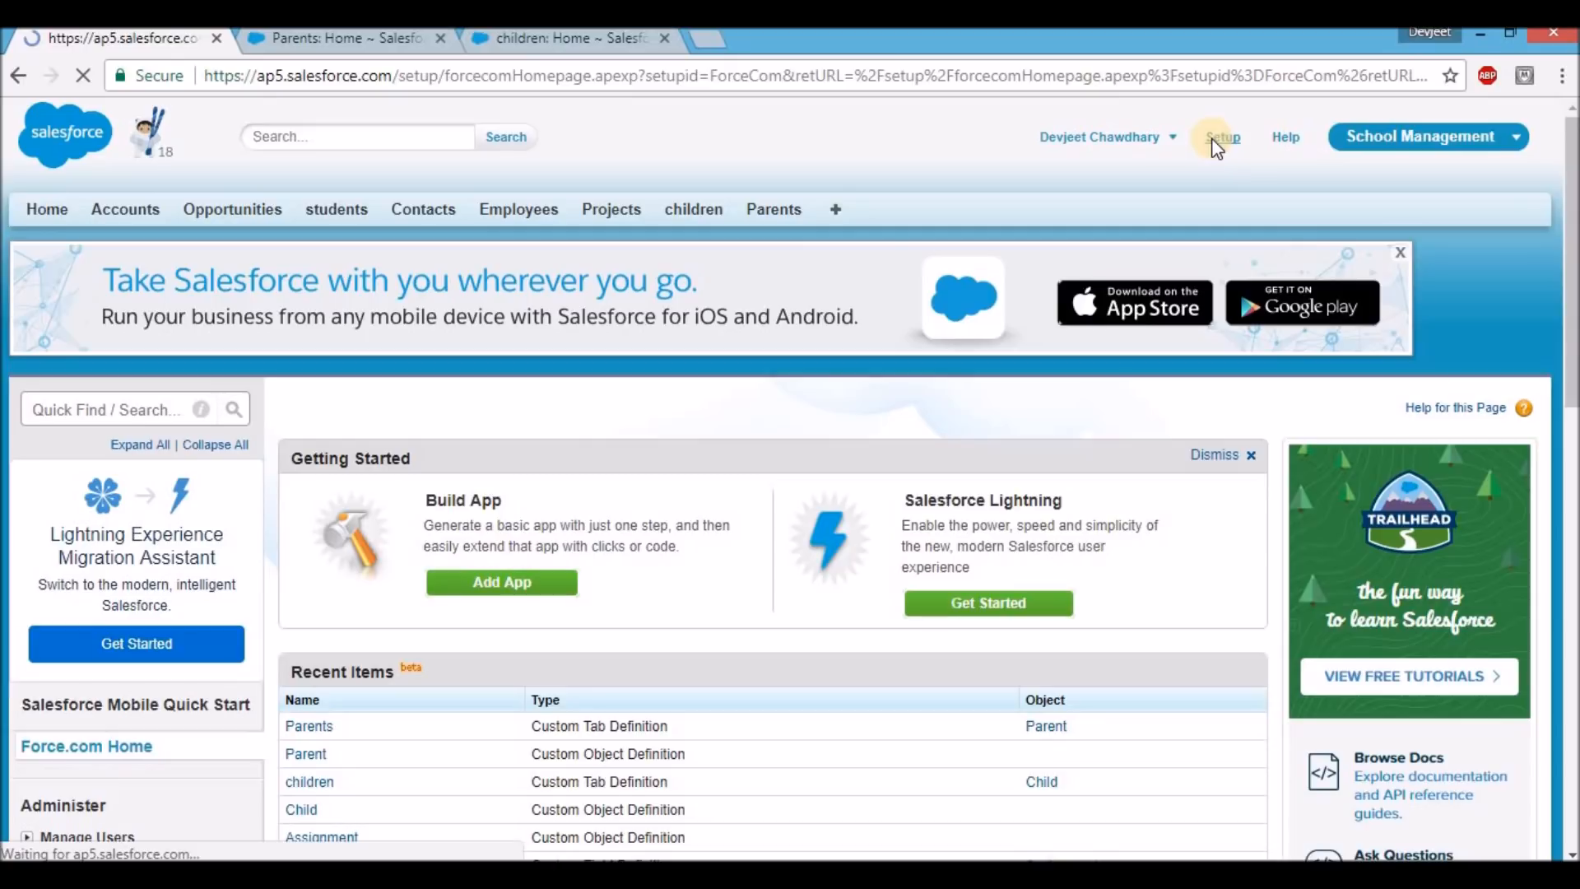
{"action": "scroll", "coordinate": [1217, 149], "scroll_direction": "down", "scroll_amount": 7}
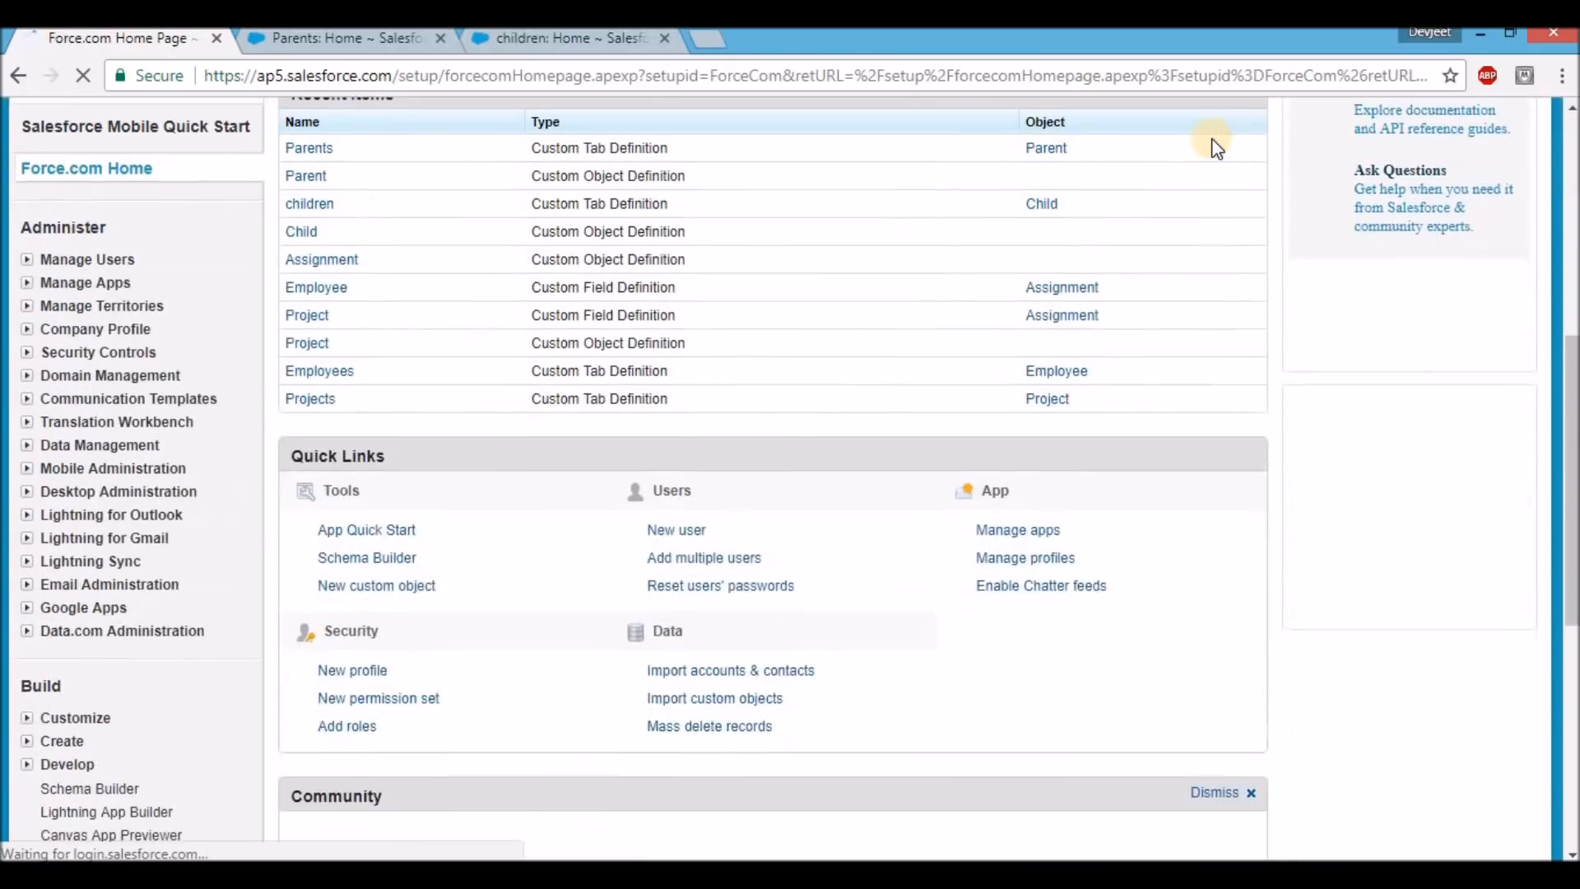
{"action": "scroll", "coordinate": [1216, 148], "scroll_direction": "down", "scroll_amount": 1}
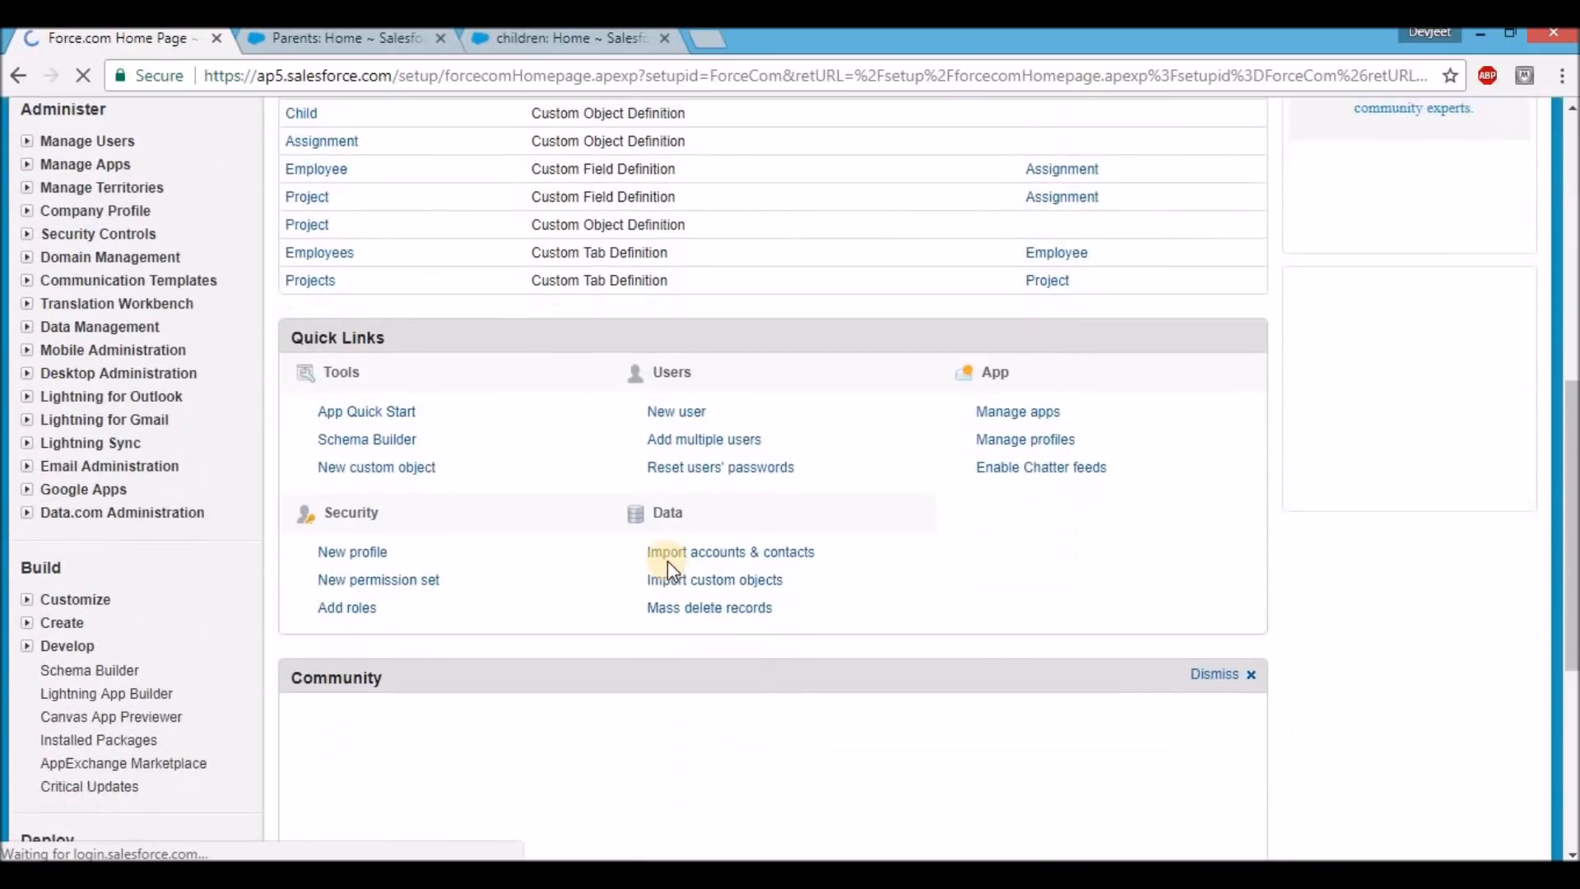
{"action": "left_click", "coordinate": [27, 623]}
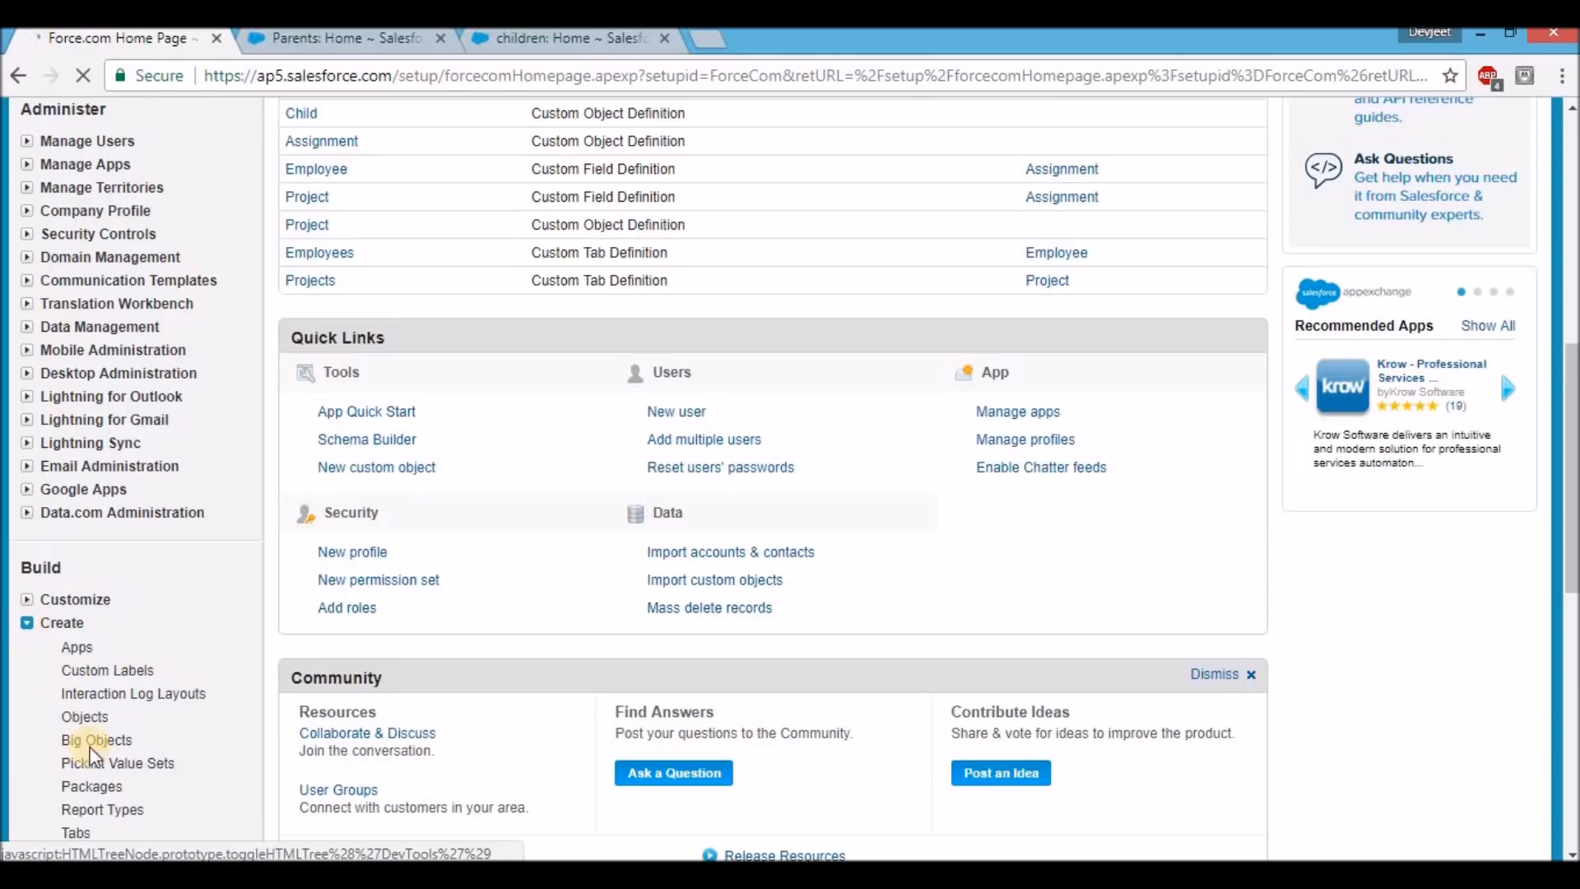
{"action": "left_click", "coordinate": [86, 717]}
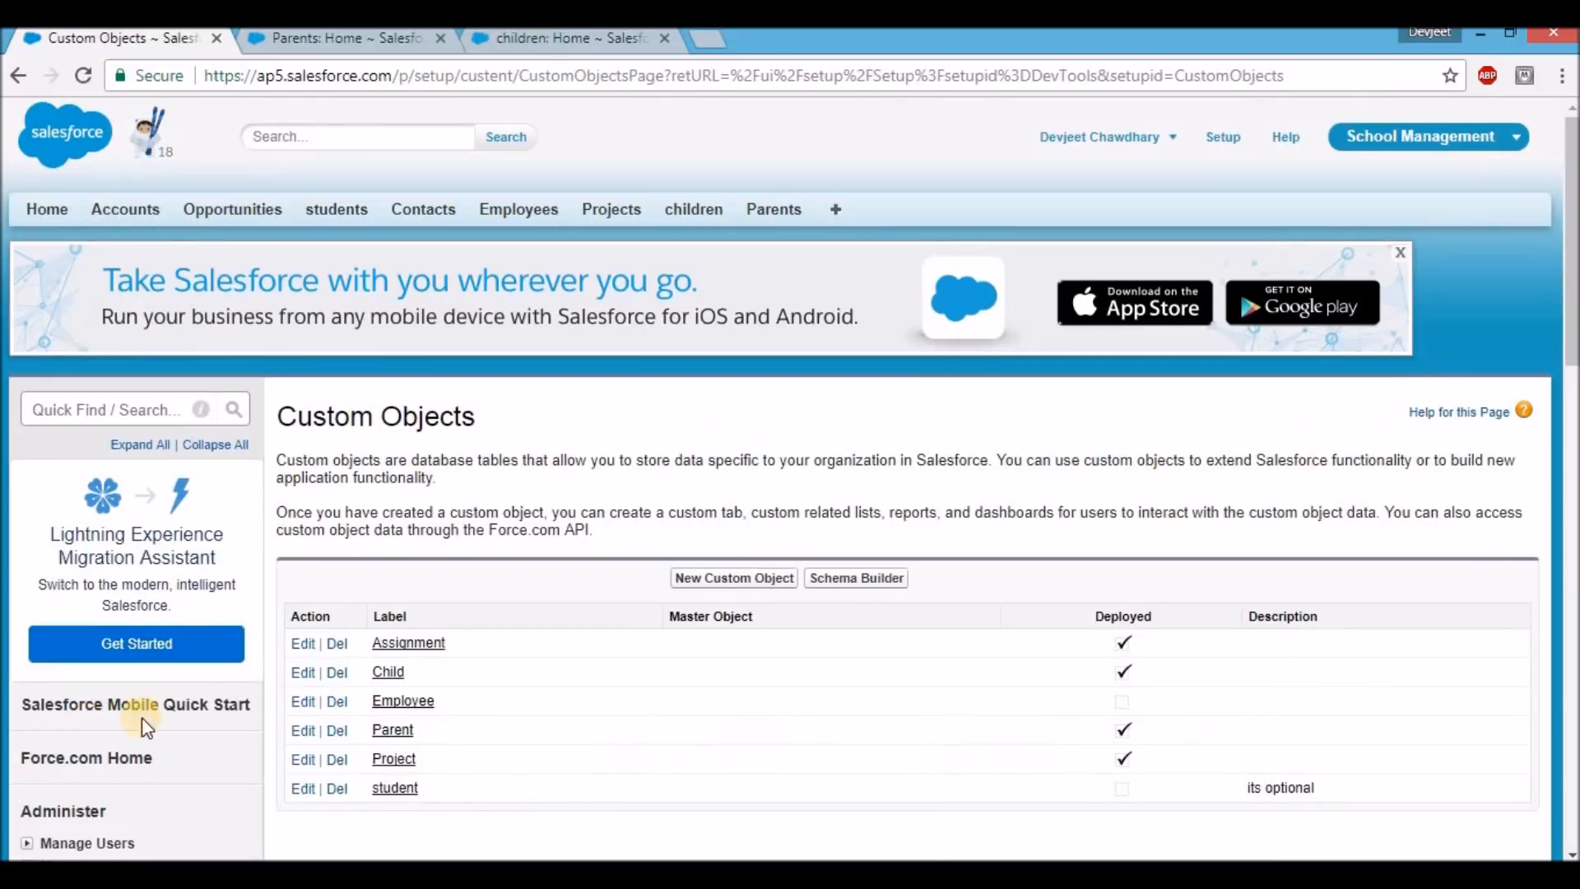
Open the Child custom object's definition and start a new custom field for it
{"action": "left_click", "coordinate": [388, 673]}
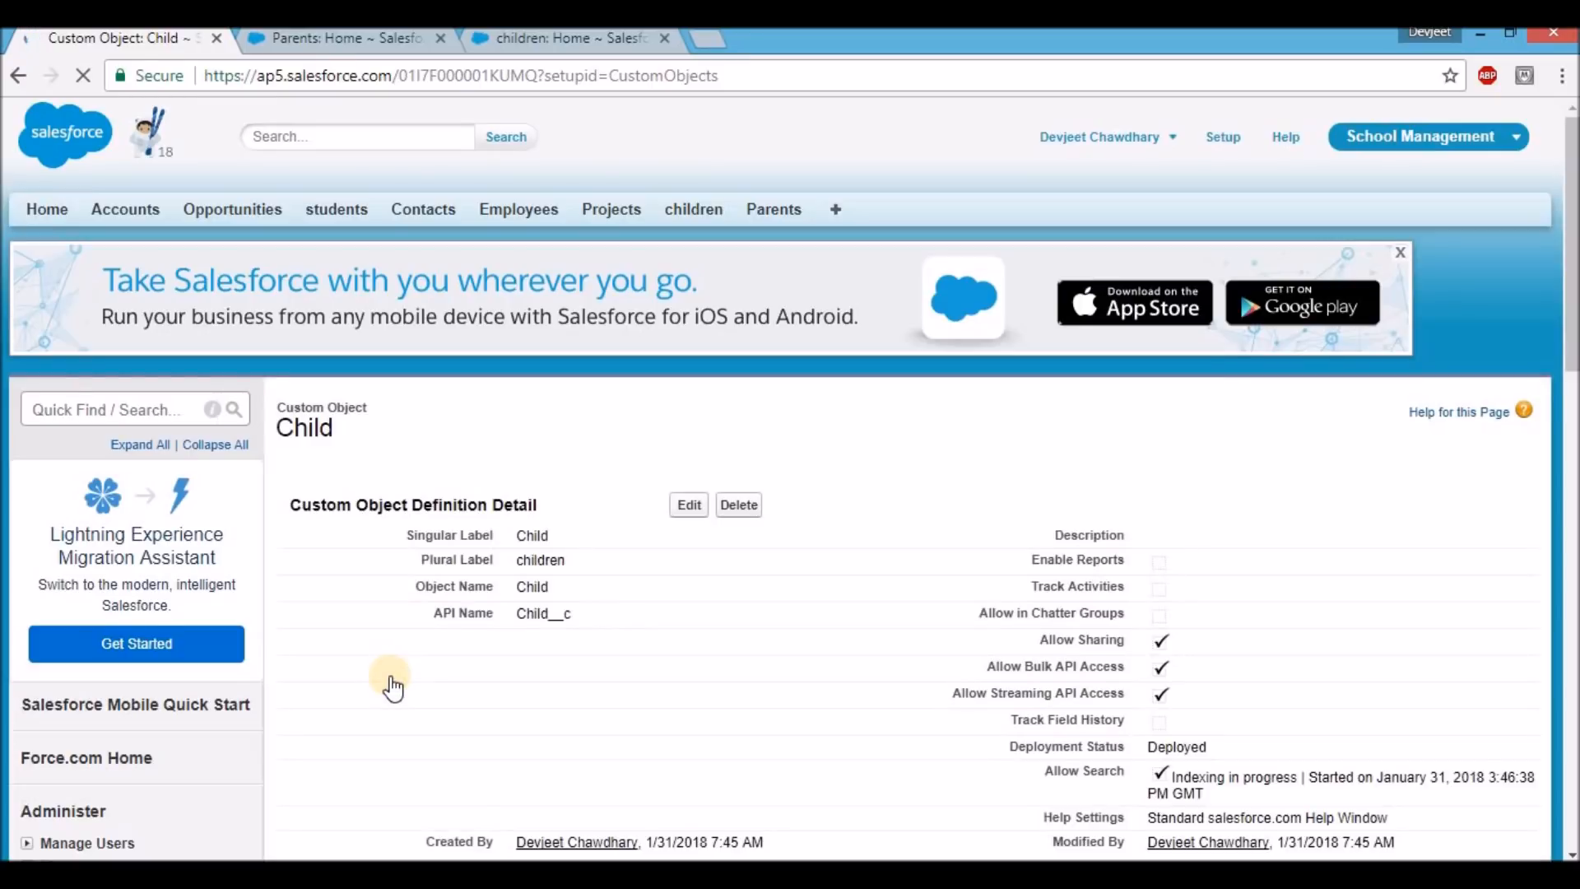
{"action": "scroll", "coordinate": [486, 565], "scroll_direction": "down", "scroll_amount": 4}
{"action": "scroll", "coordinate": [490, 555], "scroll_direction": "down", "scroll_amount": 3}
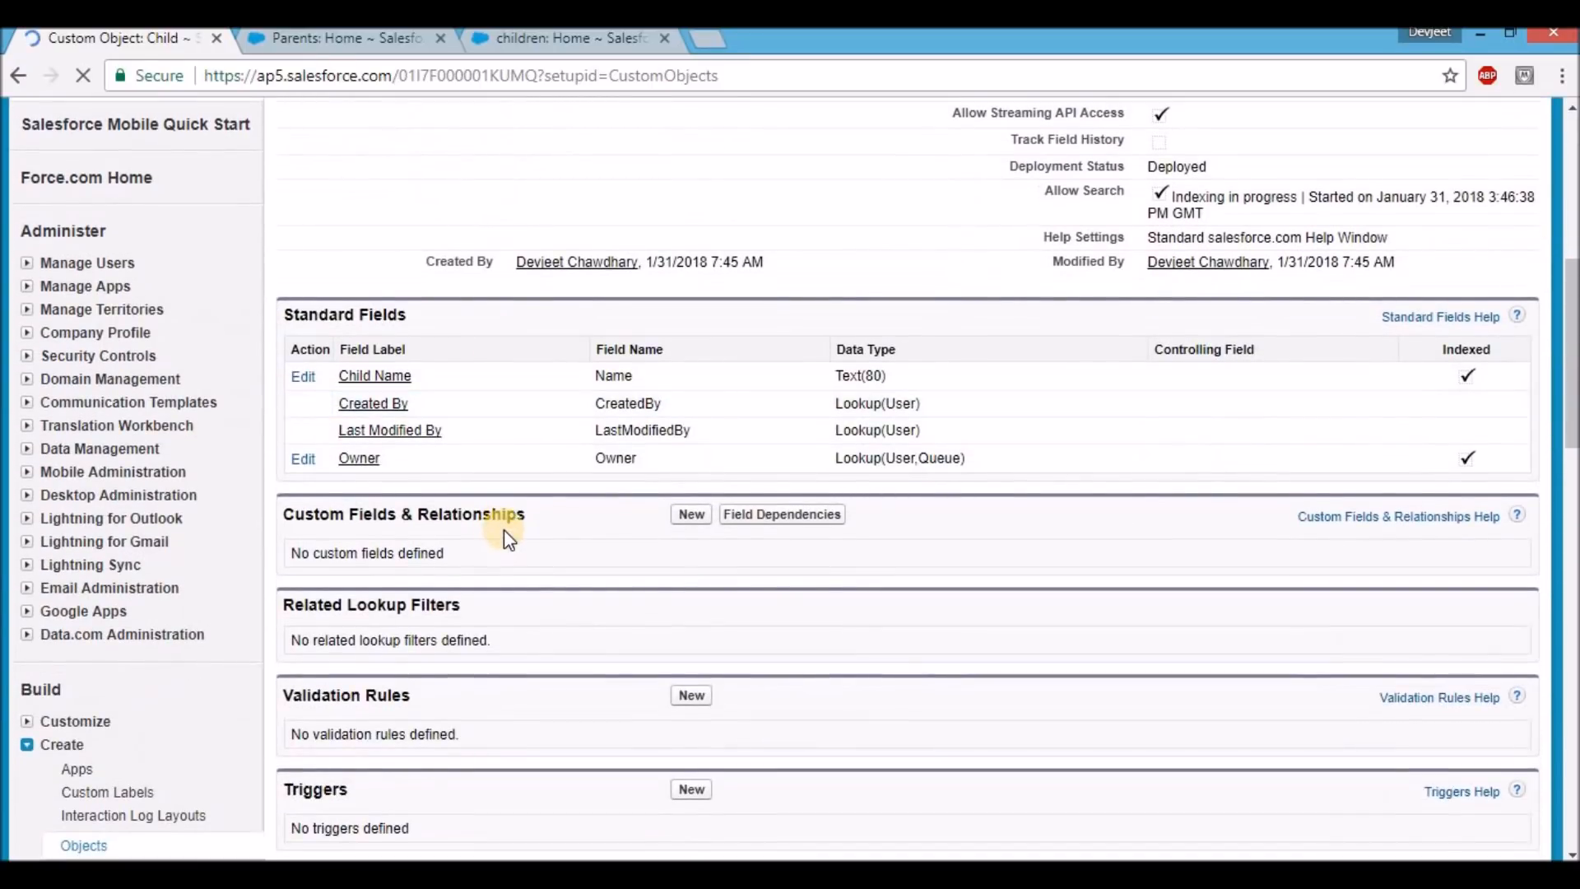
{"action": "left_click", "coordinate": [694, 522]}
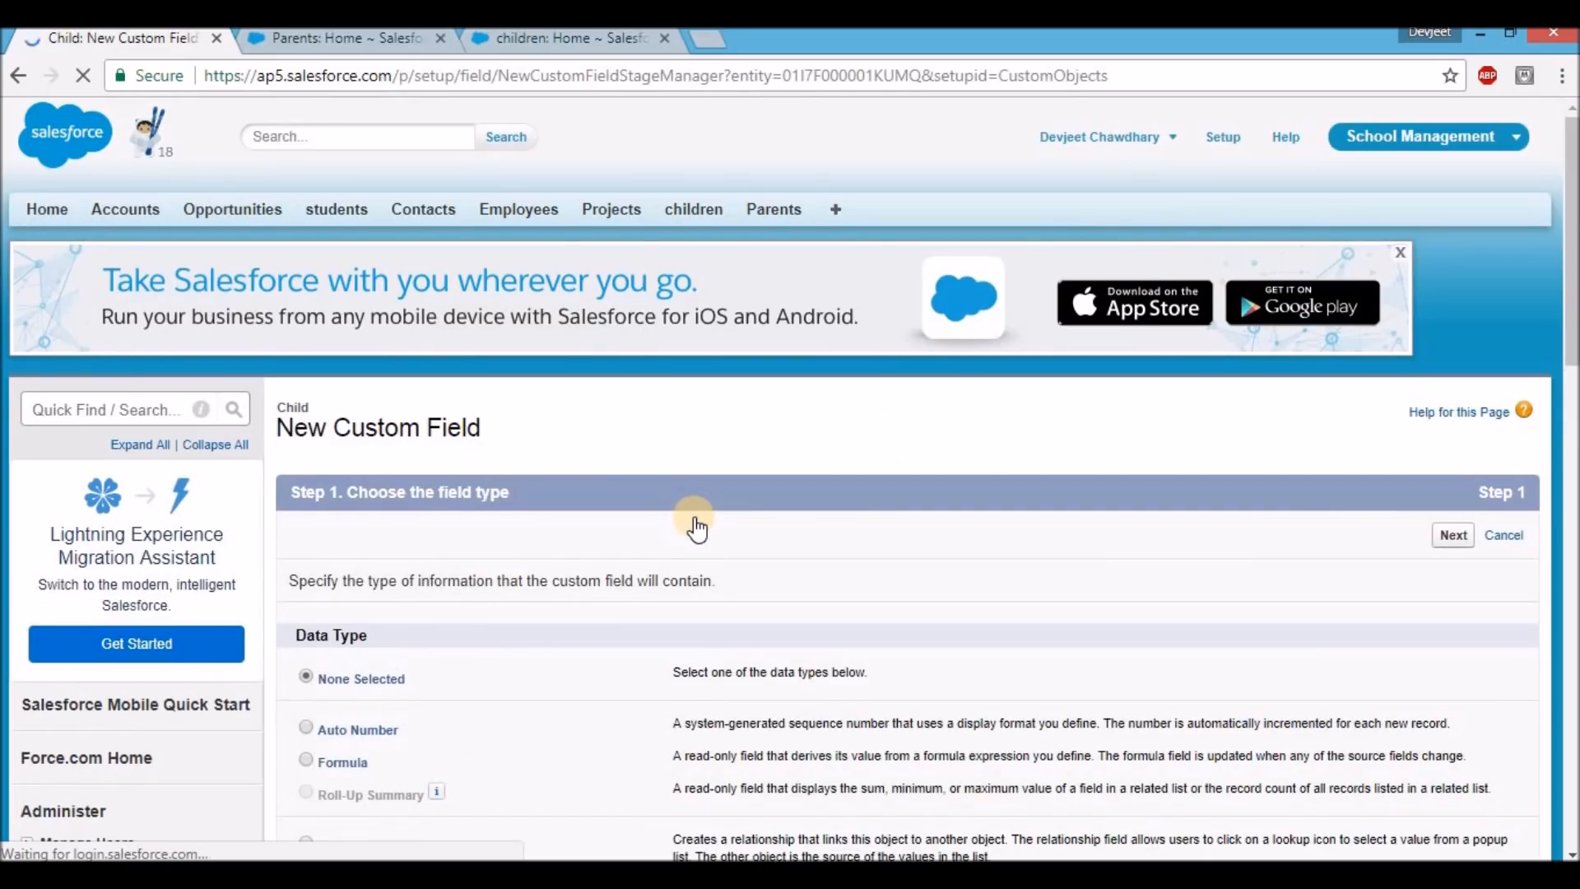
Choose Master-Detail Relationship as the data type for the Child object's new field and continue to the related-object choice
{"action": "scroll", "coordinate": [695, 526], "scroll_direction": "down", "scroll_amount": 3}
{"action": "scroll", "coordinate": [695, 526], "scroll_direction": "down", "scroll_amount": 4}
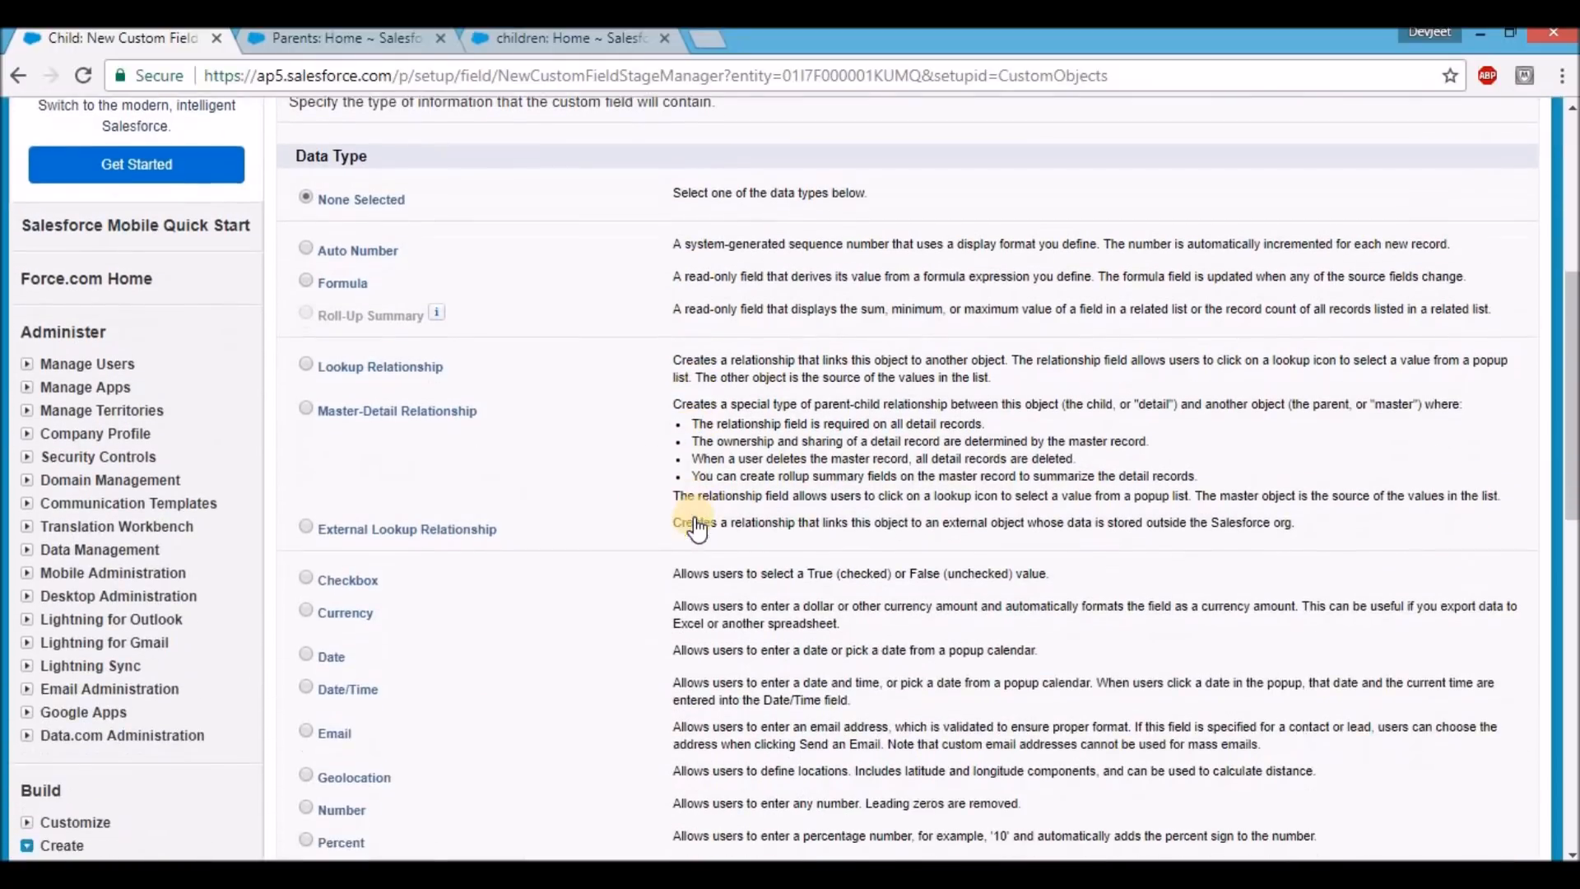
{"action": "left_click", "coordinate": [307, 307]}
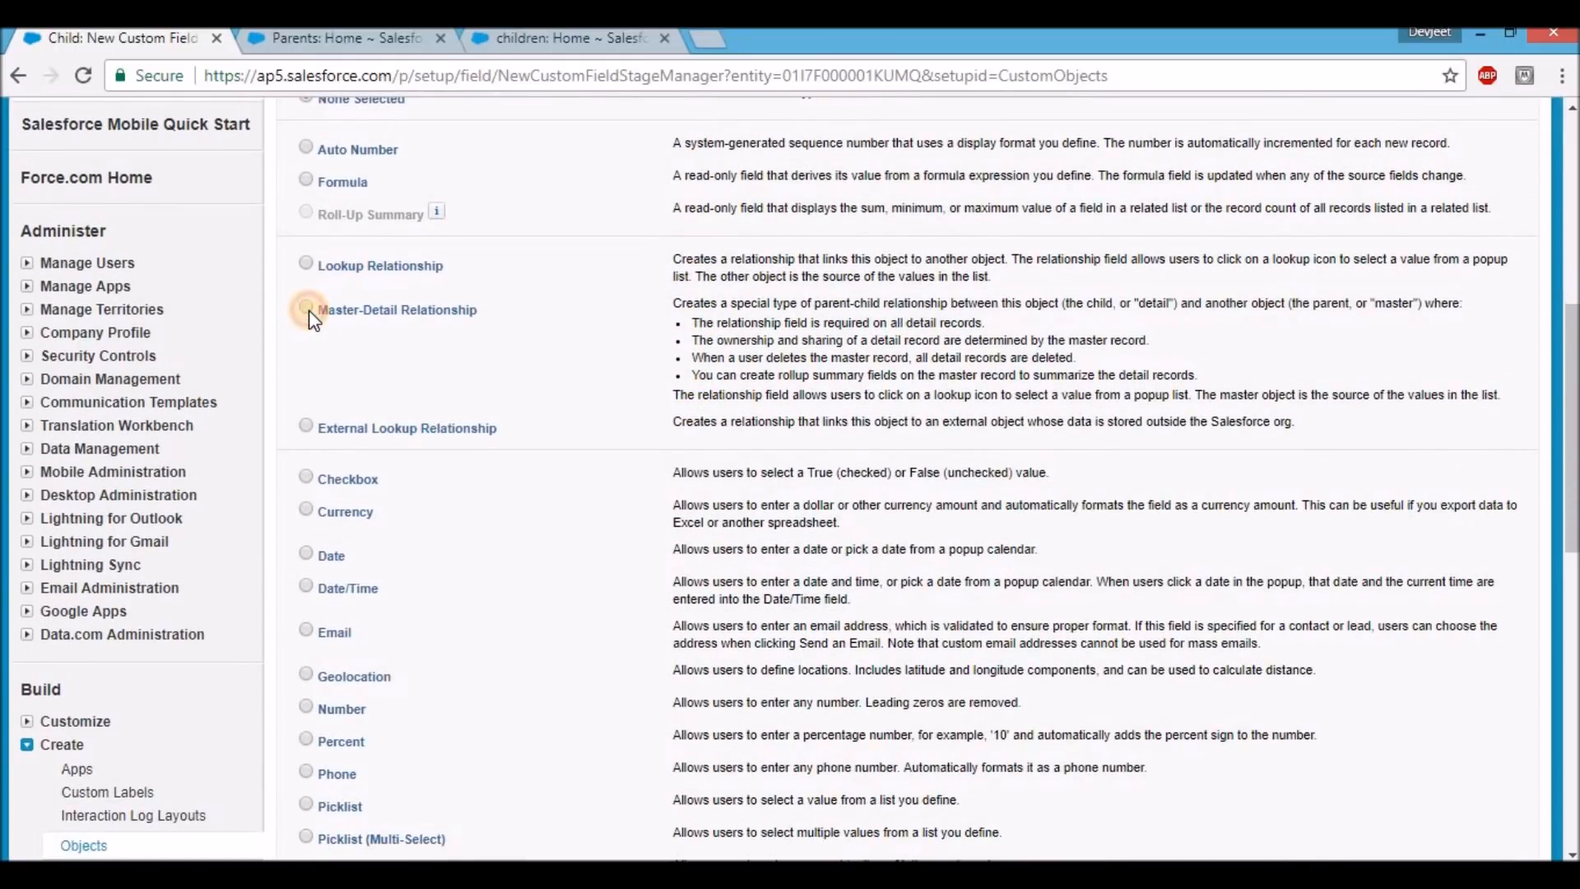
{"action": "scroll", "coordinate": [309, 312], "scroll_direction": "up", "scroll_amount": 7}
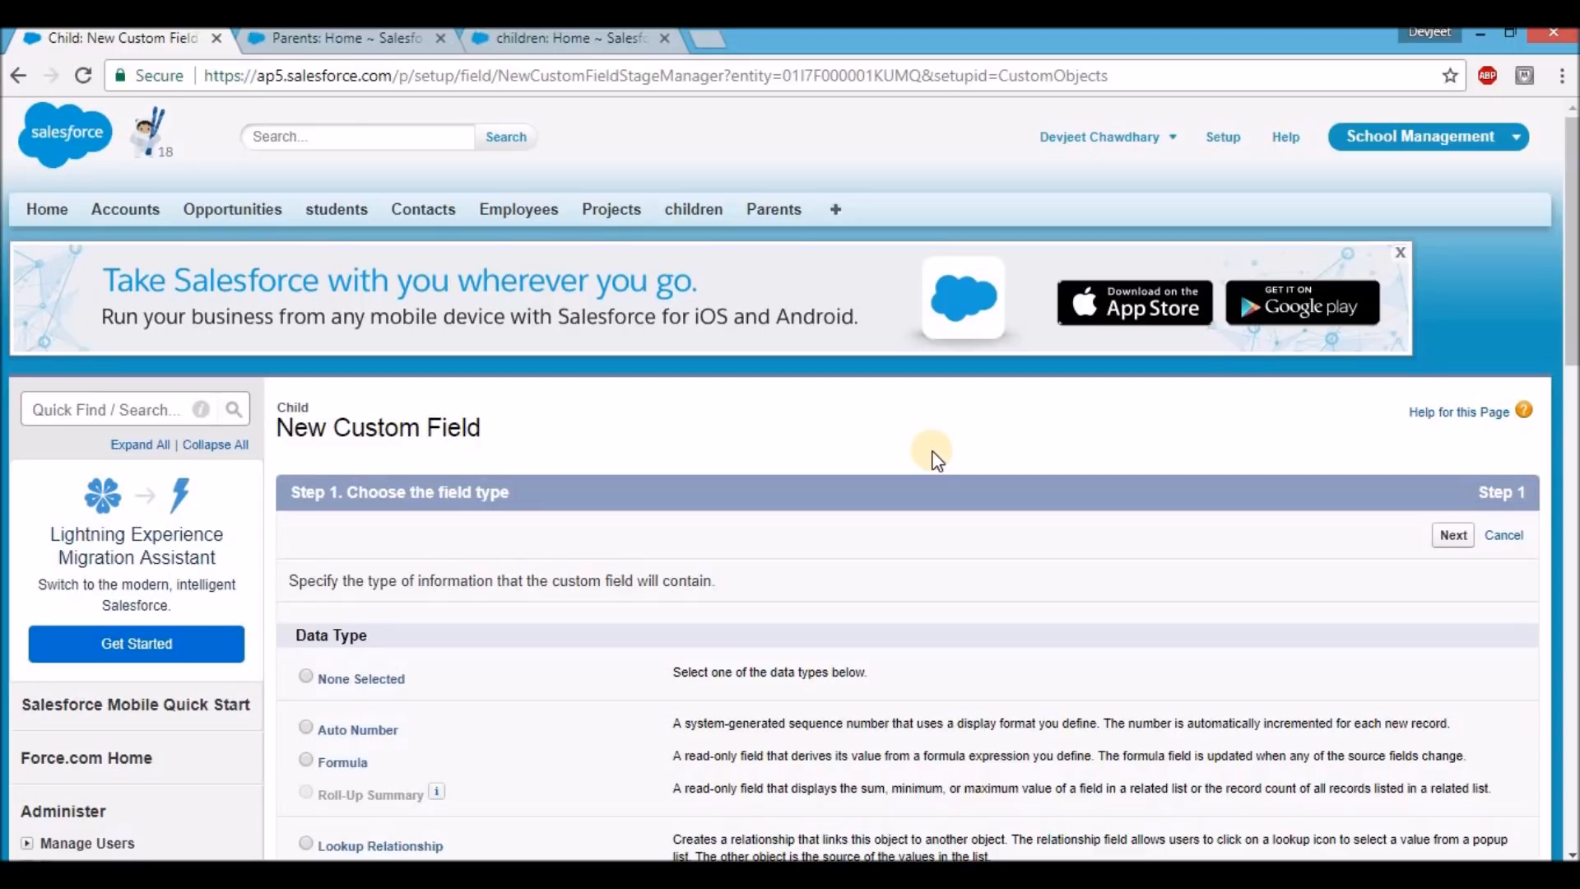
{"action": "left_click", "coordinate": [569, 41]}
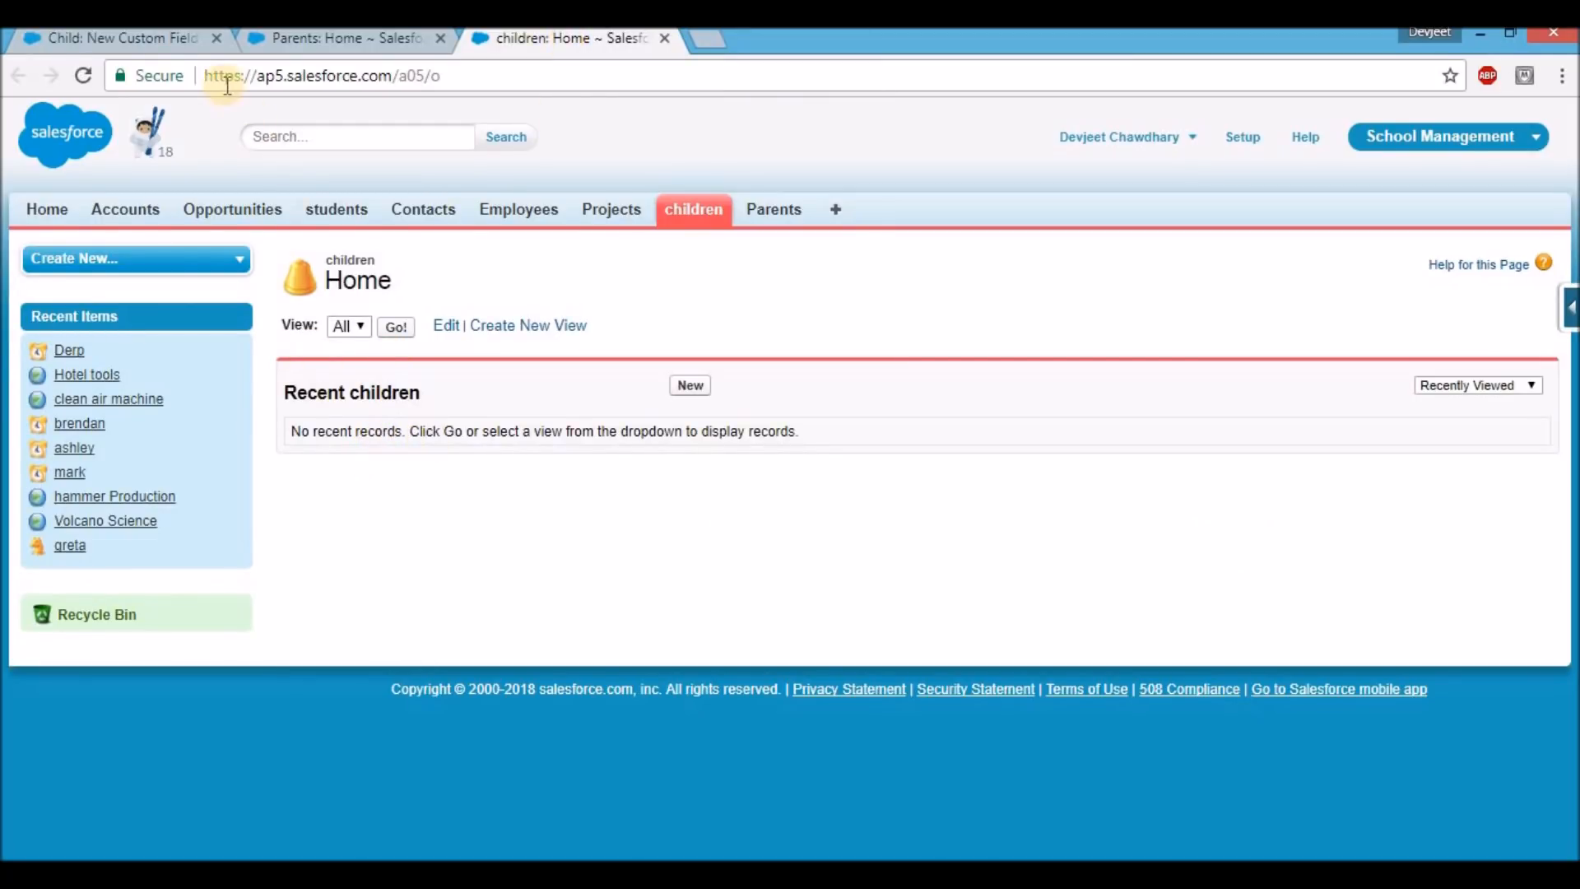
{"action": "left_click", "coordinate": [148, 51]}
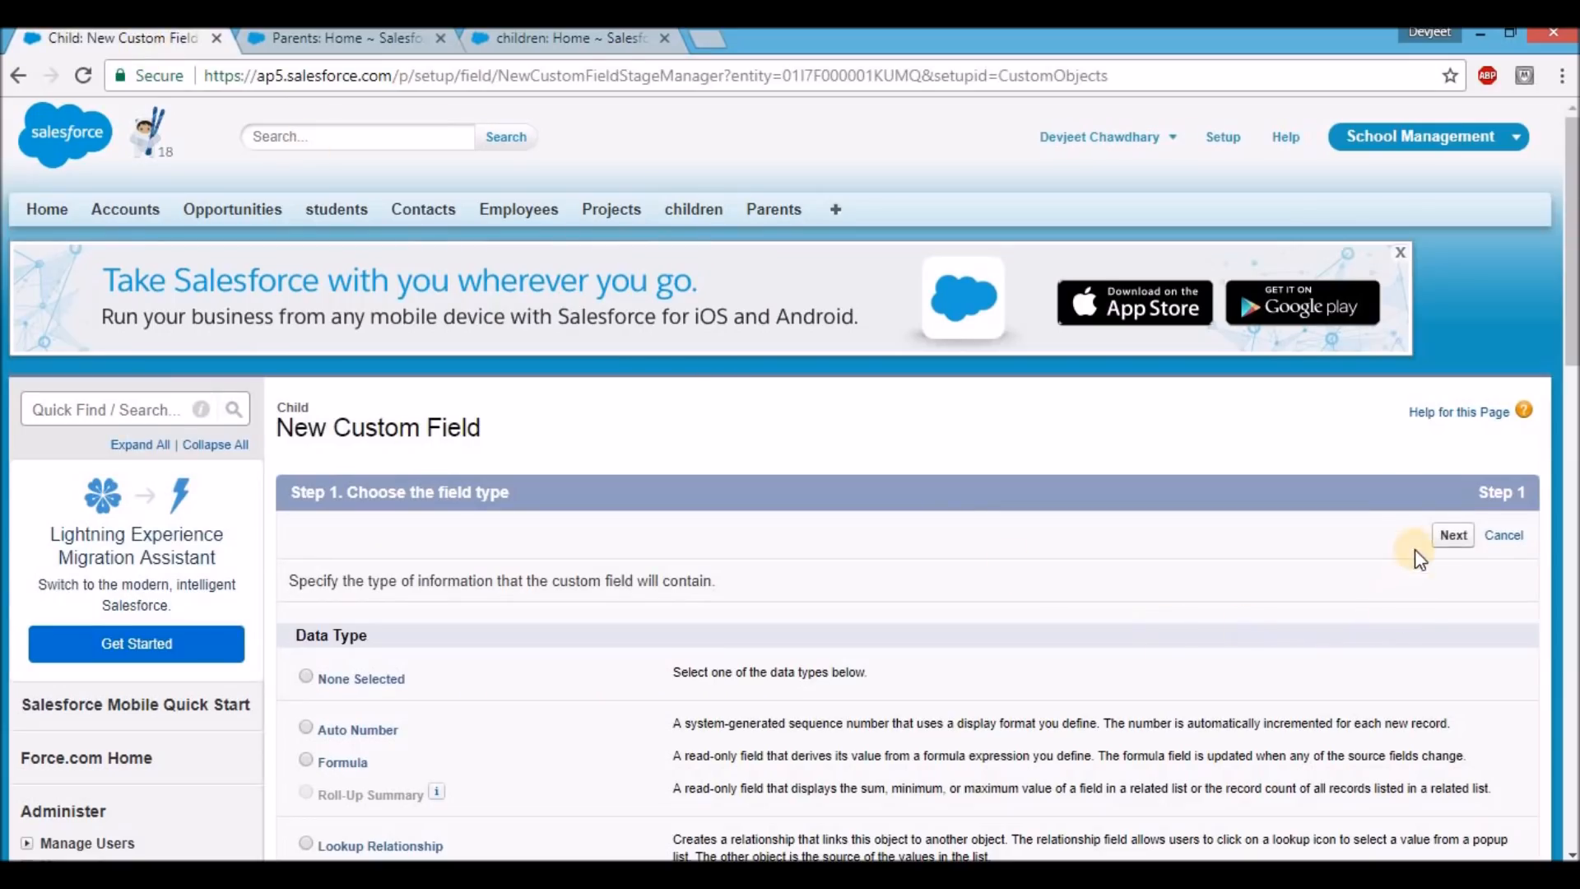
{"action": "left_click", "coordinate": [1440, 539]}
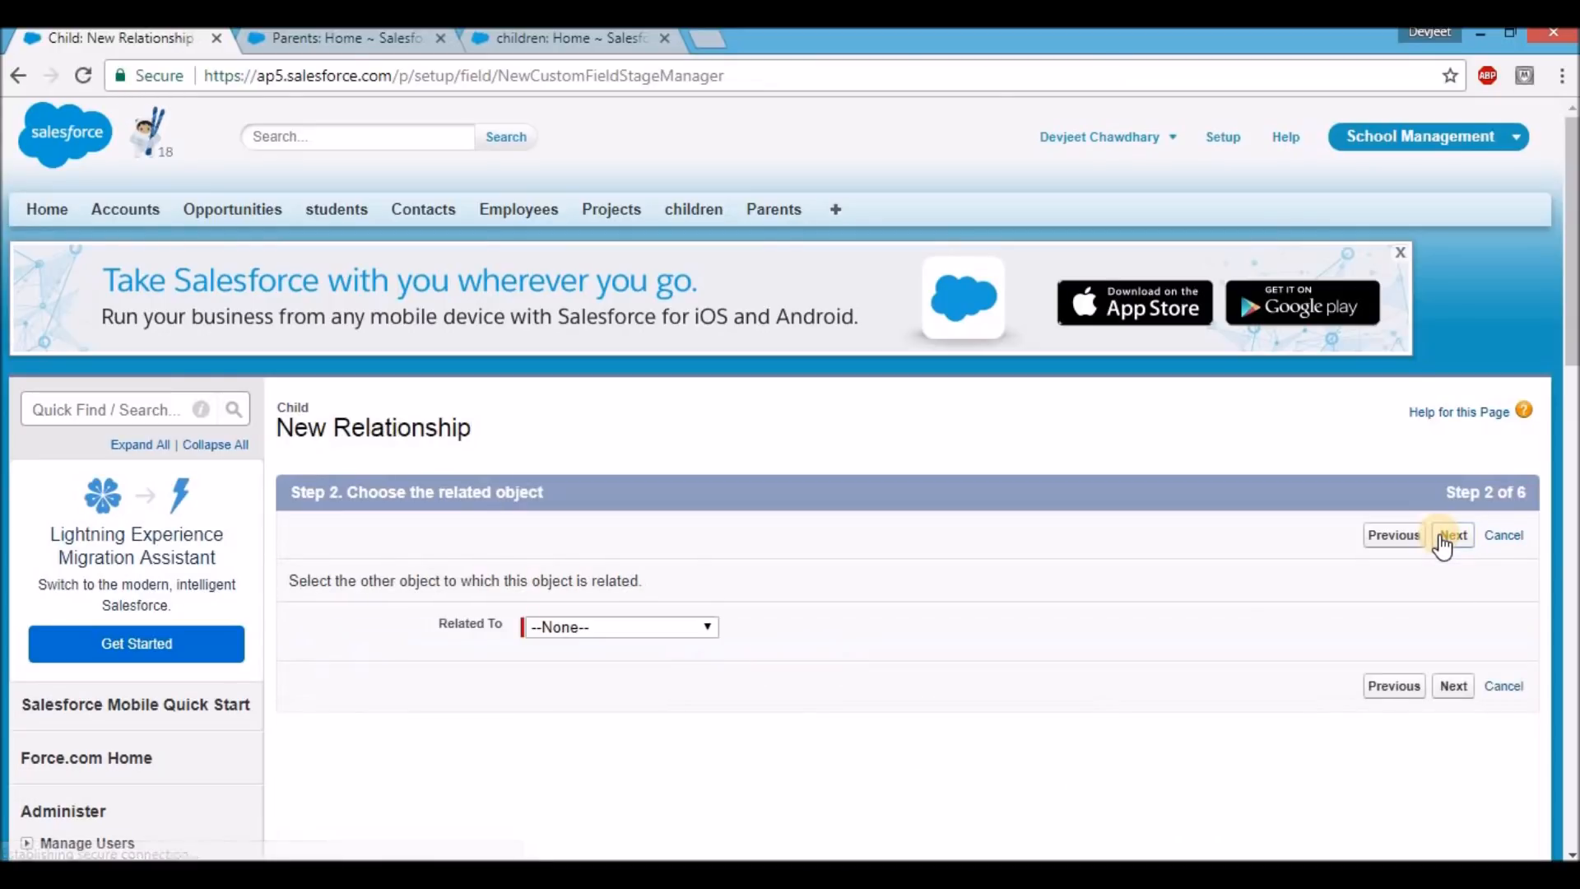
Relate the master-detail field to the Parent object and continue to the label and name settings
{"action": "left_click", "coordinate": [622, 625]}
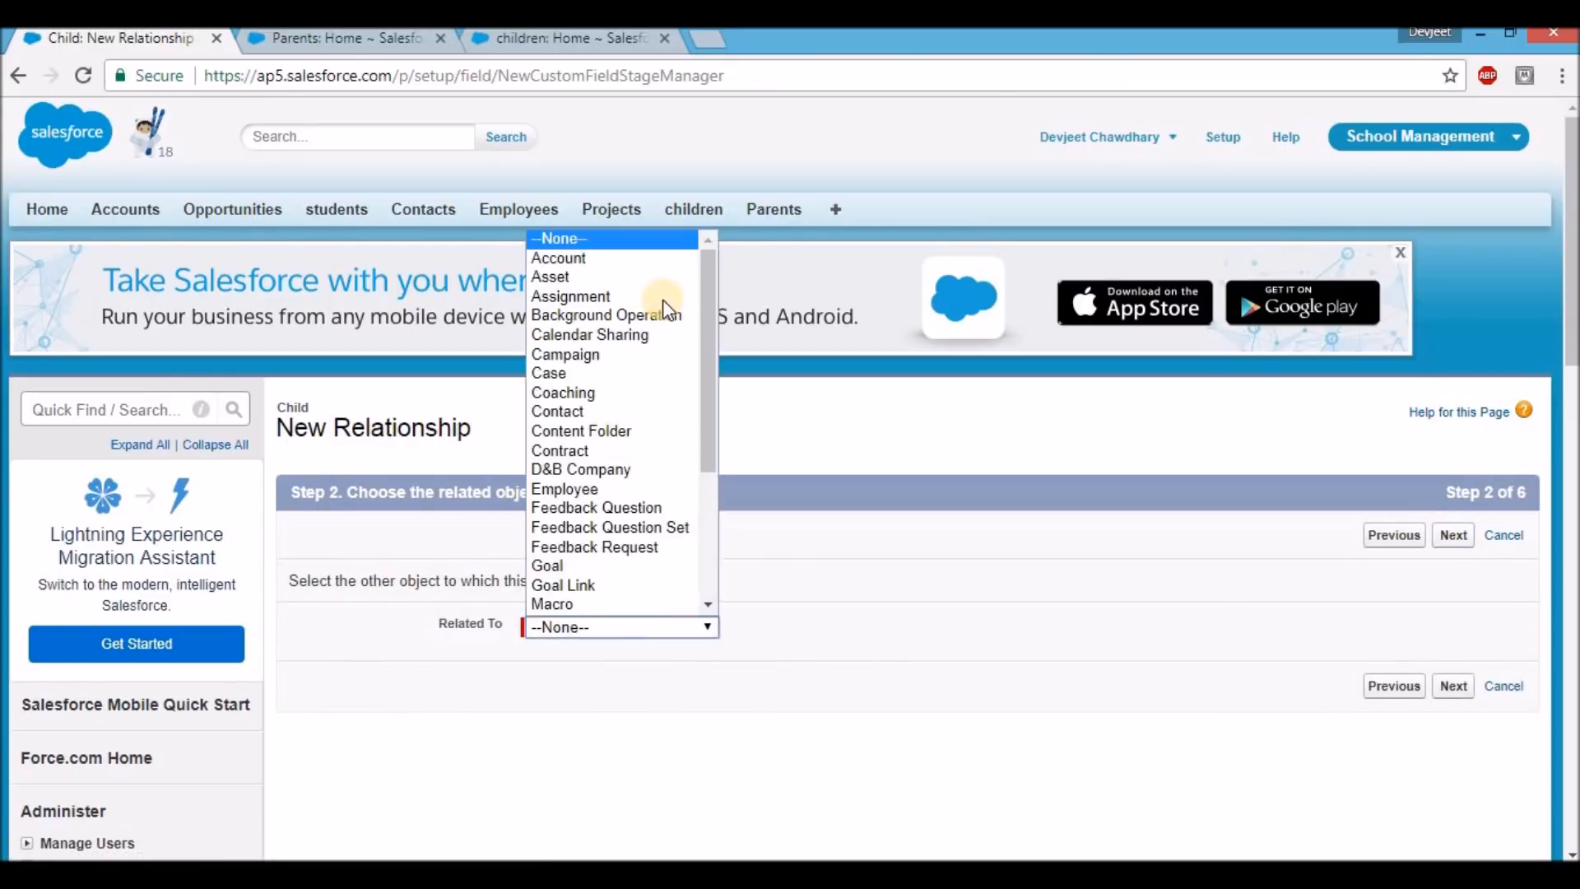
{"action": "scroll", "coordinate": [592, 432], "scroll_direction": "down", "scroll_amount": 4}
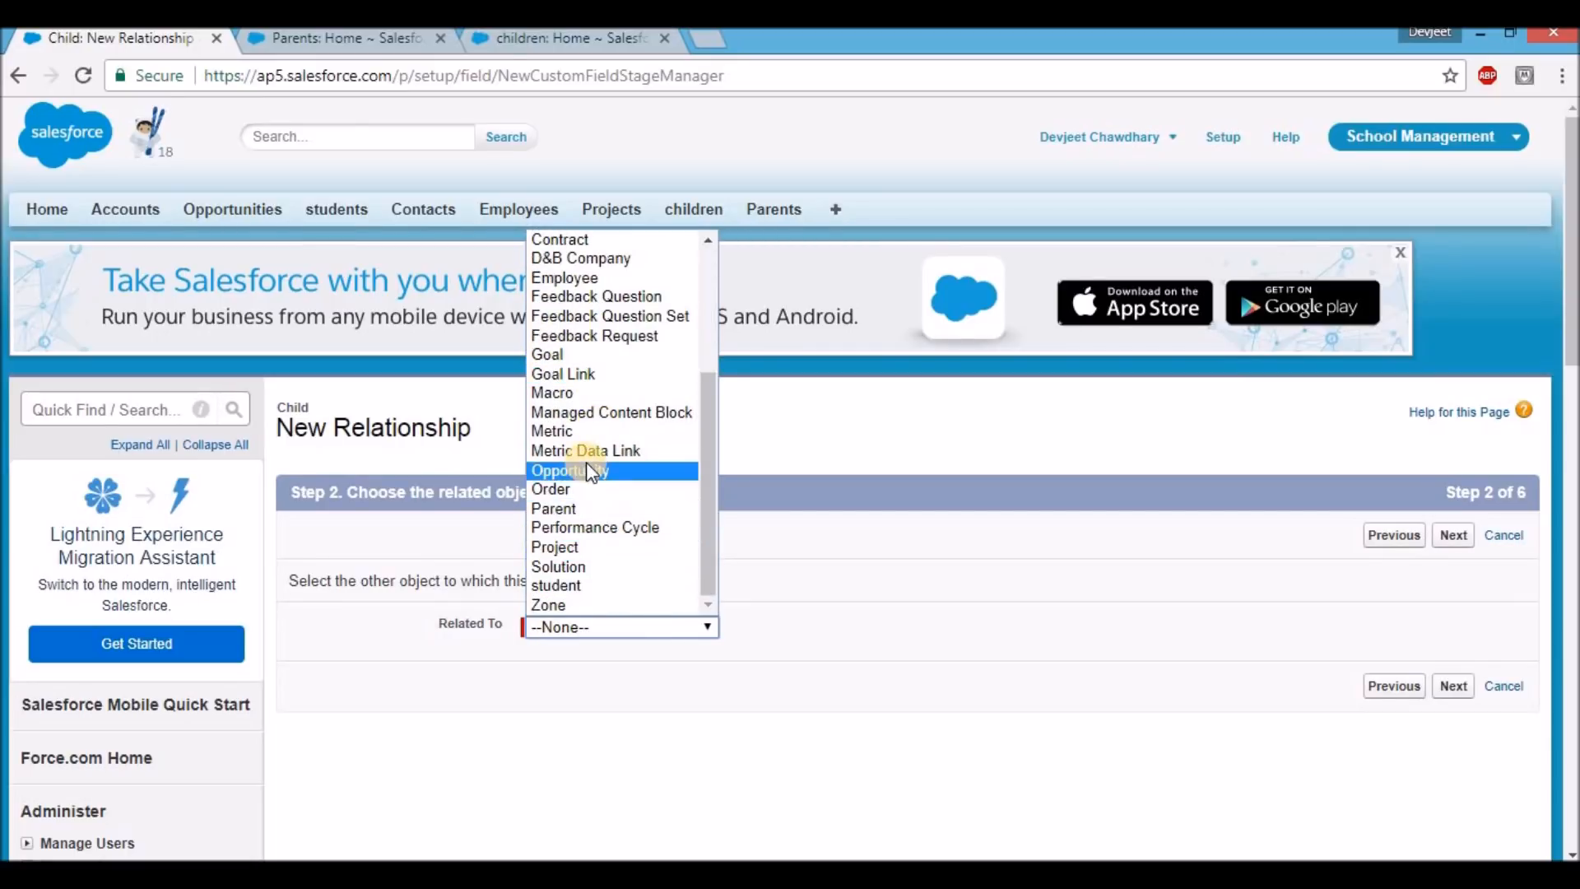
{"action": "left_click", "coordinate": [576, 509]}
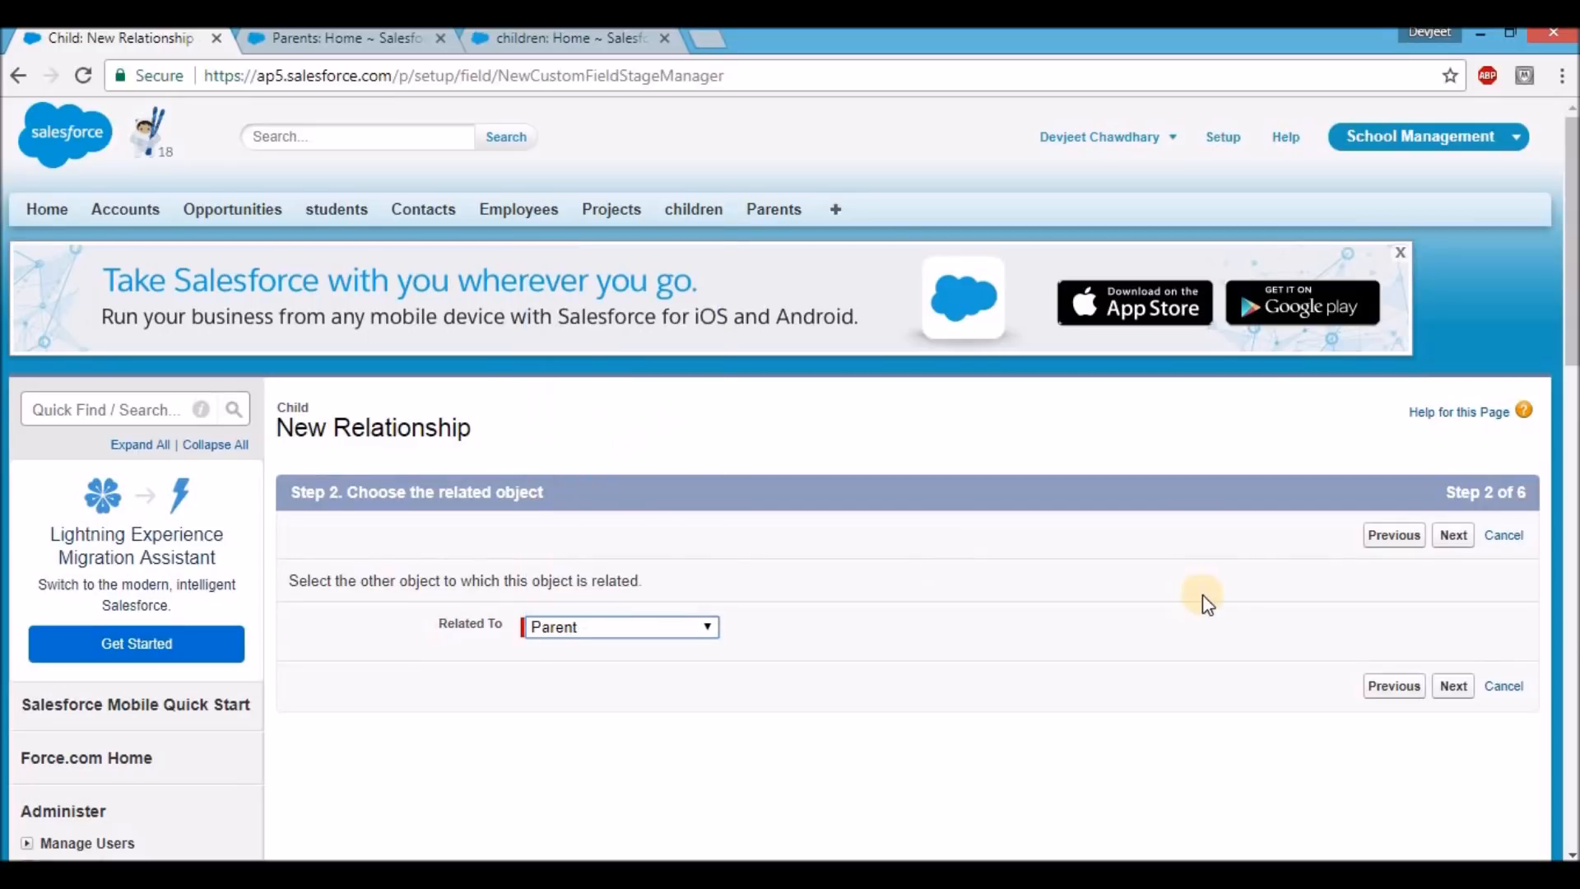
{"action": "left_click", "coordinate": [1452, 536]}
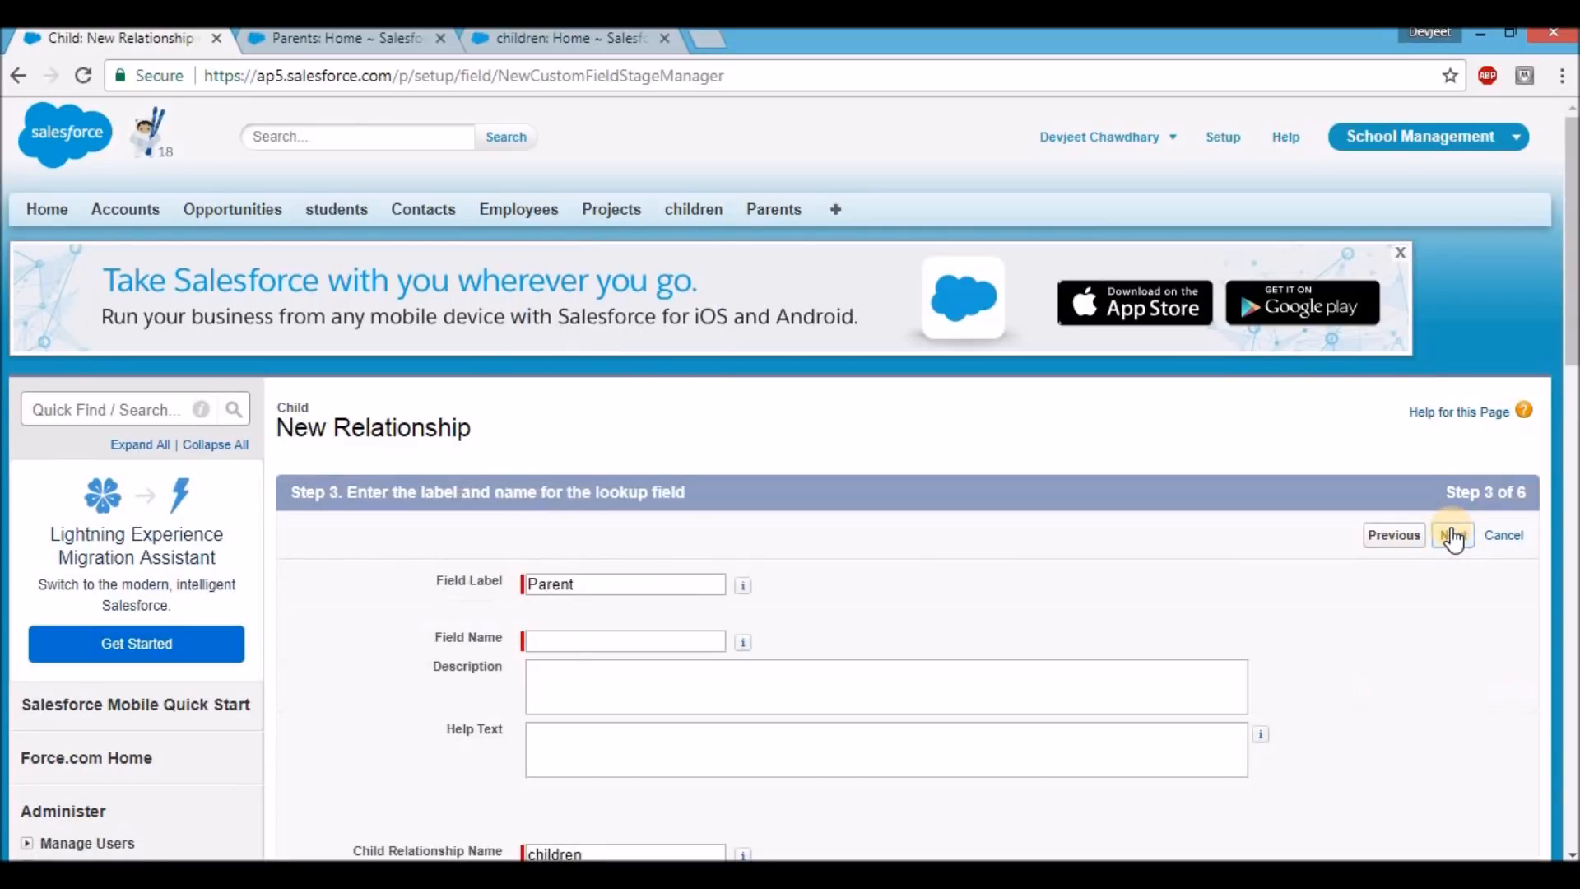
Set the field name to Parent, save the field with its default settings, and review it among the Child object's custom fields
{"action": "left_click", "coordinate": [643, 645]}
{"action": "type", "text": "Pa"}
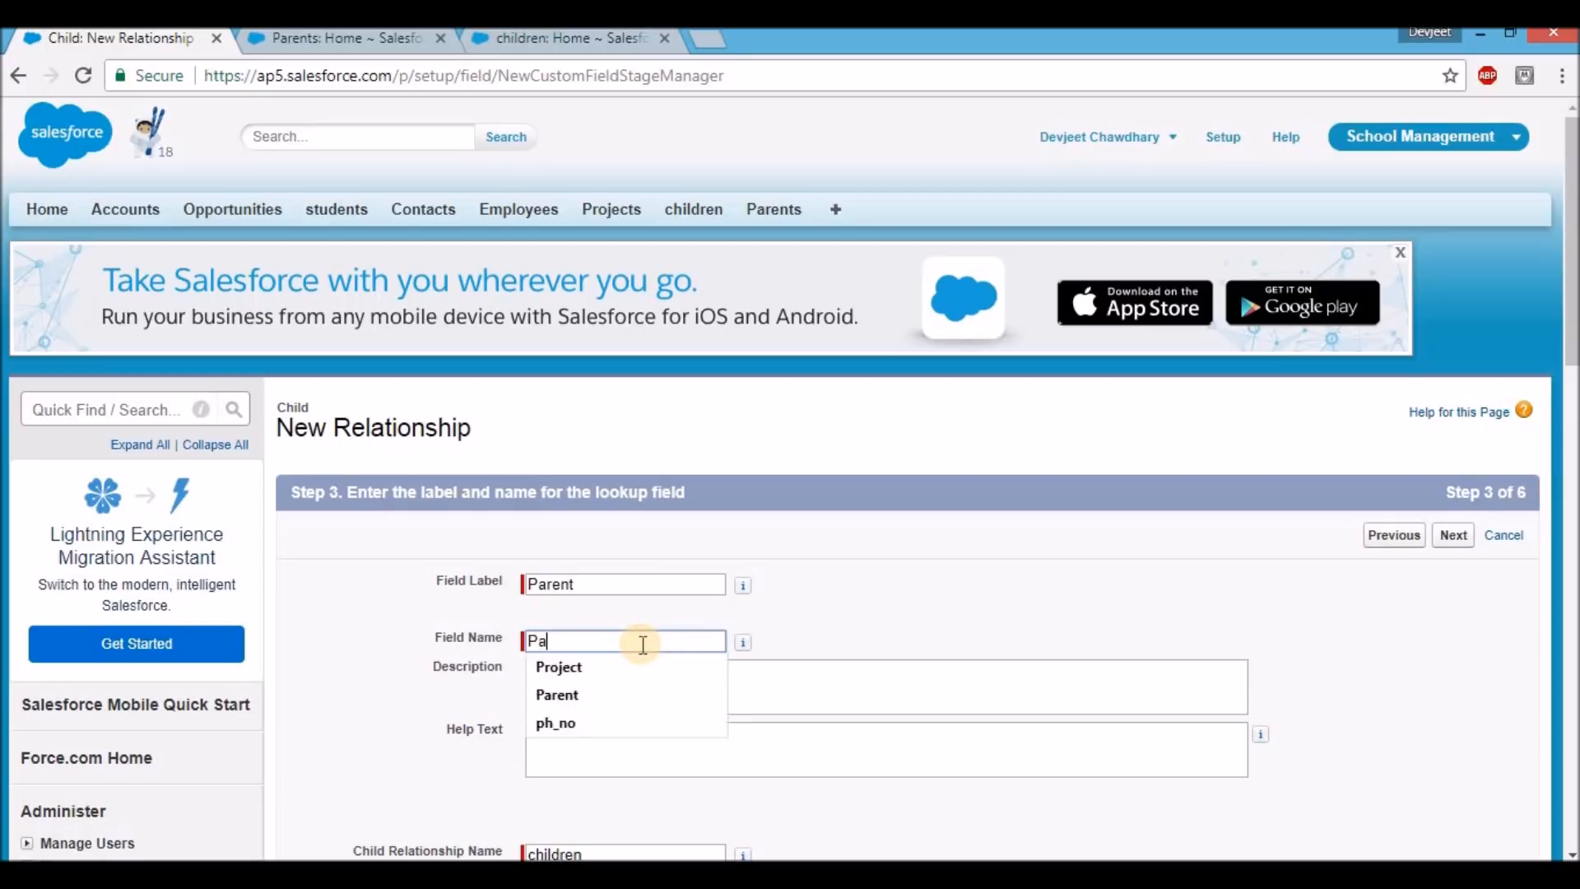
{"action": "type", "text": "rent"}
{"action": "left_click", "coordinate": [1453, 537]}
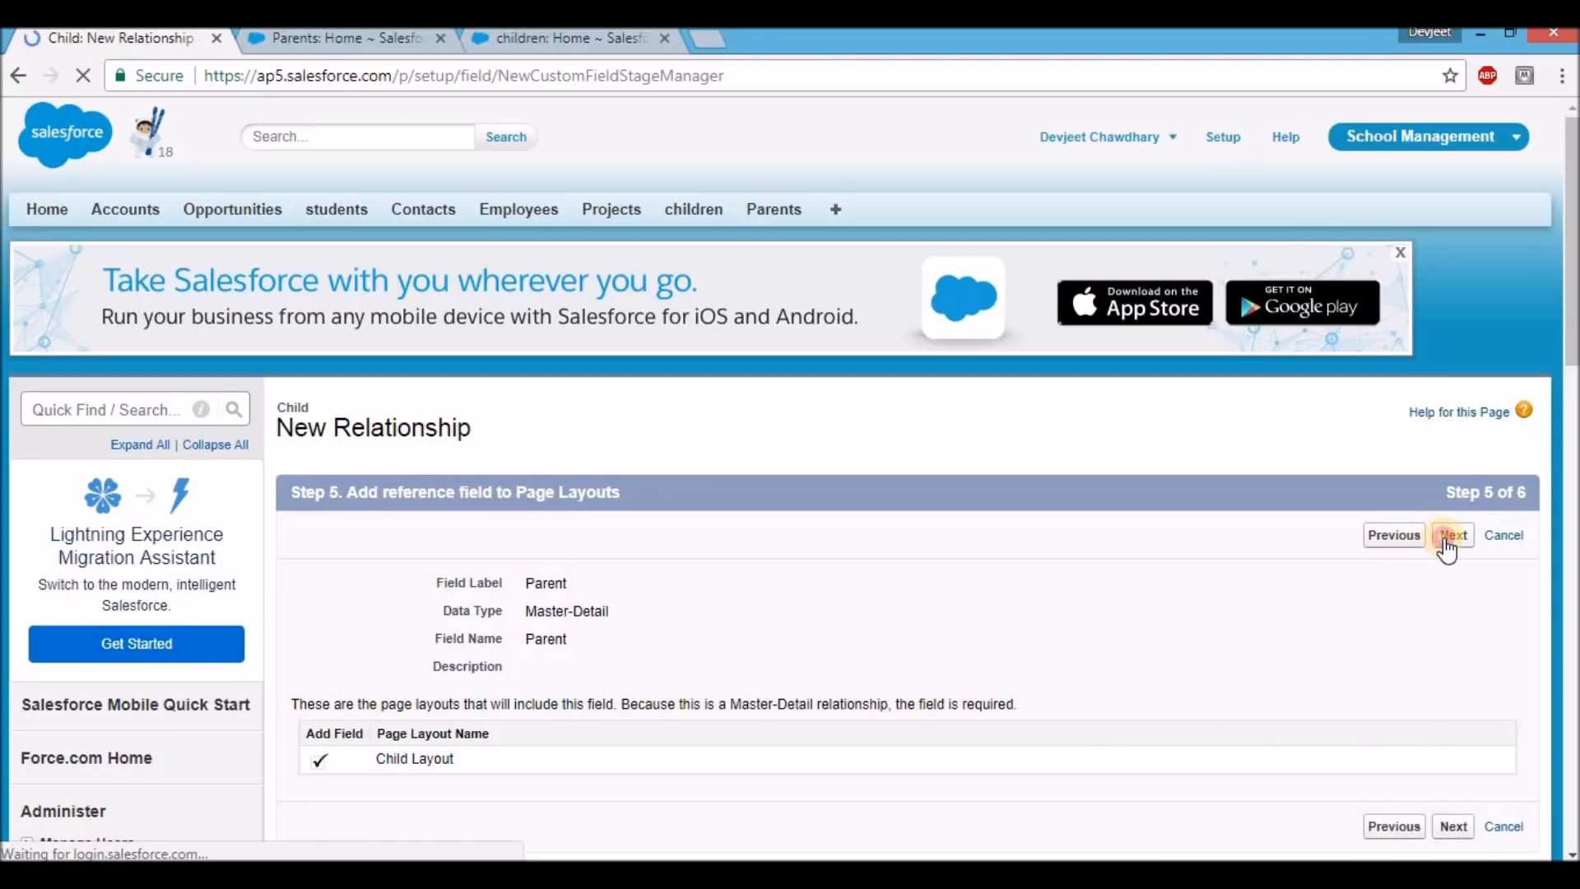
{"action": "left_click", "coordinate": [1453, 536]}
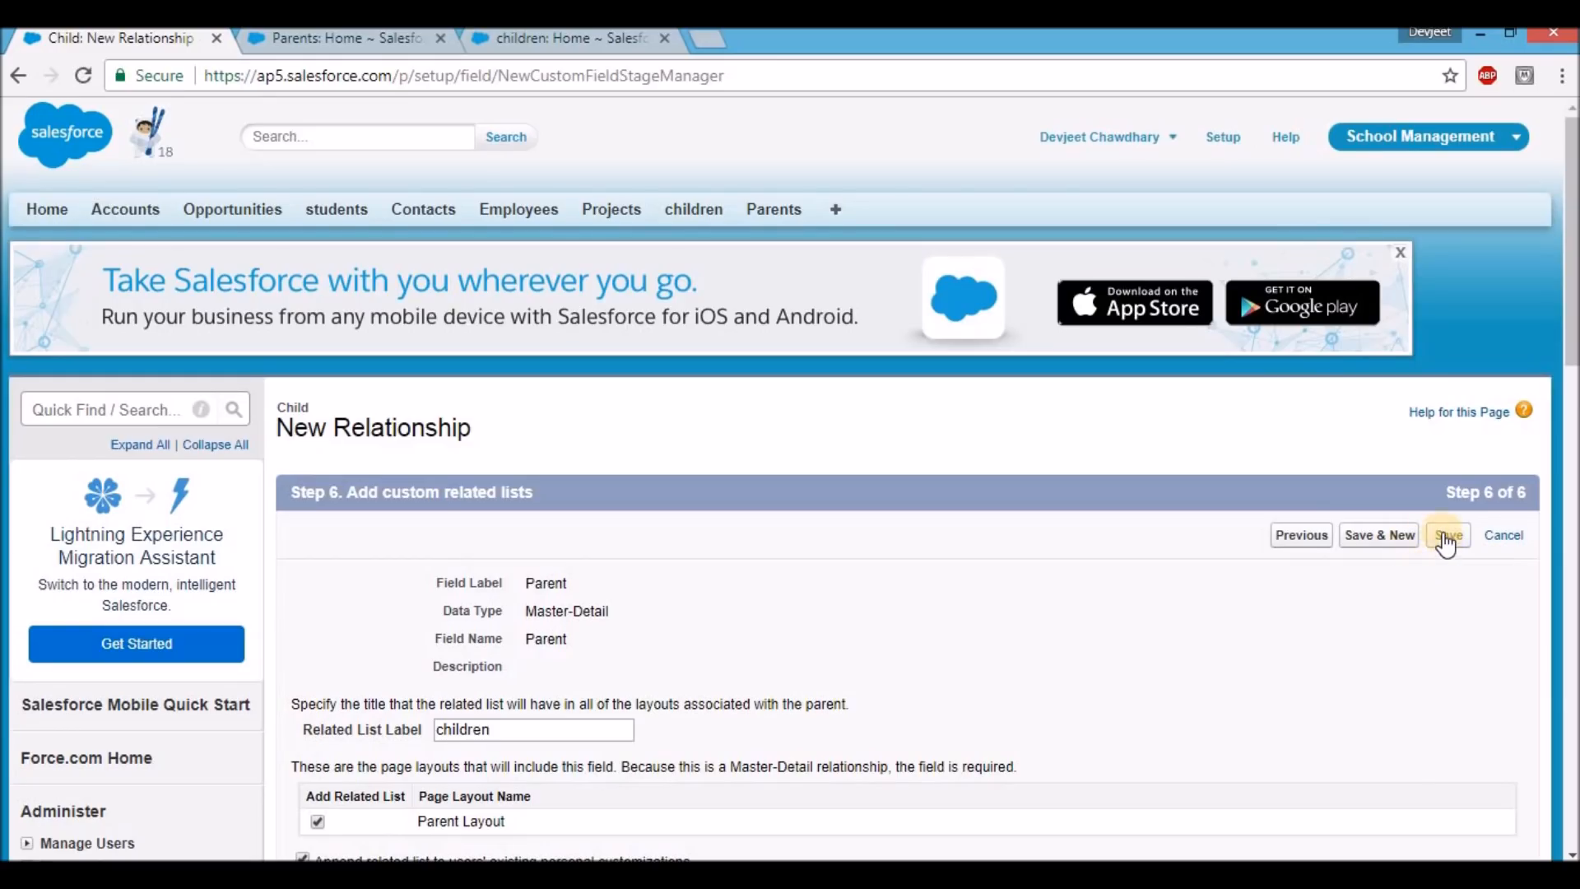
{"action": "left_click", "coordinate": [1446, 536]}
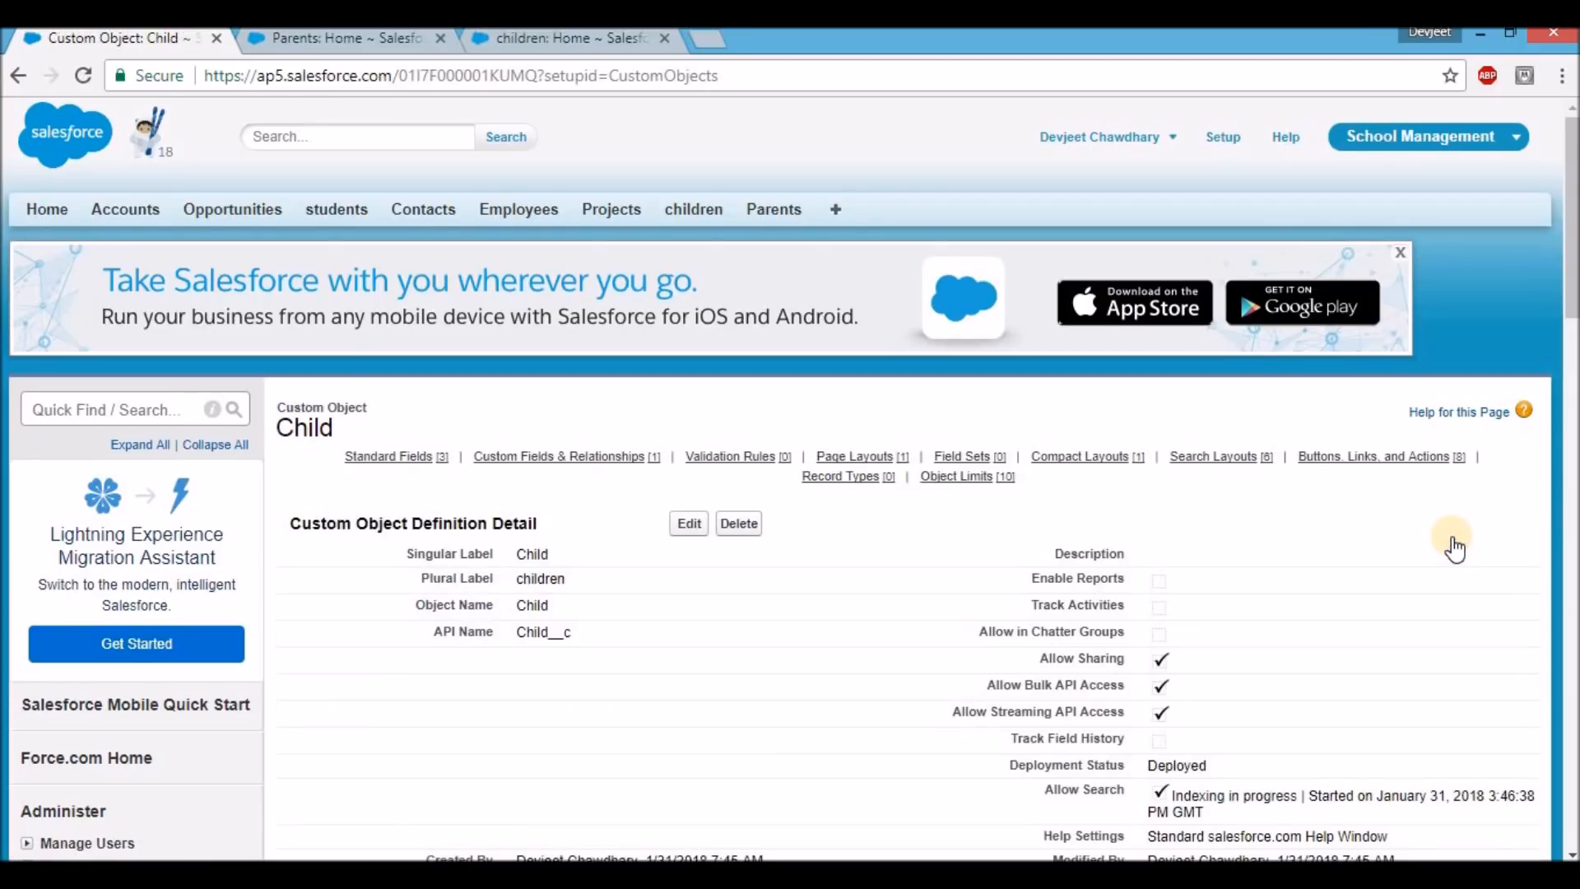
{"action": "scroll", "coordinate": [1453, 547], "scroll_direction": "down", "scroll_amount": 7}
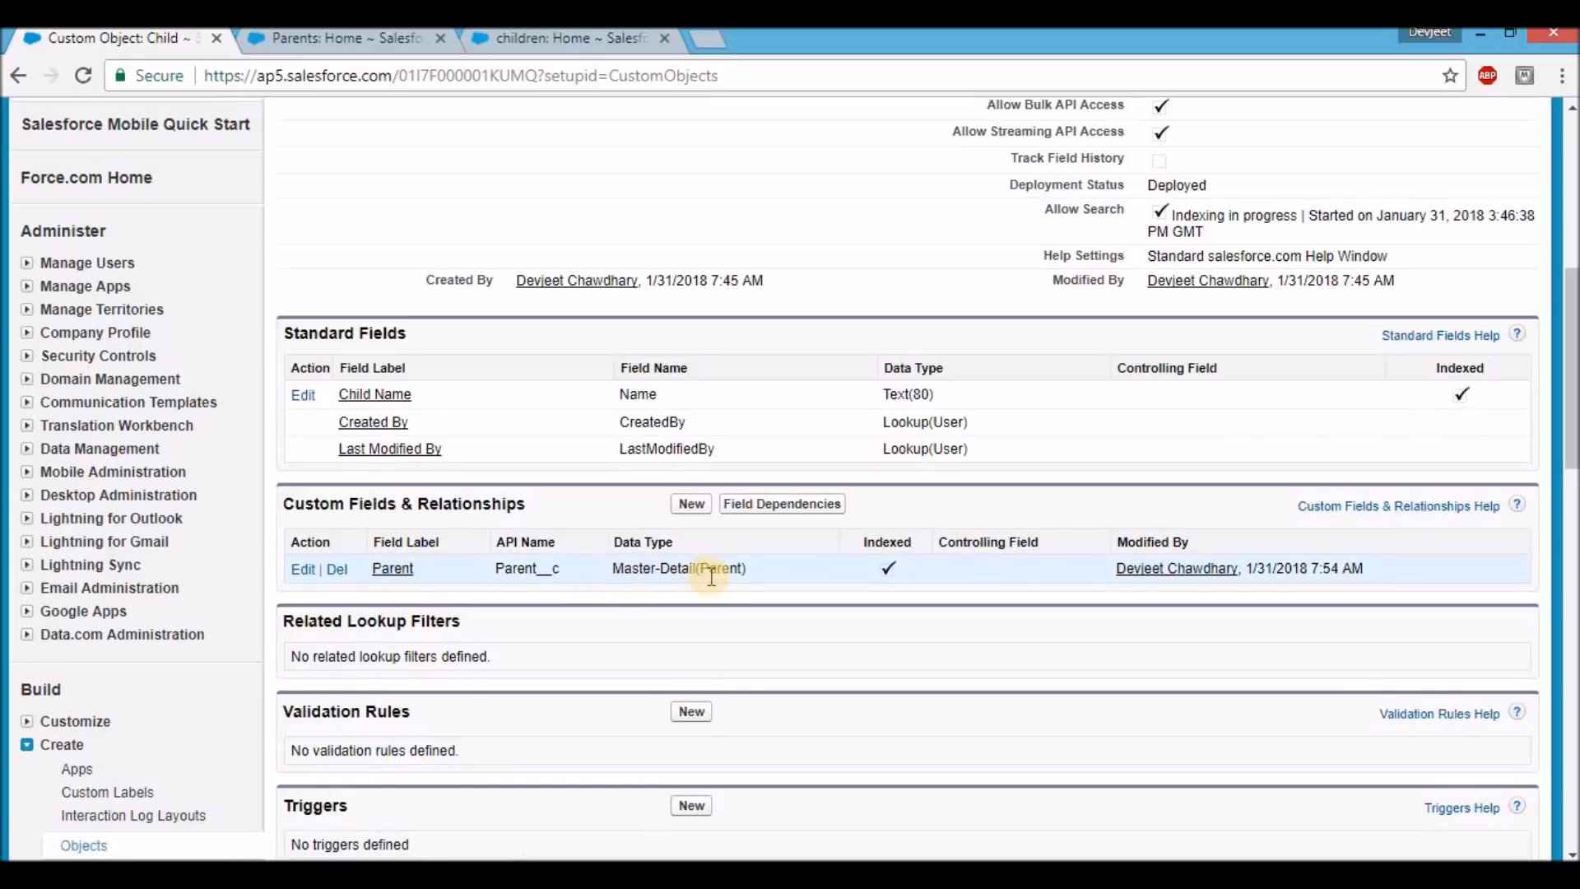
{"action": "scroll", "coordinate": [715, 576], "scroll_direction": "up", "scroll_amount": 7}
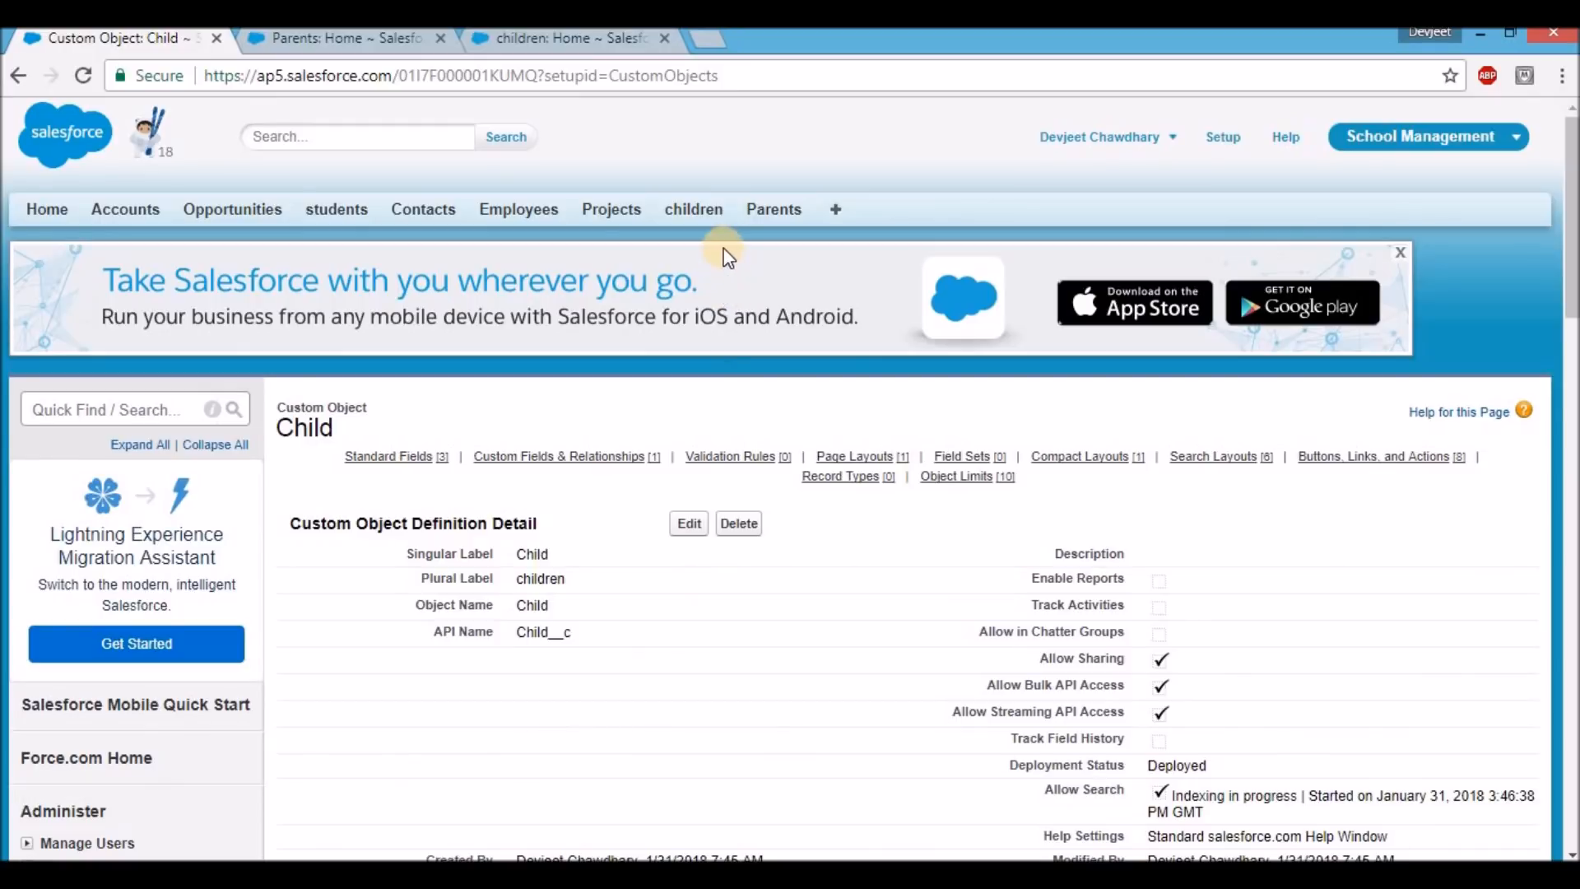
Create a child record with a child name and the first recently viewed parent, save it and start another
{"action": "left_click", "coordinate": [701, 210]}
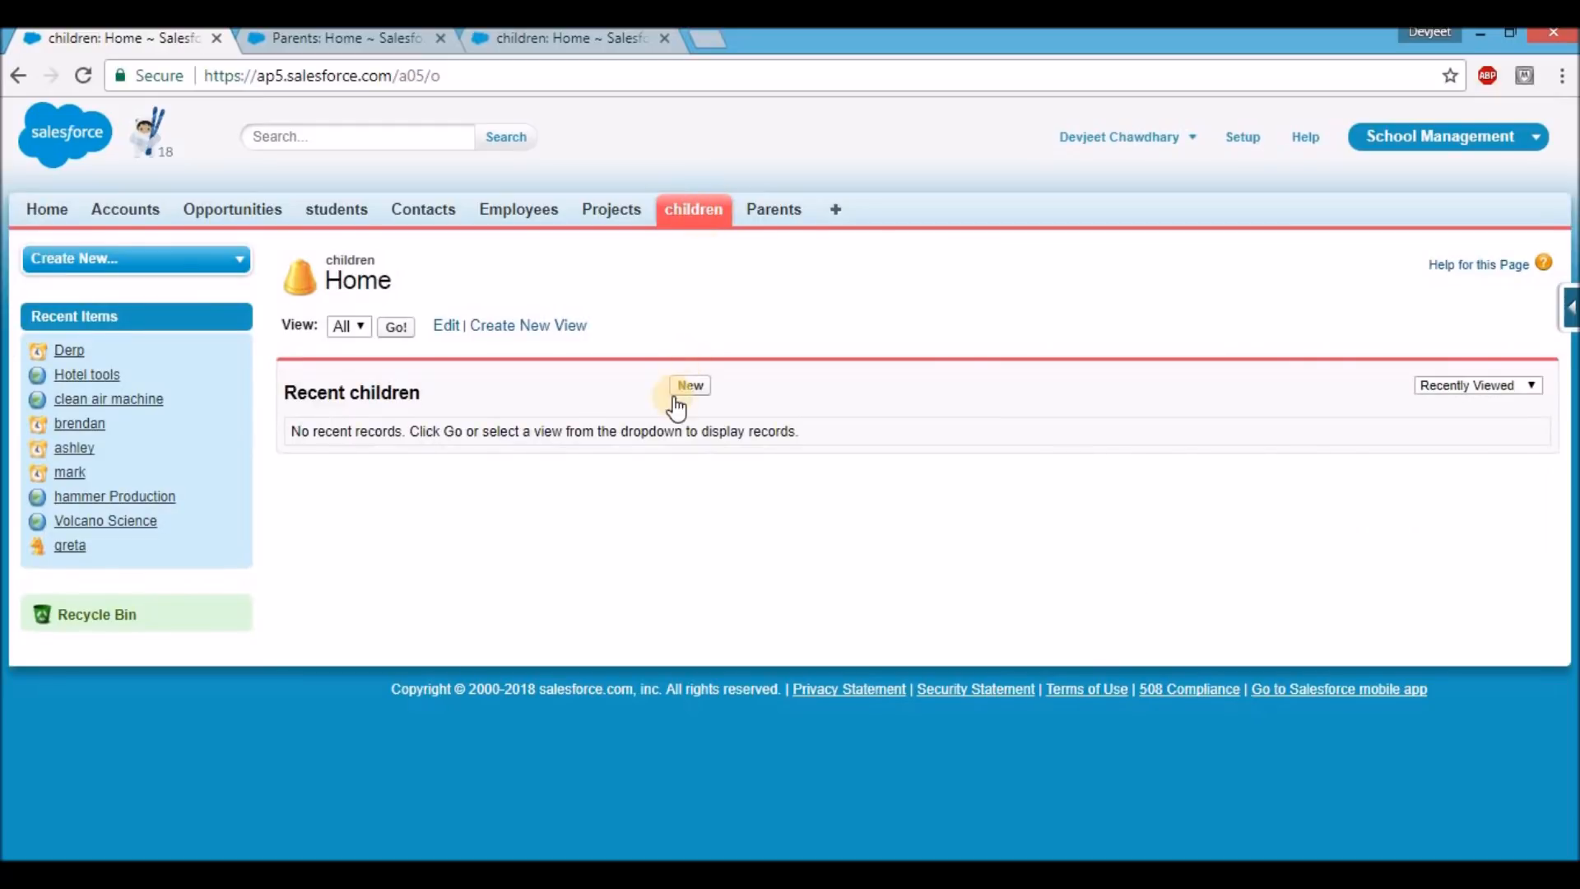
{"action": "left_click", "coordinate": [681, 386]}
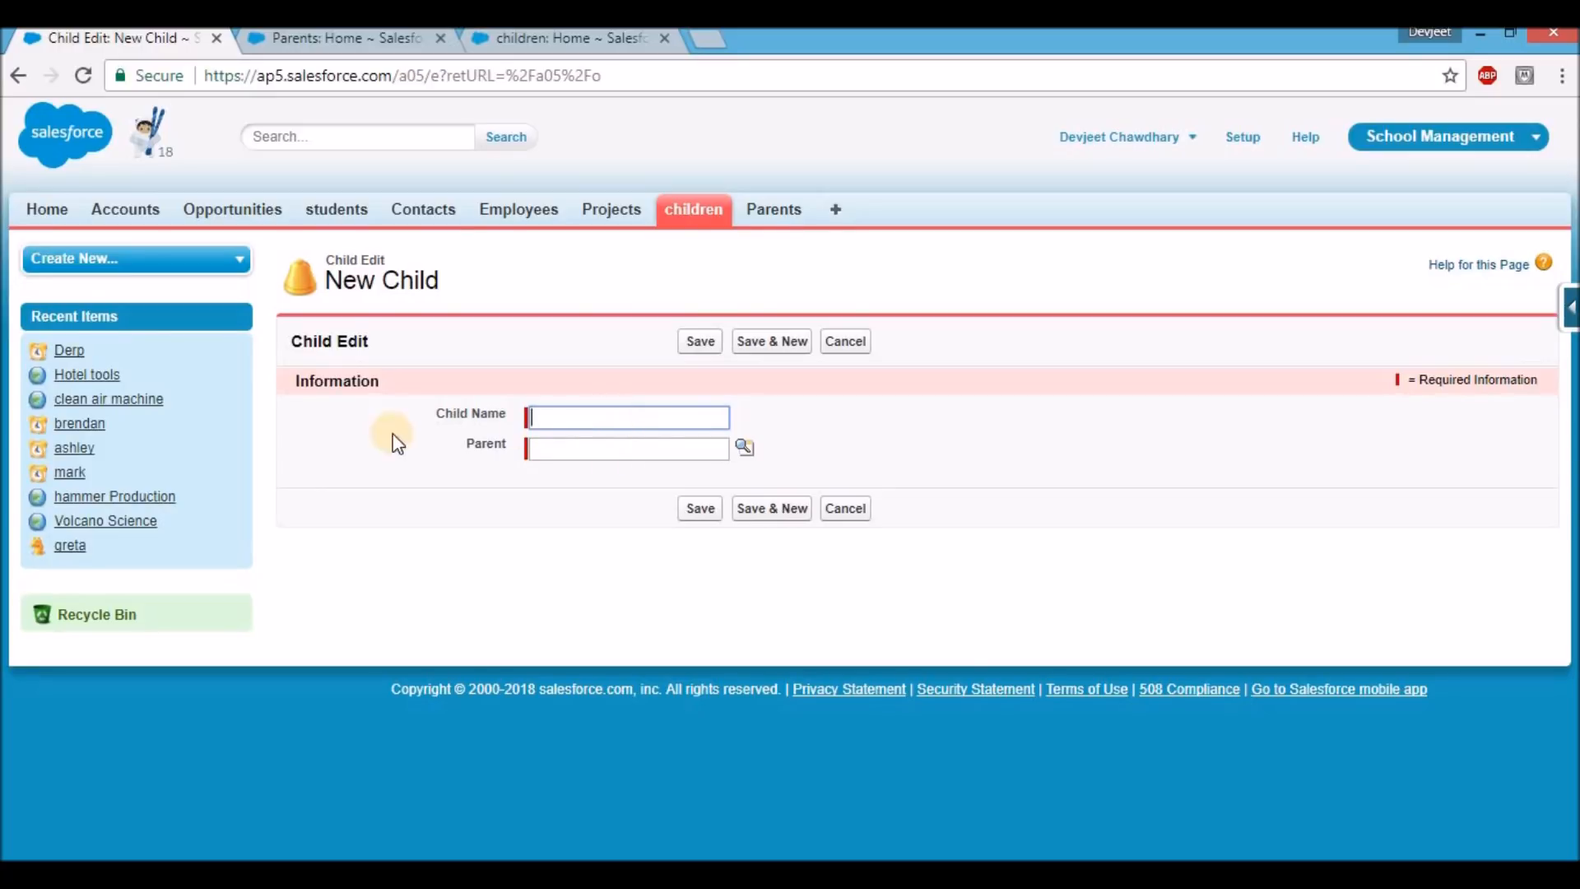
{"action": "type", "text": "ronniw"}
{"action": "key", "text": "BackSpace"}
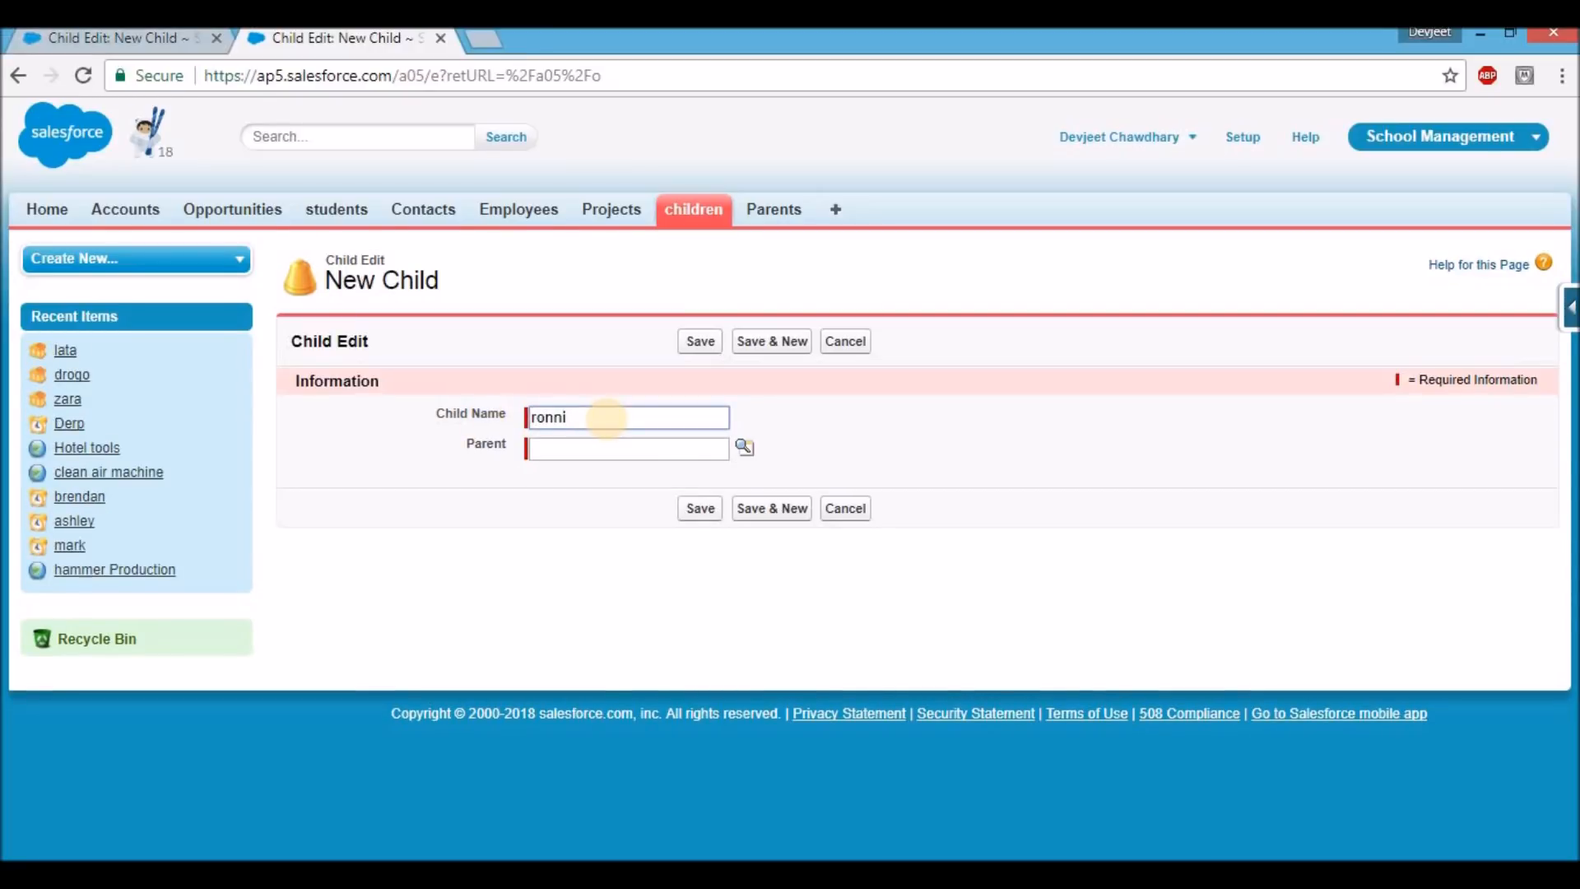
{"action": "type", "text": "e"}
{"action": "left_click", "coordinate": [744, 448]}
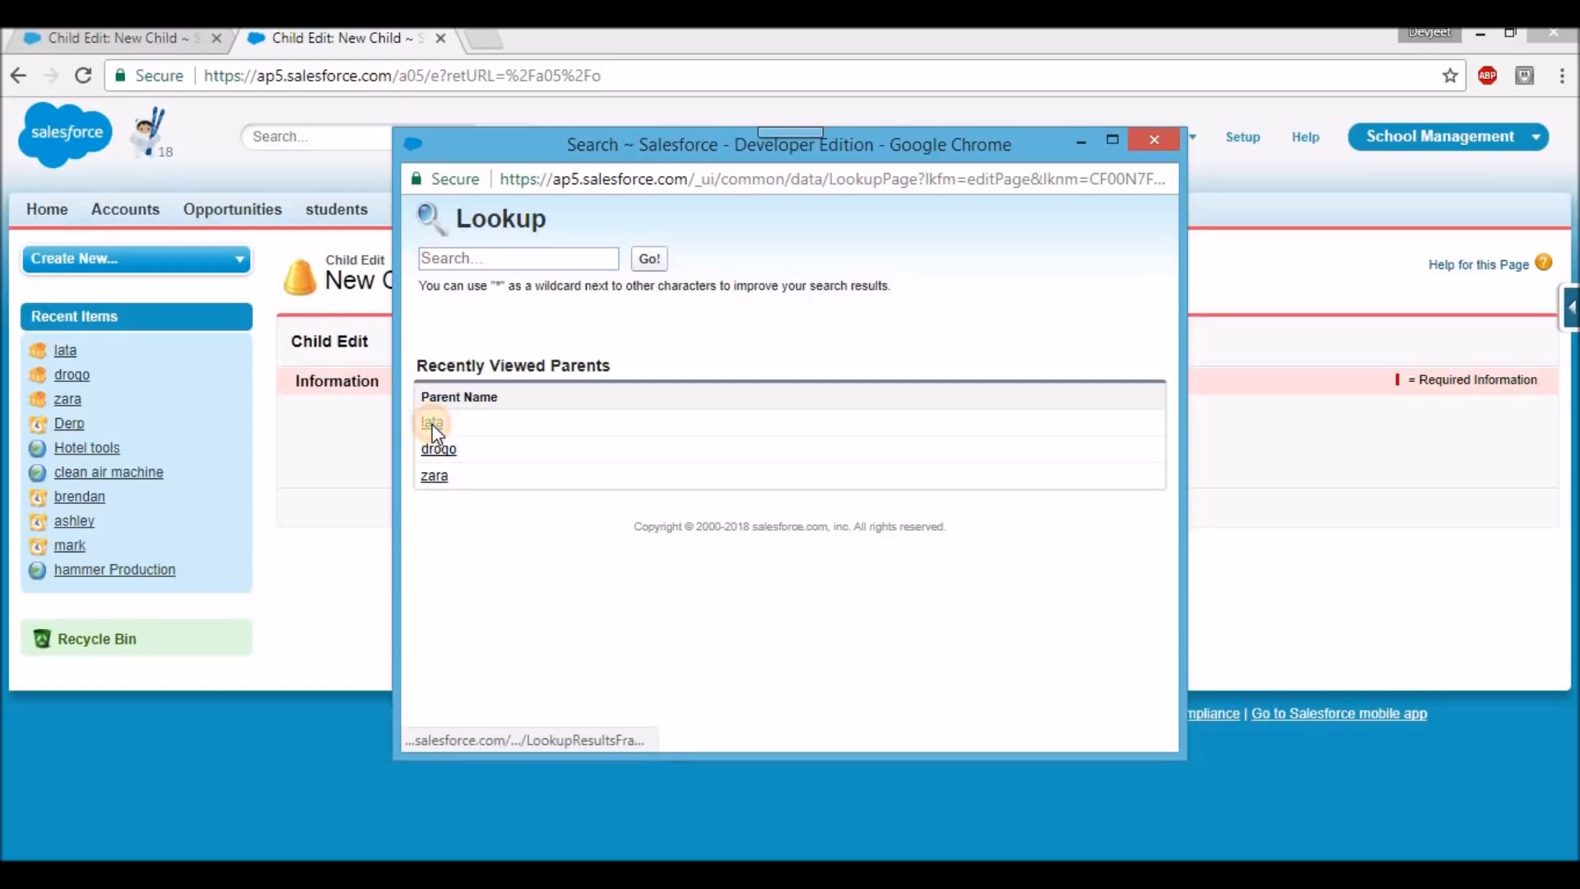
{"action": "left_click", "coordinate": [432, 423]}
{"action": "left_click", "coordinate": [466, 474]}
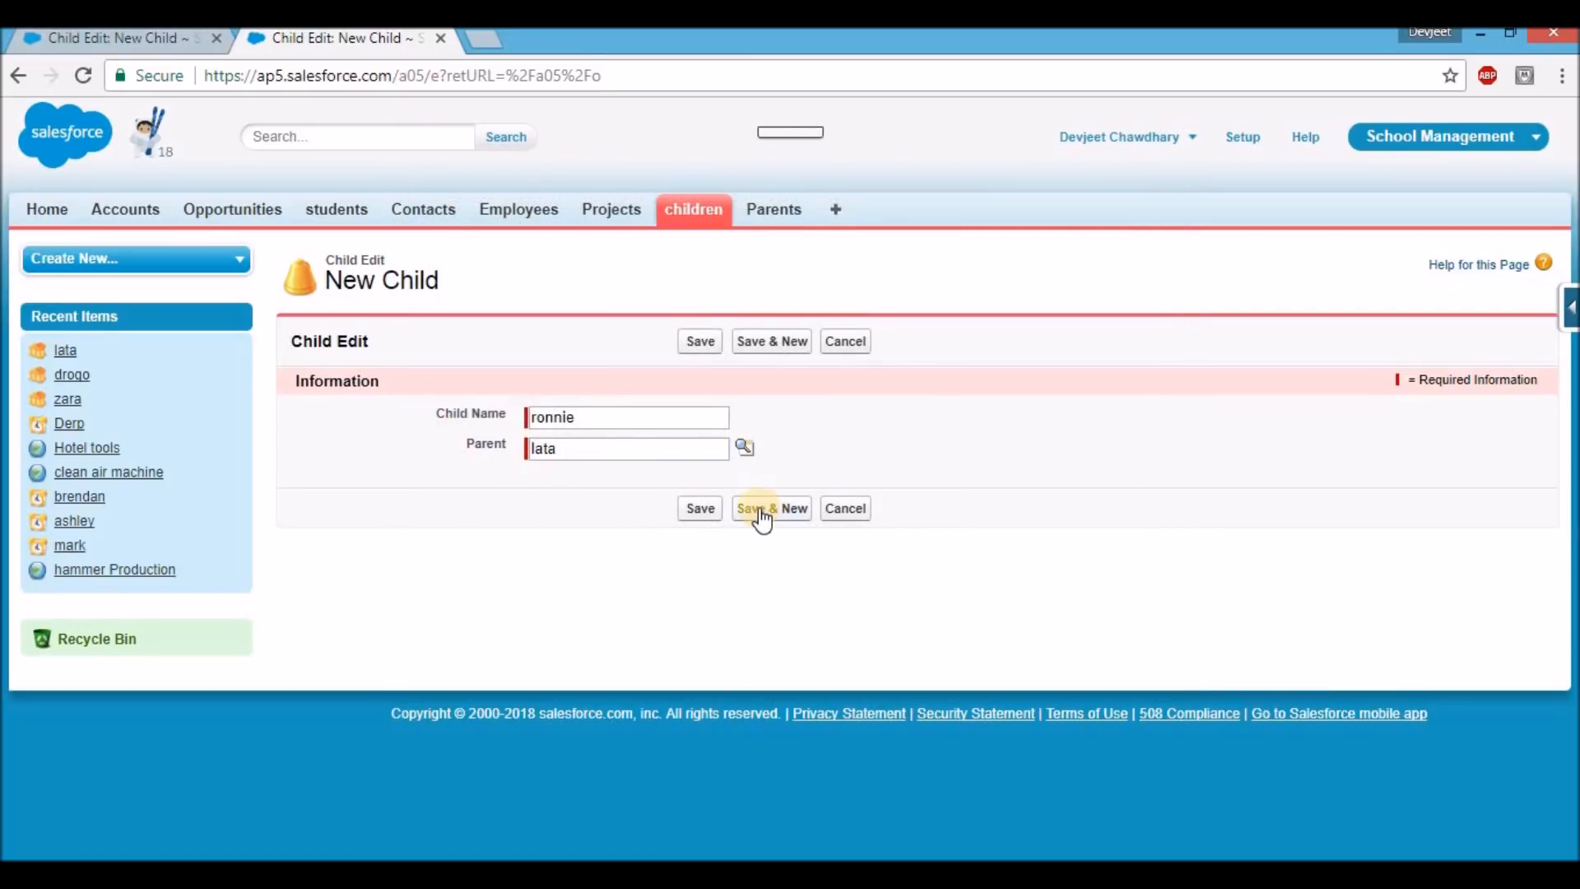
{"action": "left_click", "coordinate": [763, 349]}
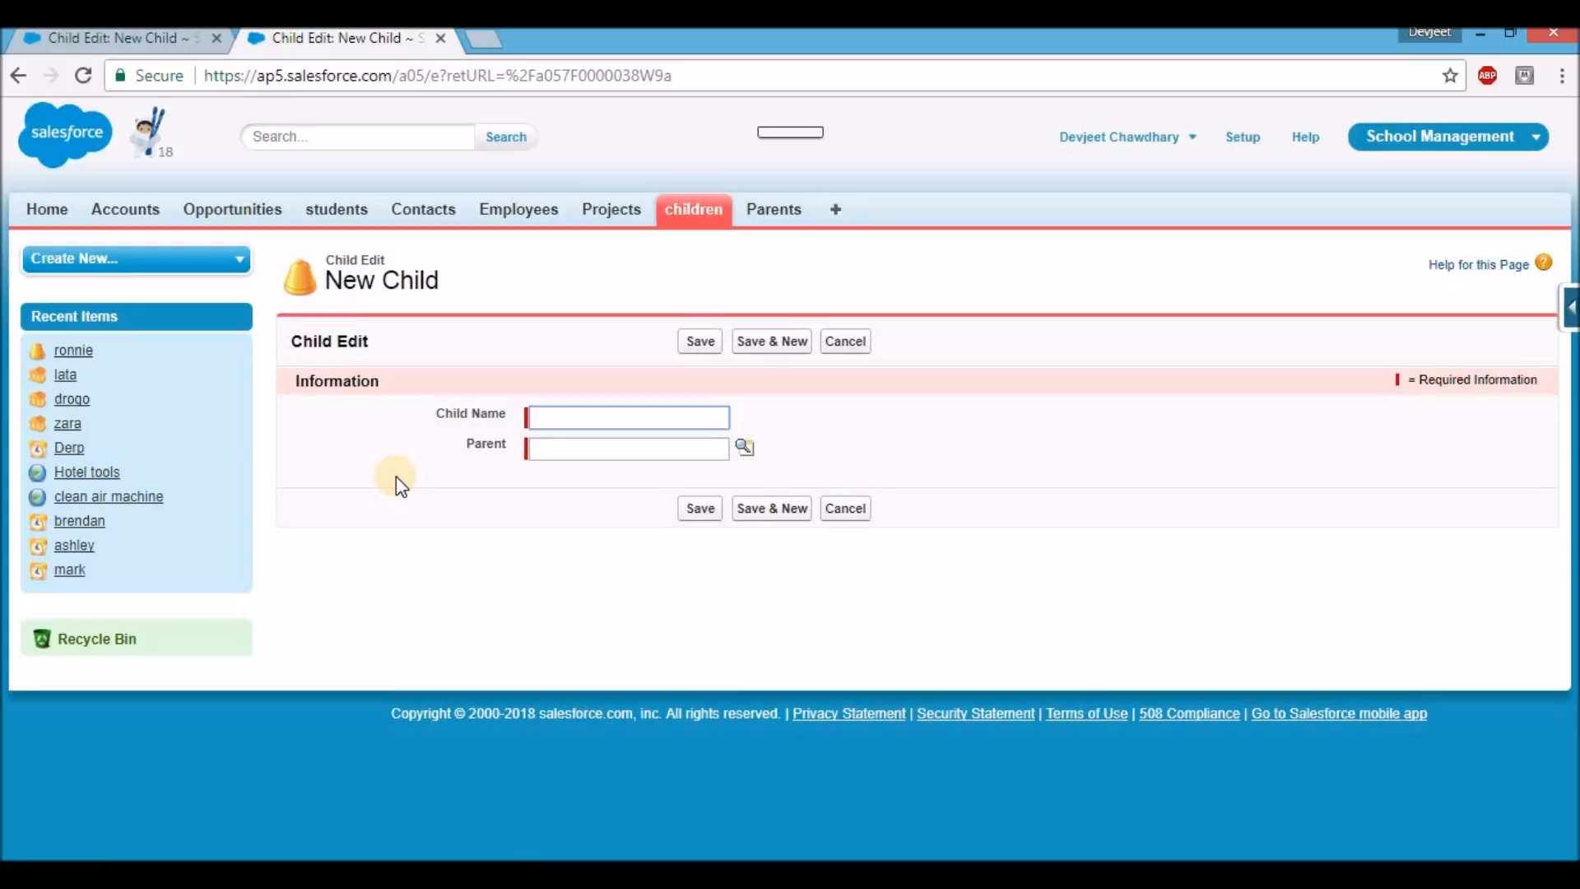
Enter the second child's name, assign the same parent as the first child, and save the record
{"action": "type", "text": "farah"}
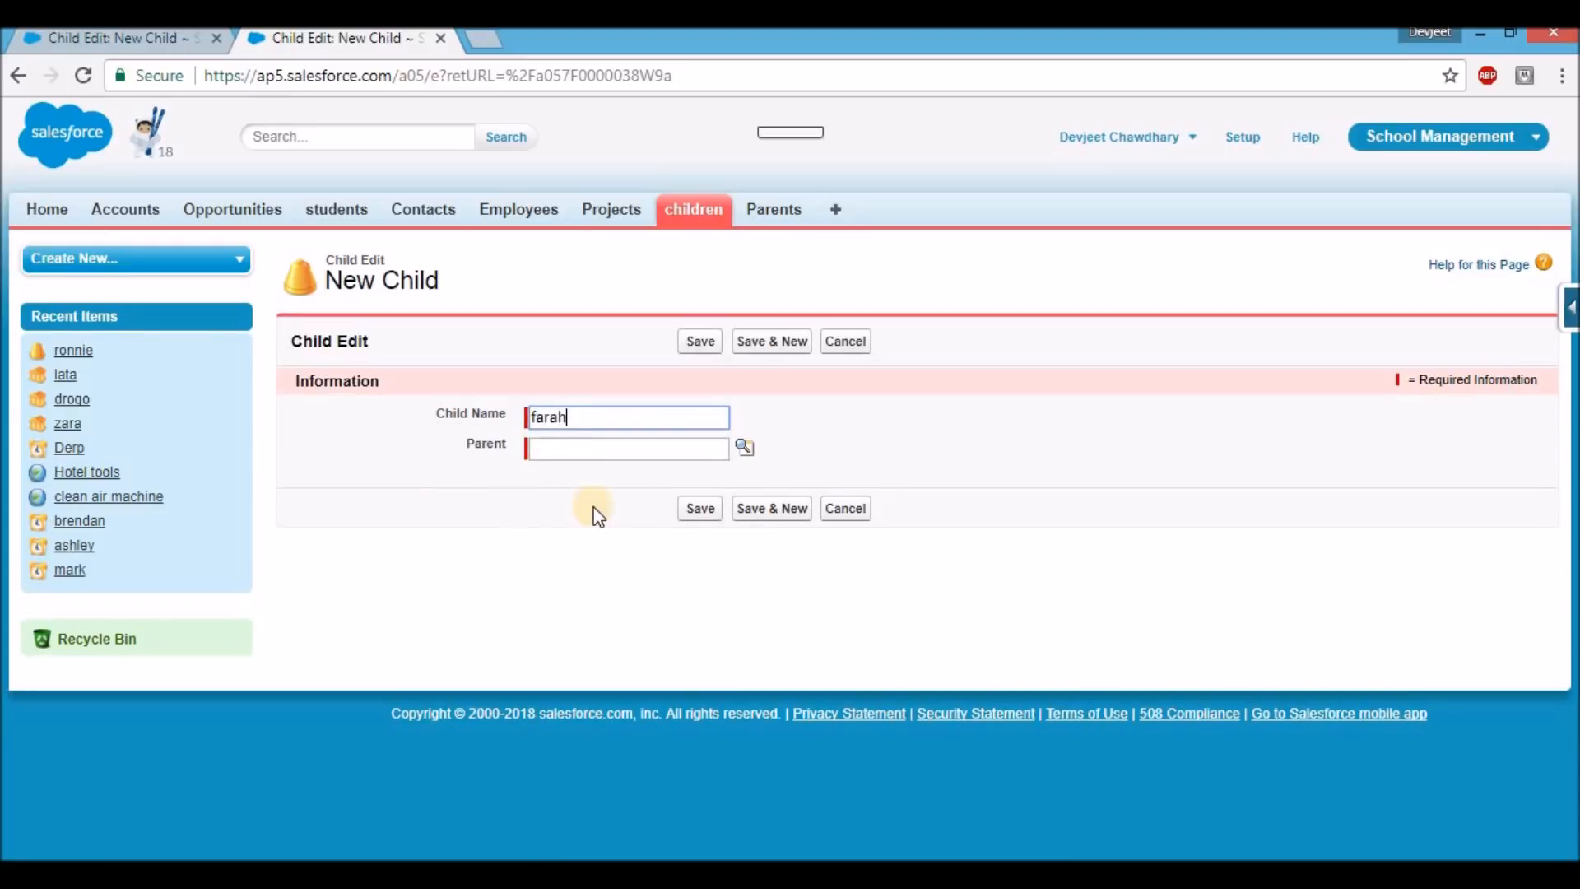
{"action": "left_click", "coordinate": [745, 446]}
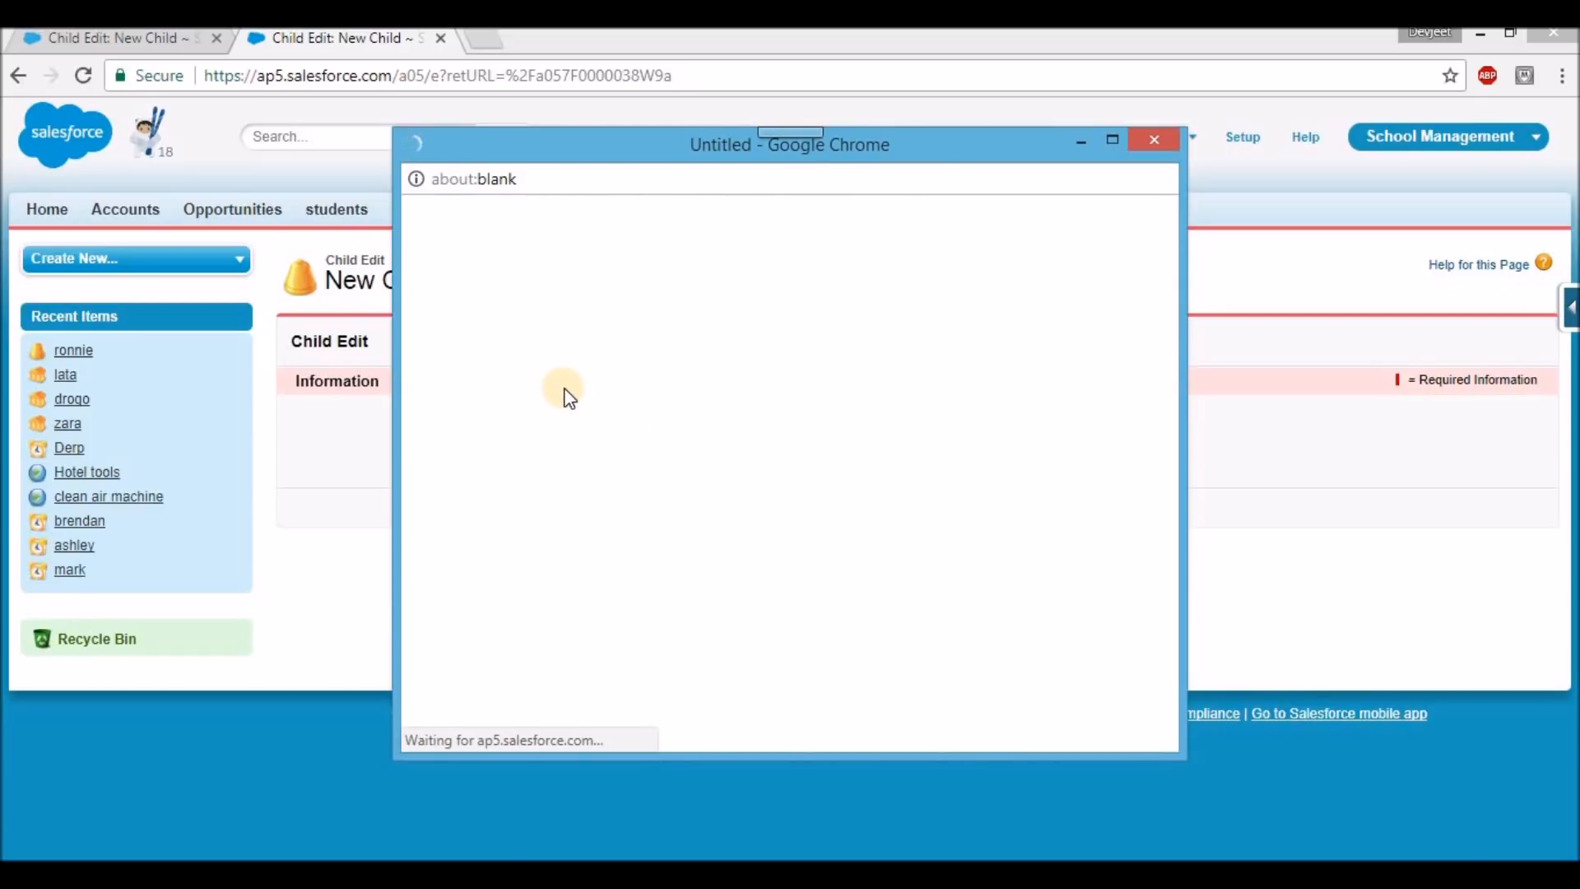
{"action": "left_click", "coordinate": [433, 422]}
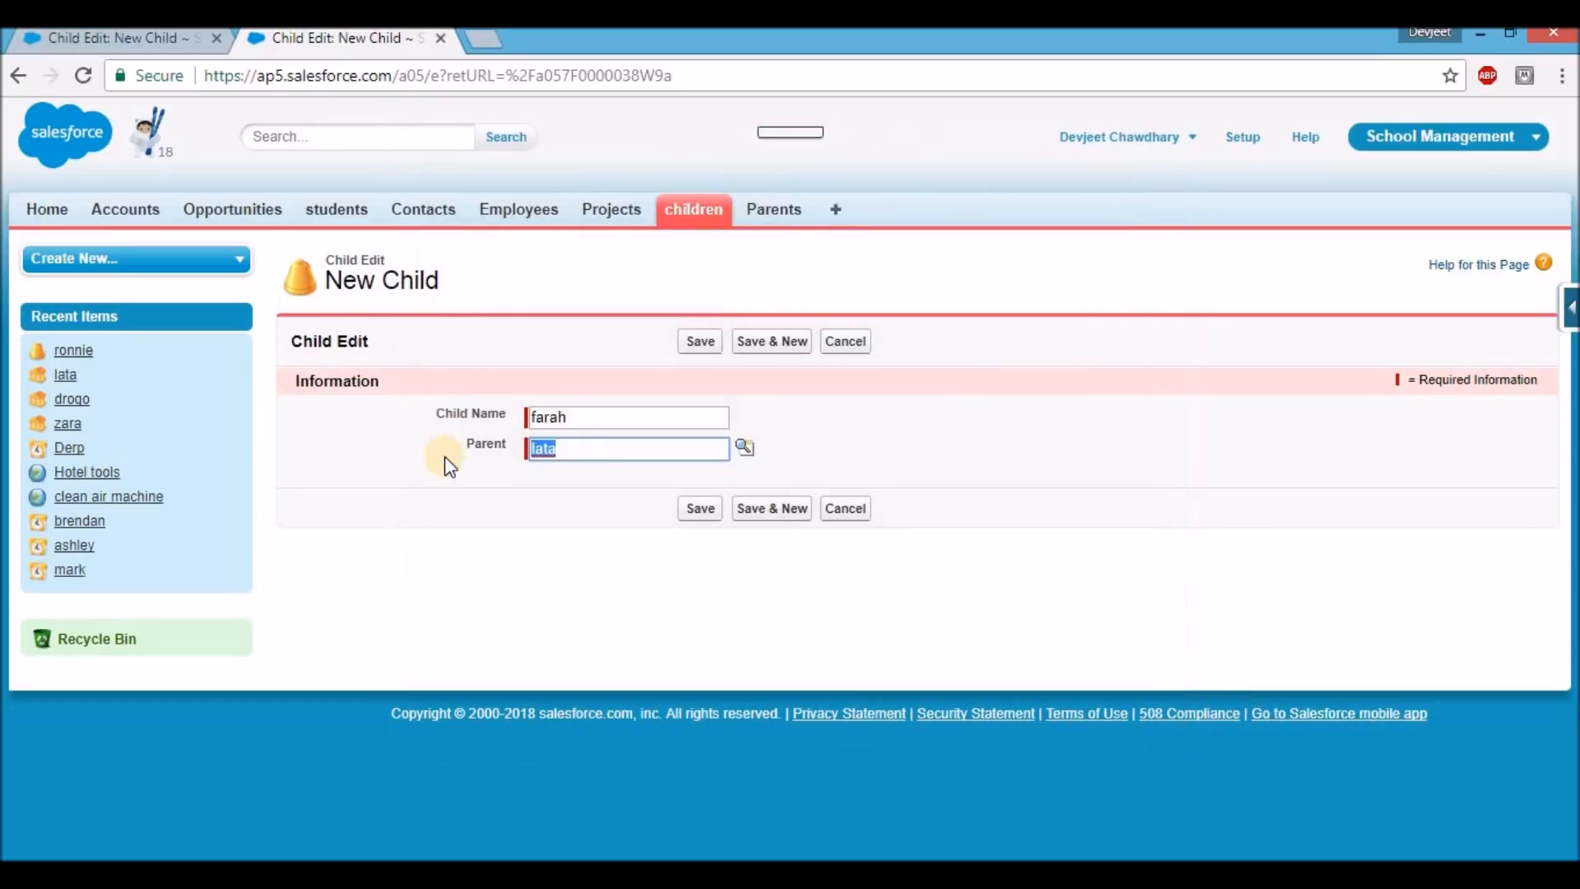
{"action": "left_click", "coordinate": [474, 494]}
{"action": "left_click", "coordinate": [701, 508]}
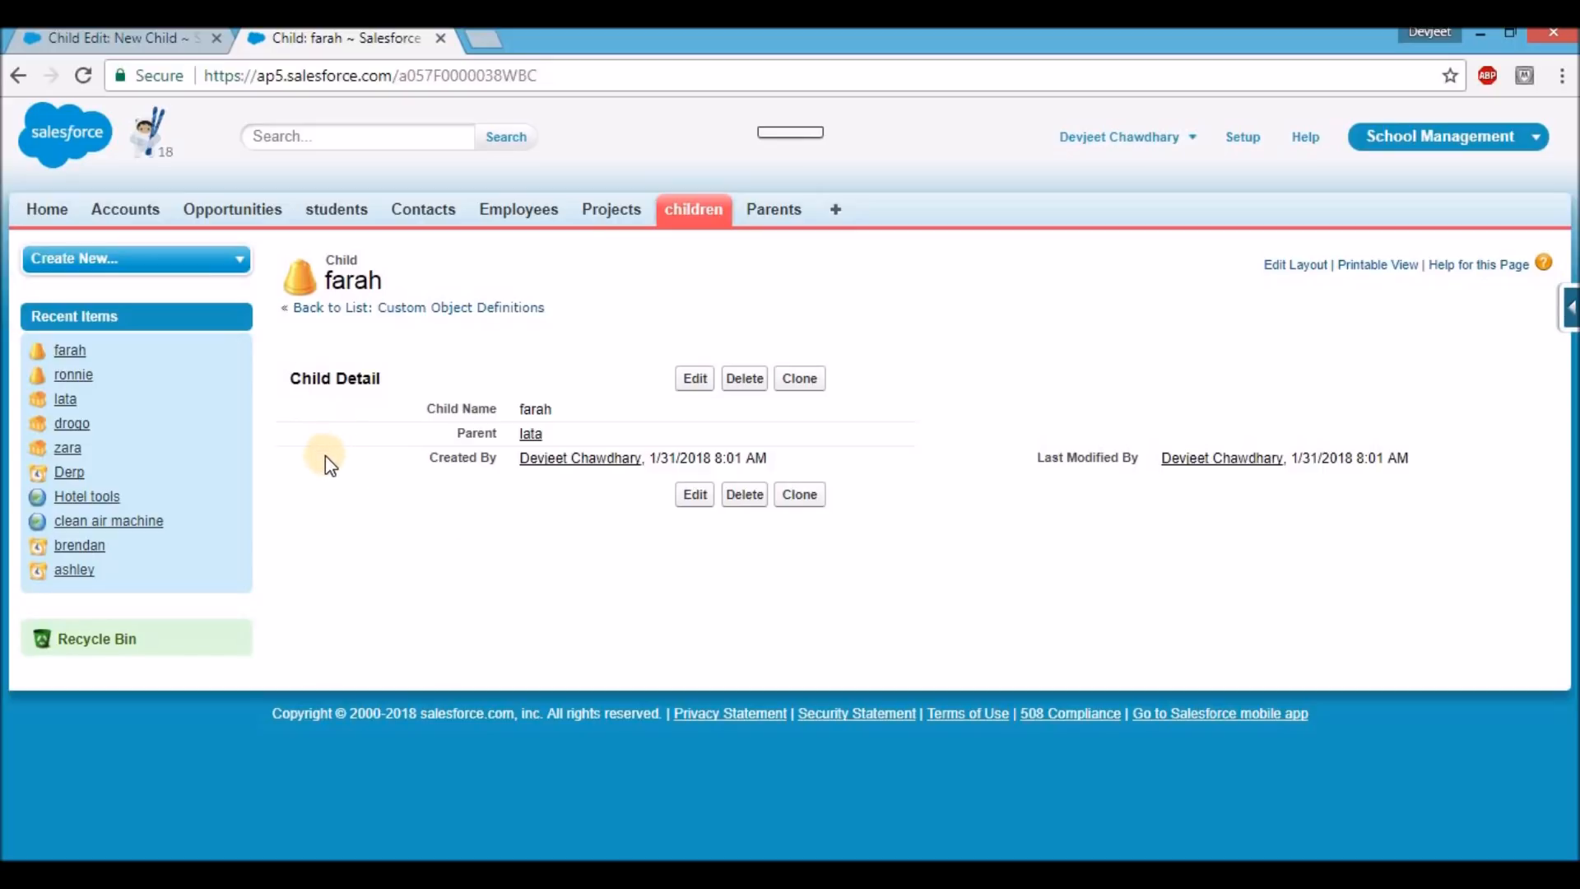
Open the record of the parent assigned to both children from the recent parents
{"action": "left_click", "coordinate": [768, 216]}
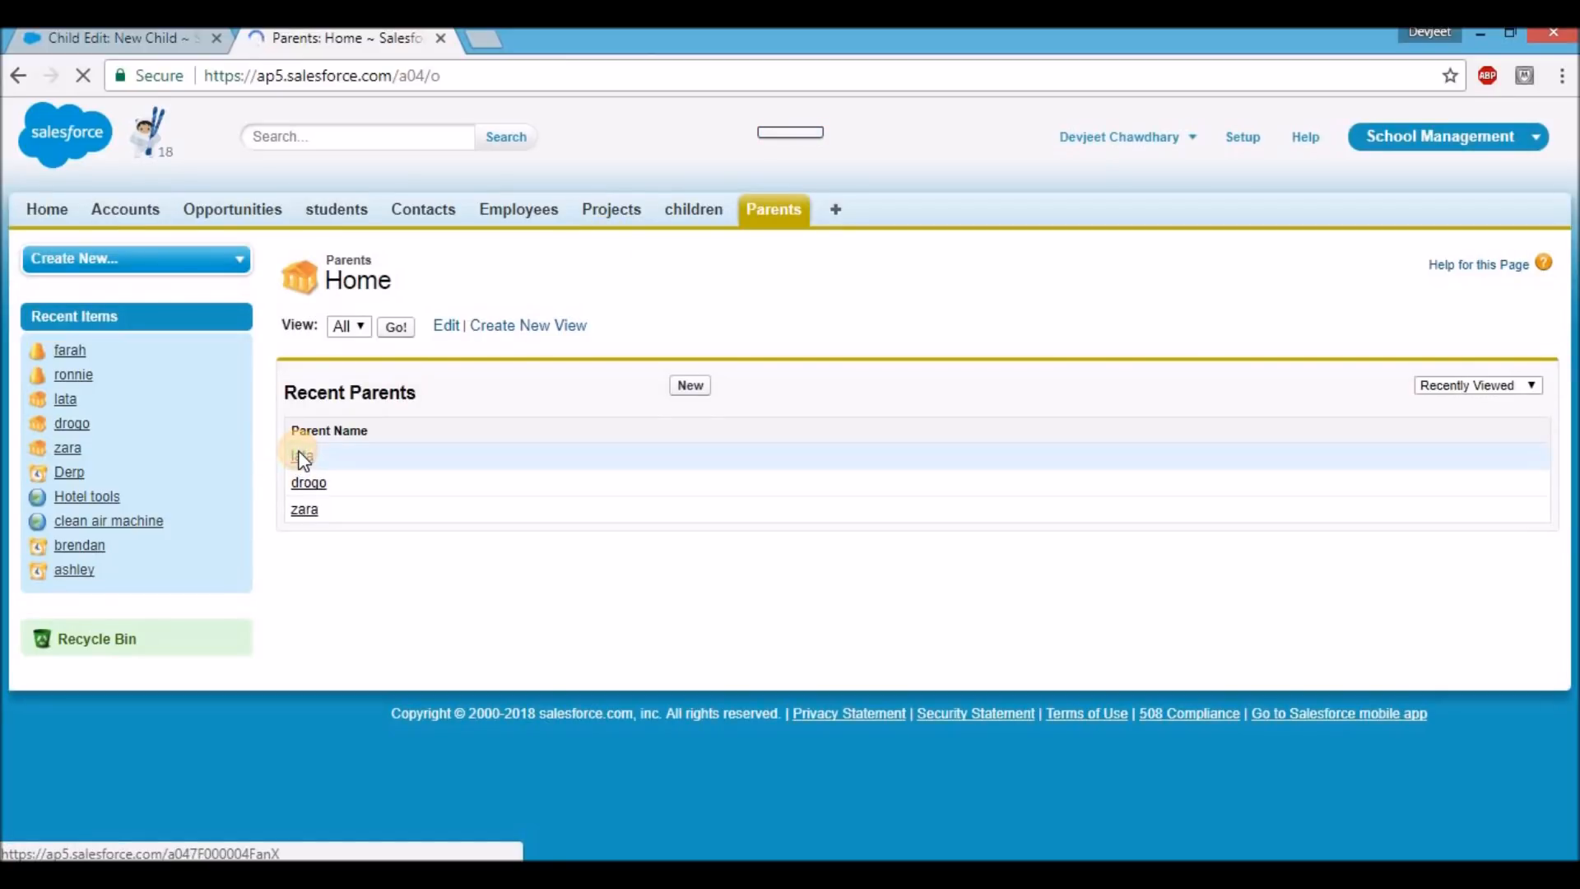
{"action": "left_click", "coordinate": [302, 458]}
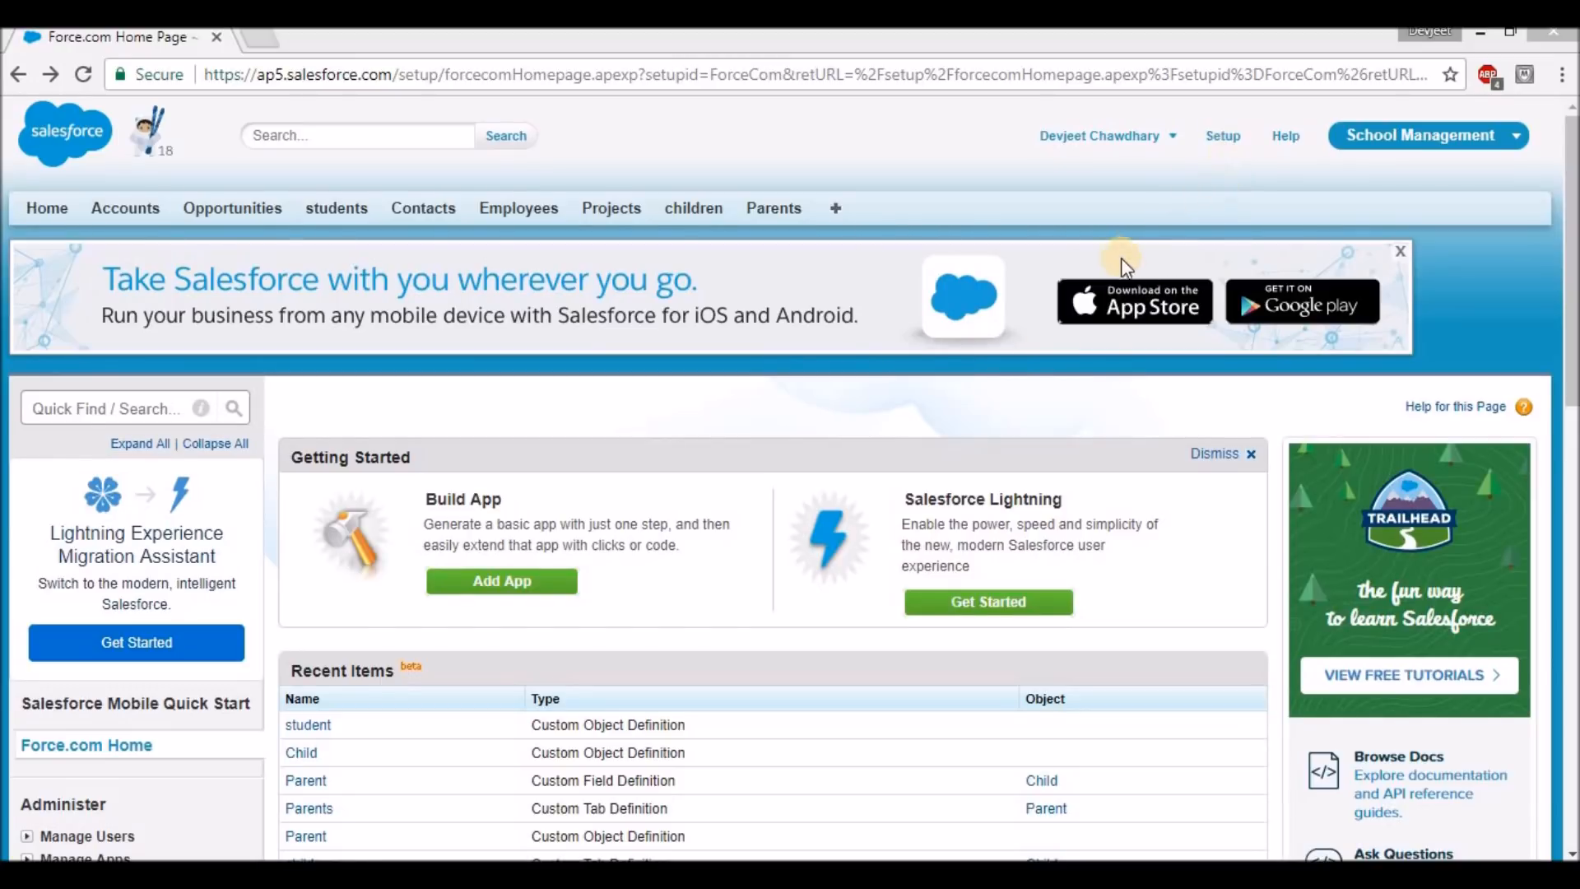
Return to Setup and open the list of custom objects
{"action": "left_click", "coordinate": [1213, 141]}
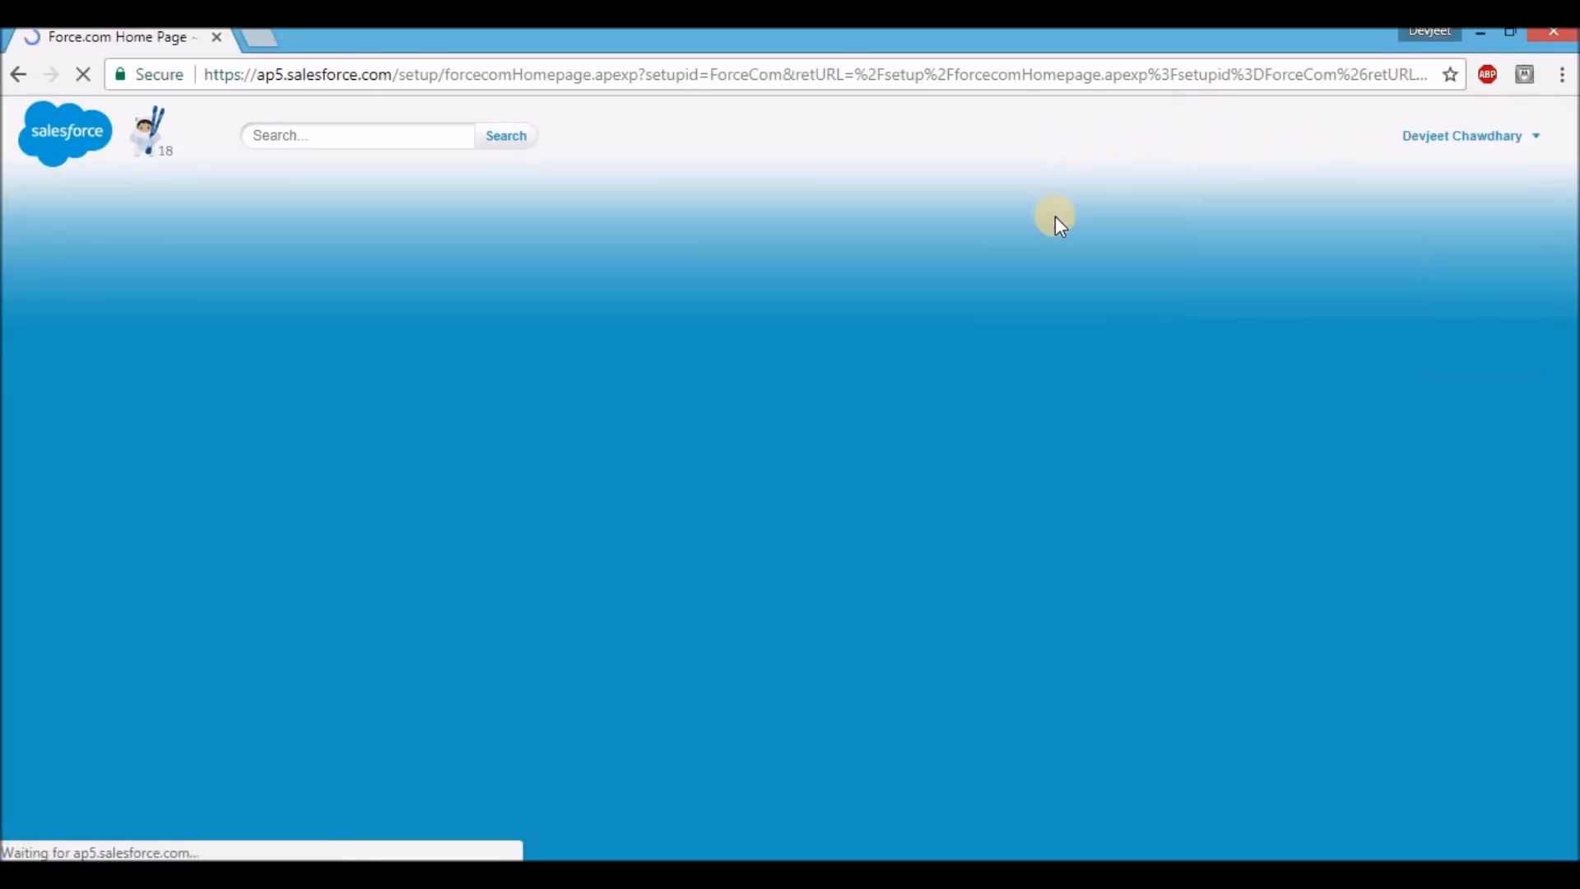
{"action": "scroll", "coordinate": [751, 419], "scroll_direction": "down", "scroll_amount": 8}
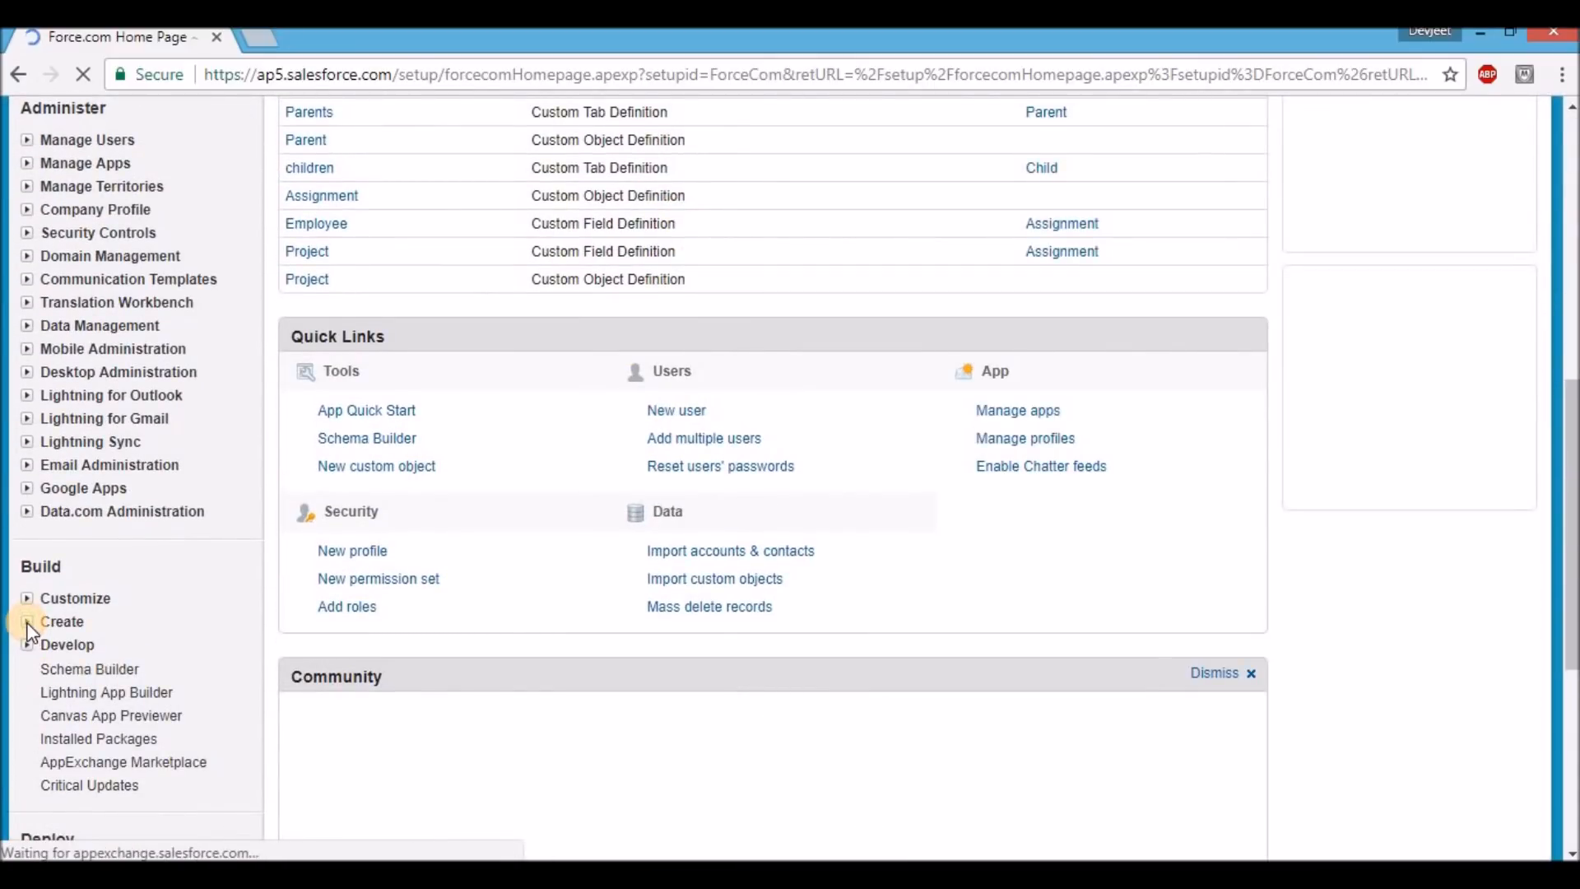
{"action": "left_click", "coordinate": [27, 622]}
{"action": "scroll", "coordinate": [42, 621], "scroll_direction": "down", "scroll_amount": 3}
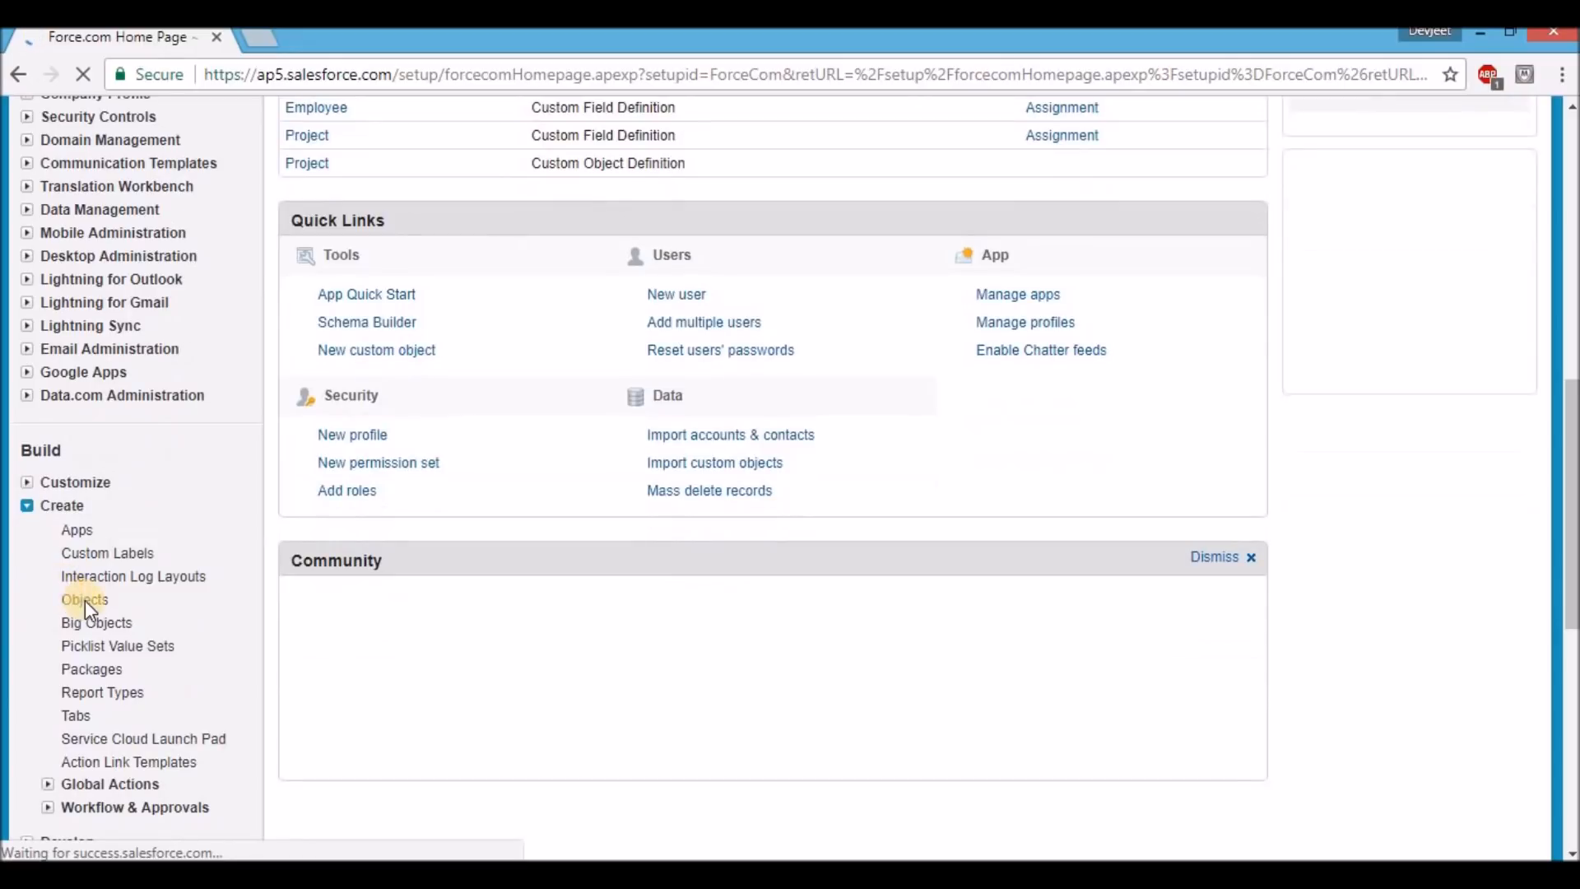
{"action": "left_click", "coordinate": [86, 600]}
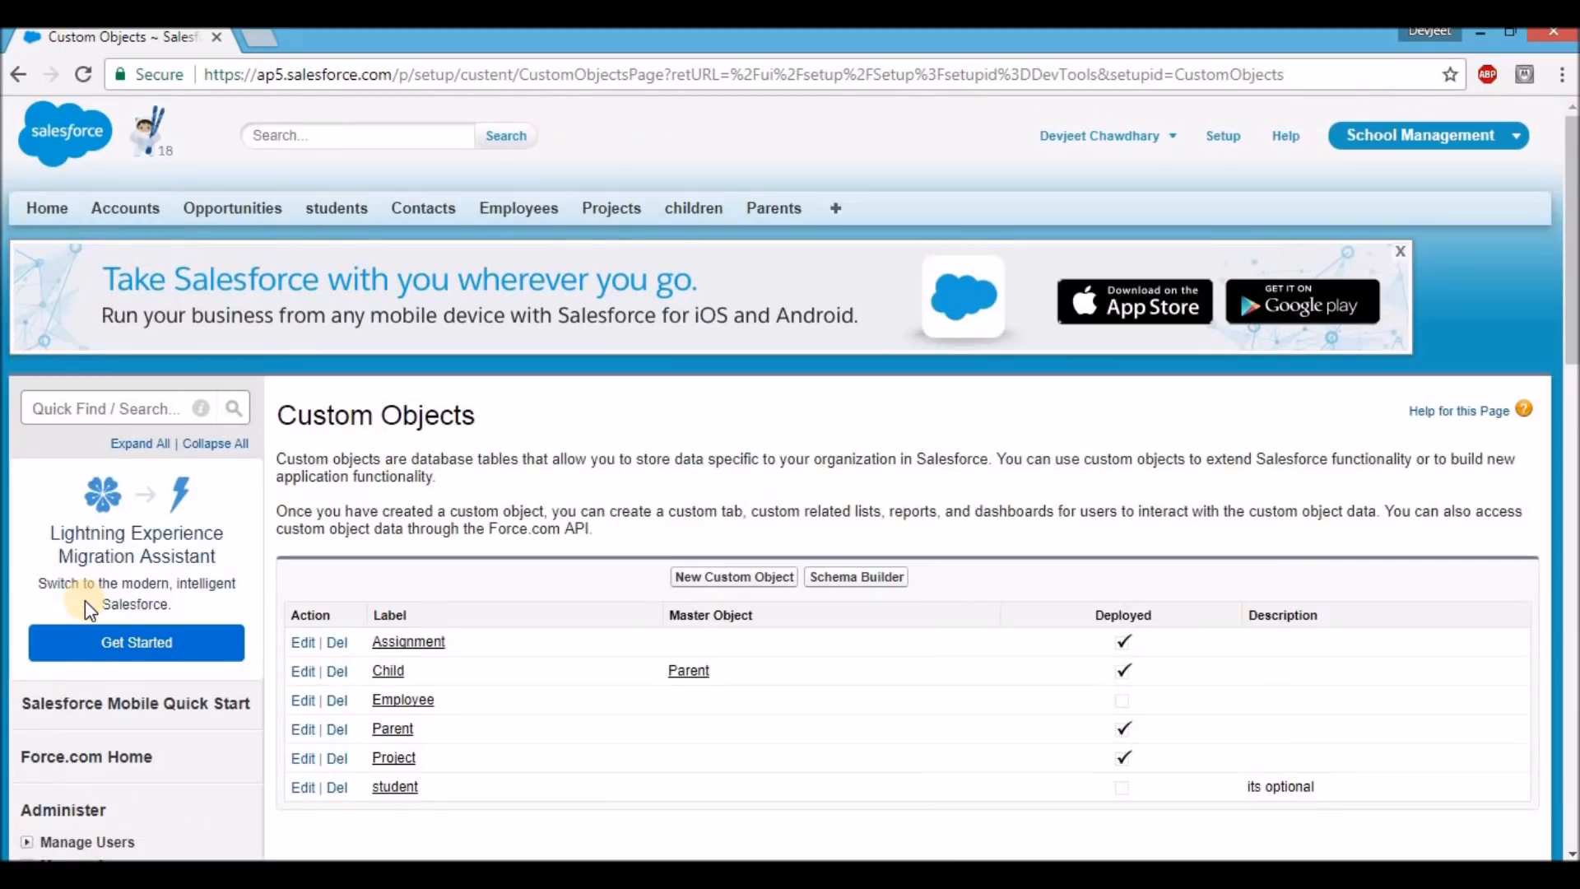
Open the student custom object's definition and examine its custom fields and relationships
{"action": "left_click", "coordinate": [399, 788]}
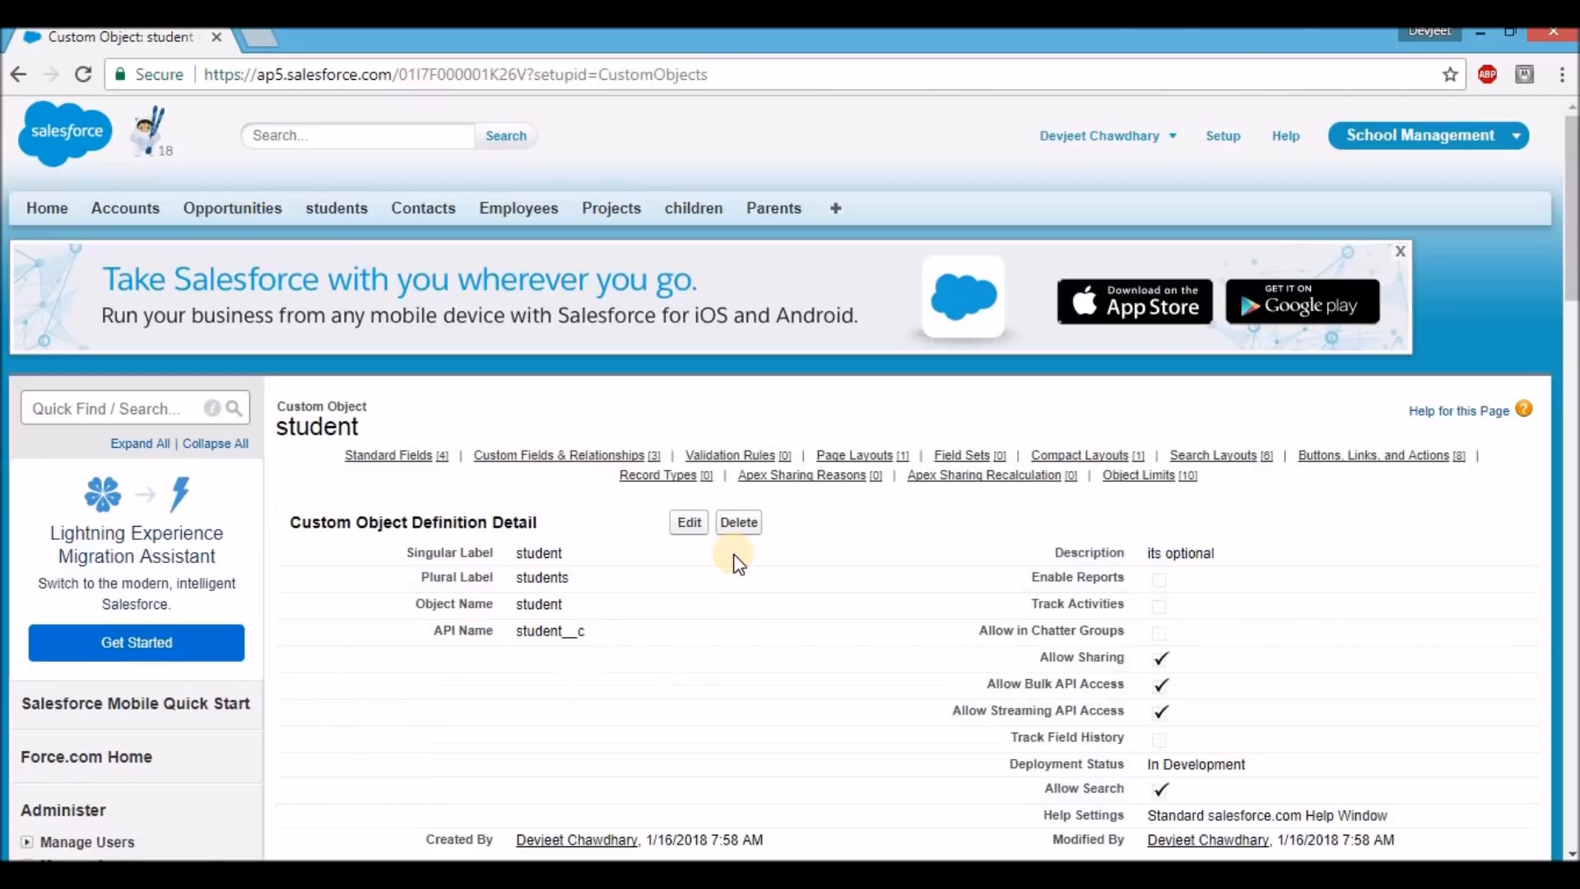
{"action": "scroll", "coordinate": [732, 558], "scroll_direction": "down", "scroll_amount": 5}
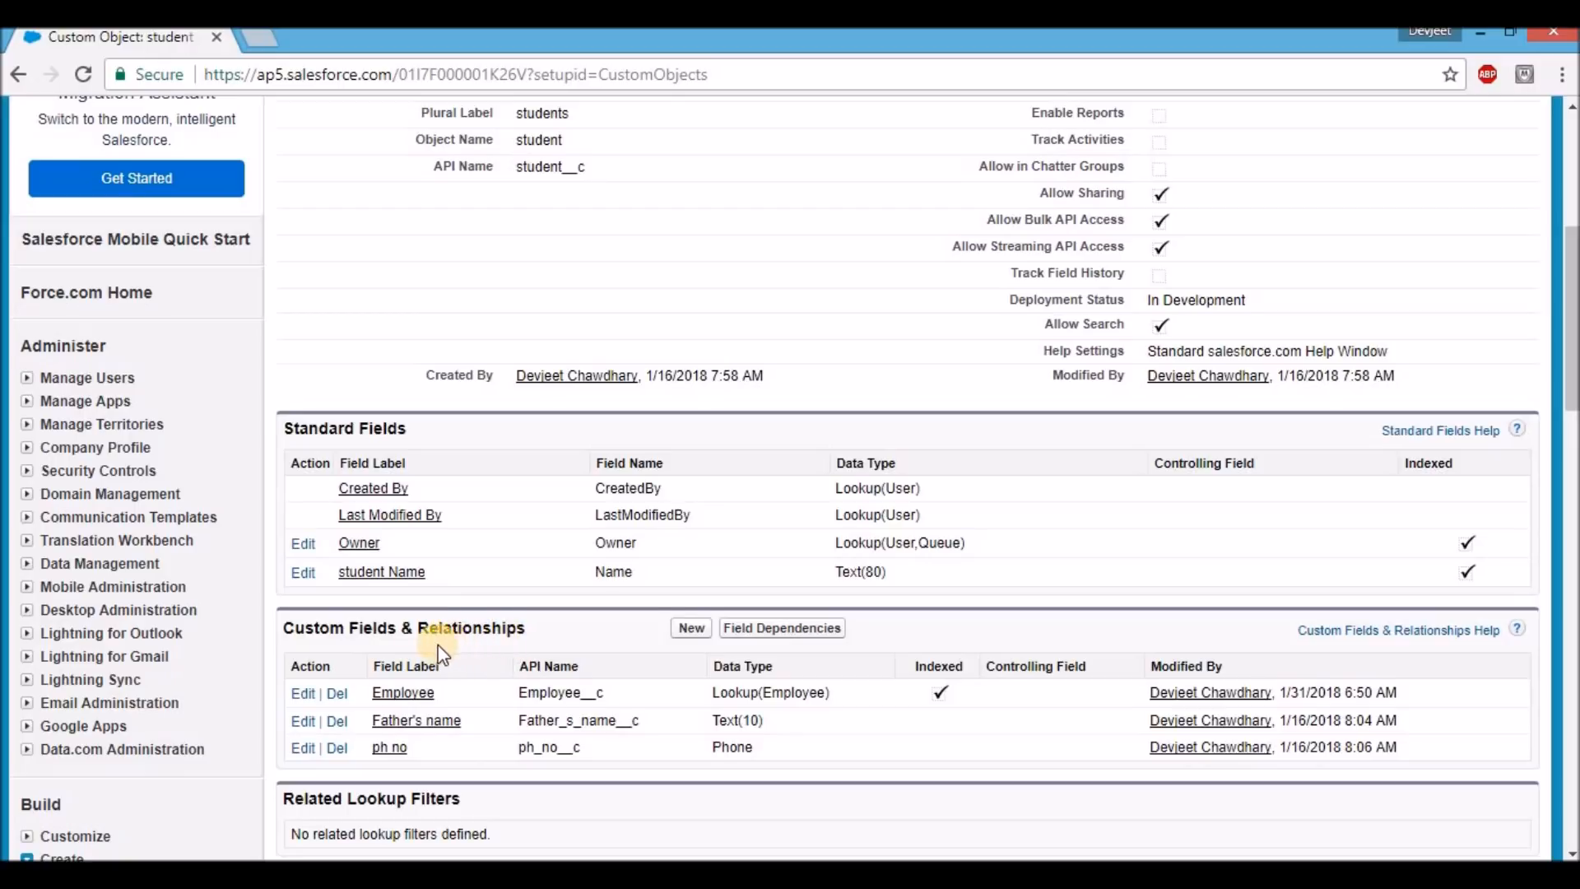
{"action": "scroll", "coordinate": [442, 599], "scroll_direction": "up", "scroll_amount": 4}
{"action": "scroll", "coordinate": [425, 611], "scroll_direction": "down", "scroll_amount": 6}
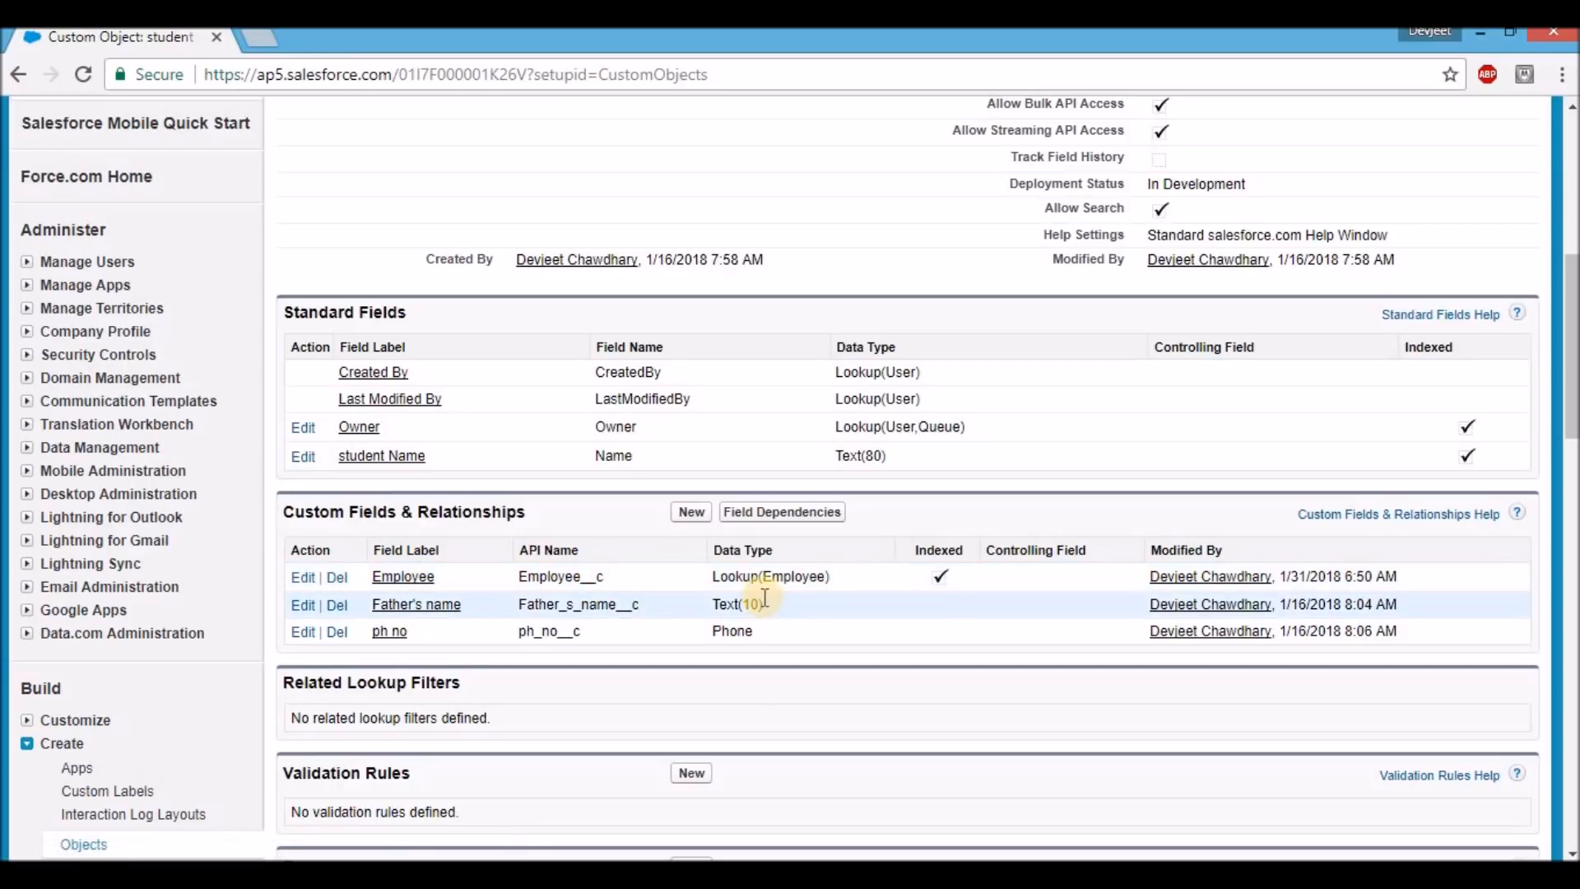
Open the students home page in a new browser tab and switch to it
{"action": "scroll", "coordinate": [762, 598], "scroll_direction": "up", "scroll_amount": 7}
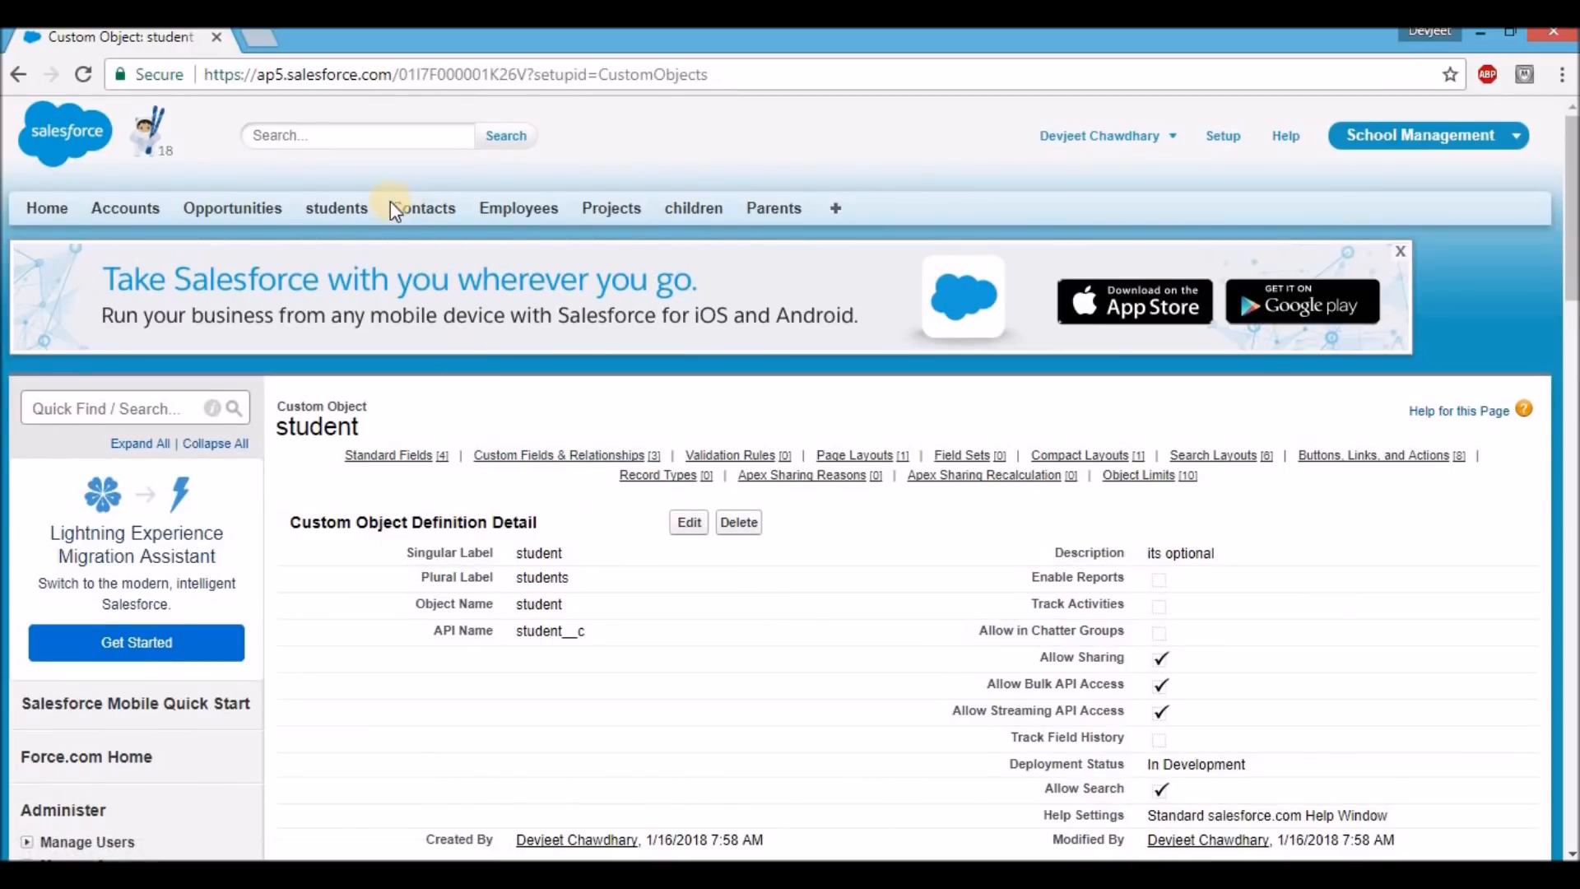
{"action": "right_click", "coordinate": [335, 209]}
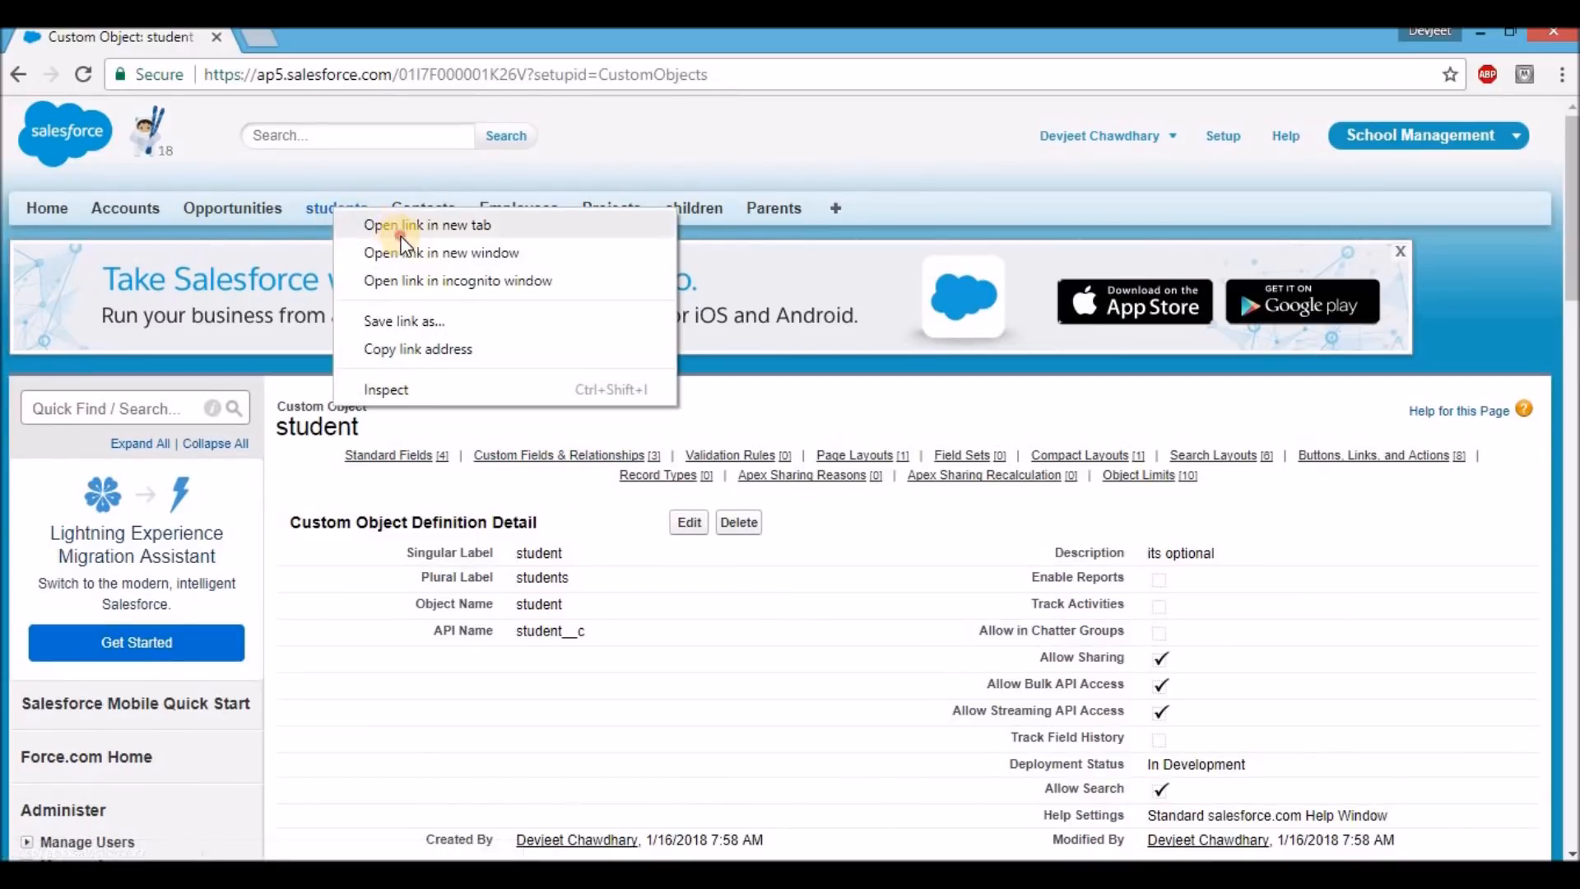
{"action": "left_click", "coordinate": [402, 234]}
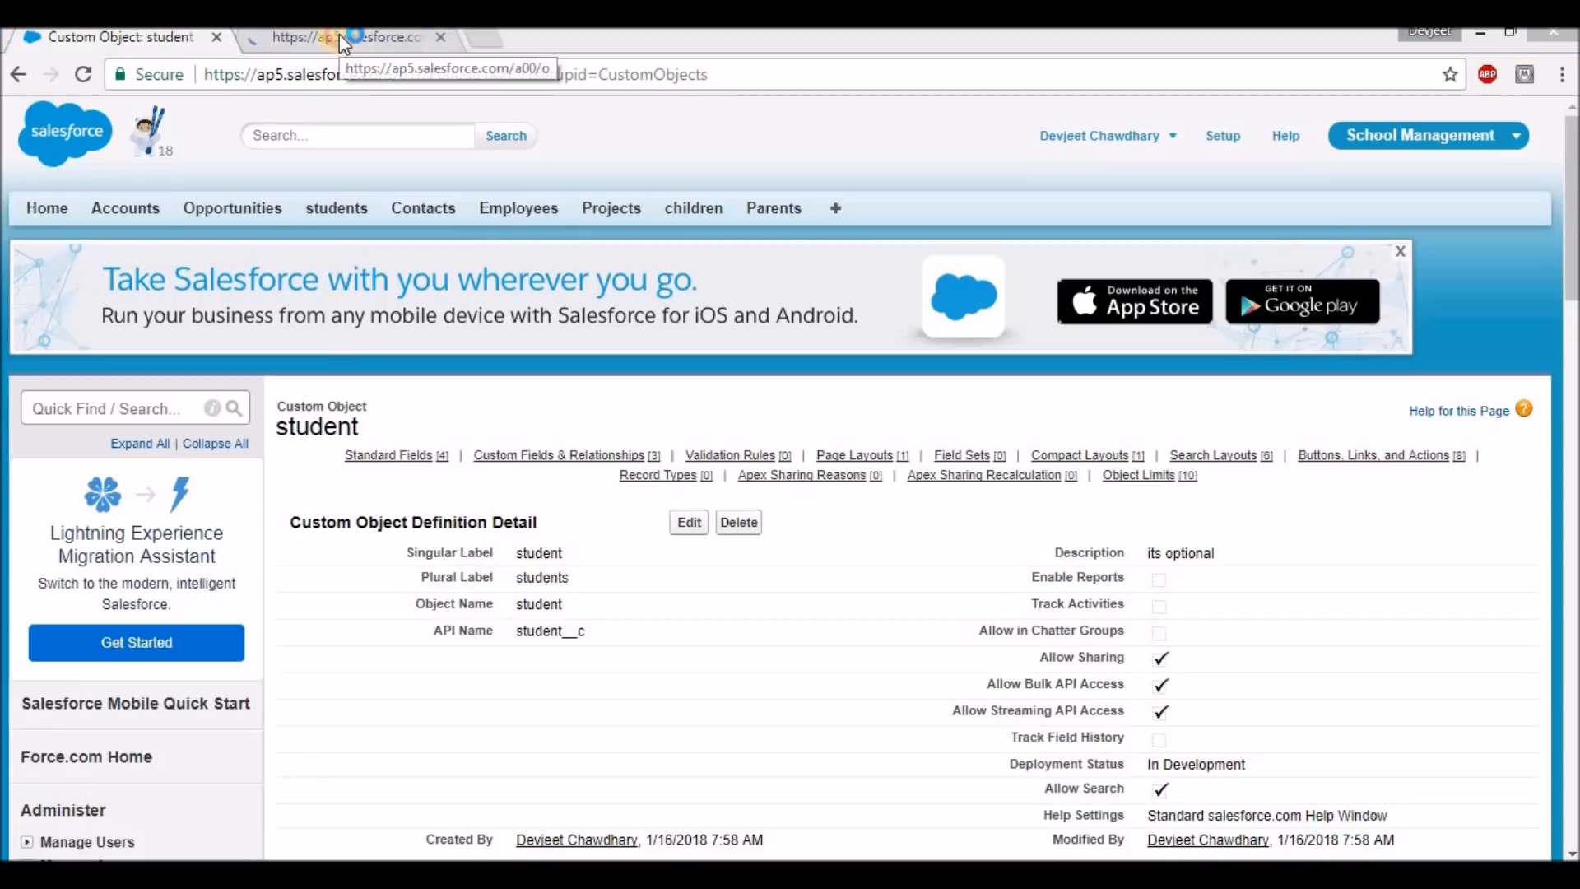
{"action": "left_click", "coordinate": [339, 37]}
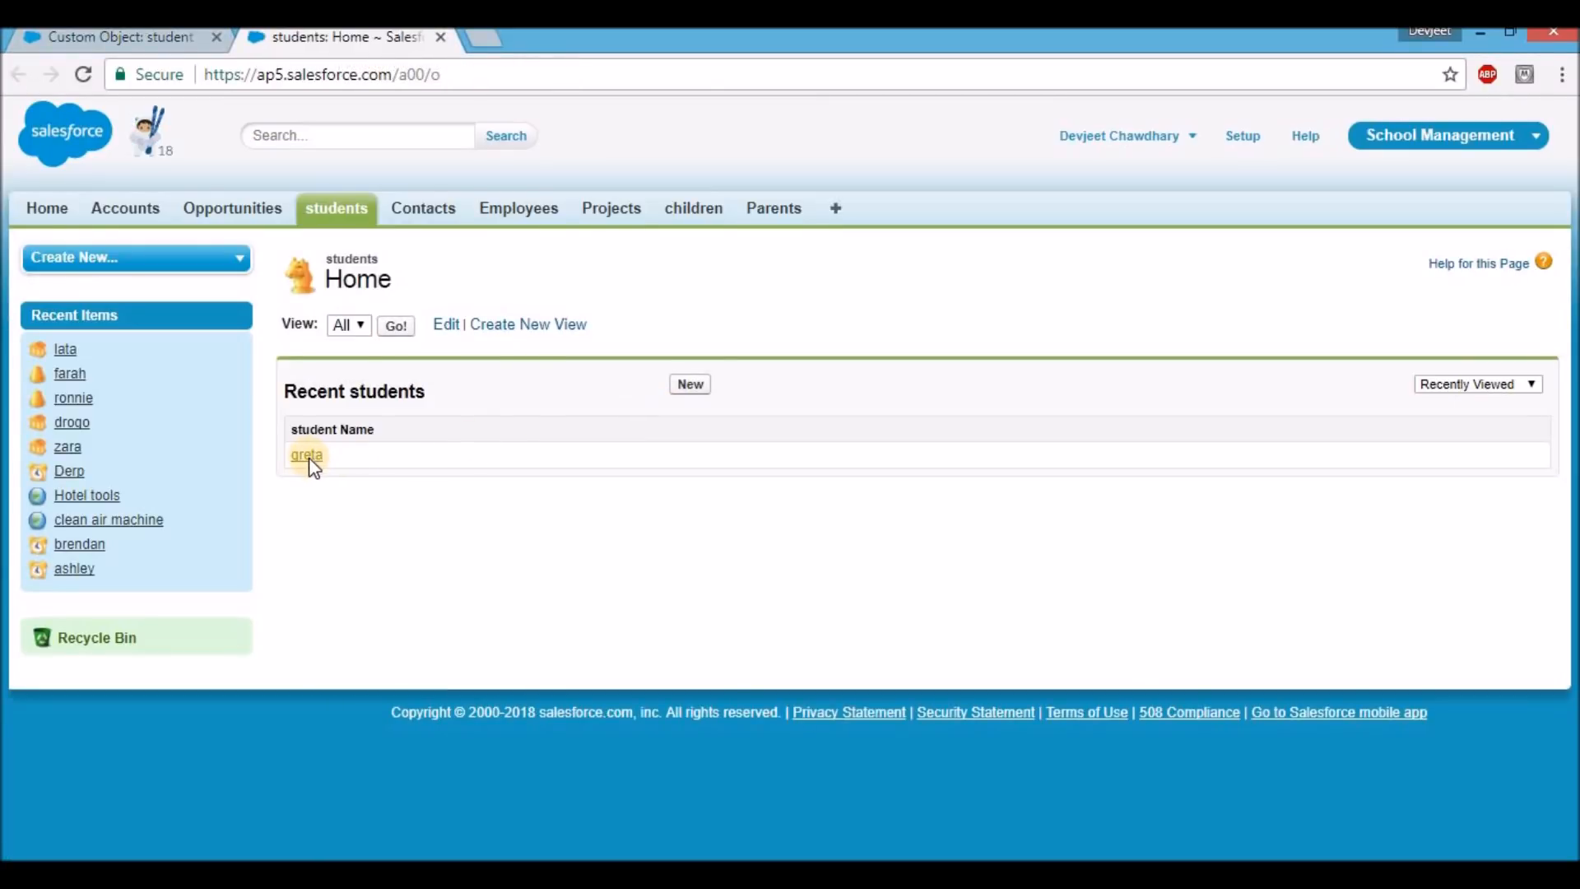
Create a student record with the student's name and an assigned employee, leaving the father's name and phone number empty, and save it
{"action": "left_click", "coordinate": [688, 385]}
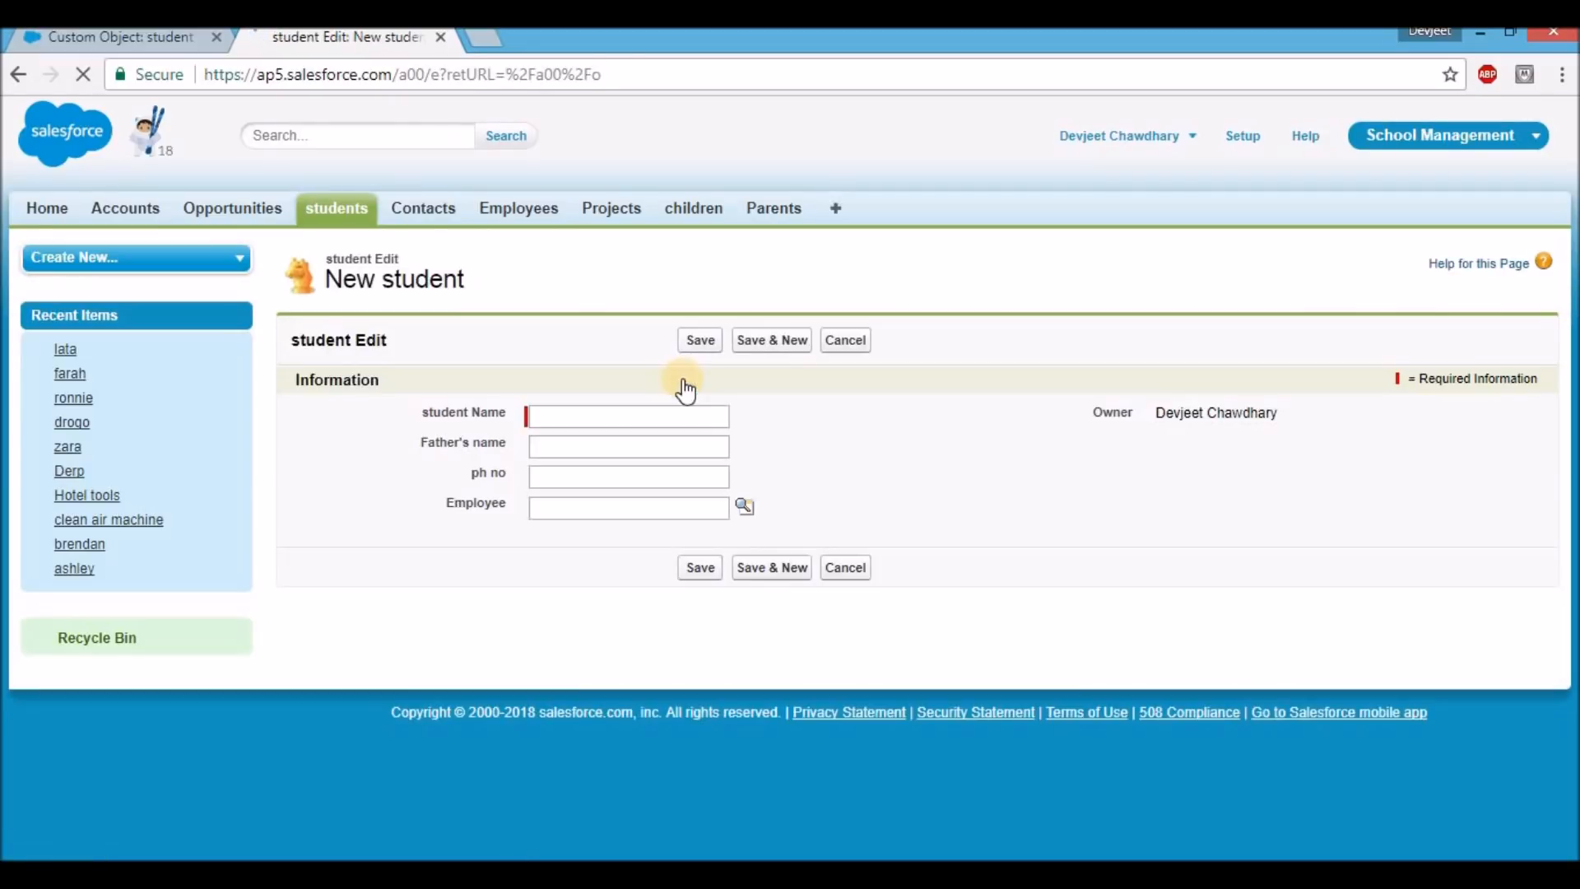
{"action": "left_click", "coordinate": [636, 413]}
{"action": "type", "text": "amir"}
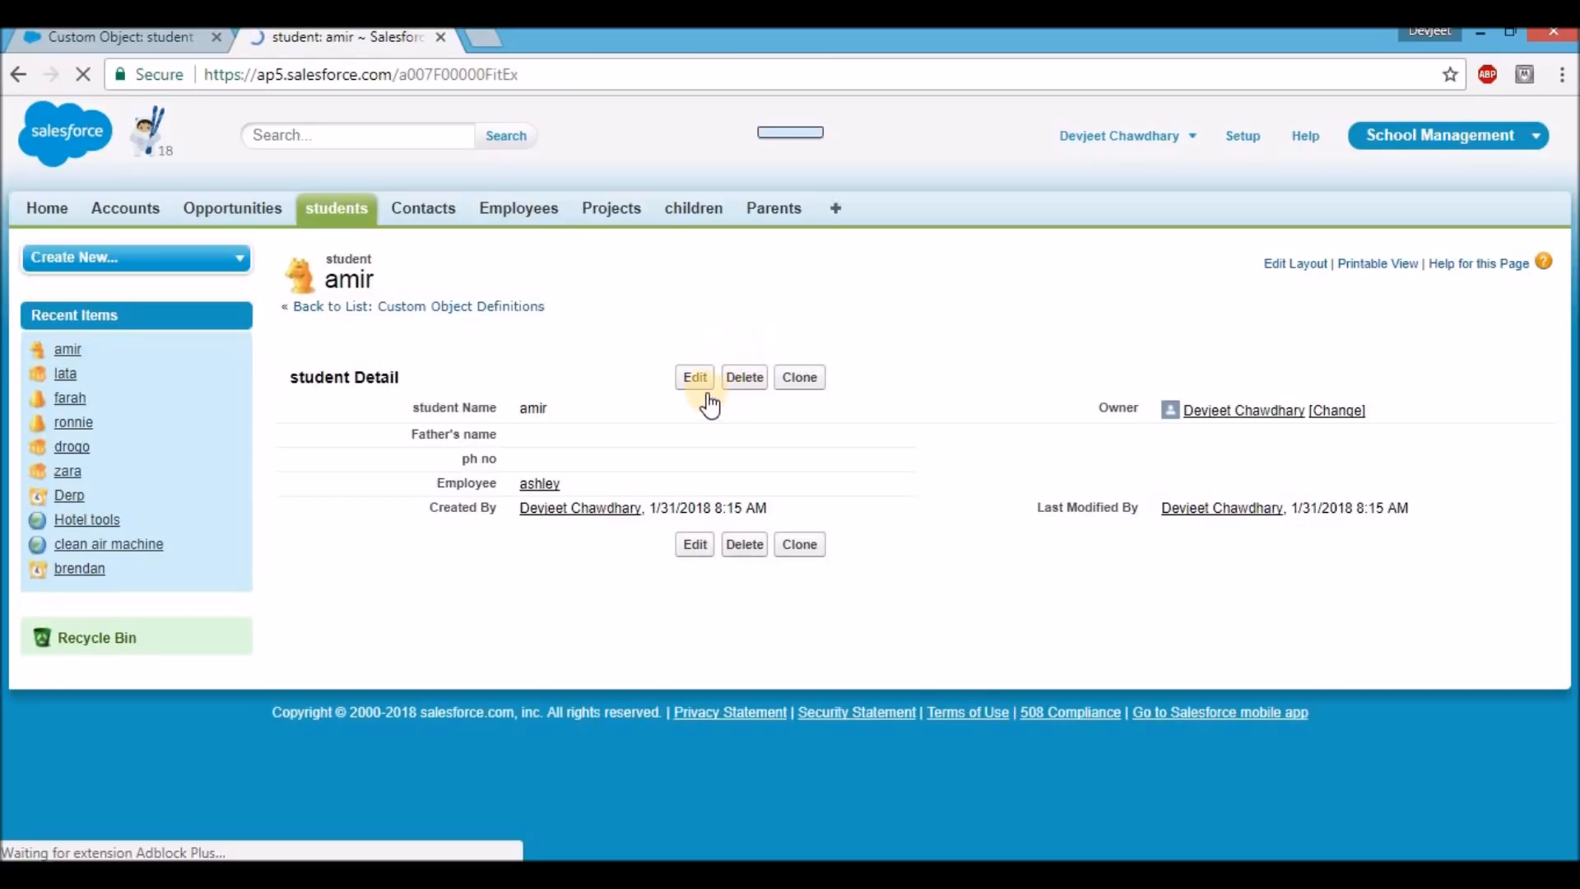
{"action": "double_click", "coordinate": [624, 432]}
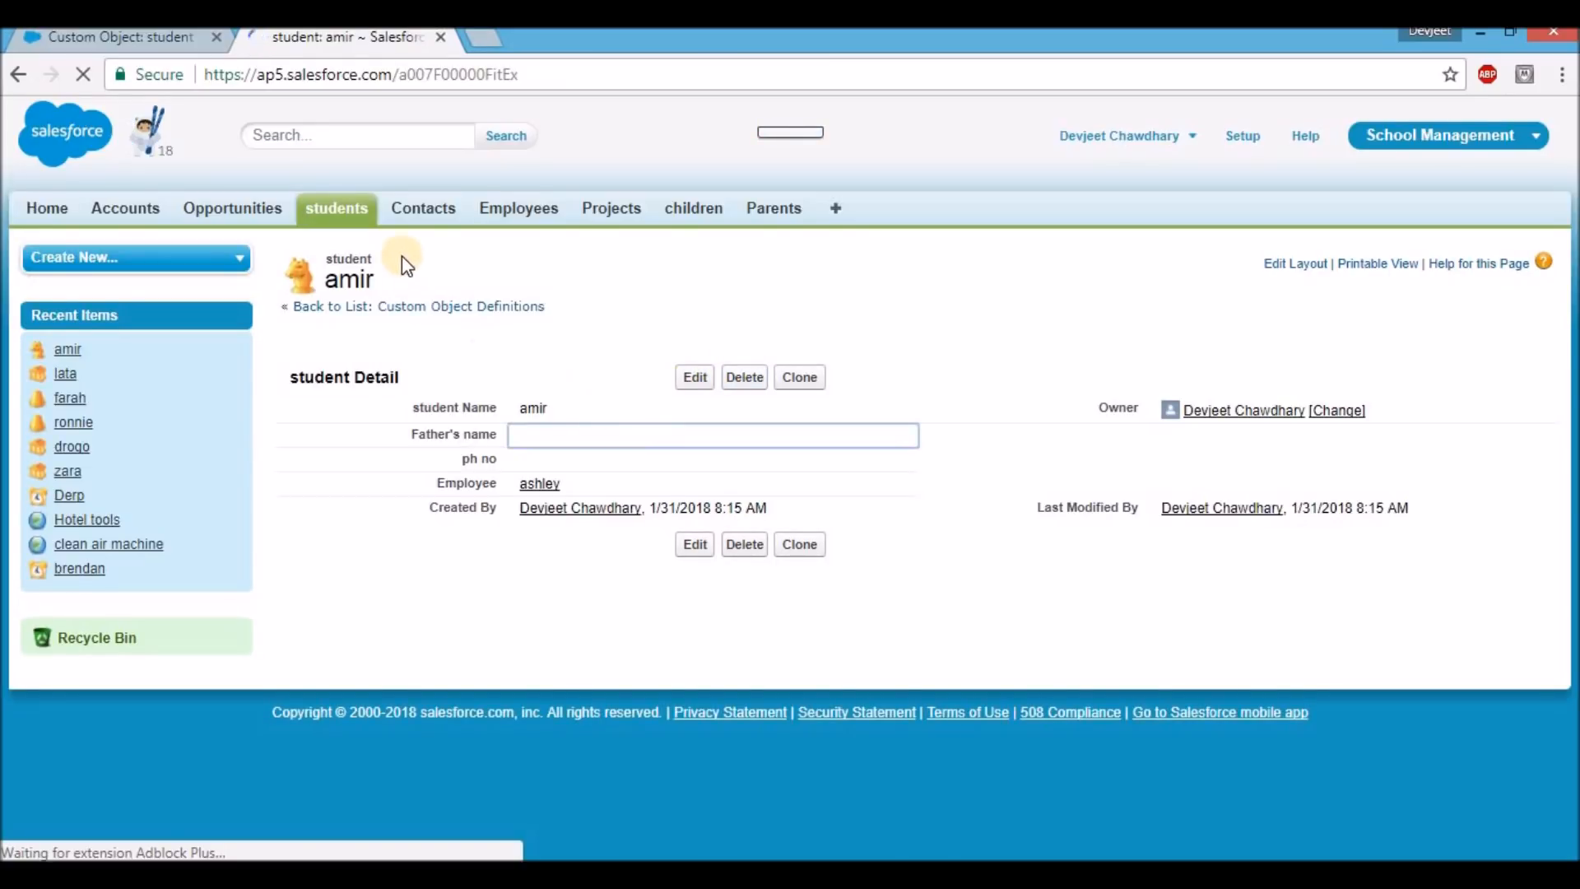
Open both recent student records in turn and check the employee assigned to each
{"action": "left_click", "coordinate": [348, 211]}
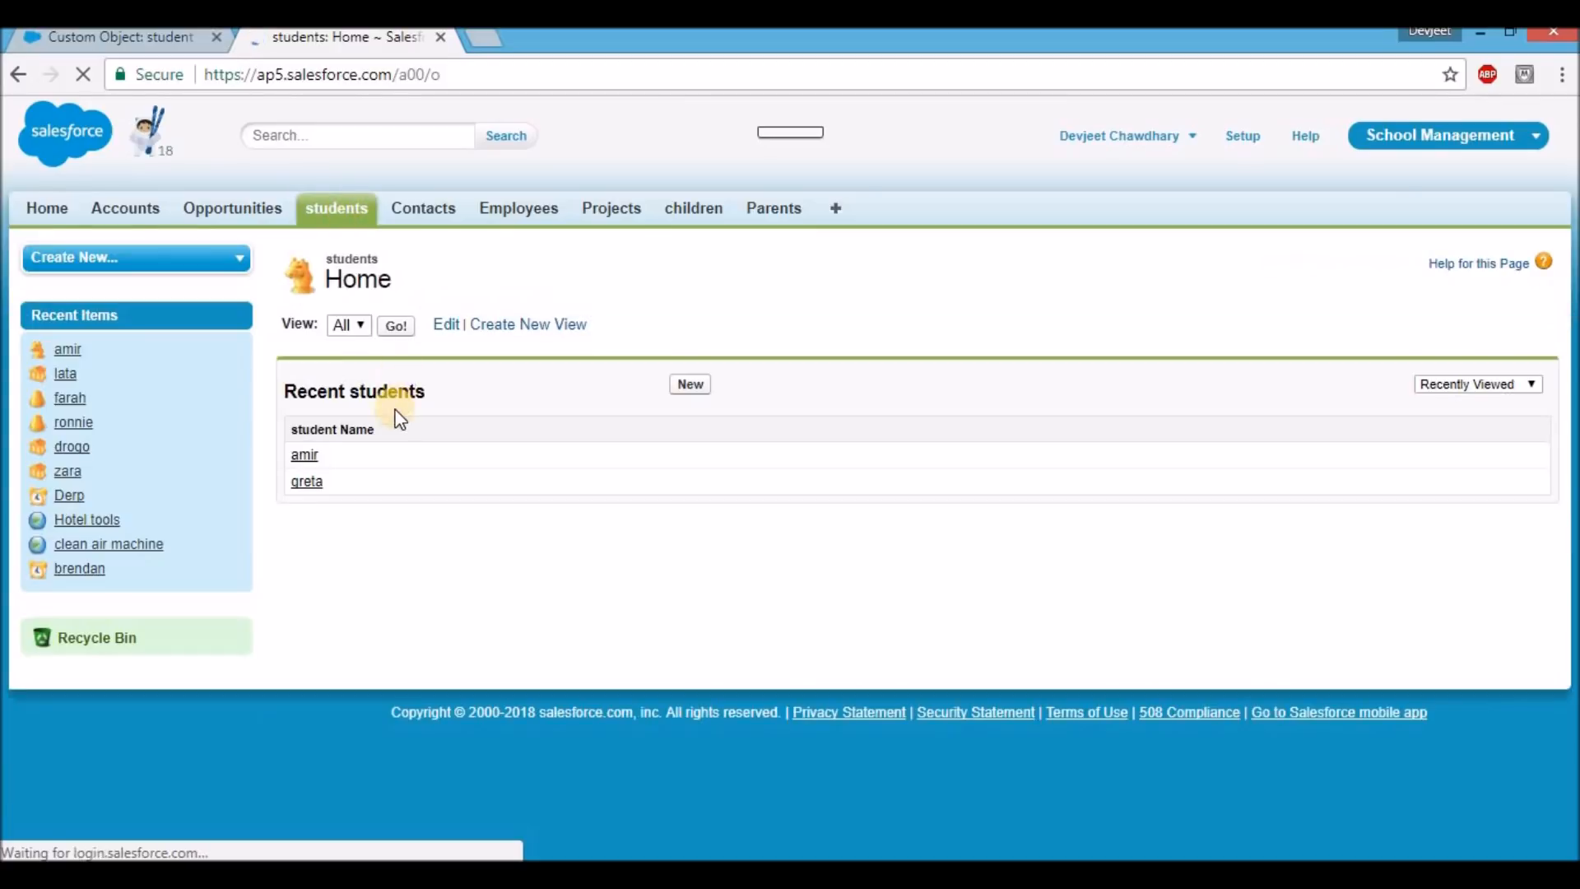
{"action": "left_click", "coordinate": [313, 458]}
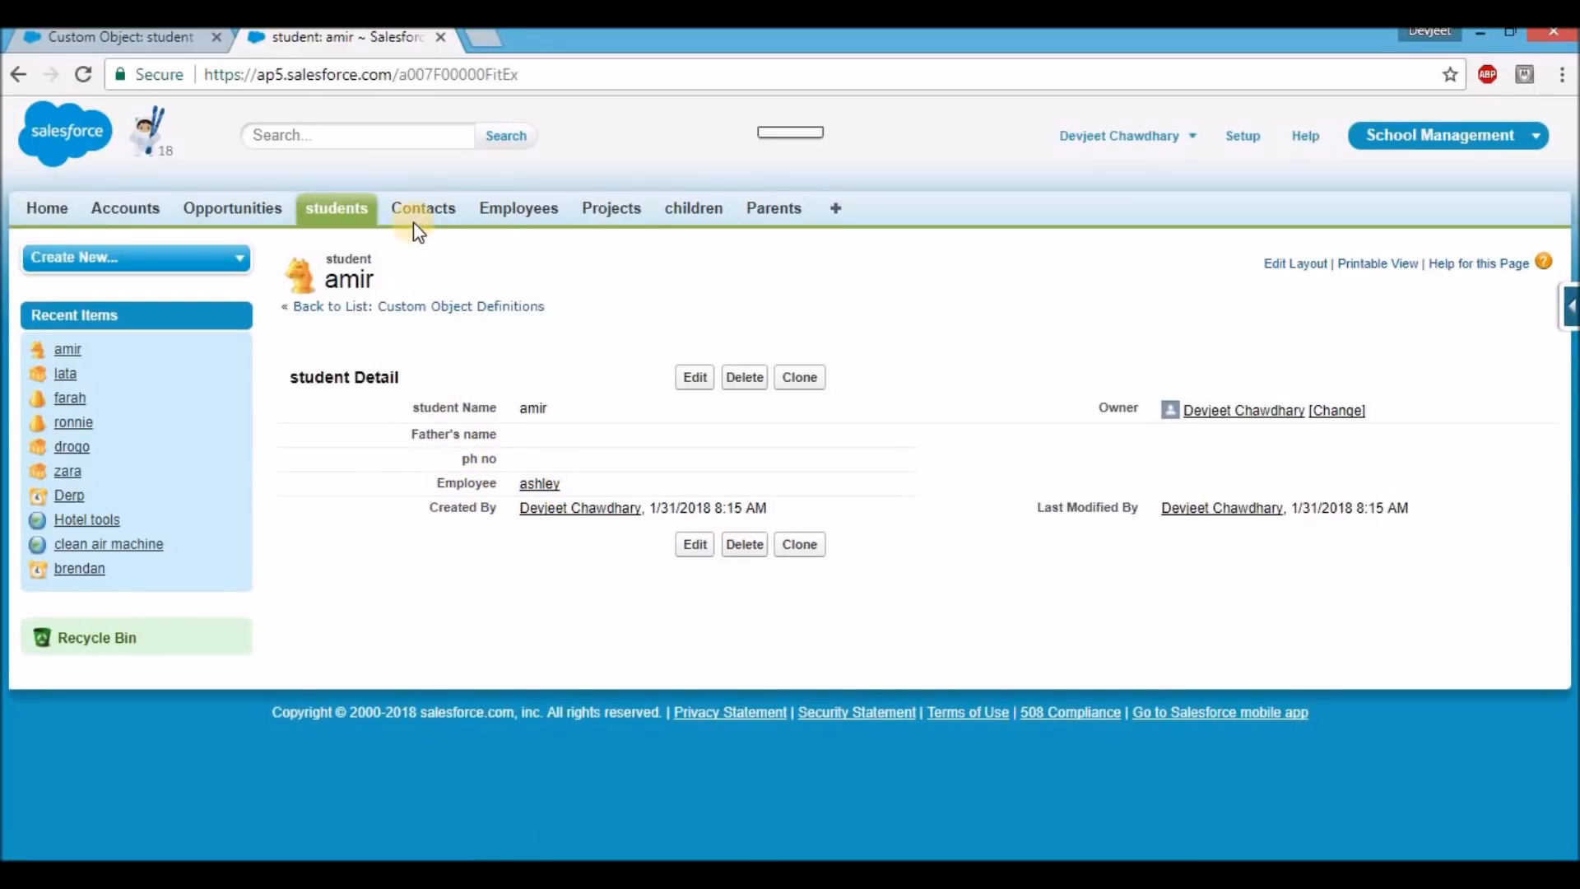
{"action": "left_click", "coordinate": [334, 215]}
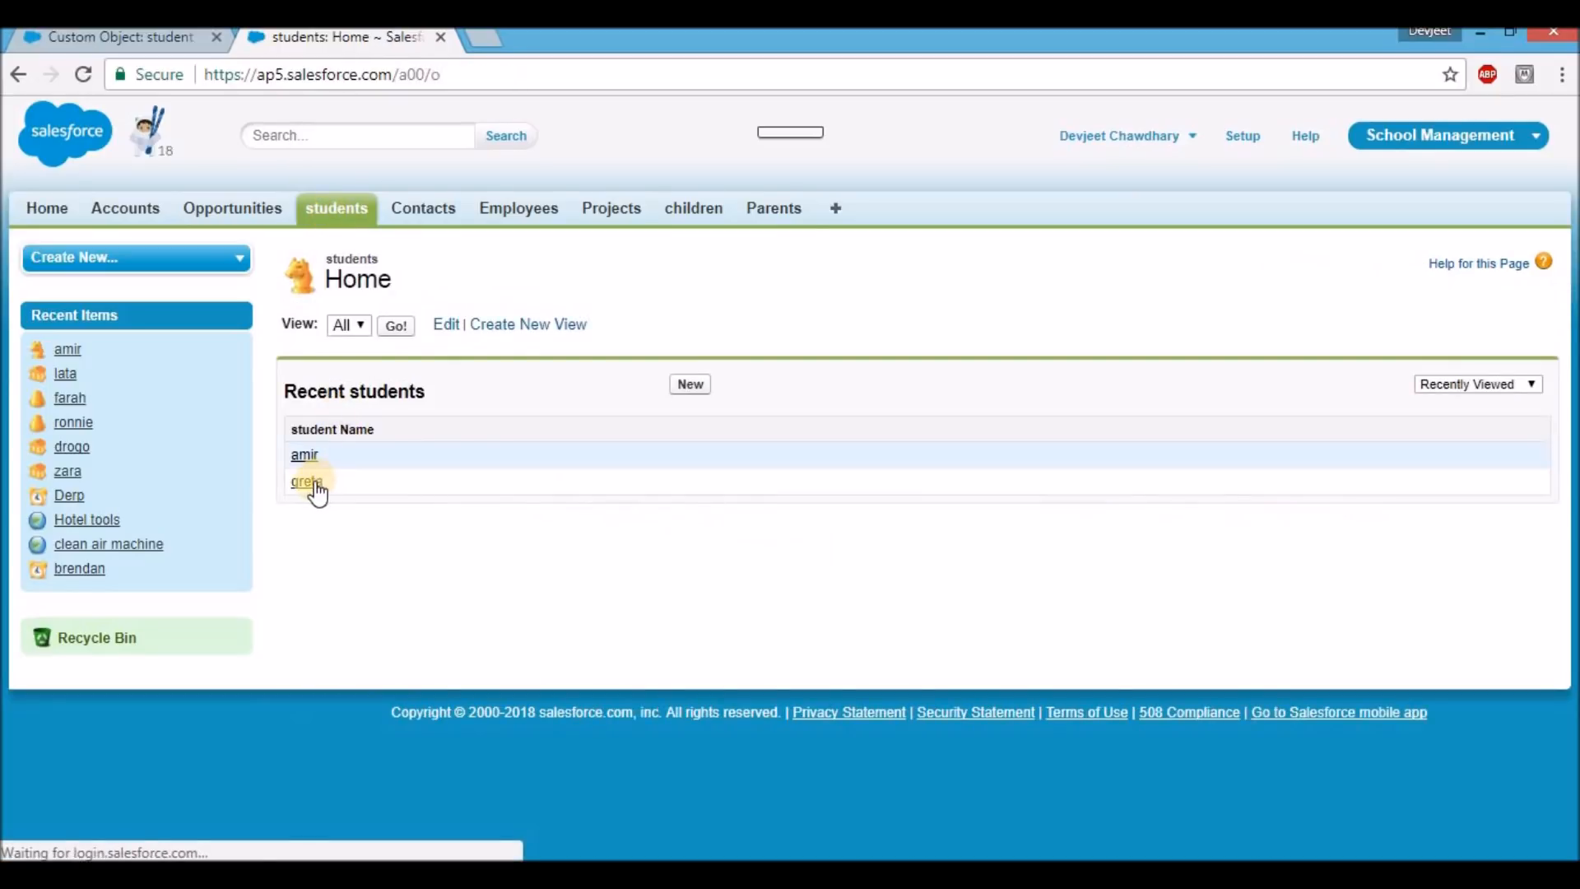
{"action": "left_click", "coordinate": [309, 483]}
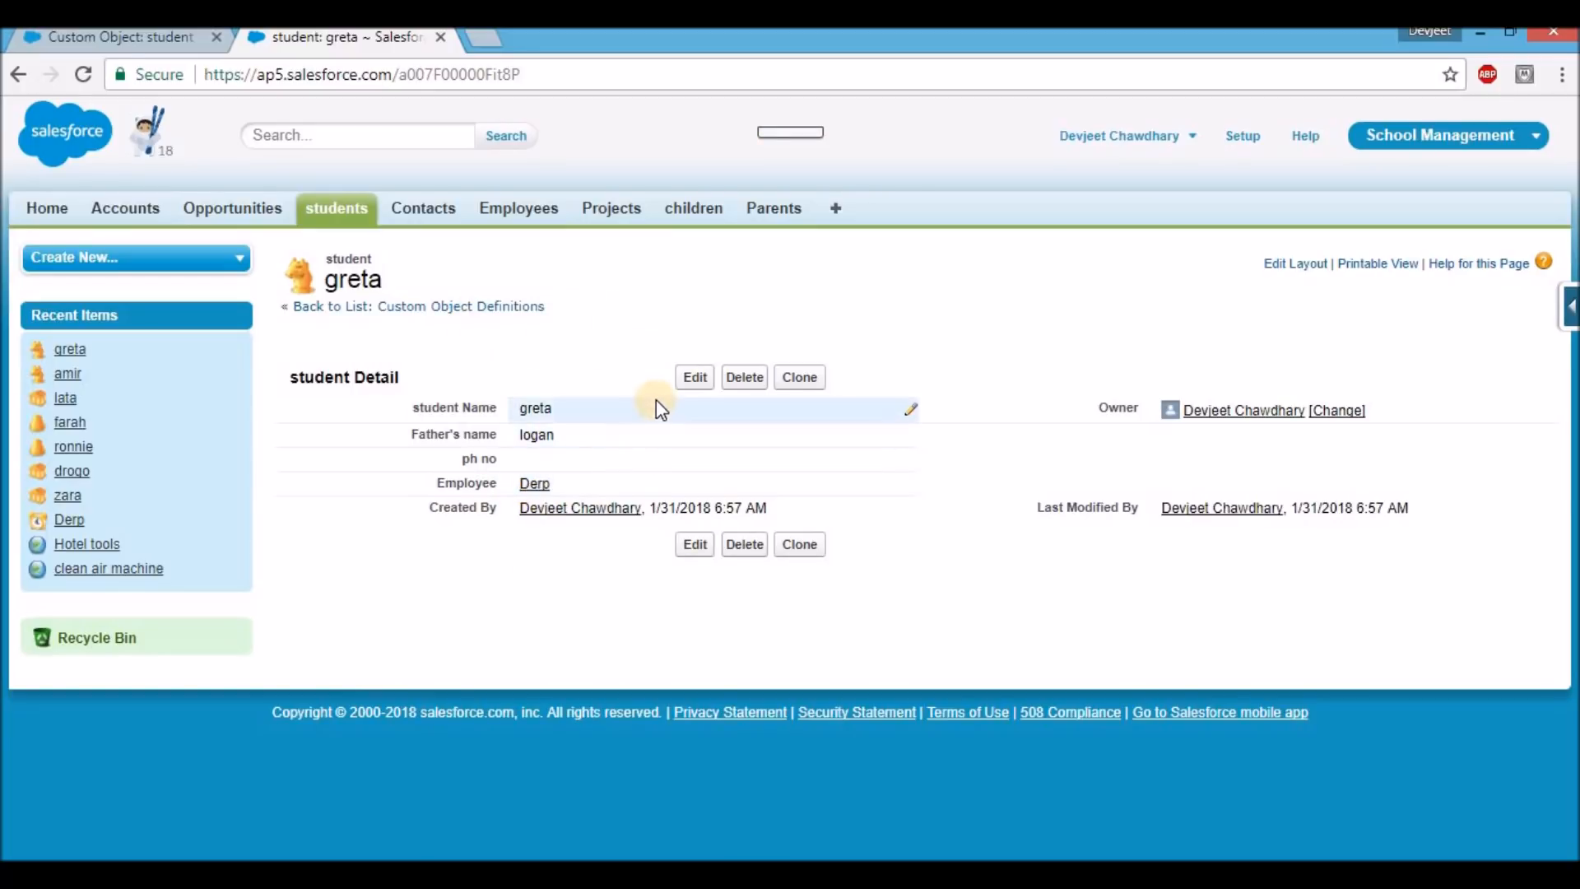
Return to Setup and open the list of custom objects
{"action": "left_click", "coordinate": [1246, 140]}
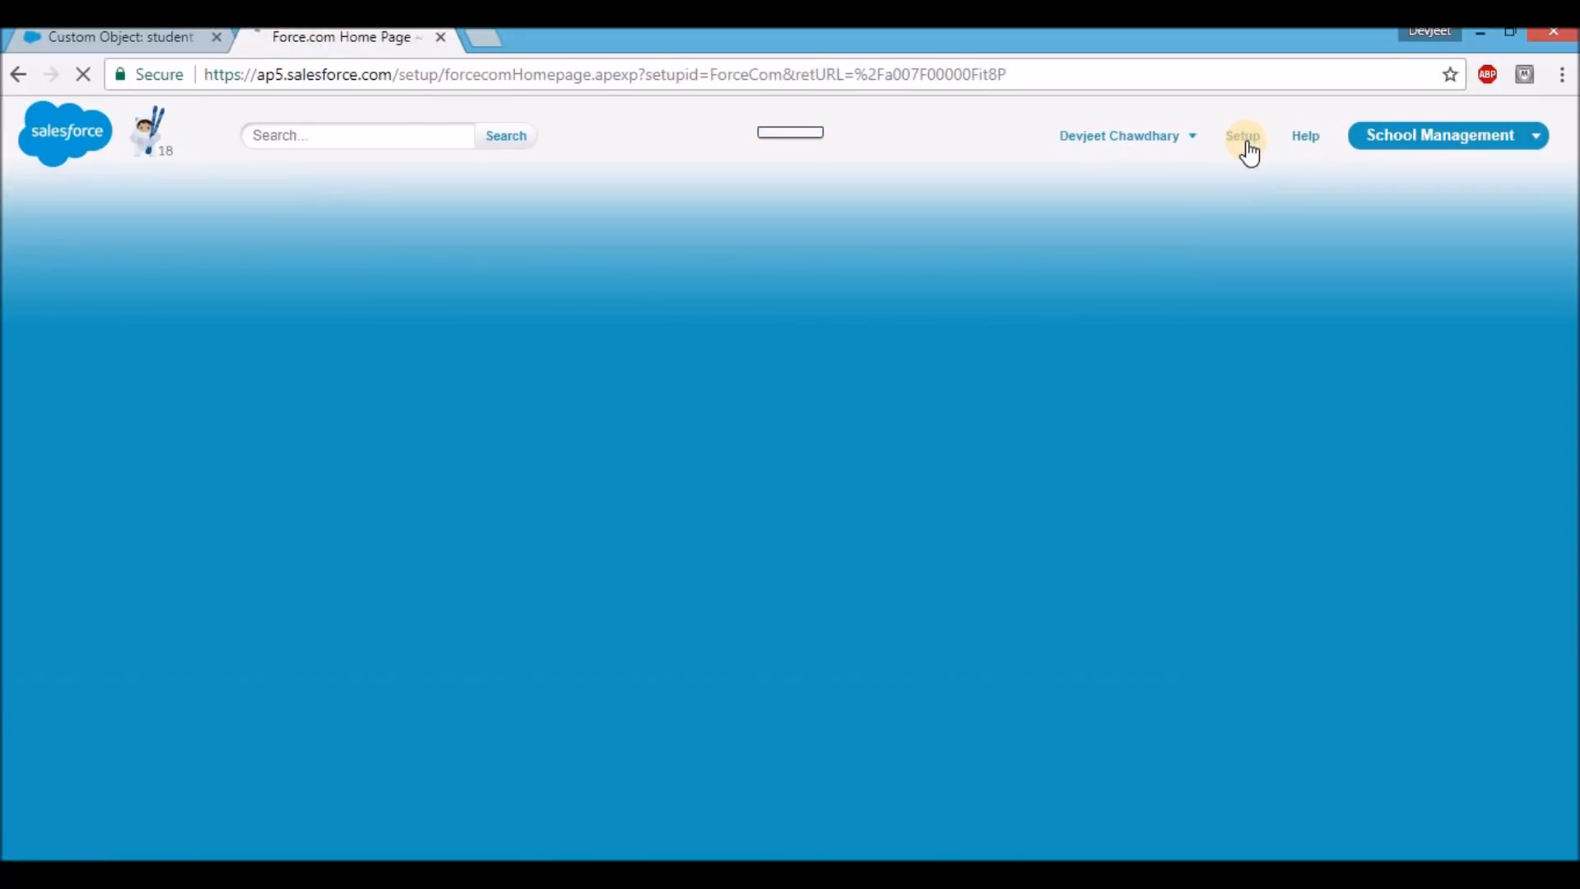
{"action": "scroll", "coordinate": [407, 537], "scroll_direction": "down", "scroll_amount": 5}
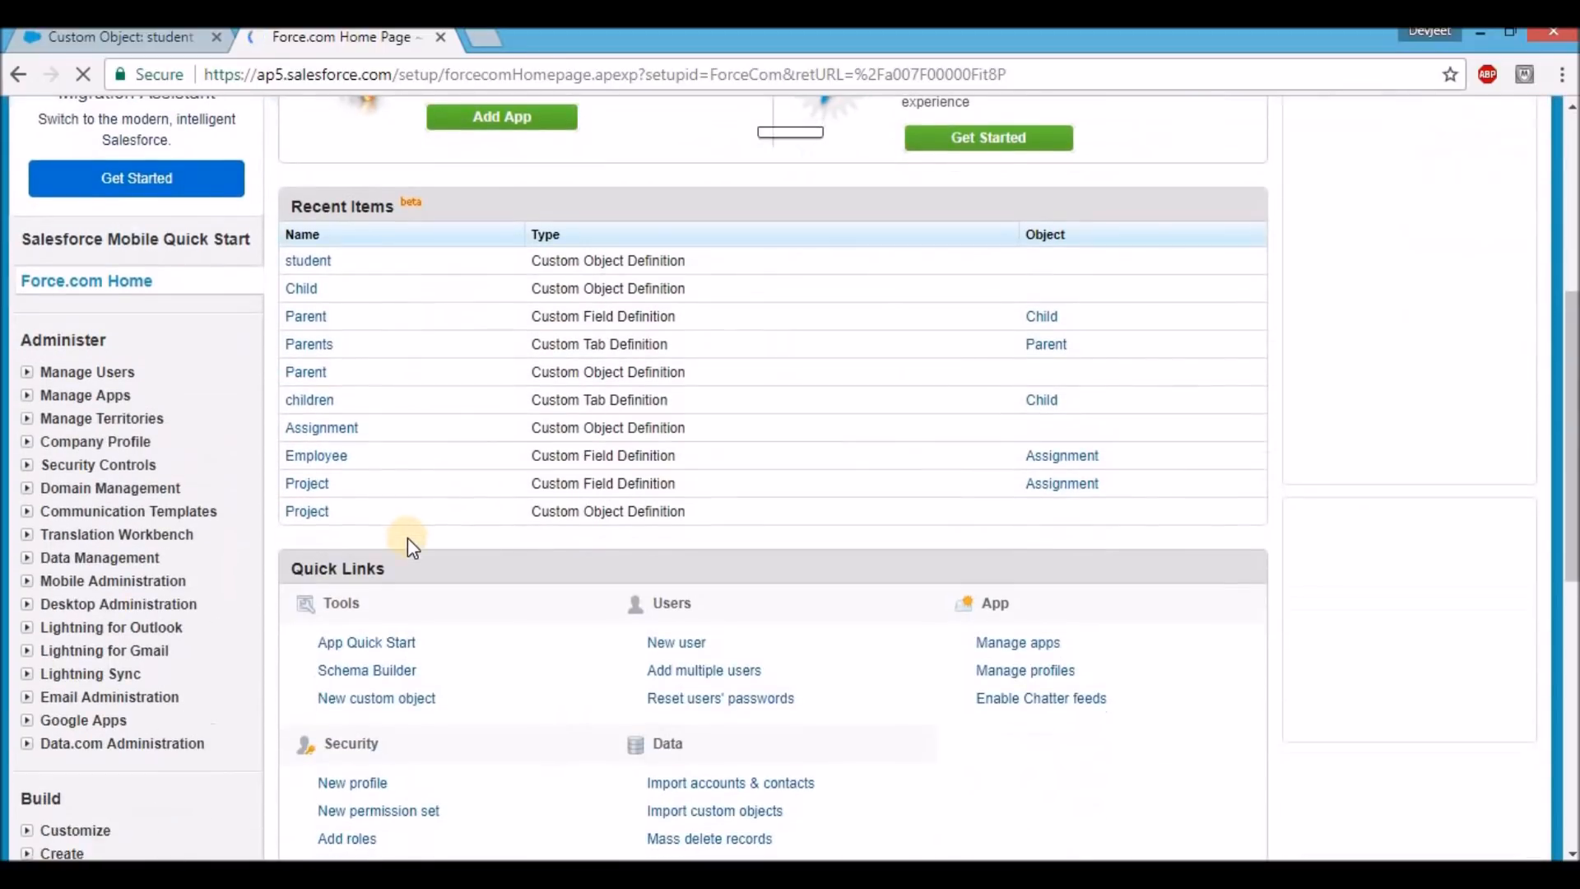
{"action": "scroll", "coordinate": [119, 633], "scroll_direction": "down", "scroll_amount": 3}
{"action": "left_click", "coordinate": [33, 646]}
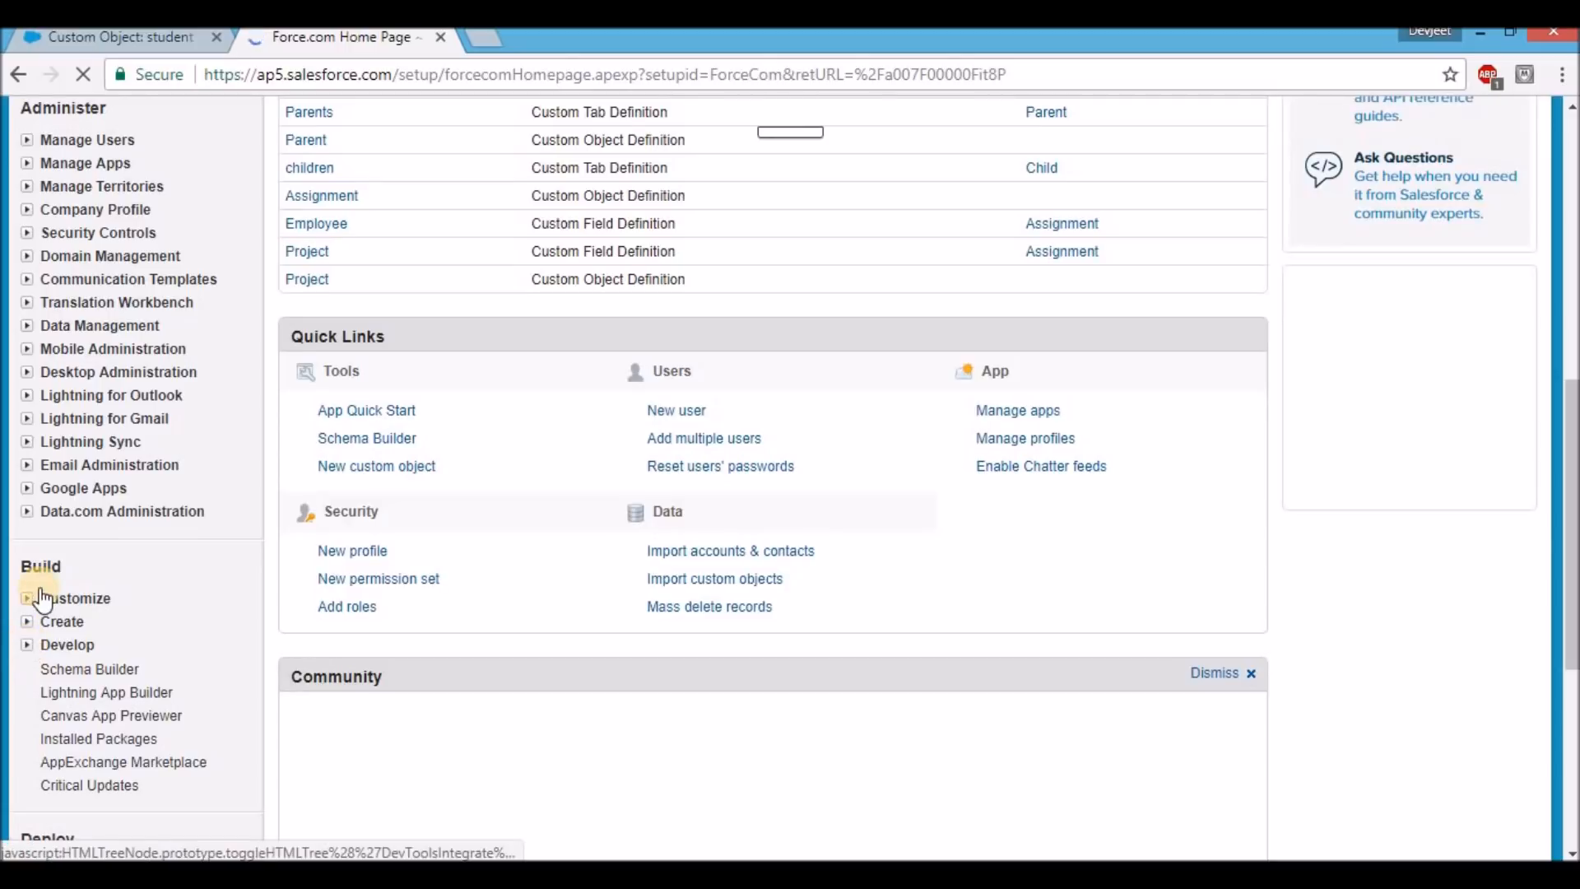
{"action": "left_click", "coordinate": [27, 622]}
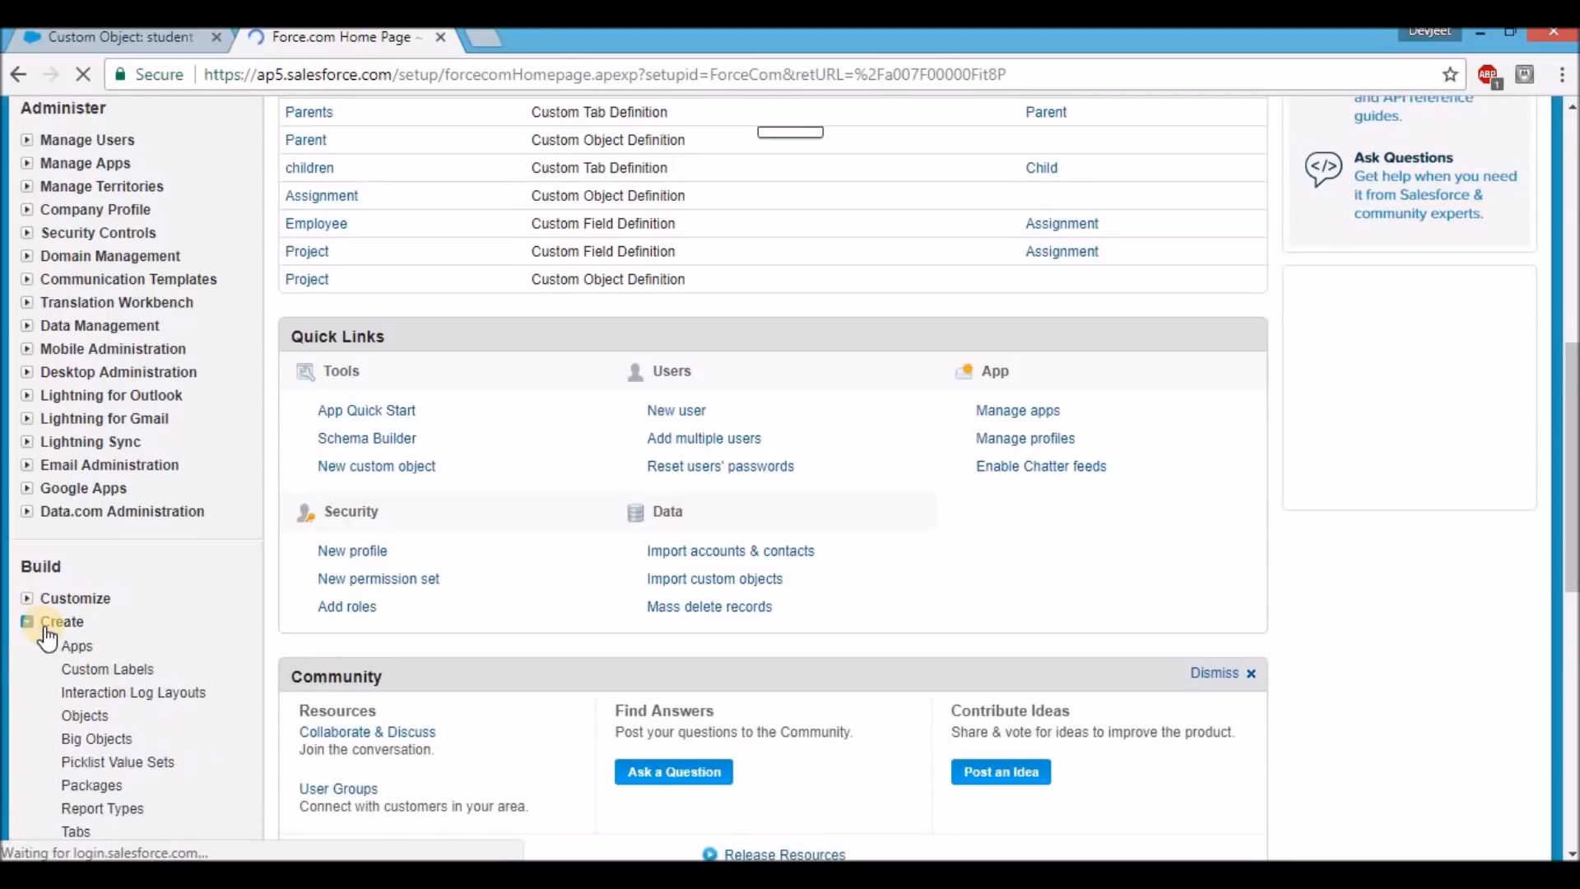
{"action": "scroll", "coordinate": [49, 634], "scroll_direction": "down", "scroll_amount": 2}
{"action": "left_click", "coordinate": [80, 605]}
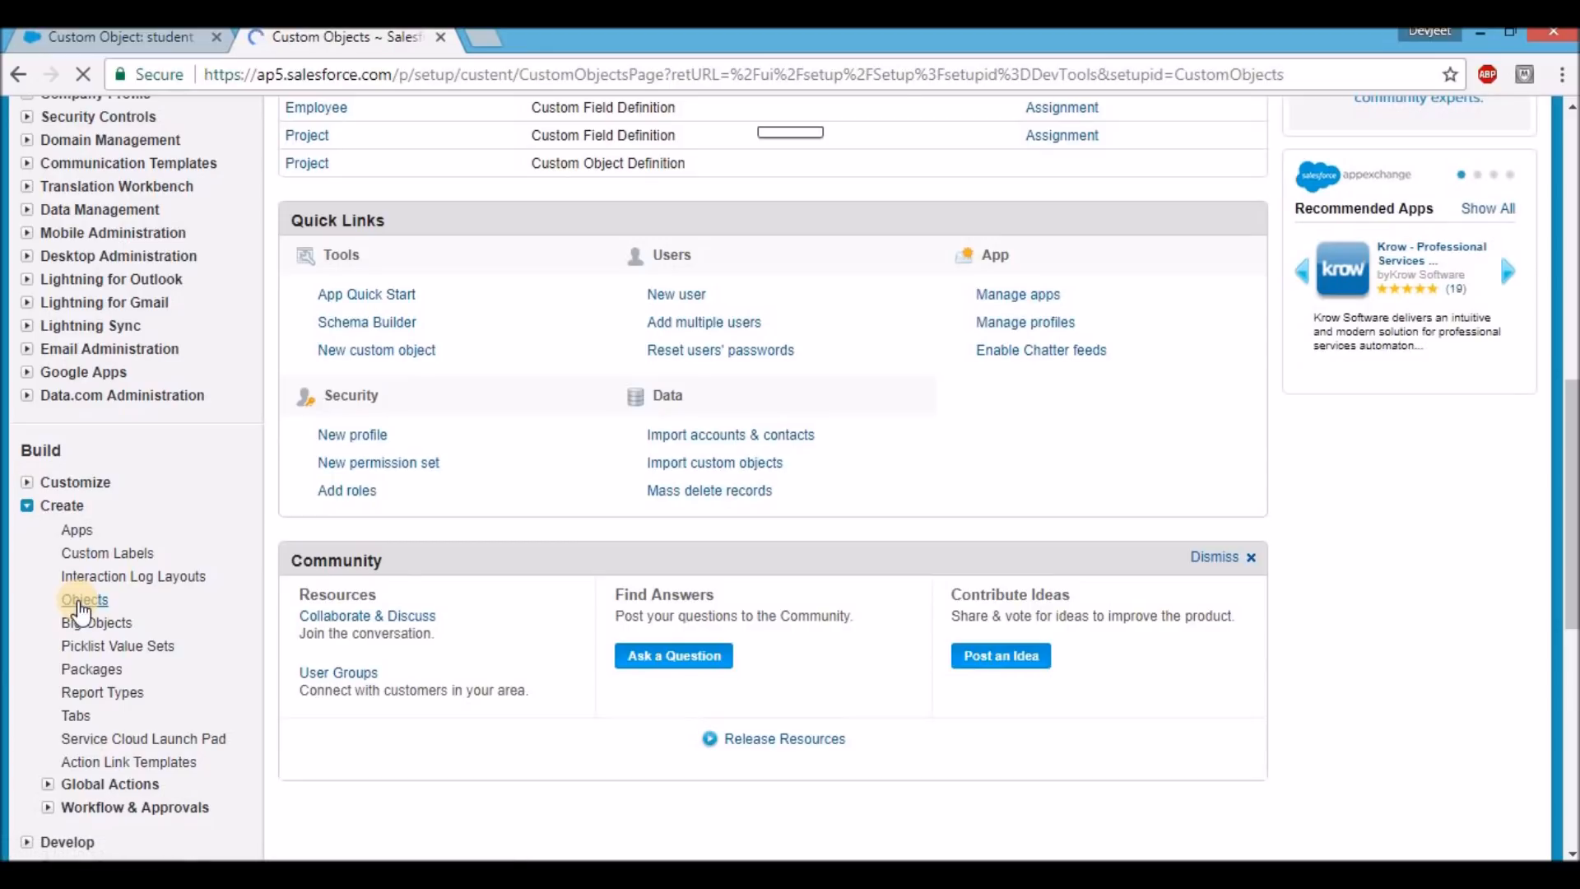
Open the student custom object's definition and start editing its Employee custom field
{"action": "scroll", "coordinate": [398, 605], "scroll_direction": "down", "scroll_amount": 1}
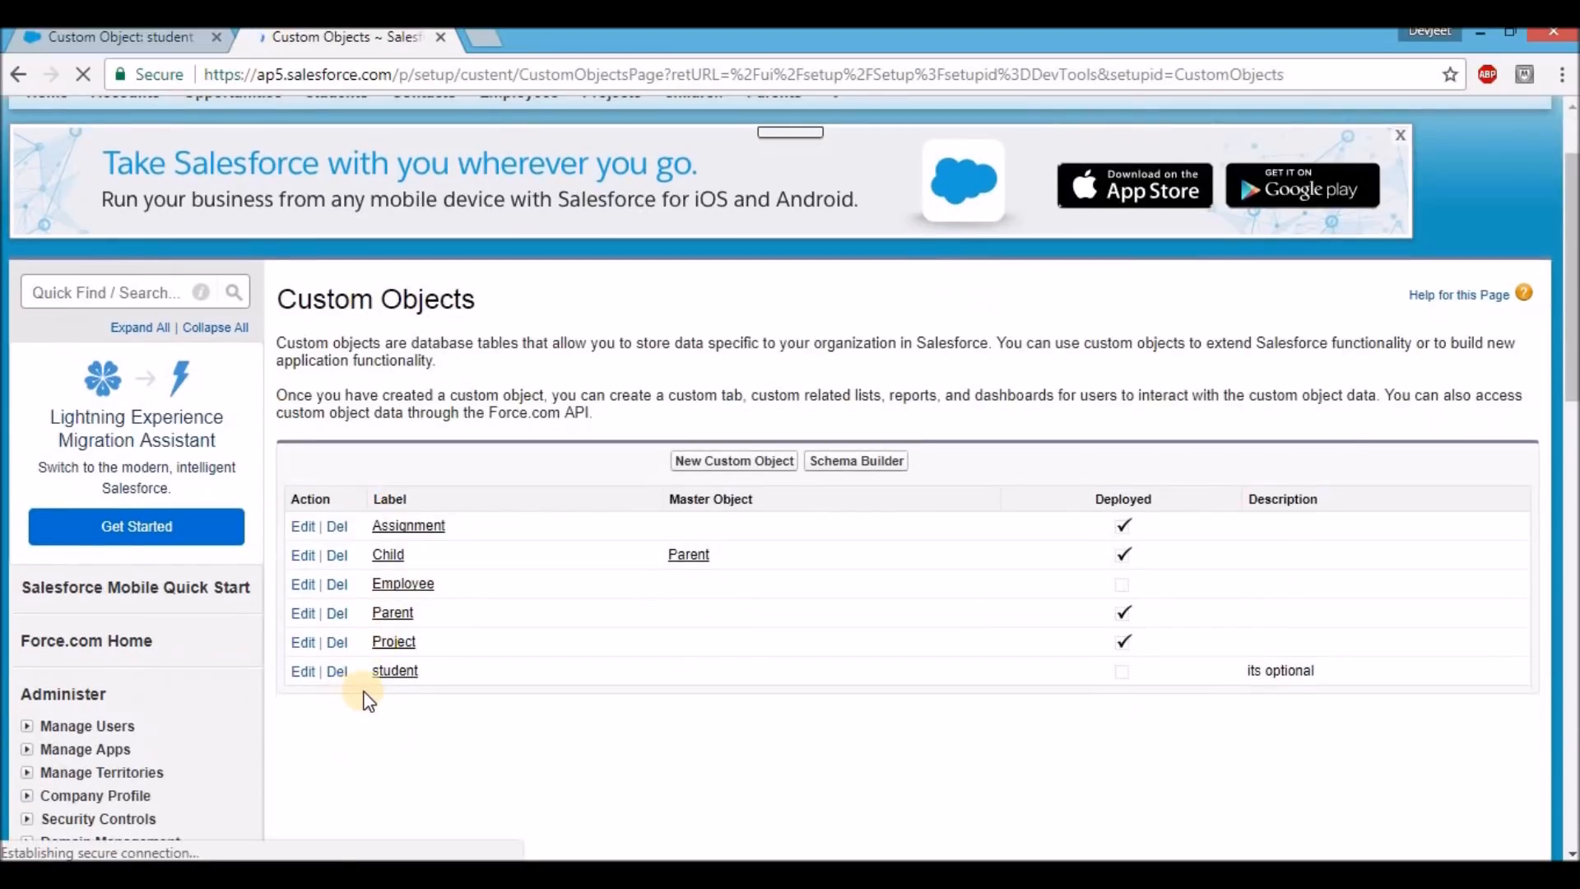
{"action": "left_click", "coordinate": [394, 671]}
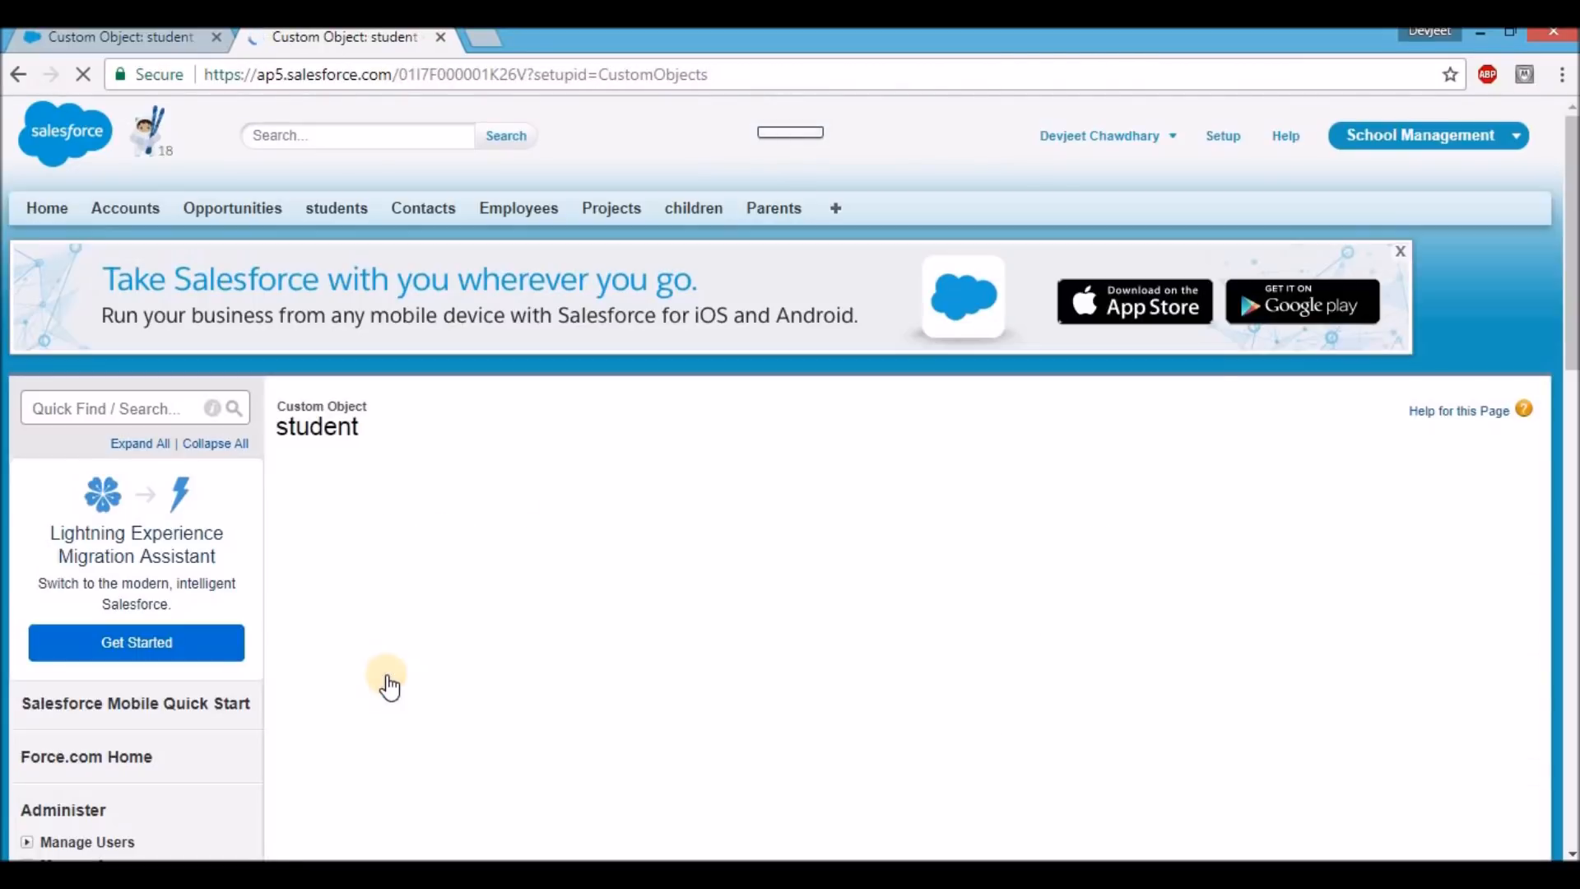
{"action": "scroll", "coordinate": [387, 679], "scroll_direction": "down", "scroll_amount": 4}
{"action": "left_click", "coordinate": [428, 683]}
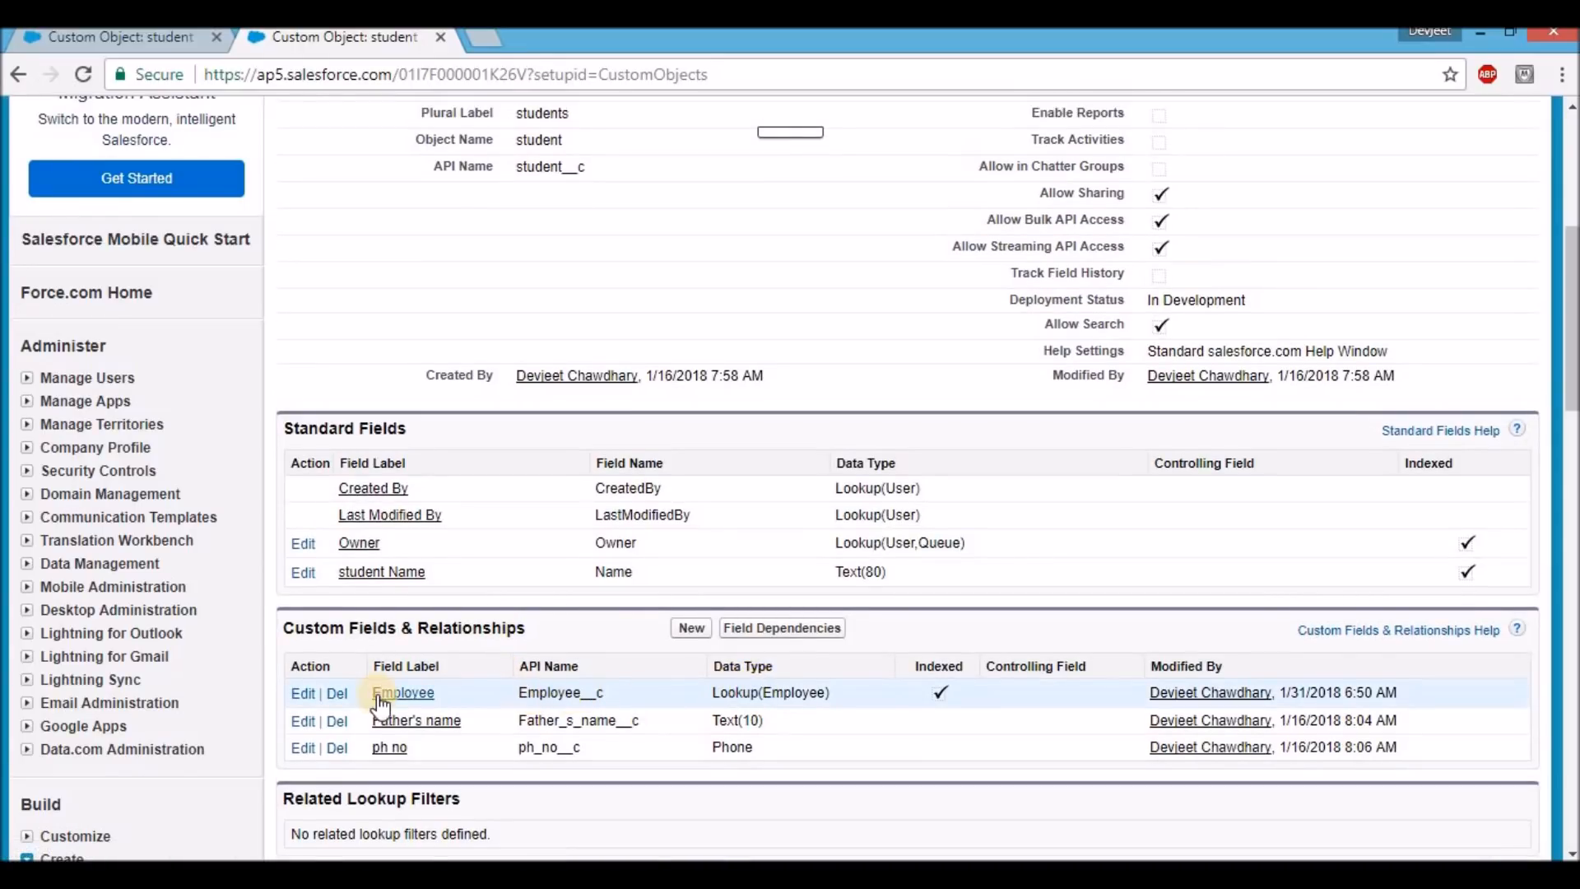
{"action": "left_click", "coordinate": [305, 694]}
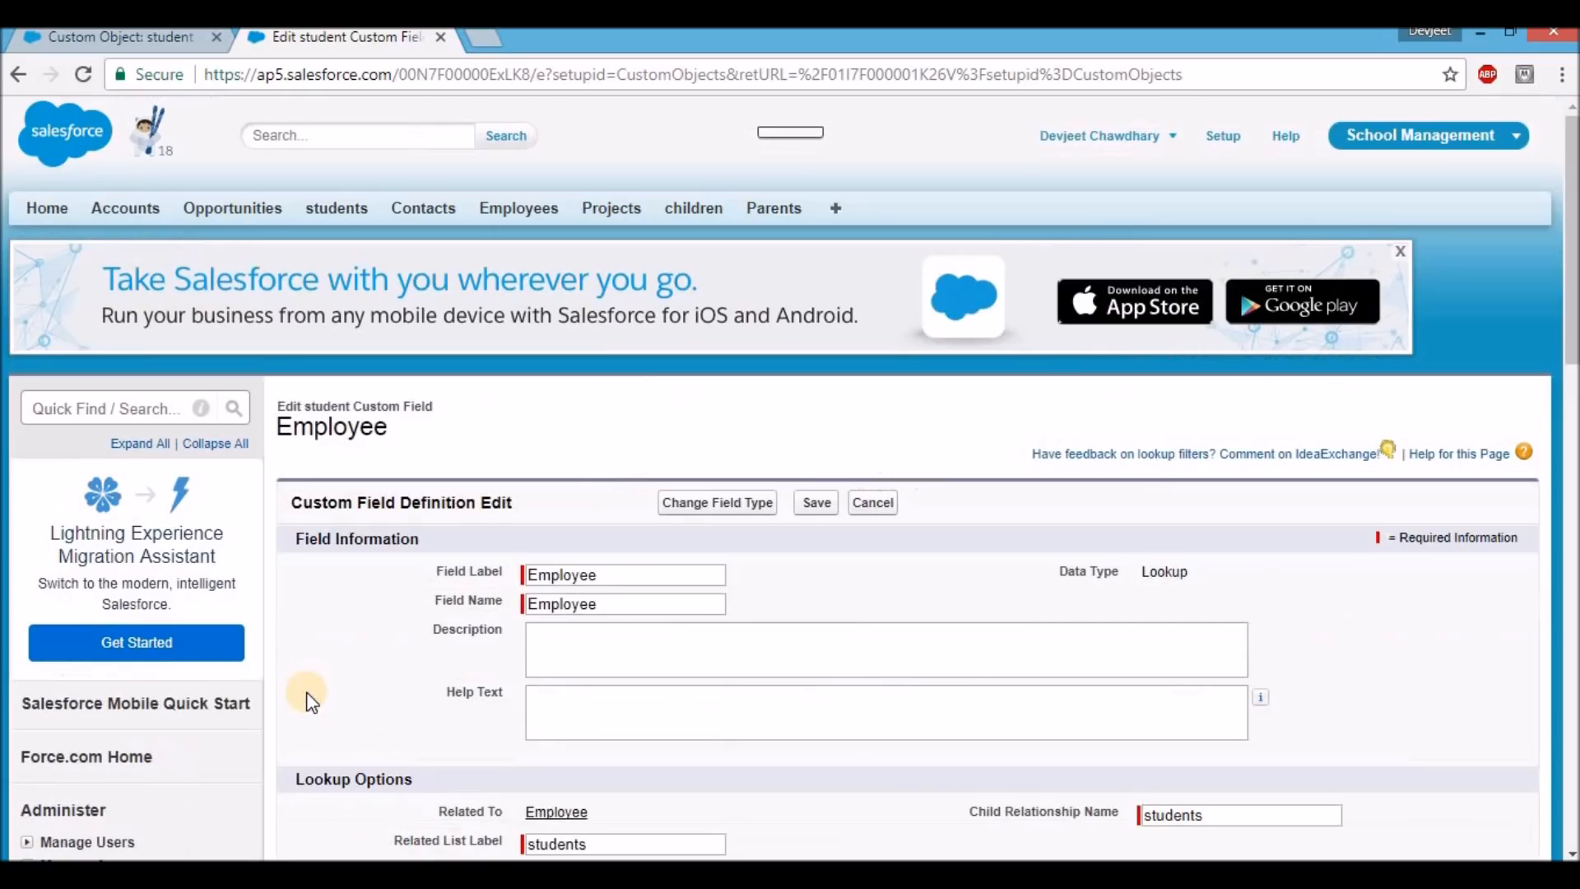
Change the Employee field's type to Master-Detail Relationship, save it with the default settings, and check the student object's custom fields
{"action": "left_click", "coordinate": [722, 518]}
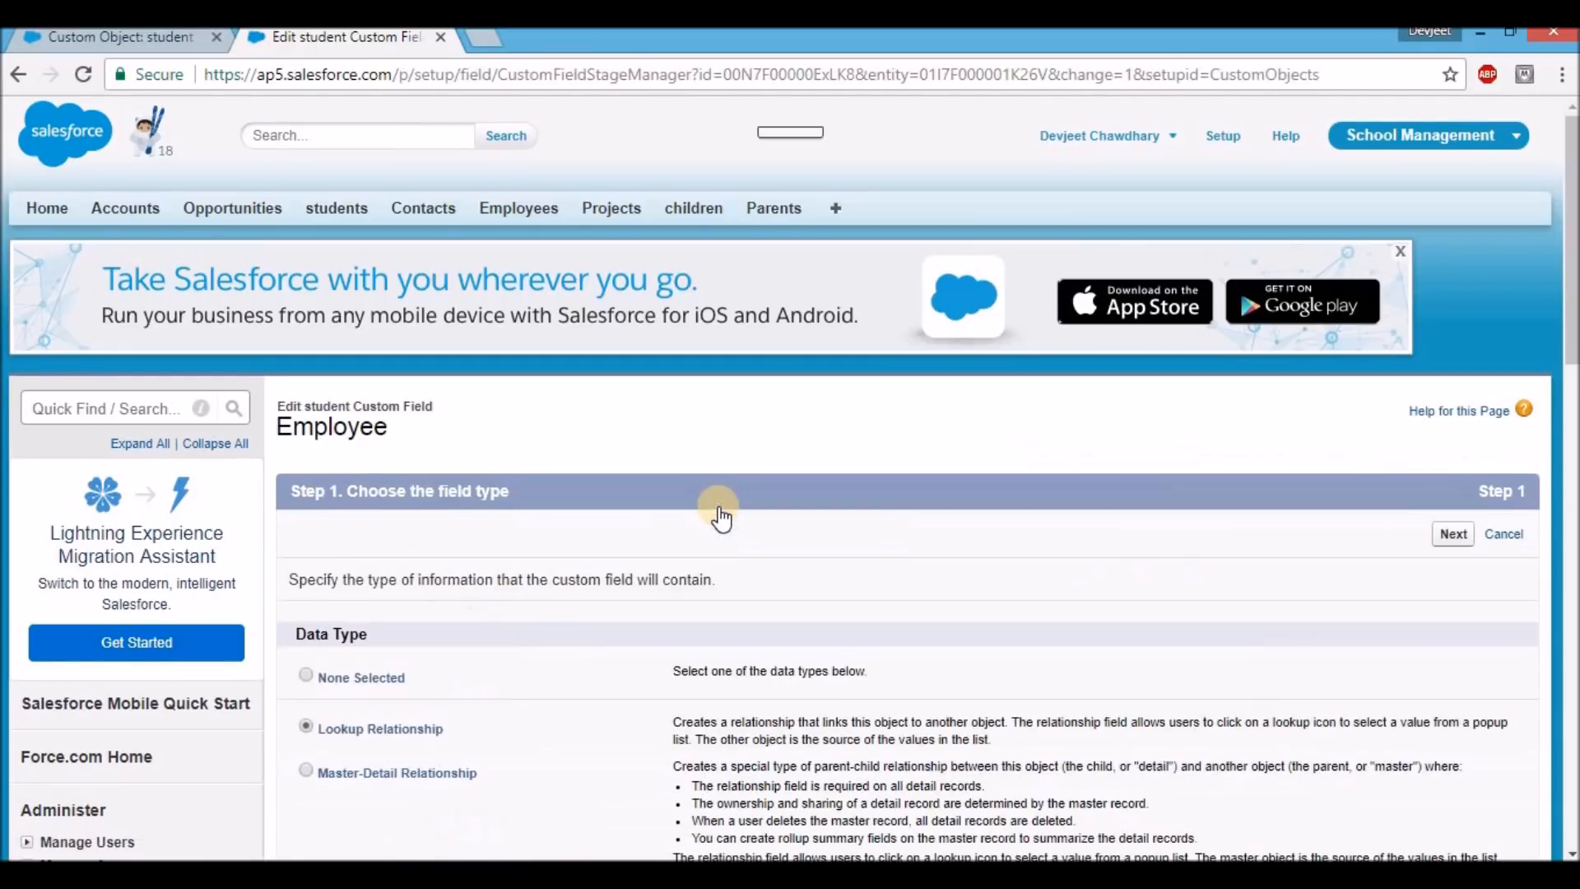
{"action": "scroll", "coordinate": [650, 514], "scroll_direction": "down", "scroll_amount": 3}
{"action": "left_click", "coordinate": [322, 543]}
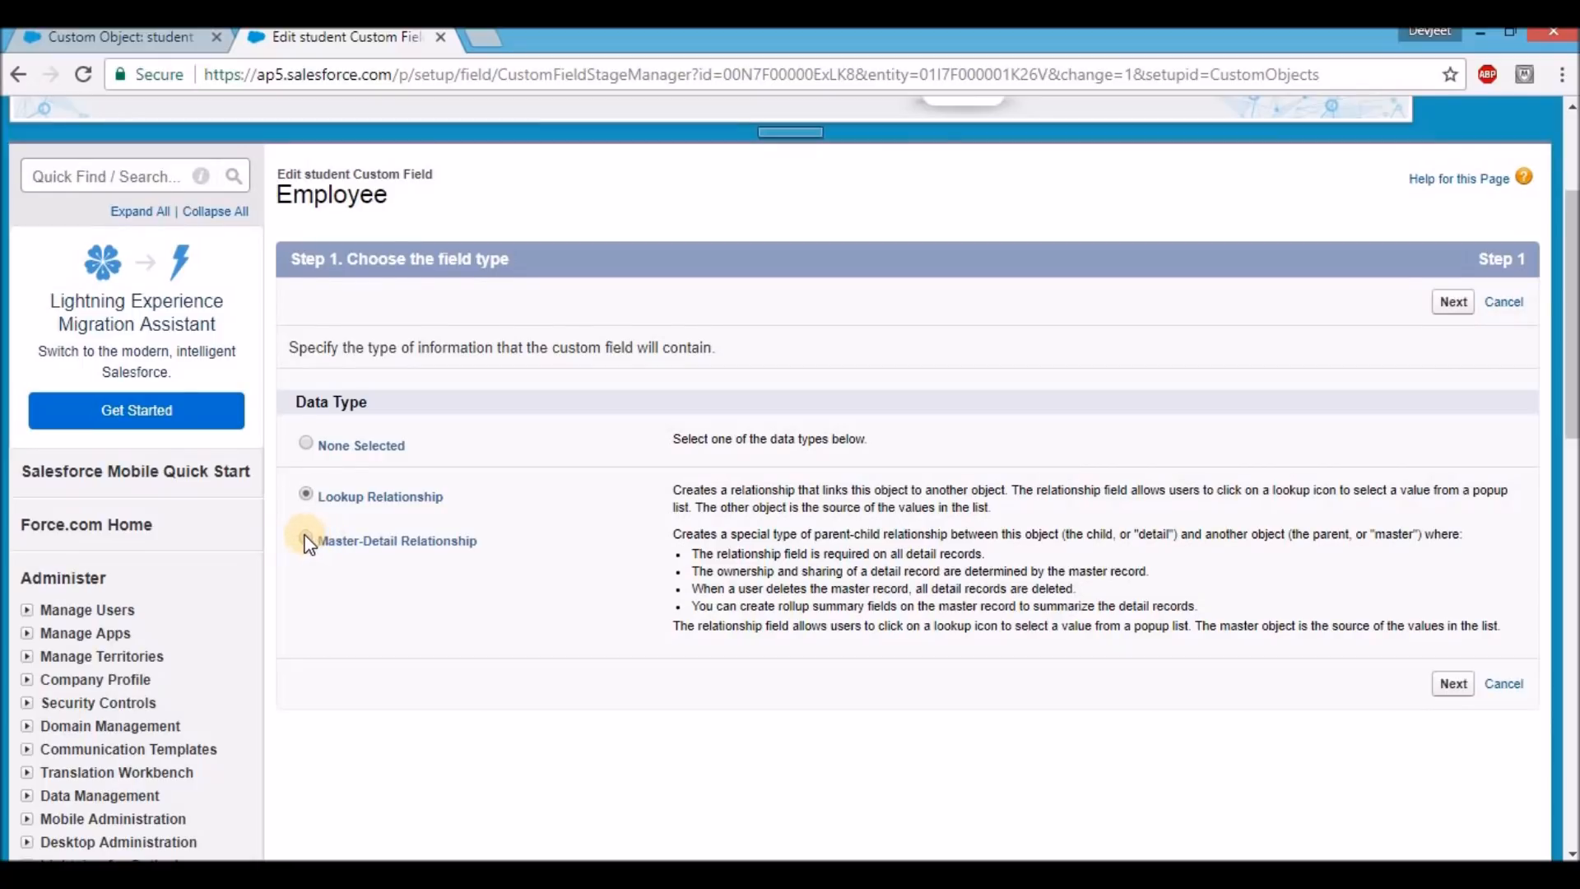
{"action": "left_click", "coordinate": [1455, 305]}
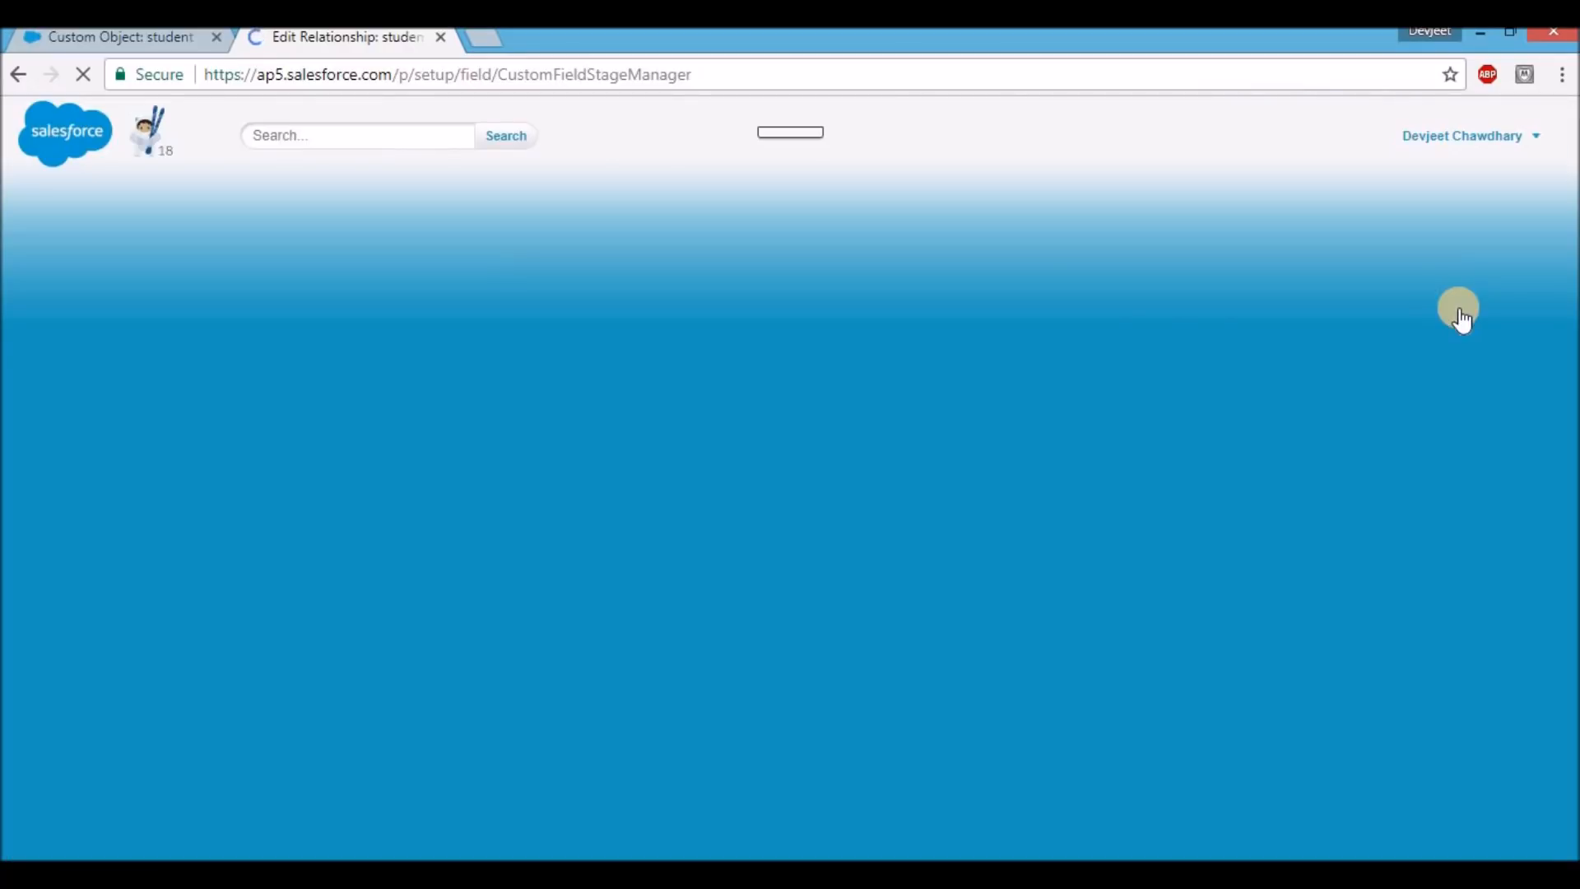
{"action": "scroll", "coordinate": [1461, 321], "scroll_direction": "down", "scroll_amount": 2}
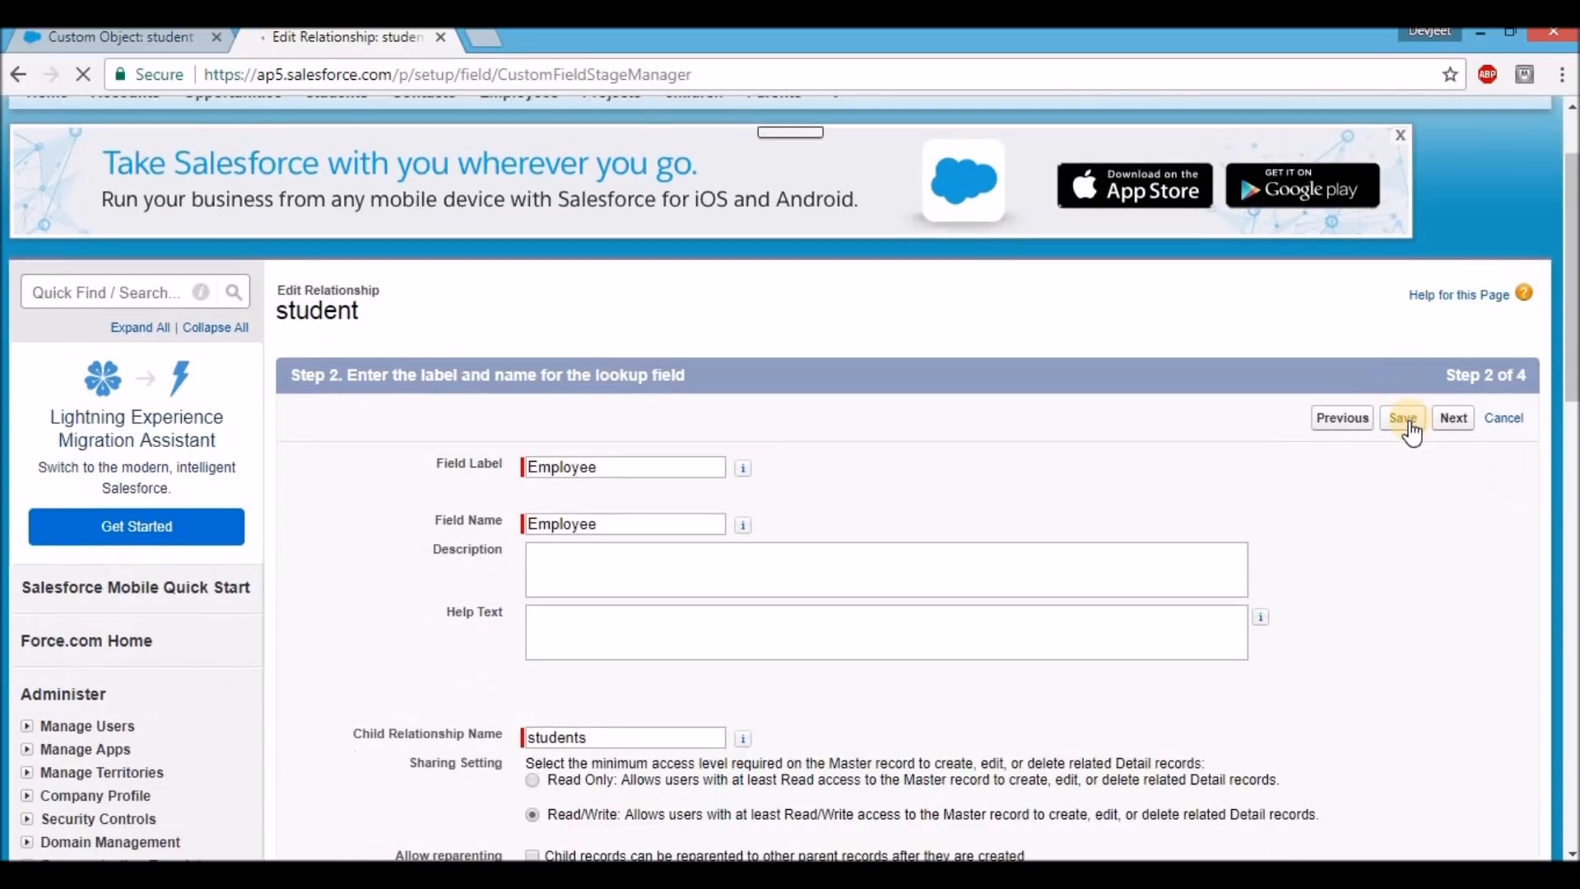
{"action": "left_click", "coordinate": [1405, 420]}
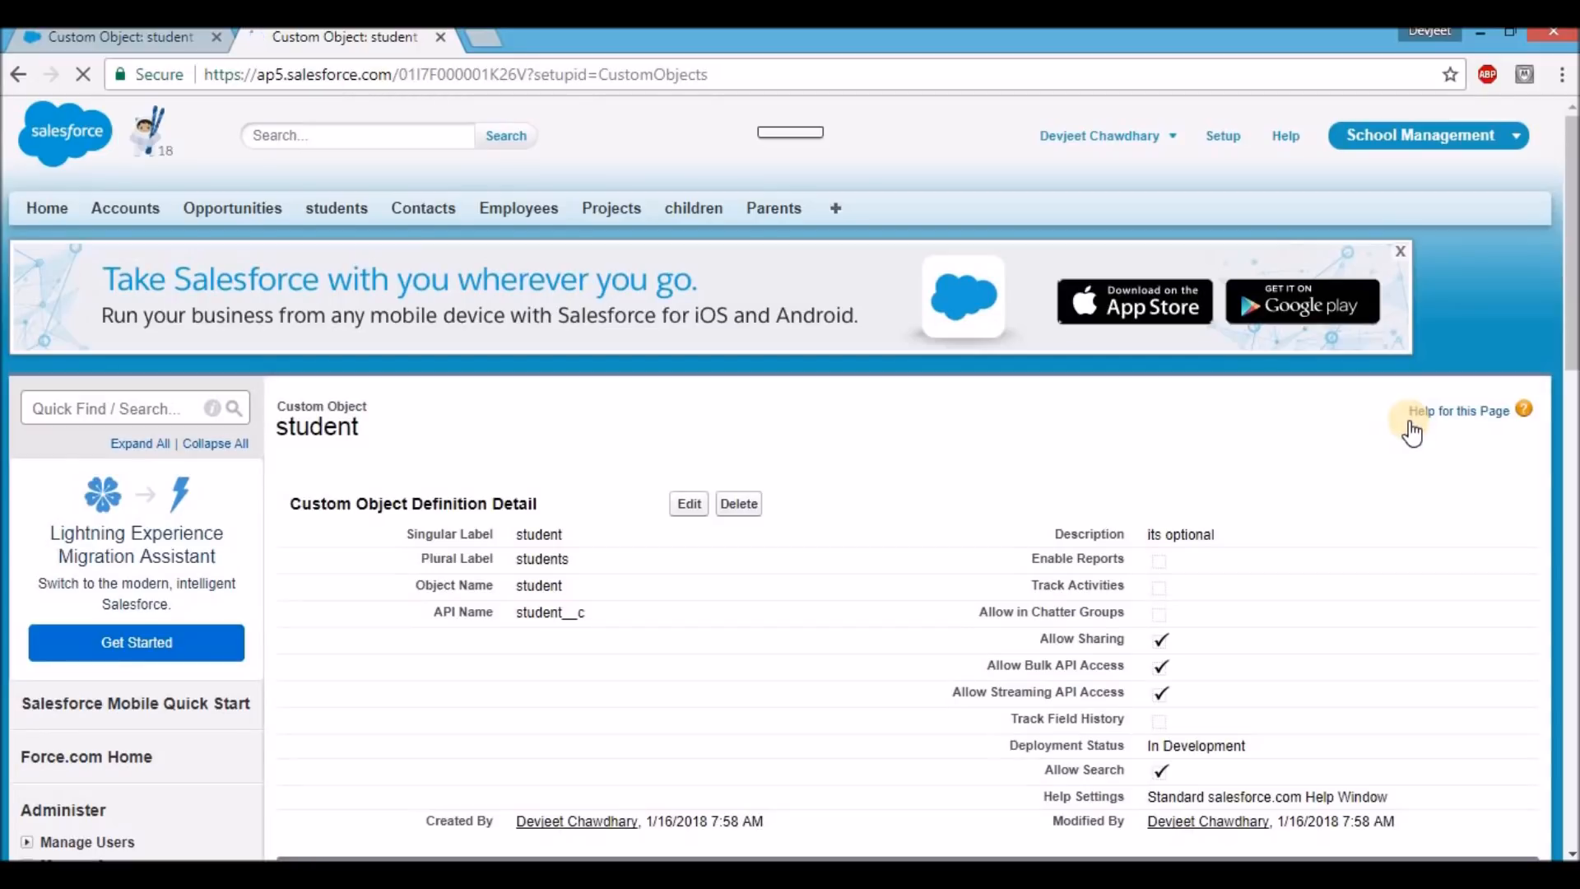
{"action": "scroll", "coordinate": [1405, 422], "scroll_direction": "down", "scroll_amount": 4}
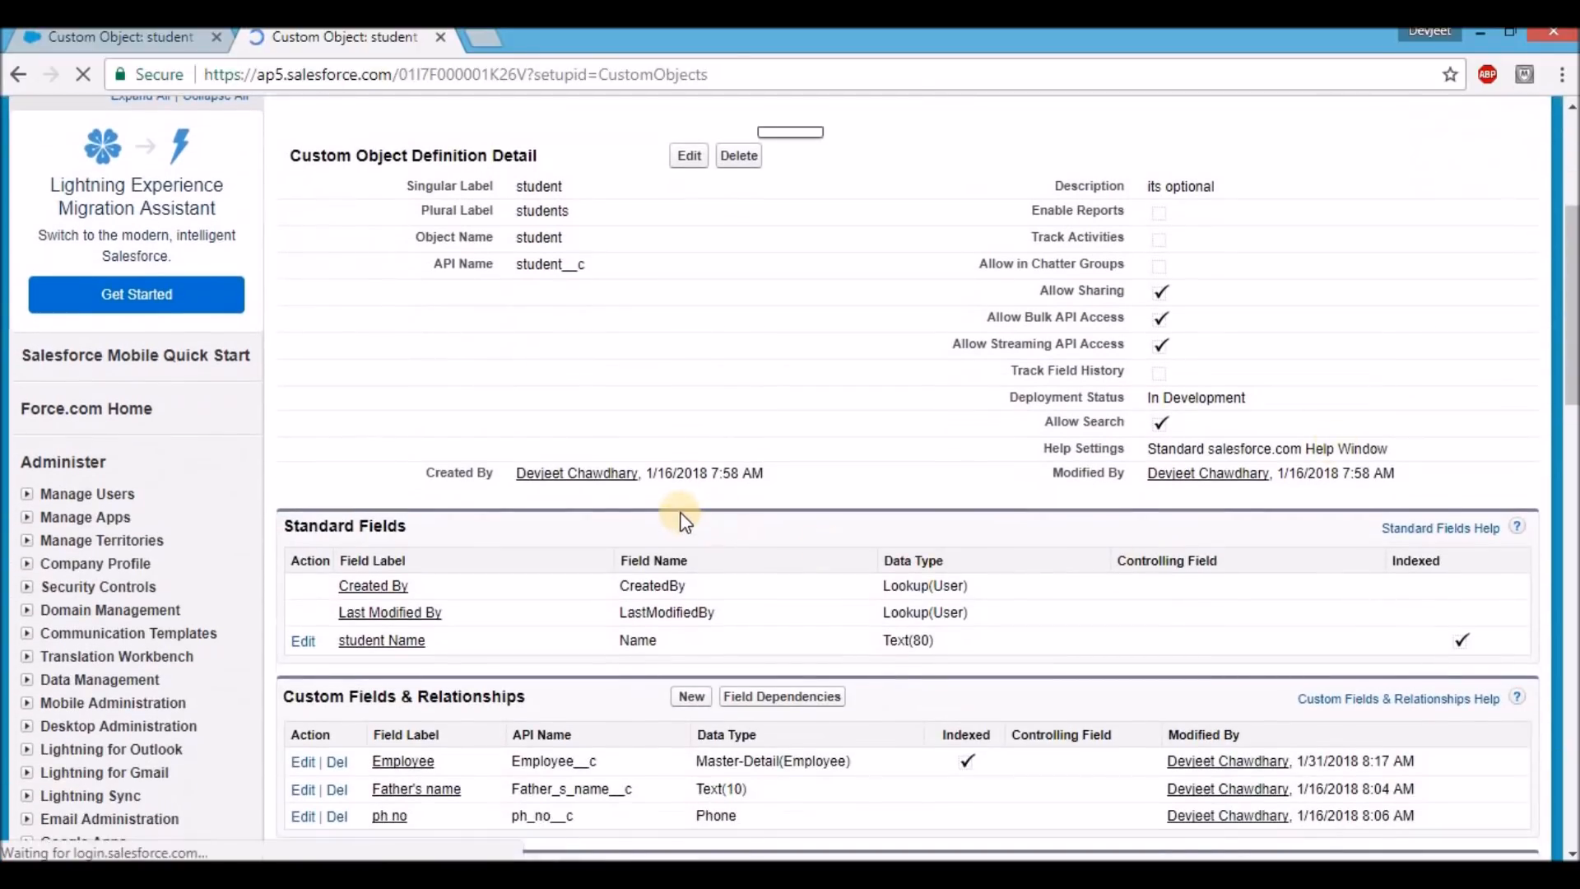
{"action": "scroll", "coordinate": [686, 520], "scroll_direction": "down", "scroll_amount": 1}
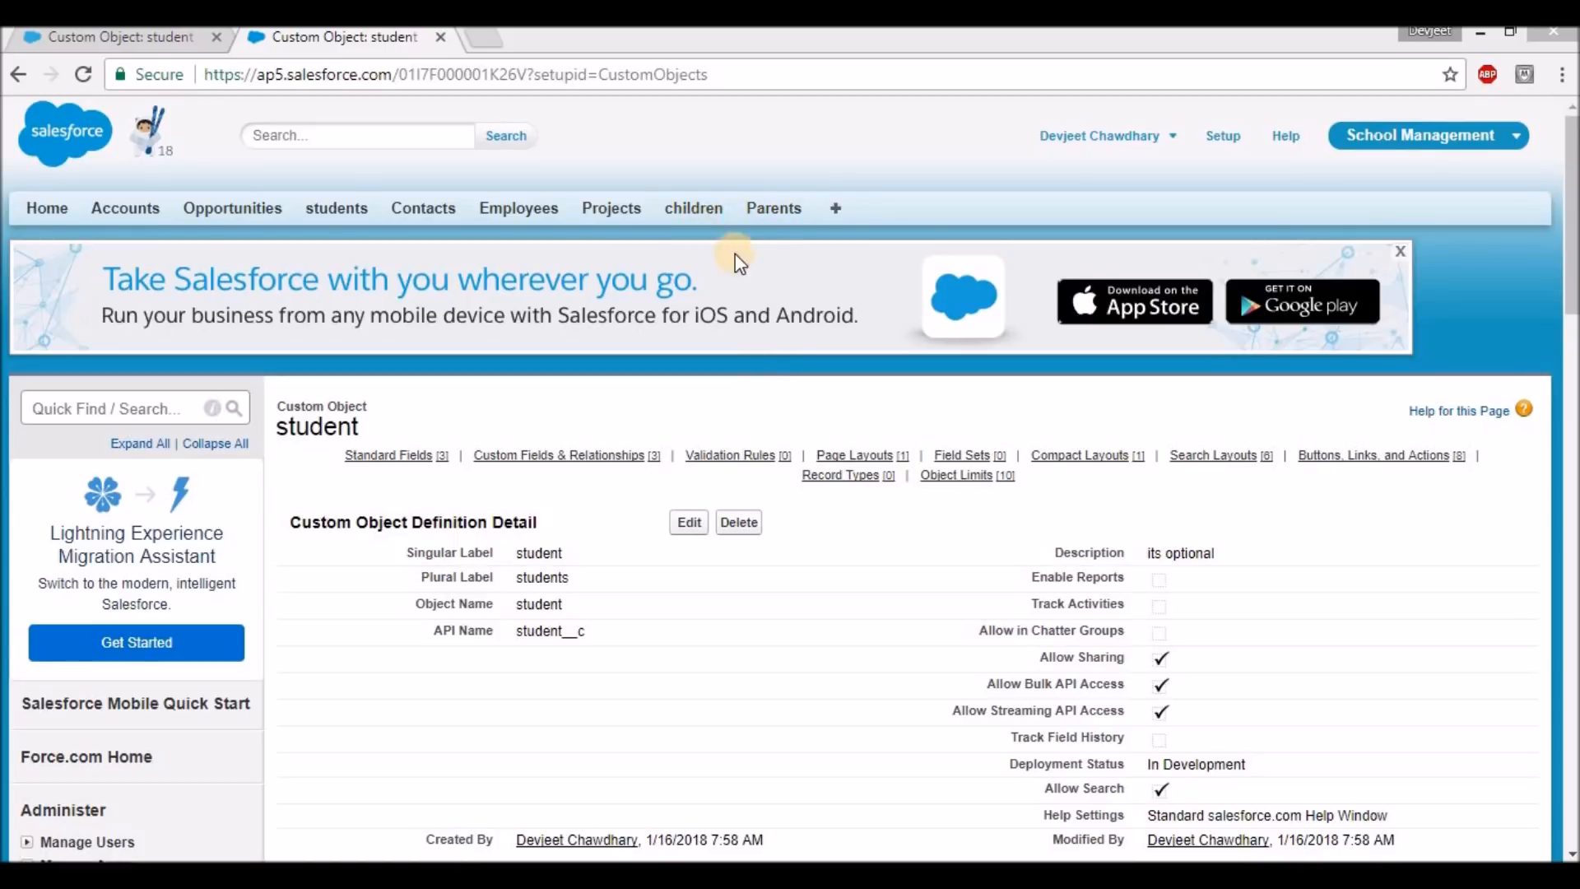
View the Parents home page, and go back to the custom objects list in Setup
{"action": "left_click", "coordinate": [779, 210]}
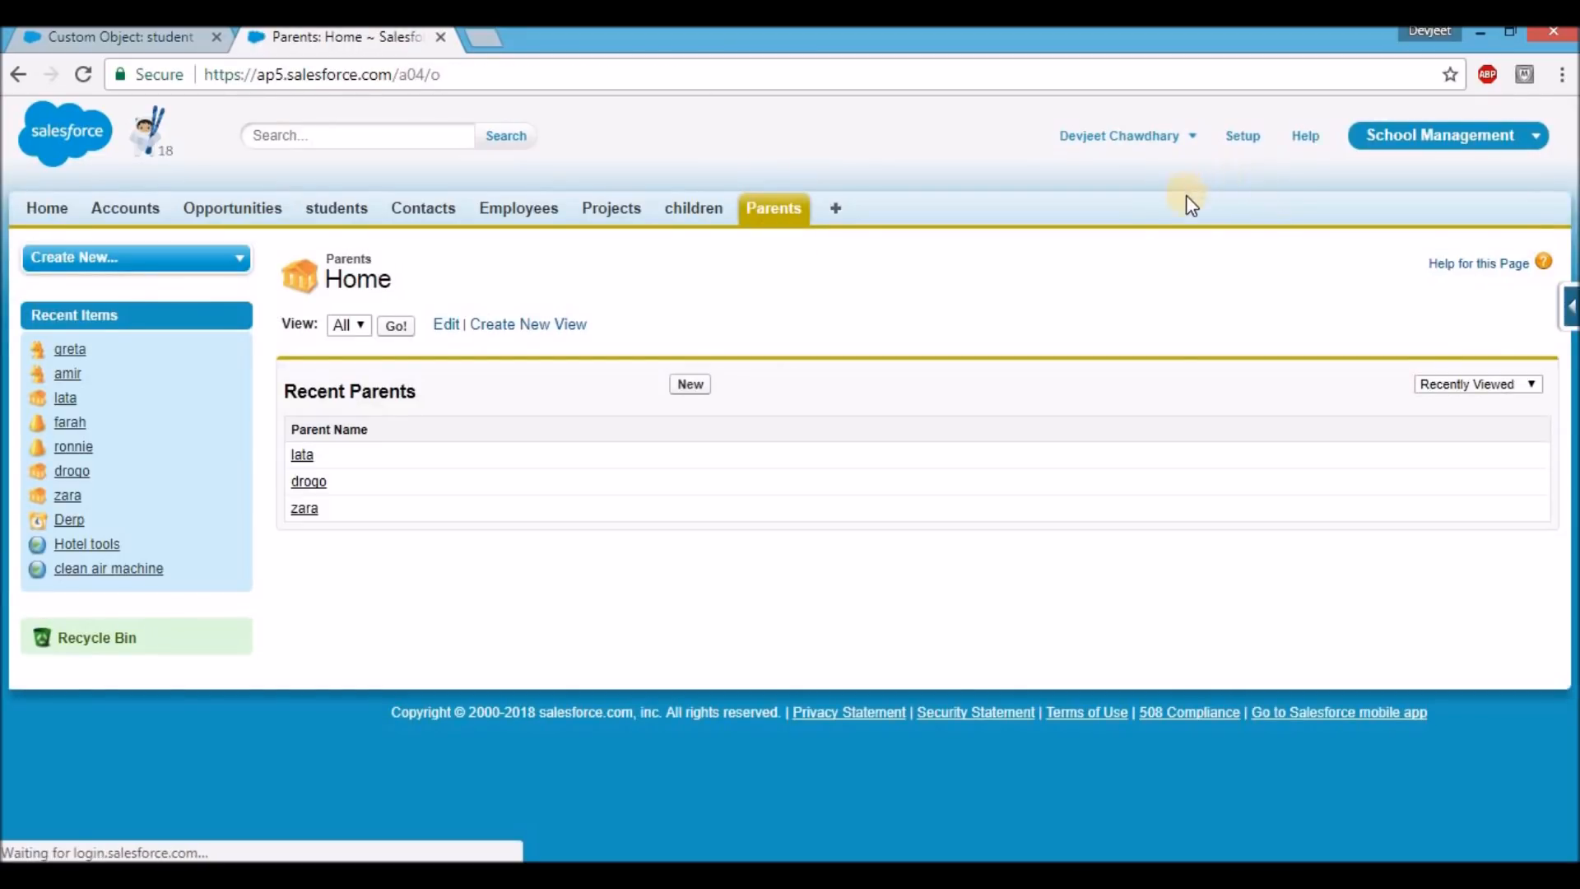
{"action": "left_click", "coordinate": [1242, 137]}
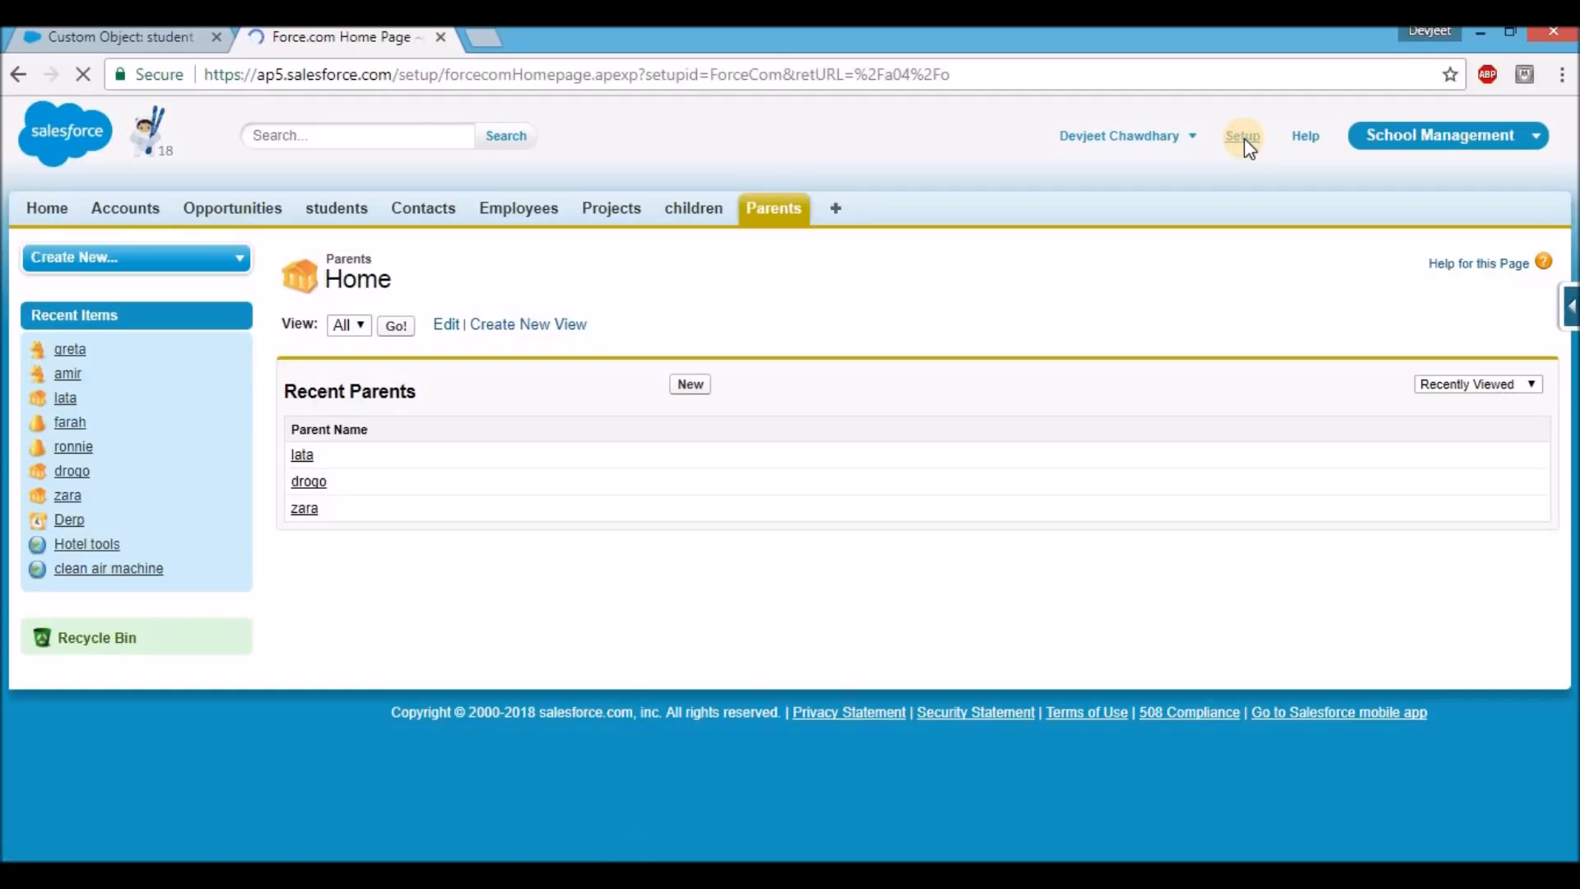
{"action": "scroll", "coordinate": [1200, 197], "scroll_direction": "down", "scroll_amount": 10}
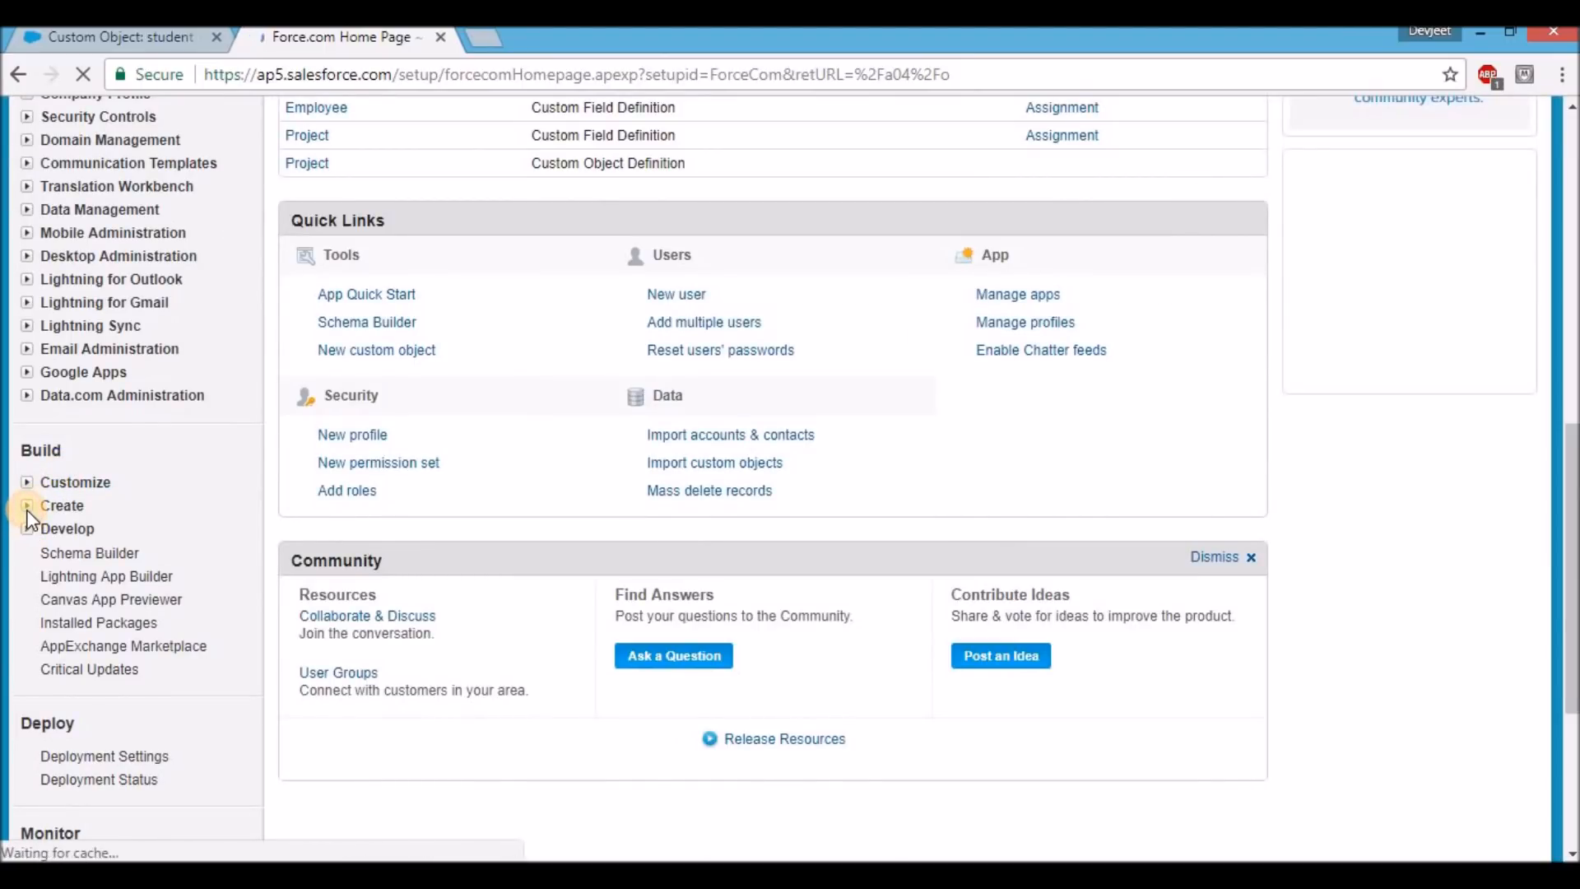
{"action": "left_click", "coordinate": [27, 509]}
{"action": "left_click", "coordinate": [79, 599]}
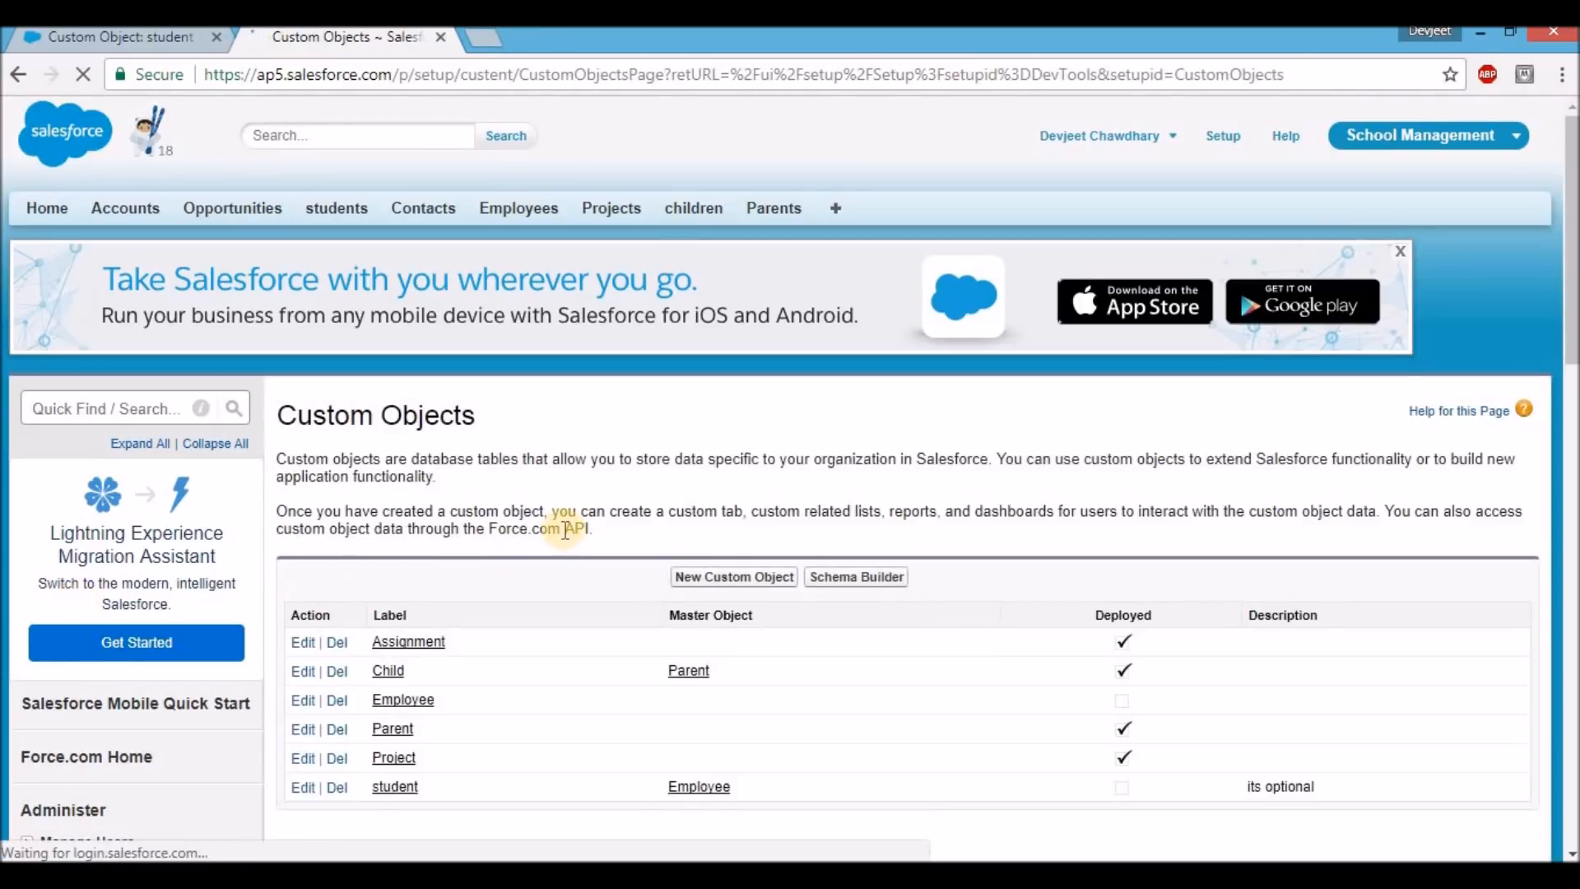
Open the Parent custom object's definition at its custom fields and relationships
{"action": "scroll", "coordinate": [565, 529], "scroll_direction": "down", "scroll_amount": 3}
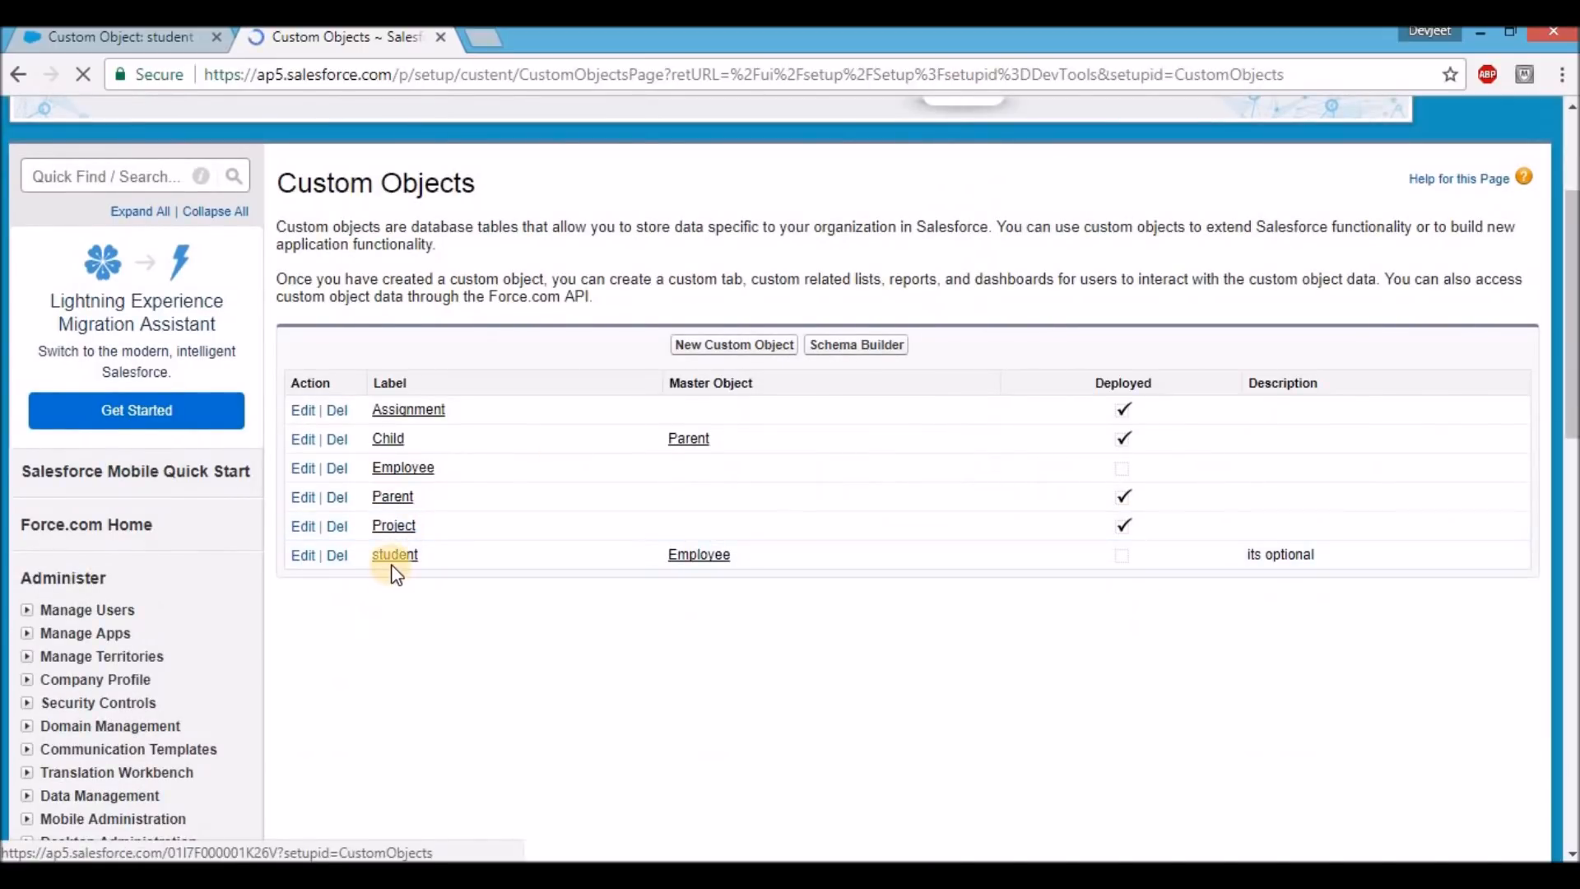
{"action": "left_click", "coordinate": [398, 505]}
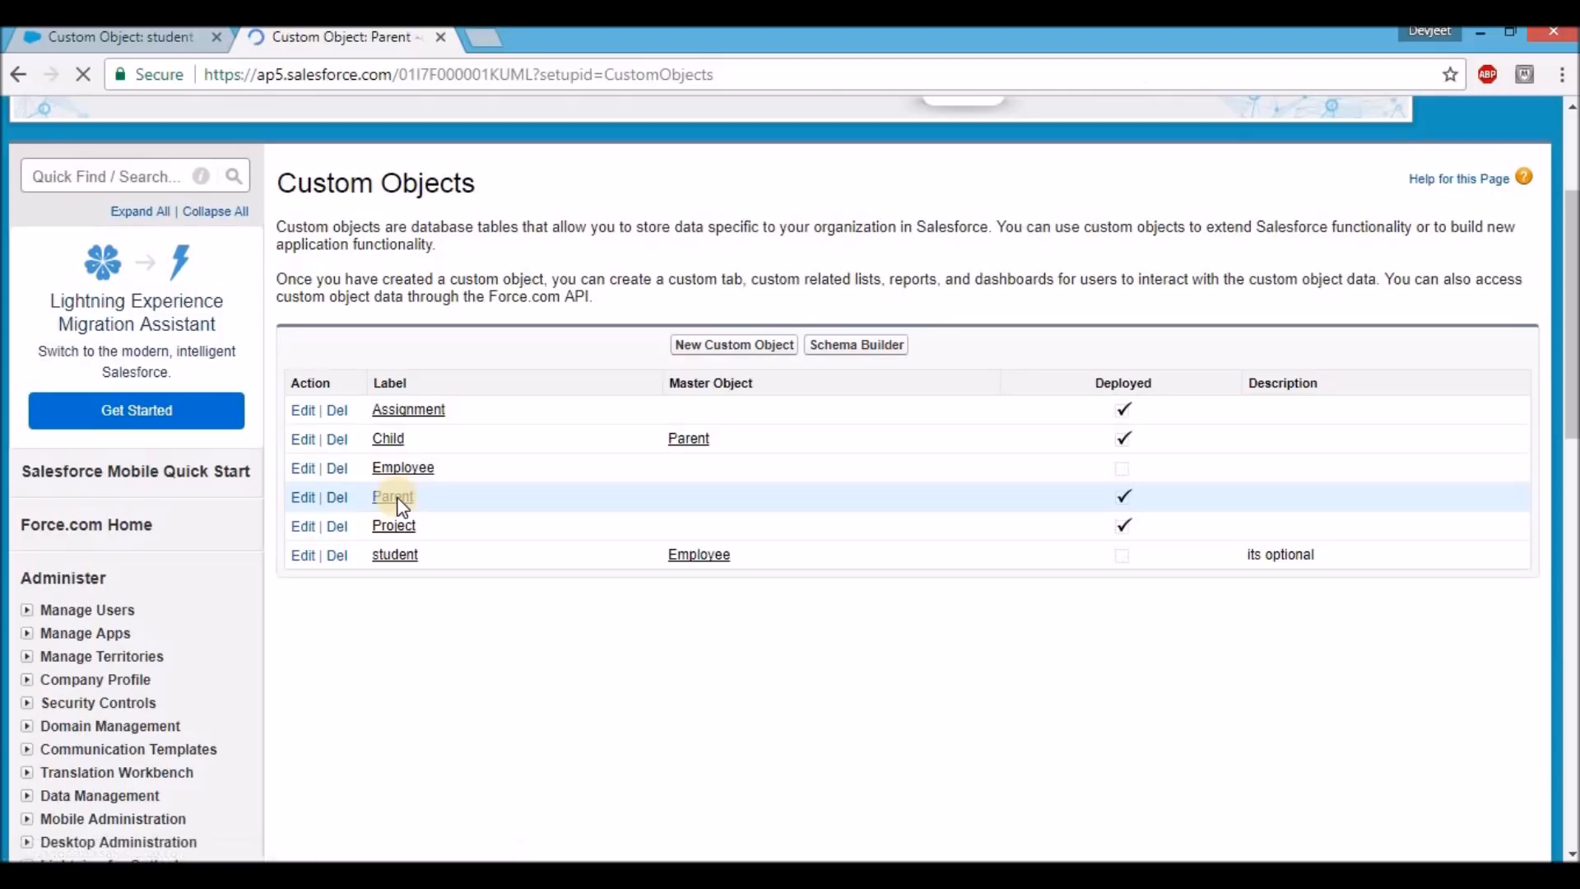
{"action": "scroll", "coordinate": [398, 499], "scroll_direction": "down", "scroll_amount": 5}
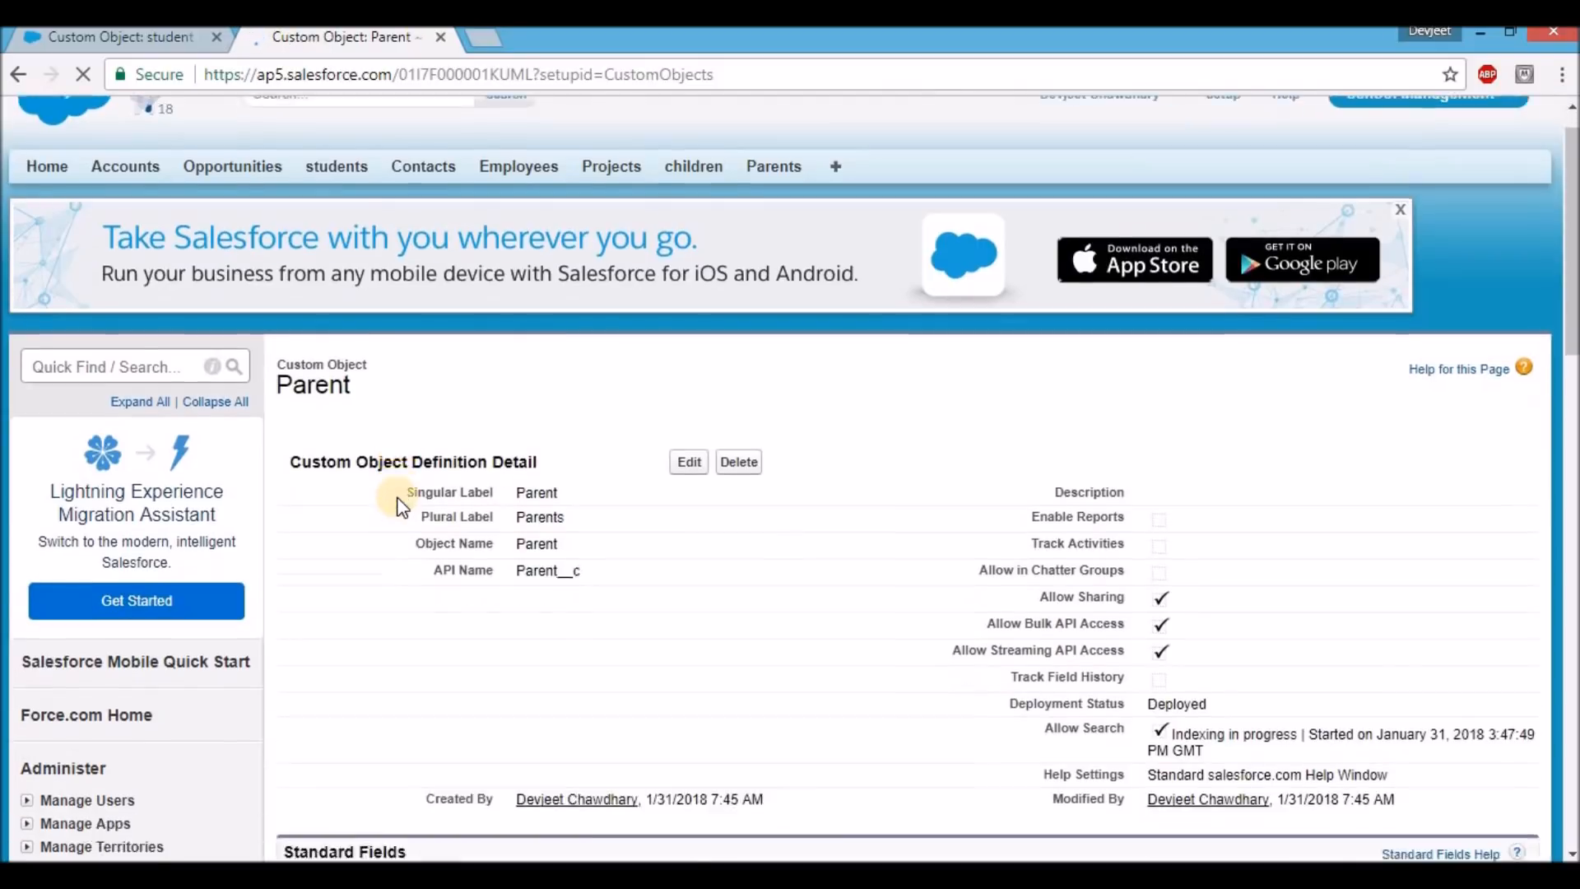
{"action": "scroll", "coordinate": [396, 496], "scroll_direction": "down", "scroll_amount": 1}
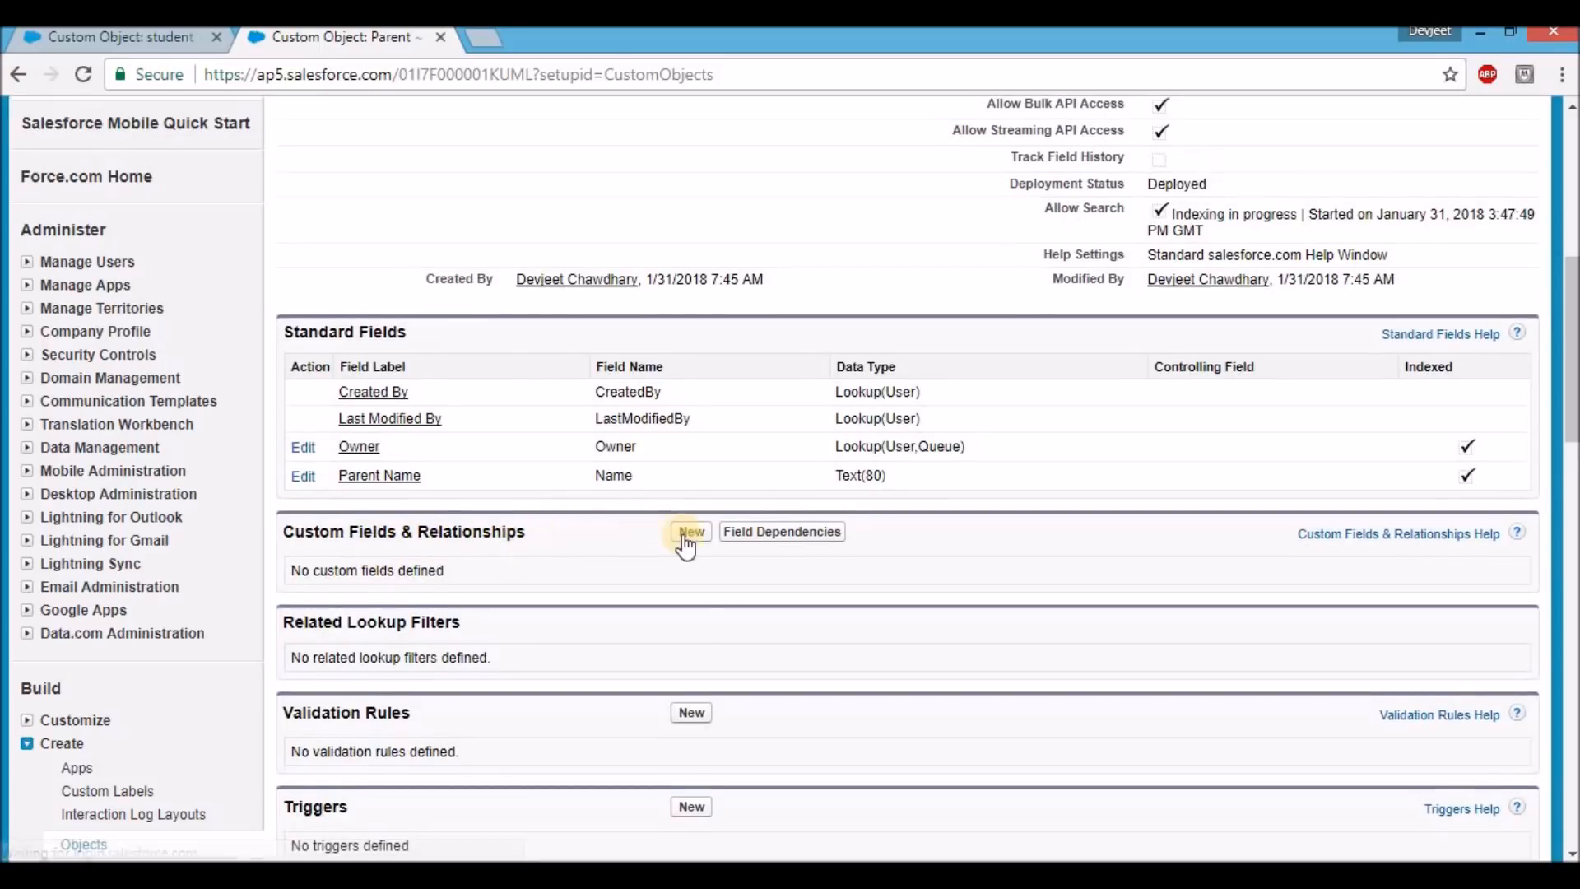
Start a new custom field on the Parent object with the Roll-Up Summary data type
{"action": "left_click", "coordinate": [688, 535]}
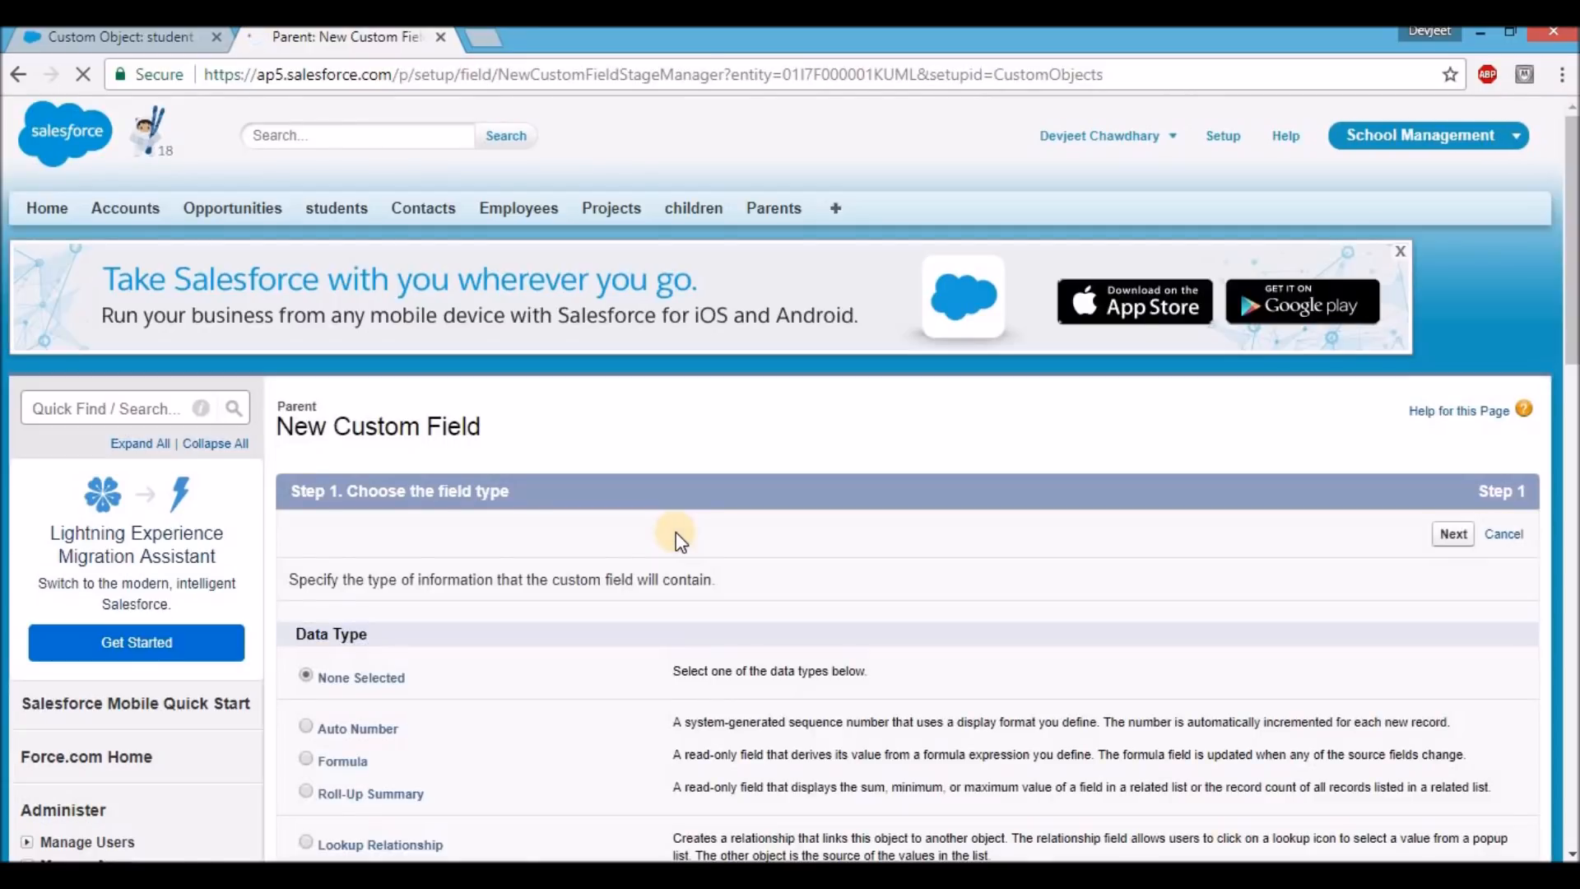
{"action": "scroll", "coordinate": [670, 531], "scroll_direction": "down", "scroll_amount": 5}
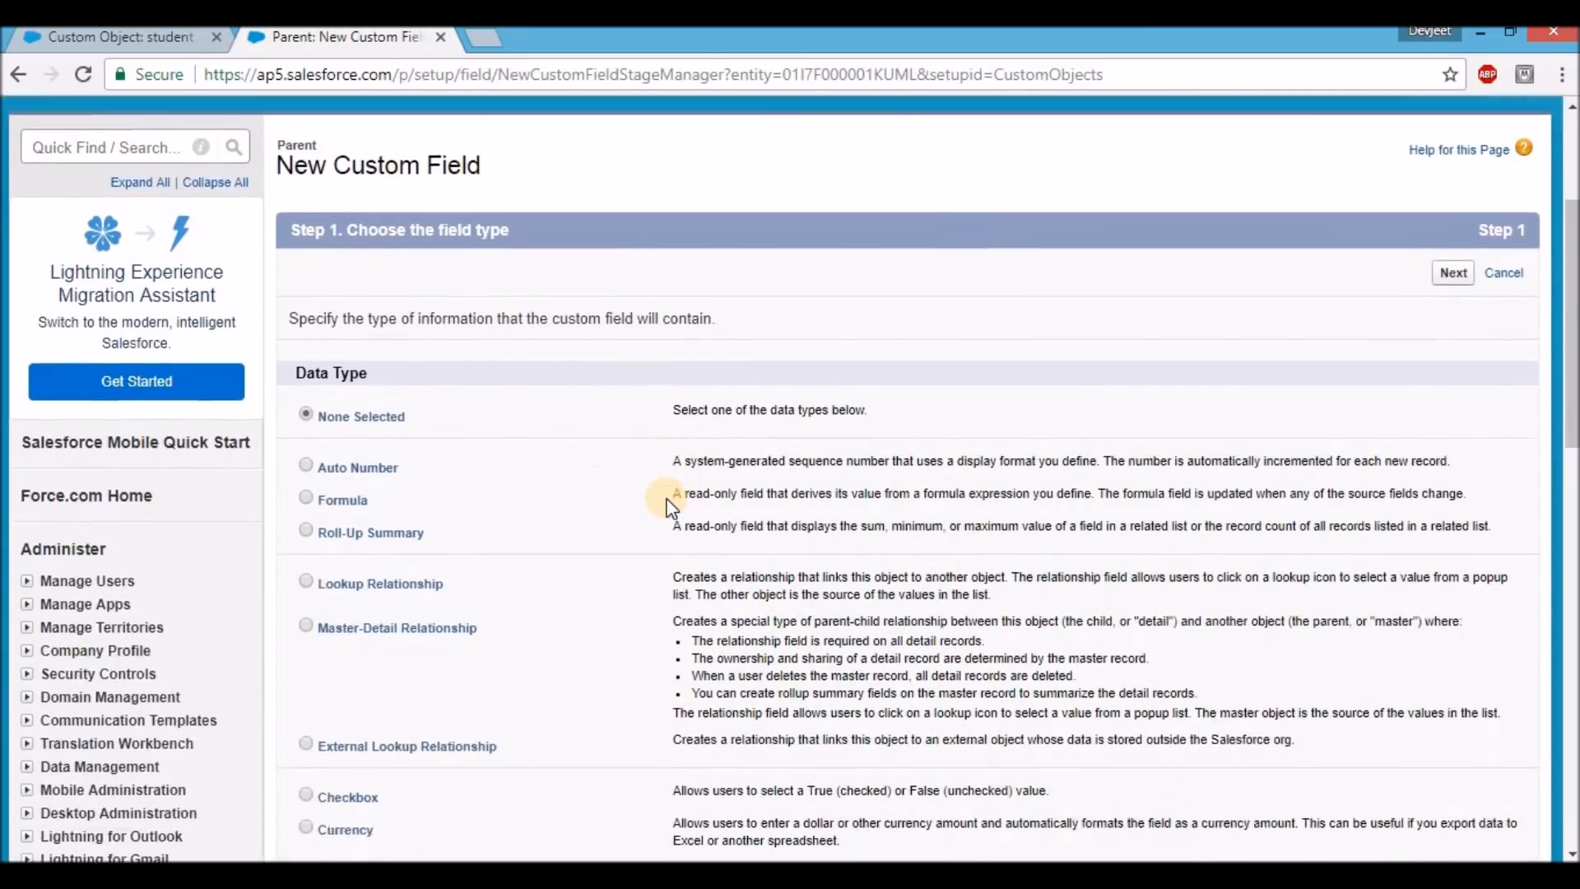
{"action": "scroll", "coordinate": [670, 505], "scroll_direction": "down", "scroll_amount": 3}
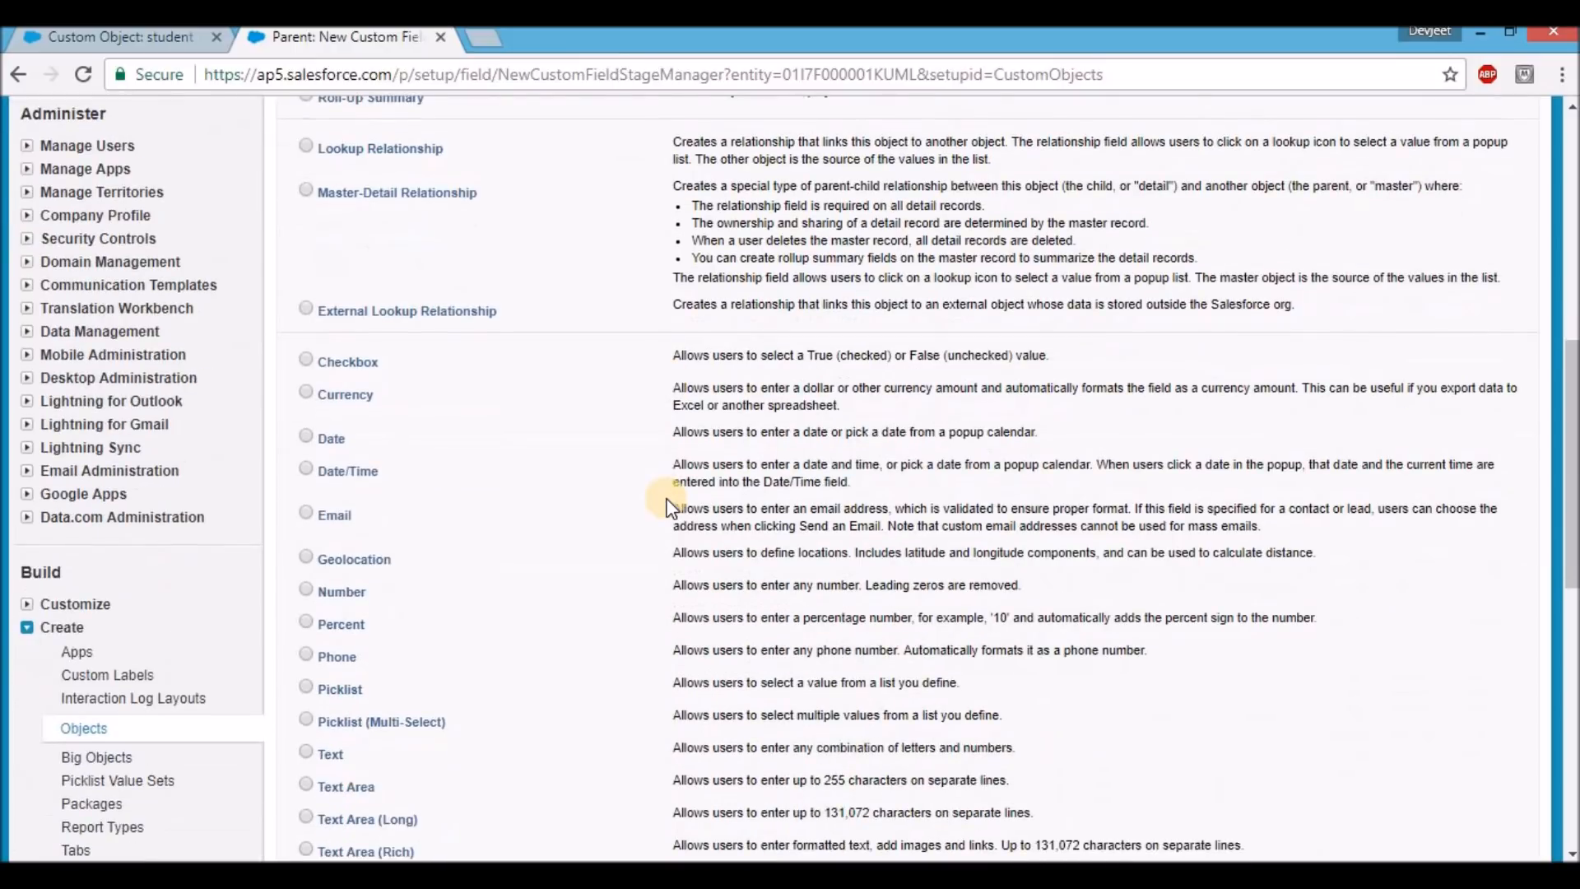
{"action": "scroll", "coordinate": [668, 506], "scroll_direction": "up", "scroll_amount": 1}
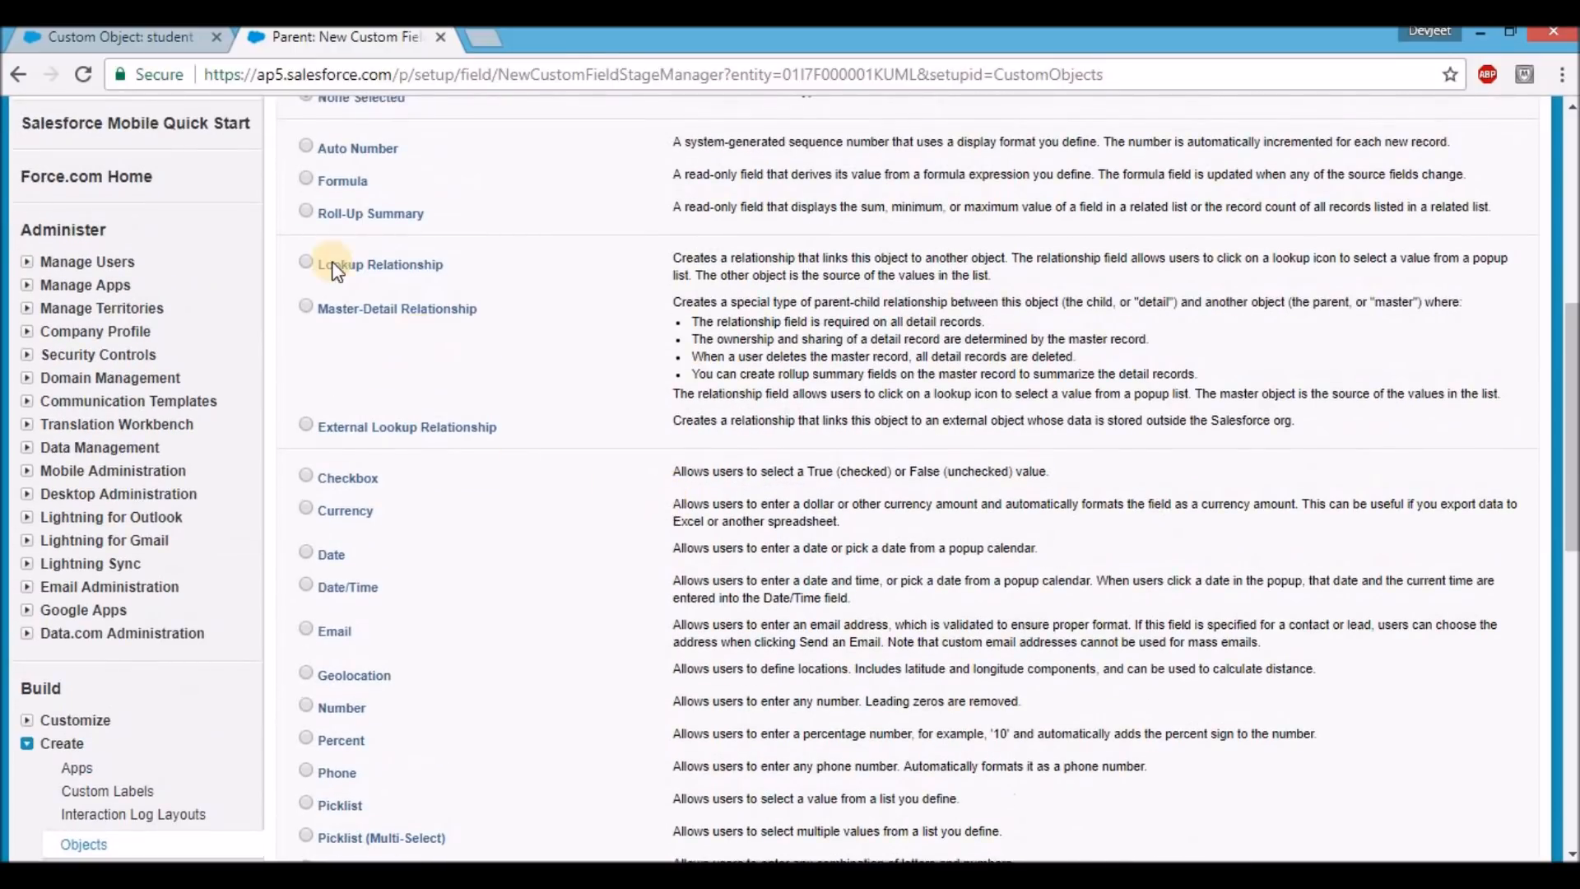
{"action": "left_click", "coordinate": [306, 208]}
{"action": "scroll", "coordinate": [1276, 324], "scroll_direction": "up", "scroll_amount": 6}
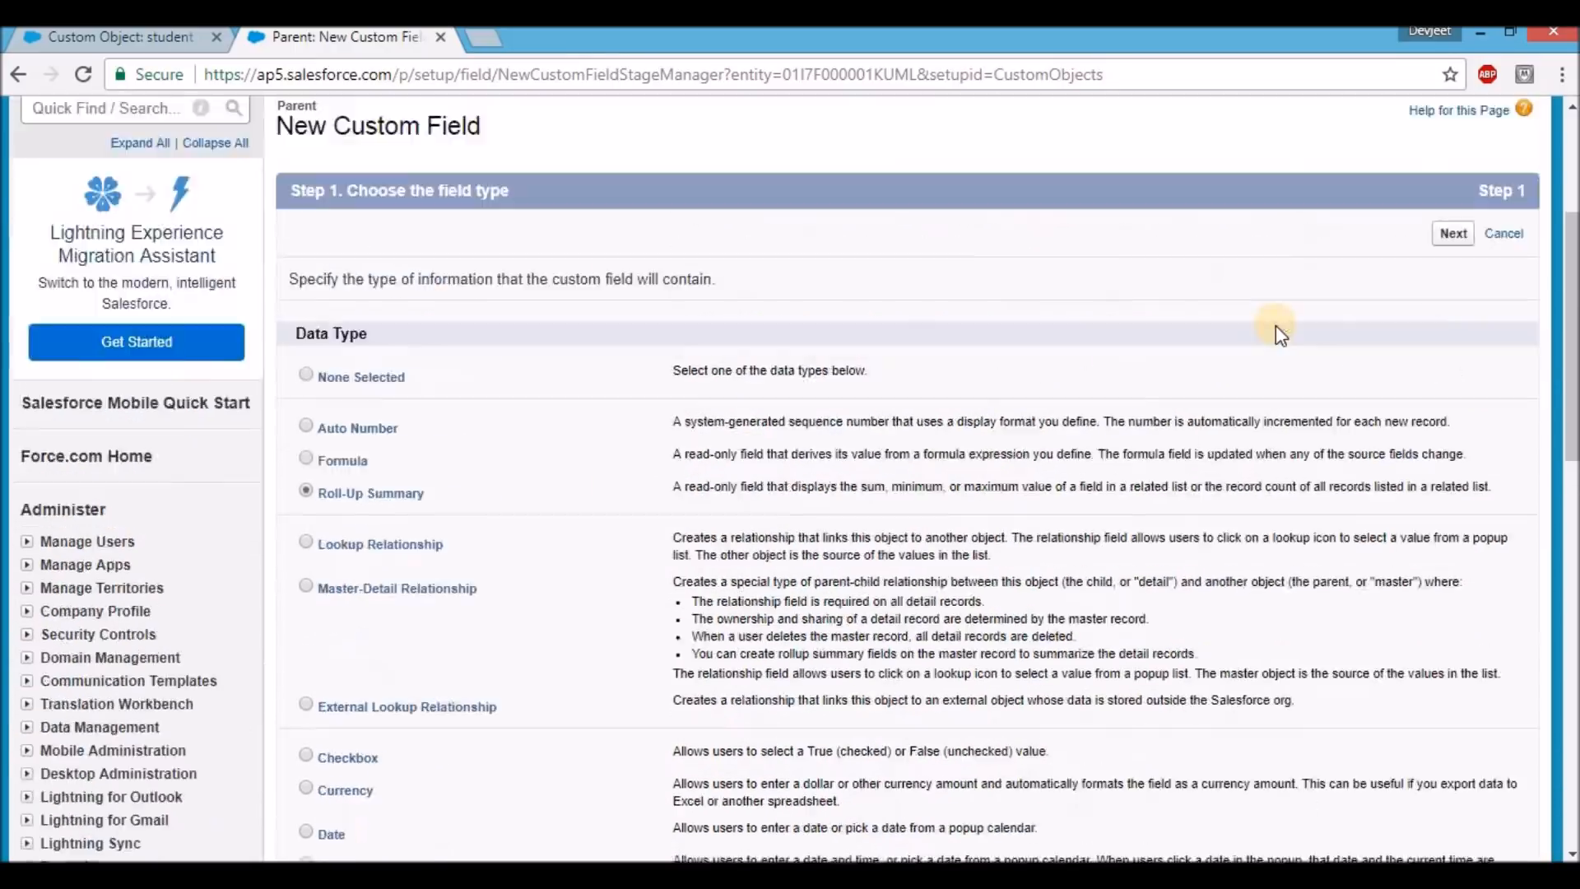
{"action": "left_click", "coordinate": [1451, 419]}
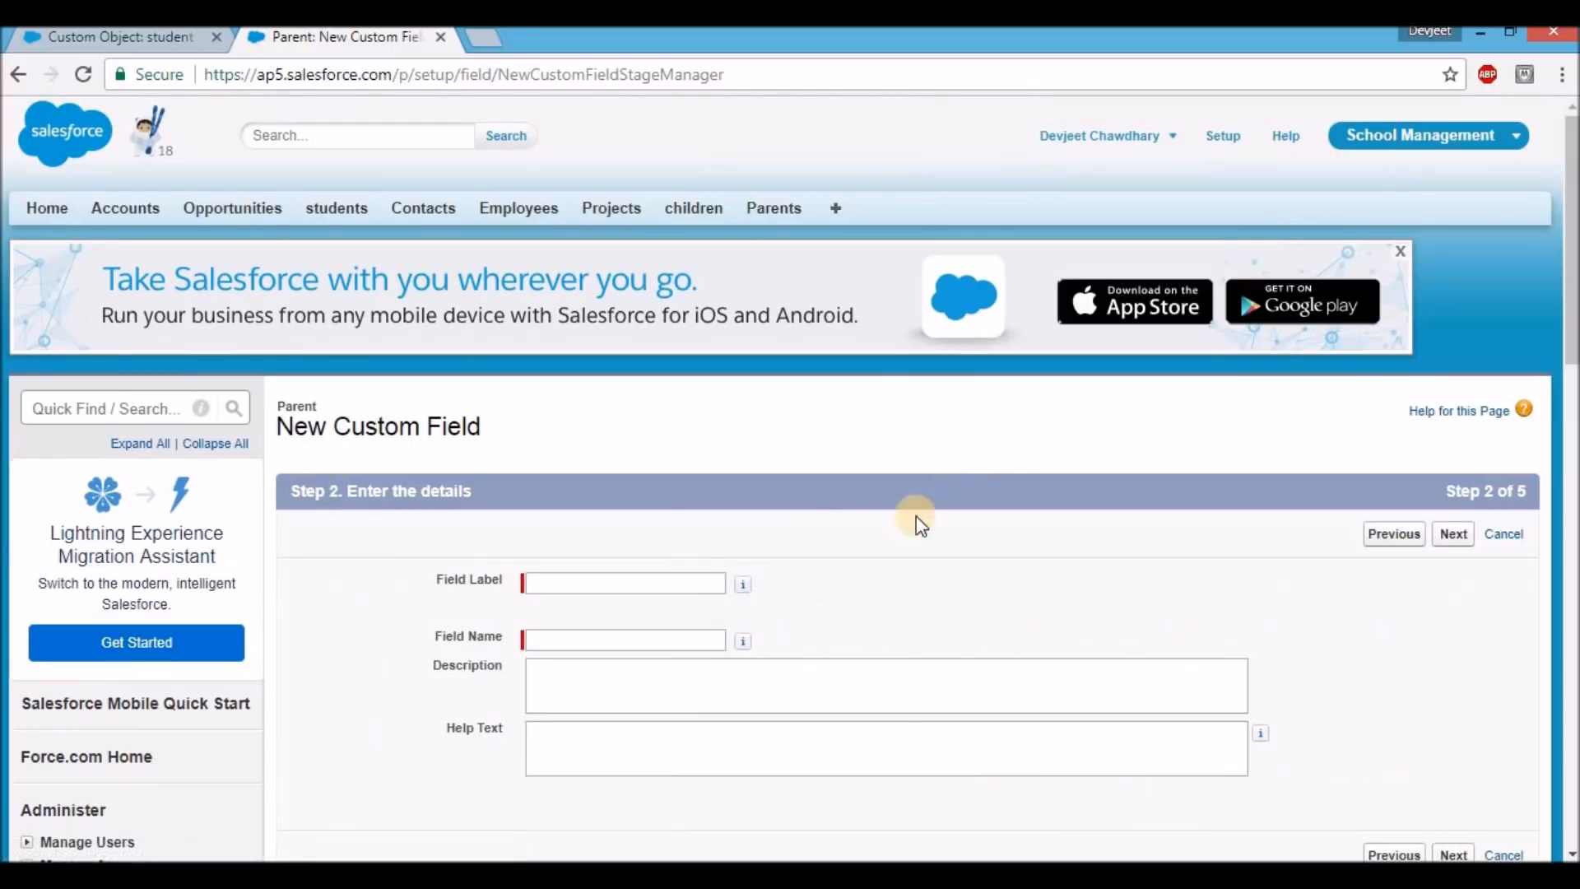
Give the roll-up summary field the label and name Count, and proceed to the summary calculation
{"action": "left_click", "coordinate": [636, 584]}
{"action": "type", "text": "Count"}
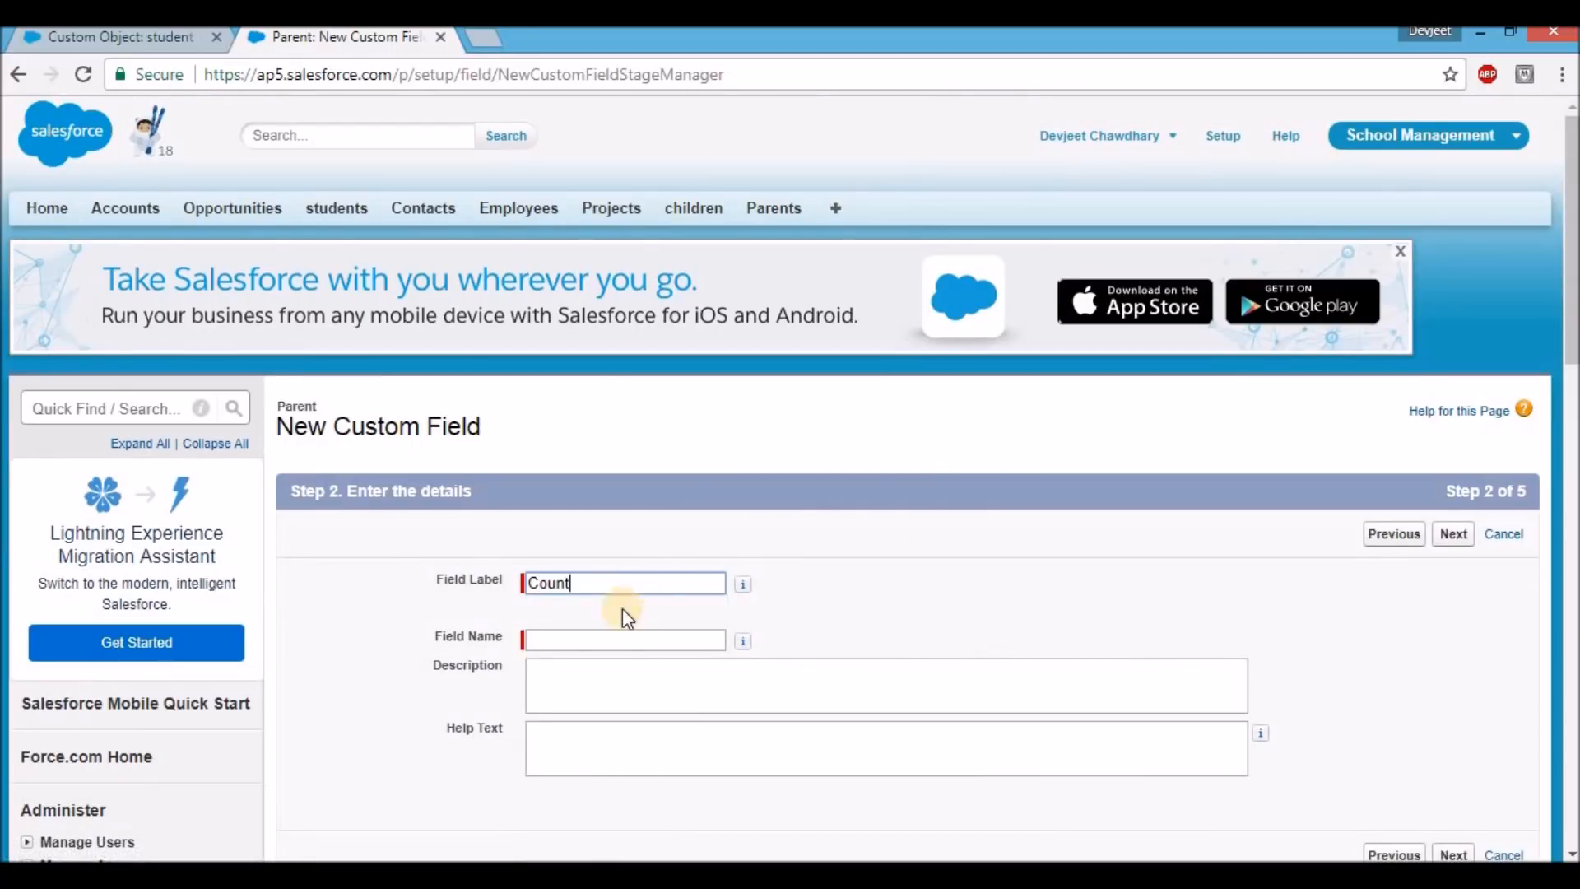
{"action": "left_click", "coordinate": [607, 640]}
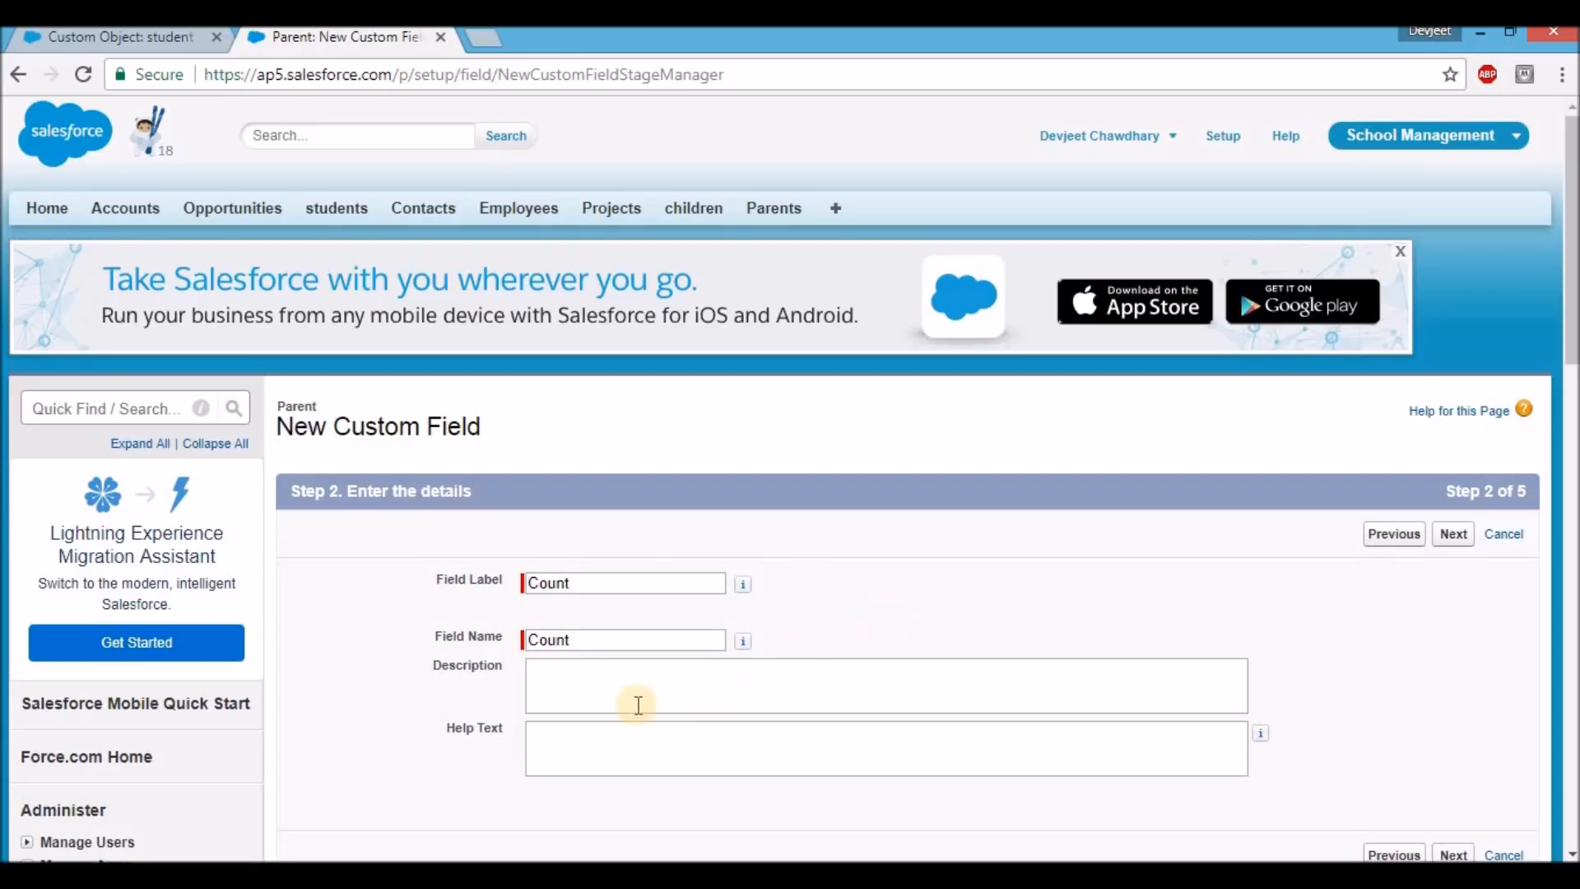
{"action": "left_click", "coordinate": [1446, 536]}
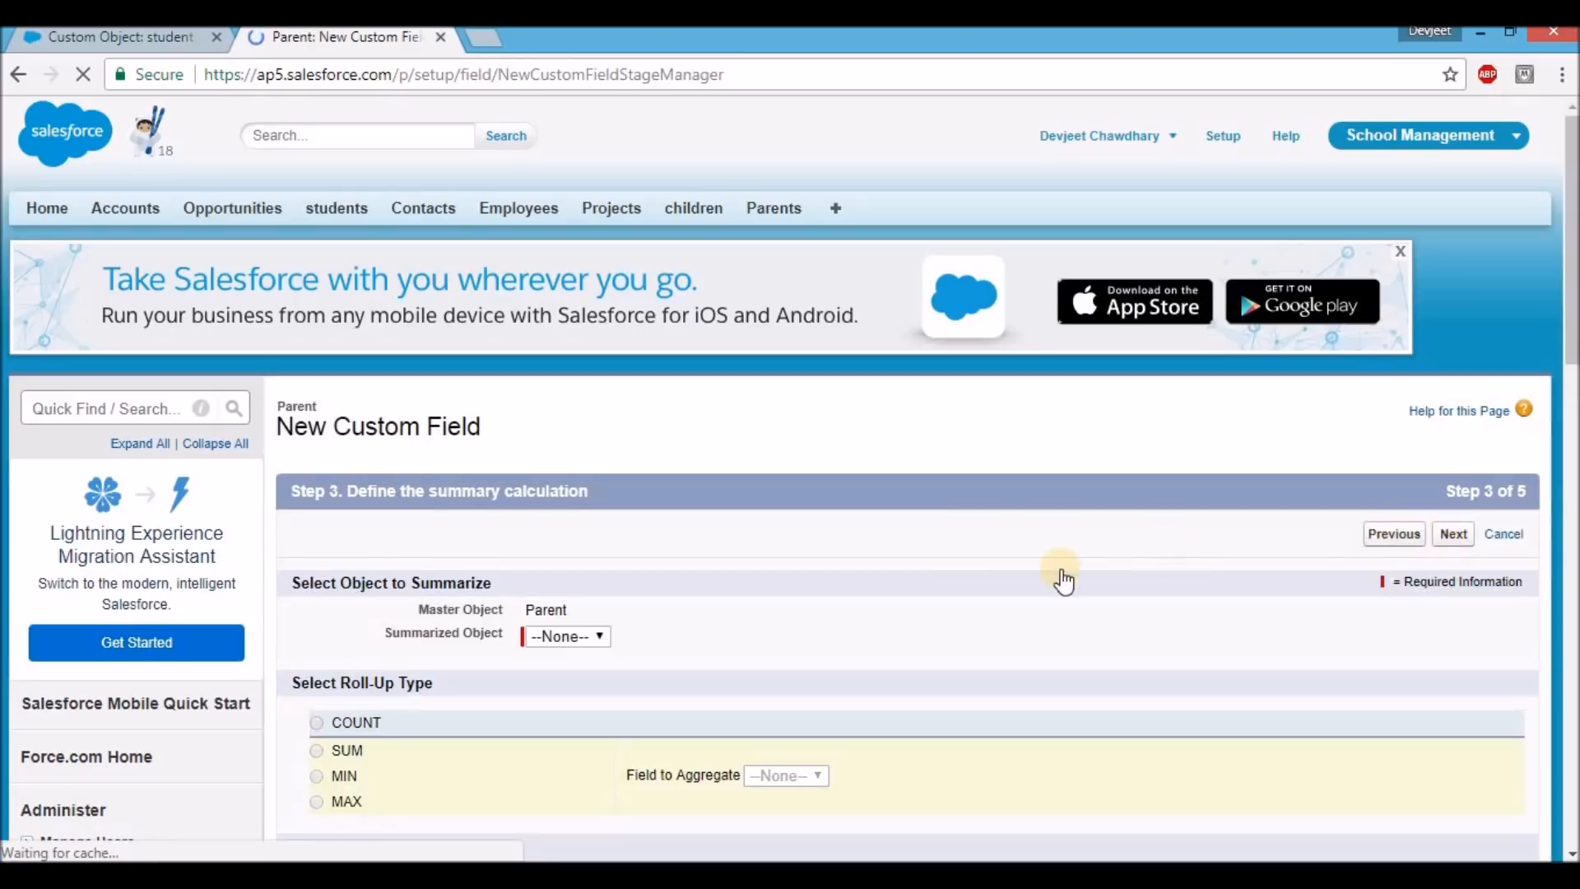
Set children as the summarized object and COUNT as the roll-up type
{"action": "scroll", "coordinate": [537, 584], "scroll_direction": "down", "scroll_amount": 1}
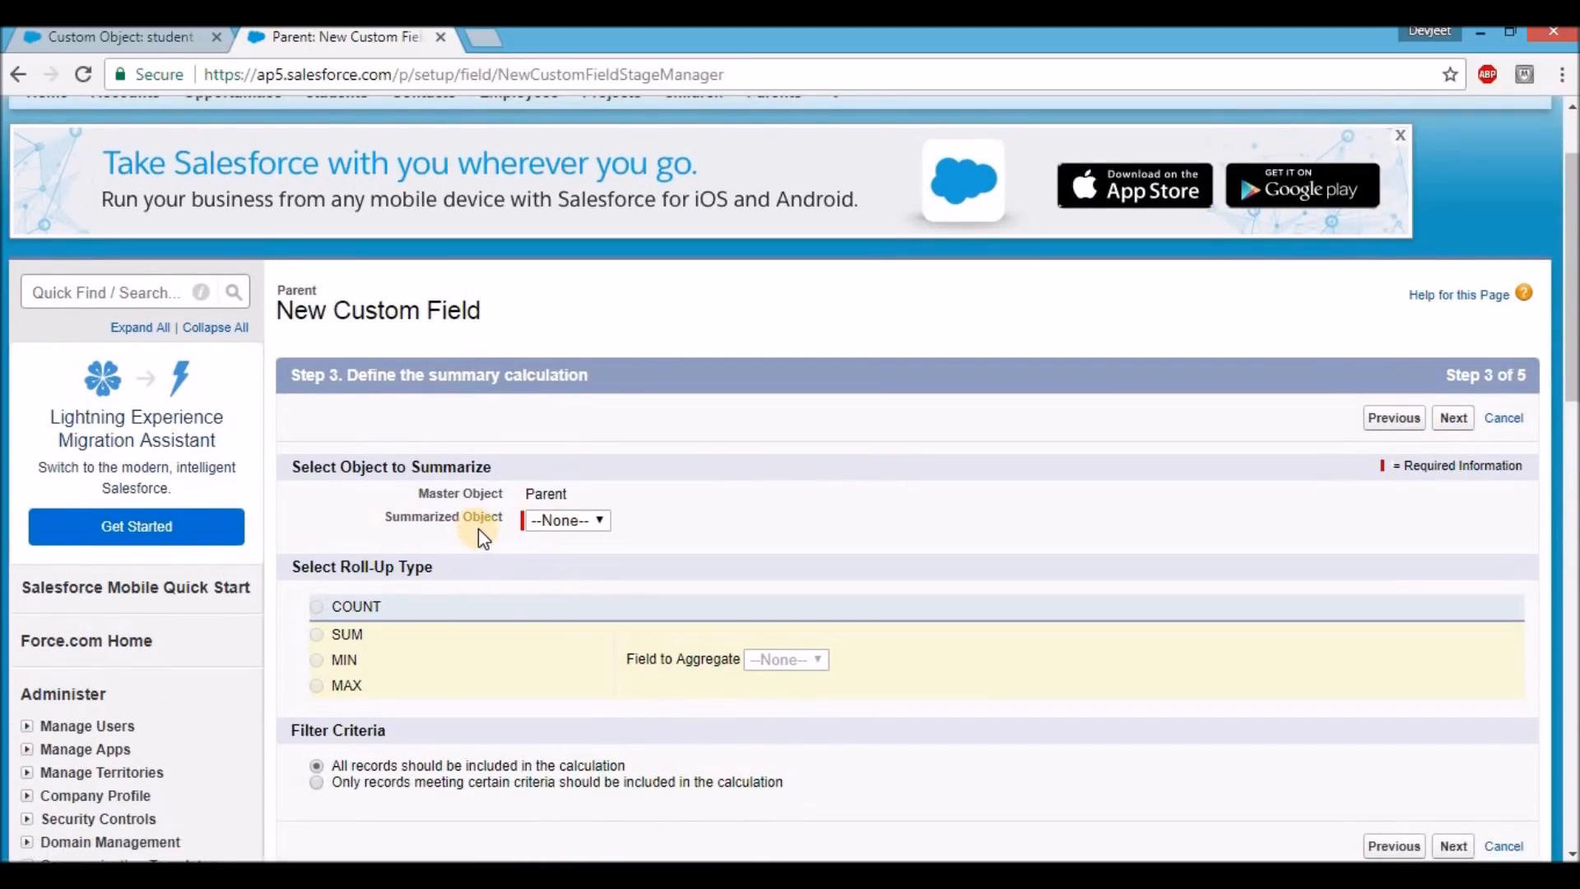
{"action": "left_click", "coordinate": [553, 521]}
{"action": "left_click", "coordinate": [566, 561]}
{"action": "scroll", "coordinate": [748, 563], "scroll_direction": "down", "scroll_amount": 1}
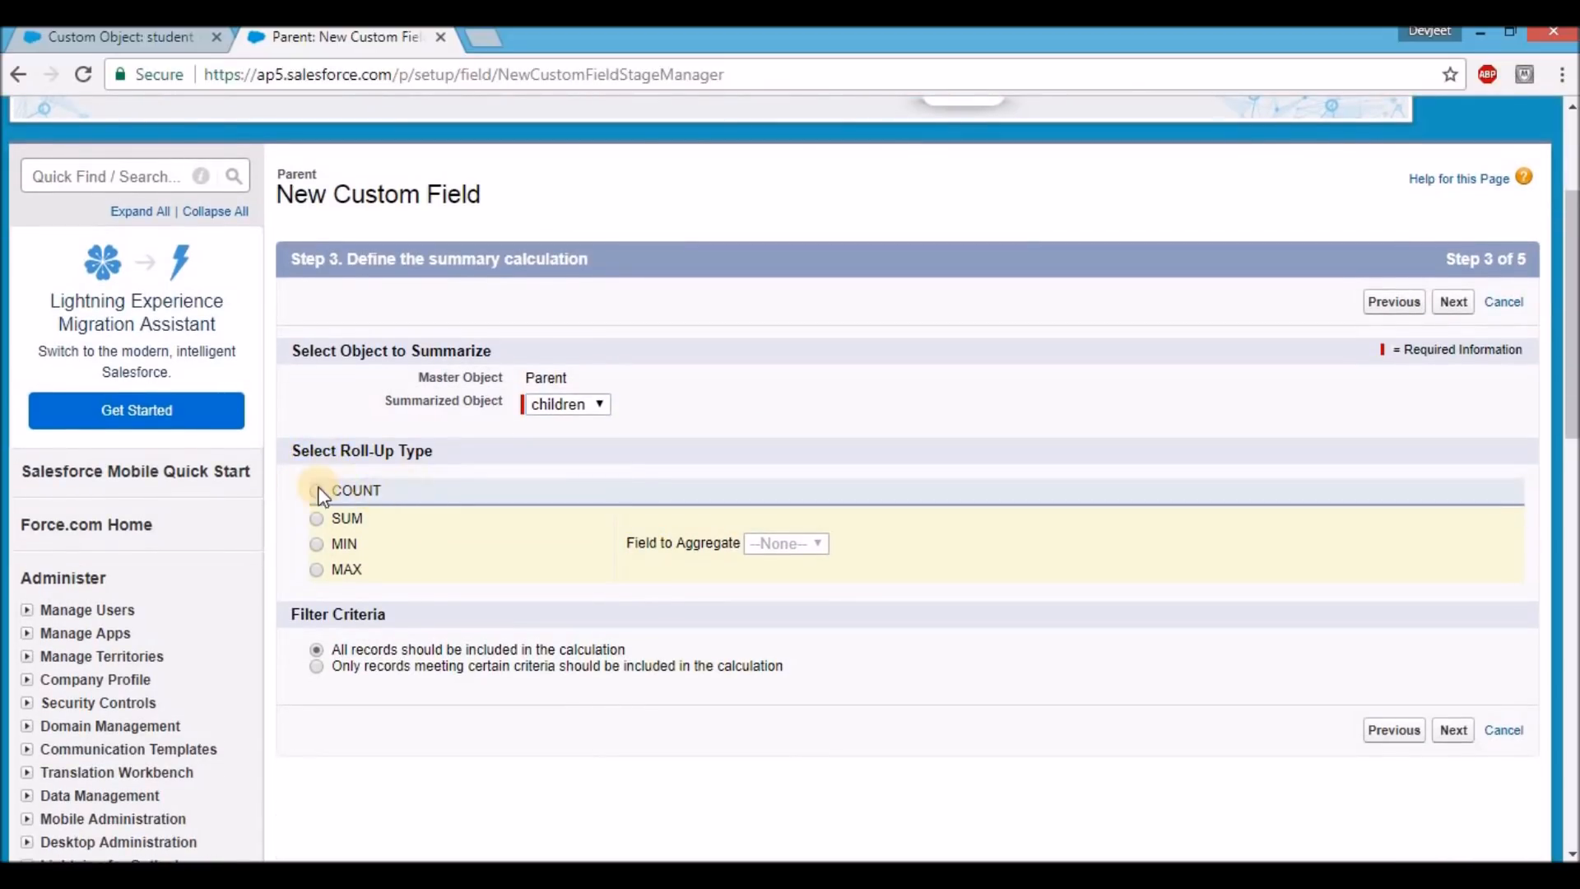
{"action": "left_click", "coordinate": [314, 489]}
Try the SUM and MIN roll-up types with their aggregate field choices, and switch back to COUNT
{"action": "left_click", "coordinate": [316, 518]}
{"action": "left_click", "coordinate": [316, 544]}
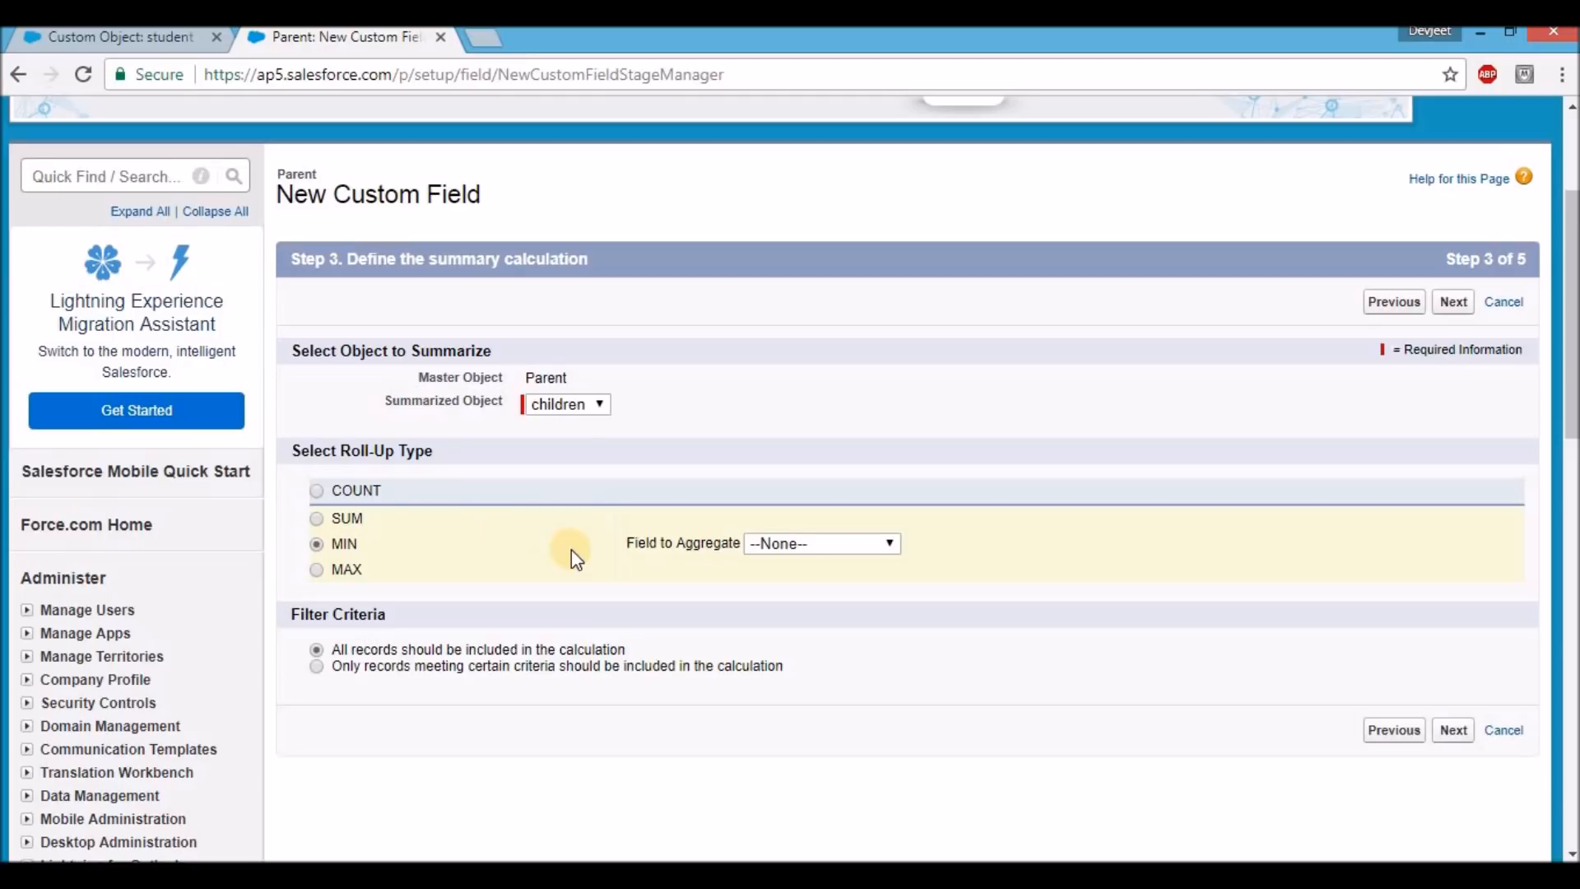
{"action": "left_click", "coordinate": [758, 548]}
{"action": "left_click", "coordinate": [758, 548]}
{"action": "left_click", "coordinate": [317, 490]}
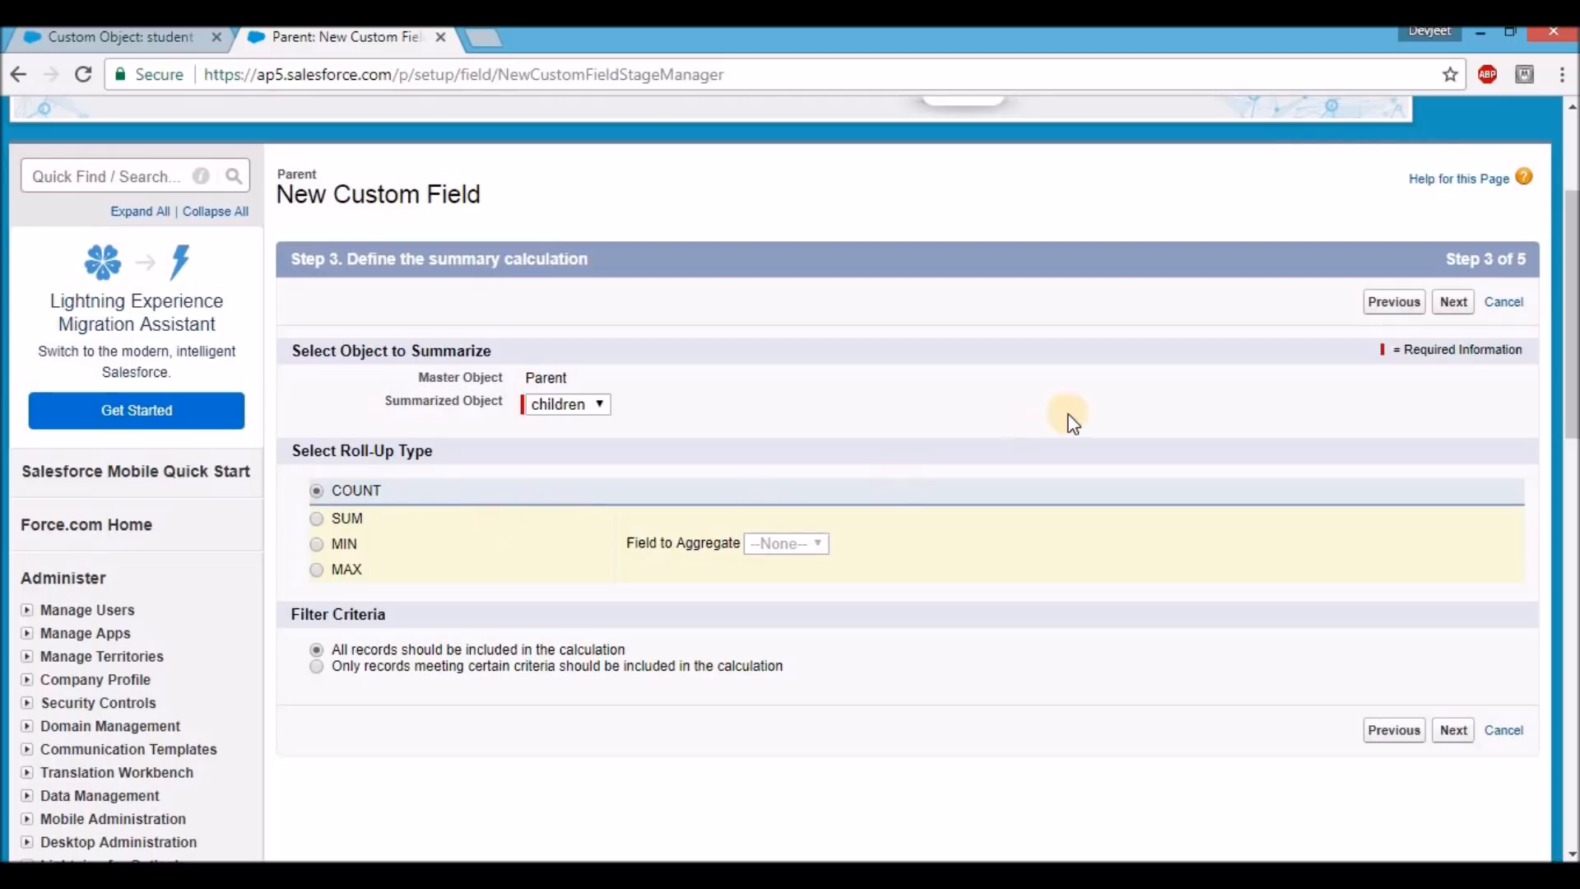
Keep the Count field visible to the profiles and included on the Parent Layout, and save it
{"action": "left_click", "coordinate": [1453, 303]}
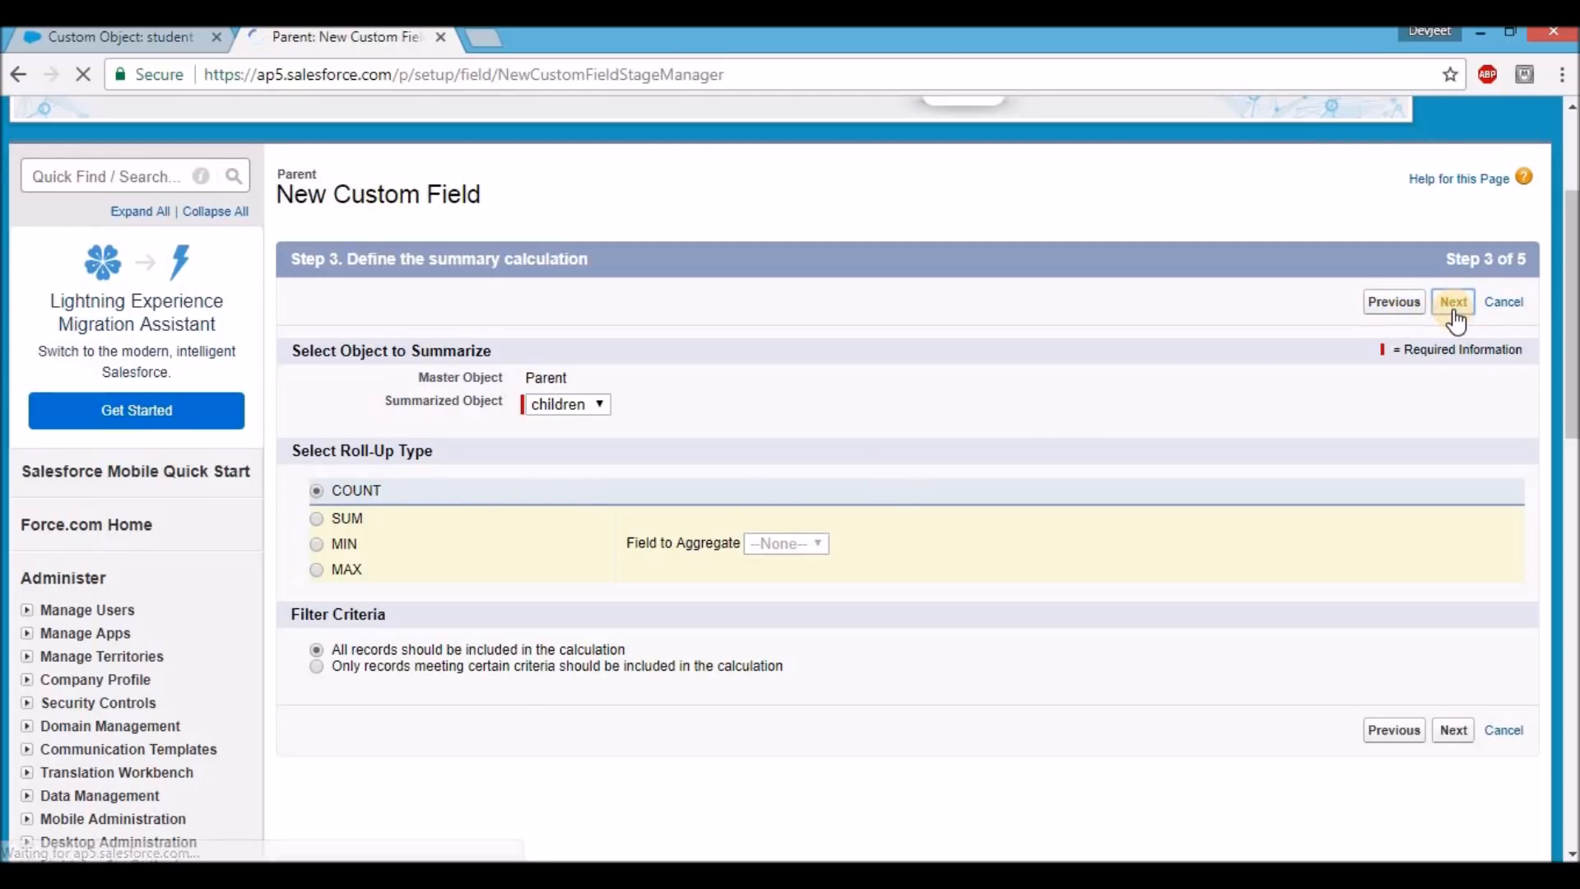
{"action": "scroll", "coordinate": [1134, 634], "scroll_direction": "down", "scroll_amount": 1}
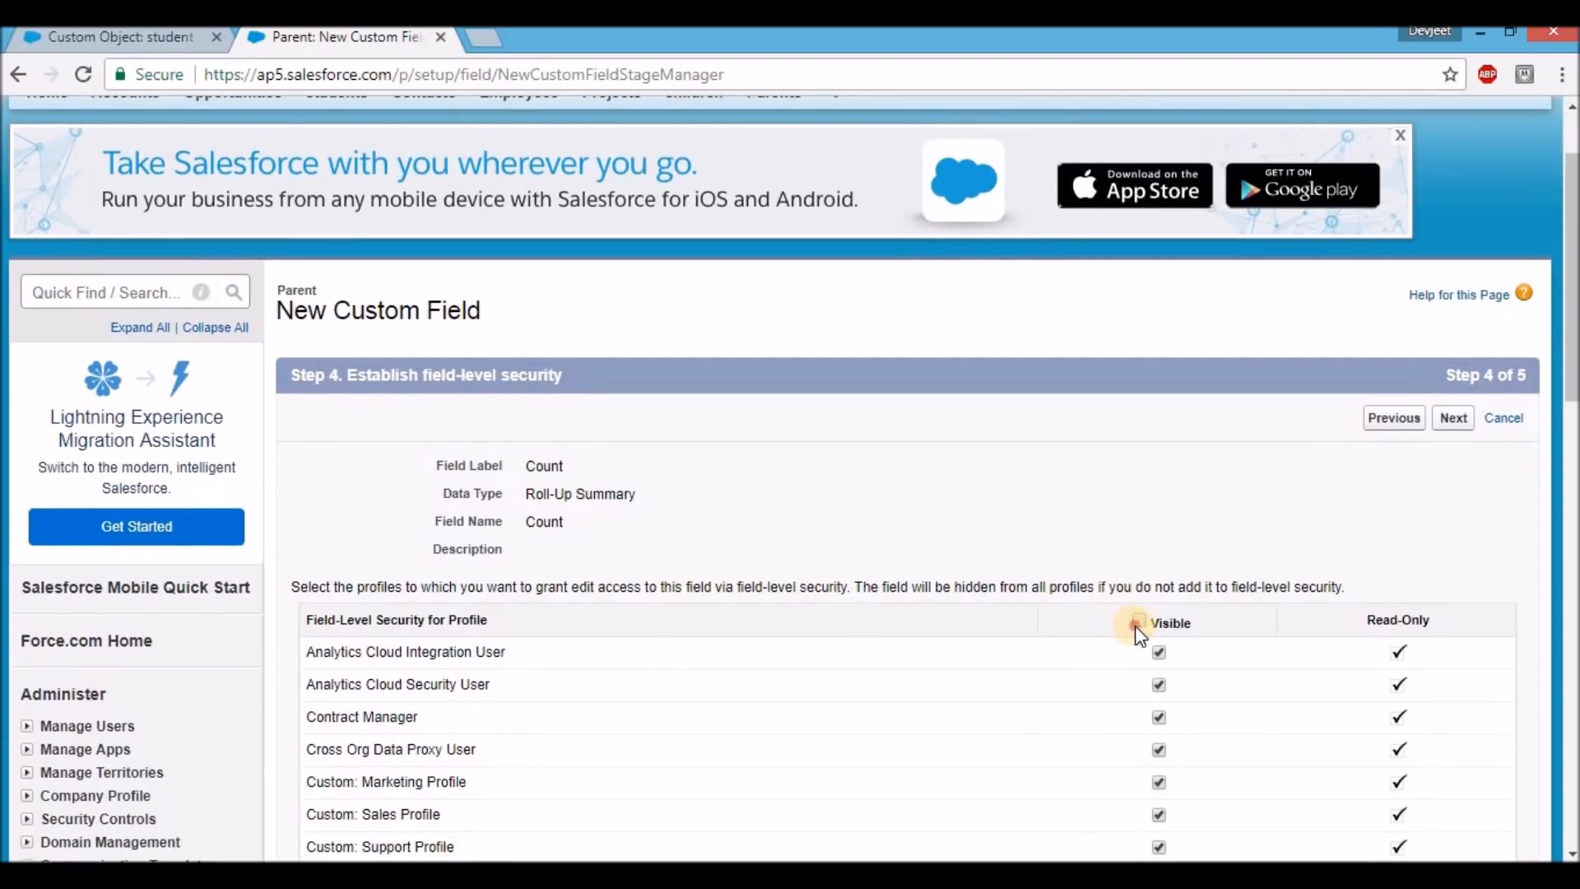
{"action": "left_click", "coordinate": [1453, 418]}
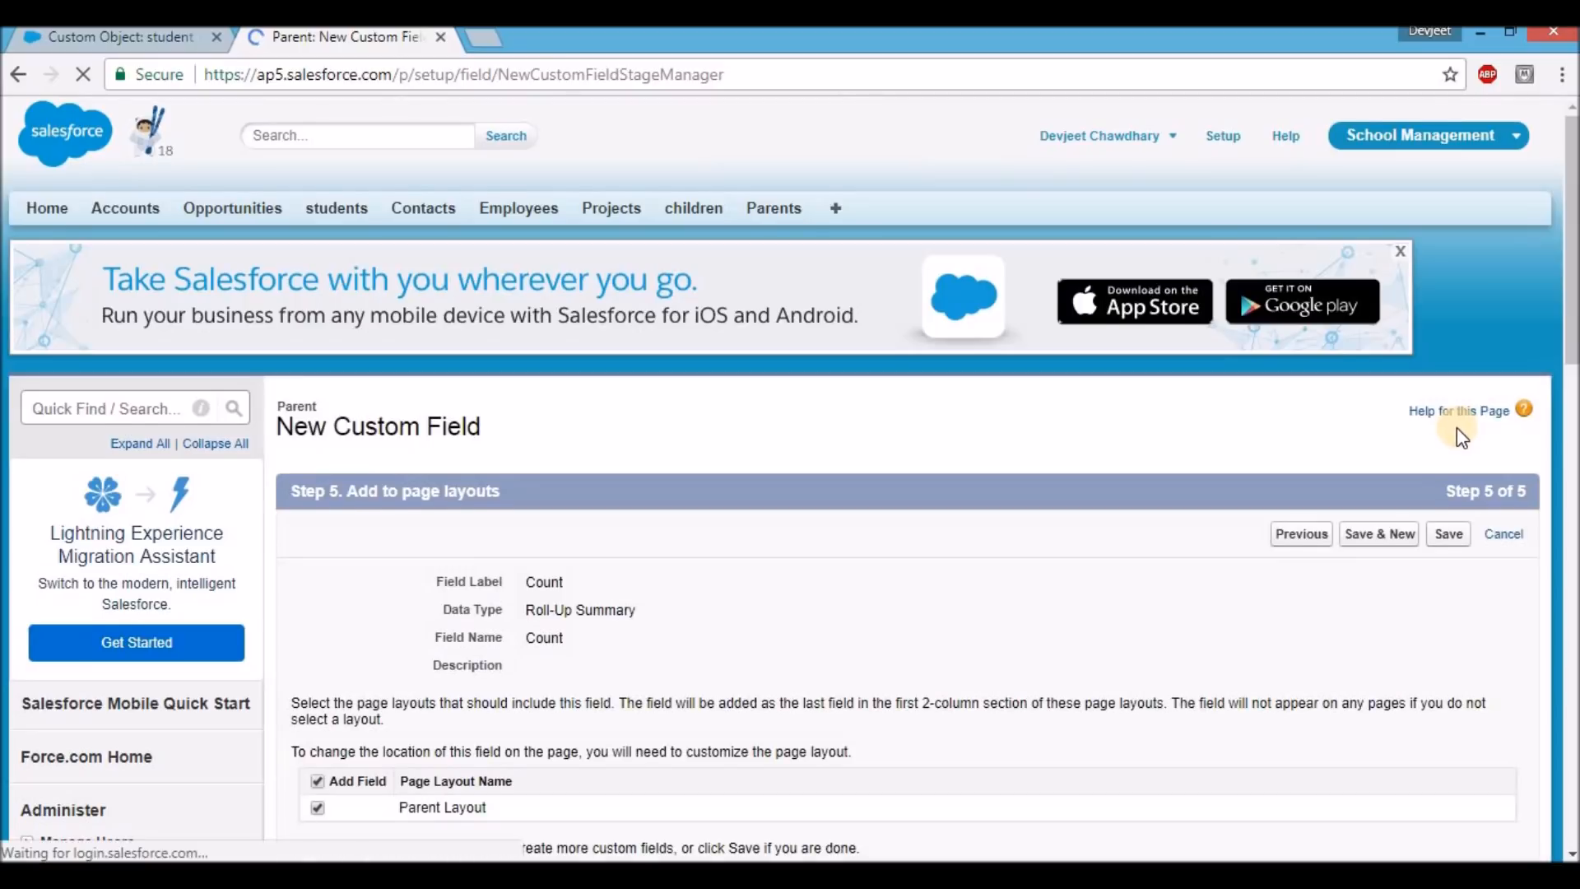
{"action": "scroll", "coordinate": [1456, 427], "scroll_direction": "down", "scroll_amount": 1}
{"action": "left_click", "coordinate": [1446, 423]}
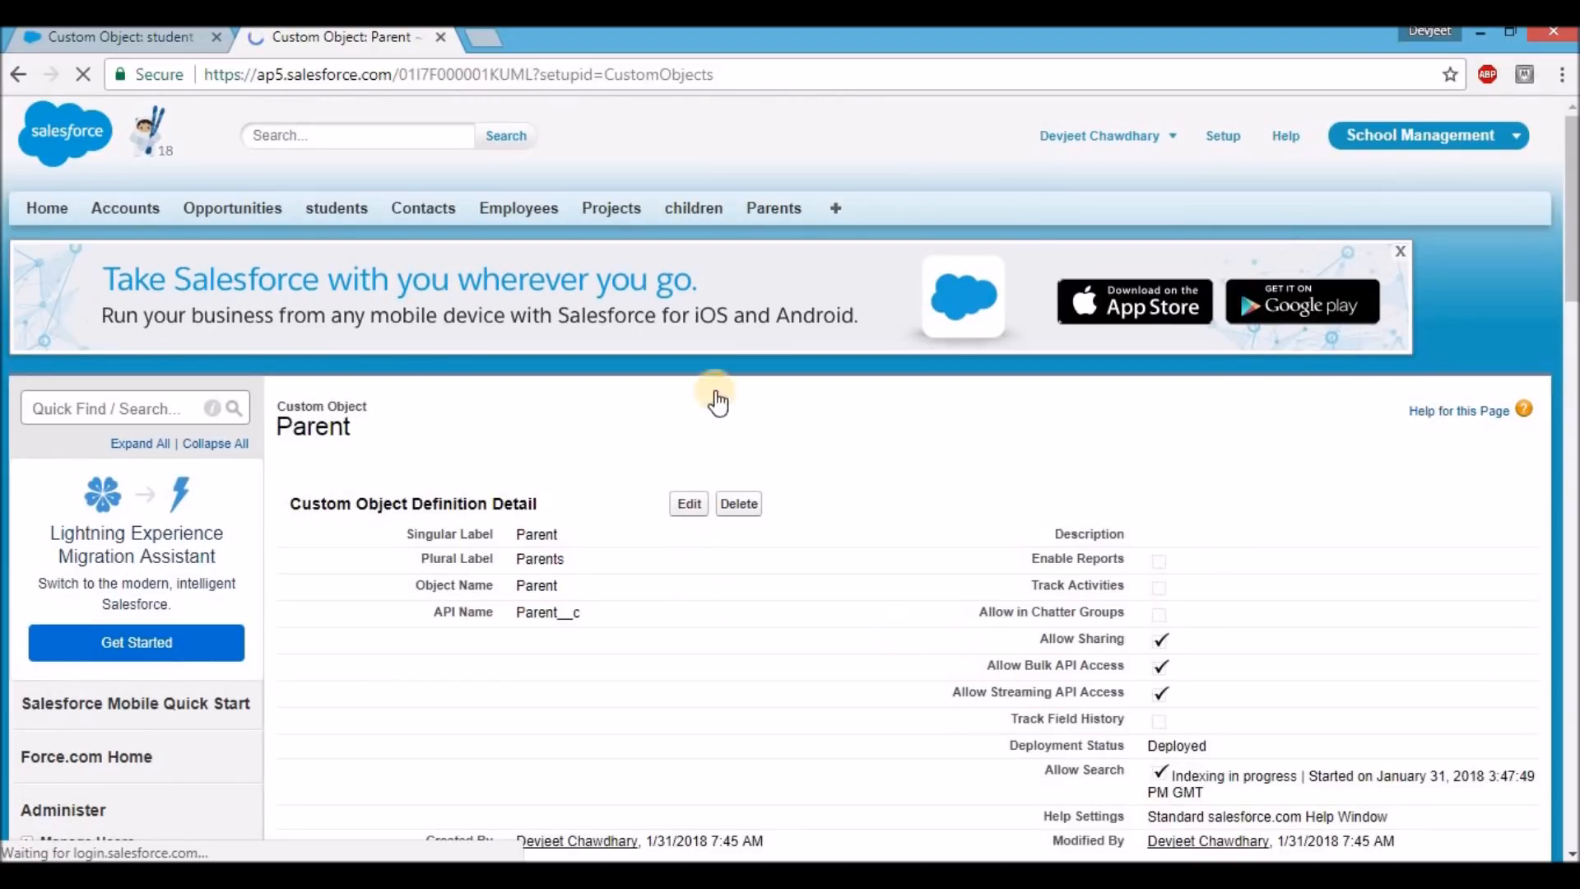
Add a new child from the first recent parent's record, entering the child's name, and return to that parent record
{"action": "left_click", "coordinate": [778, 214]}
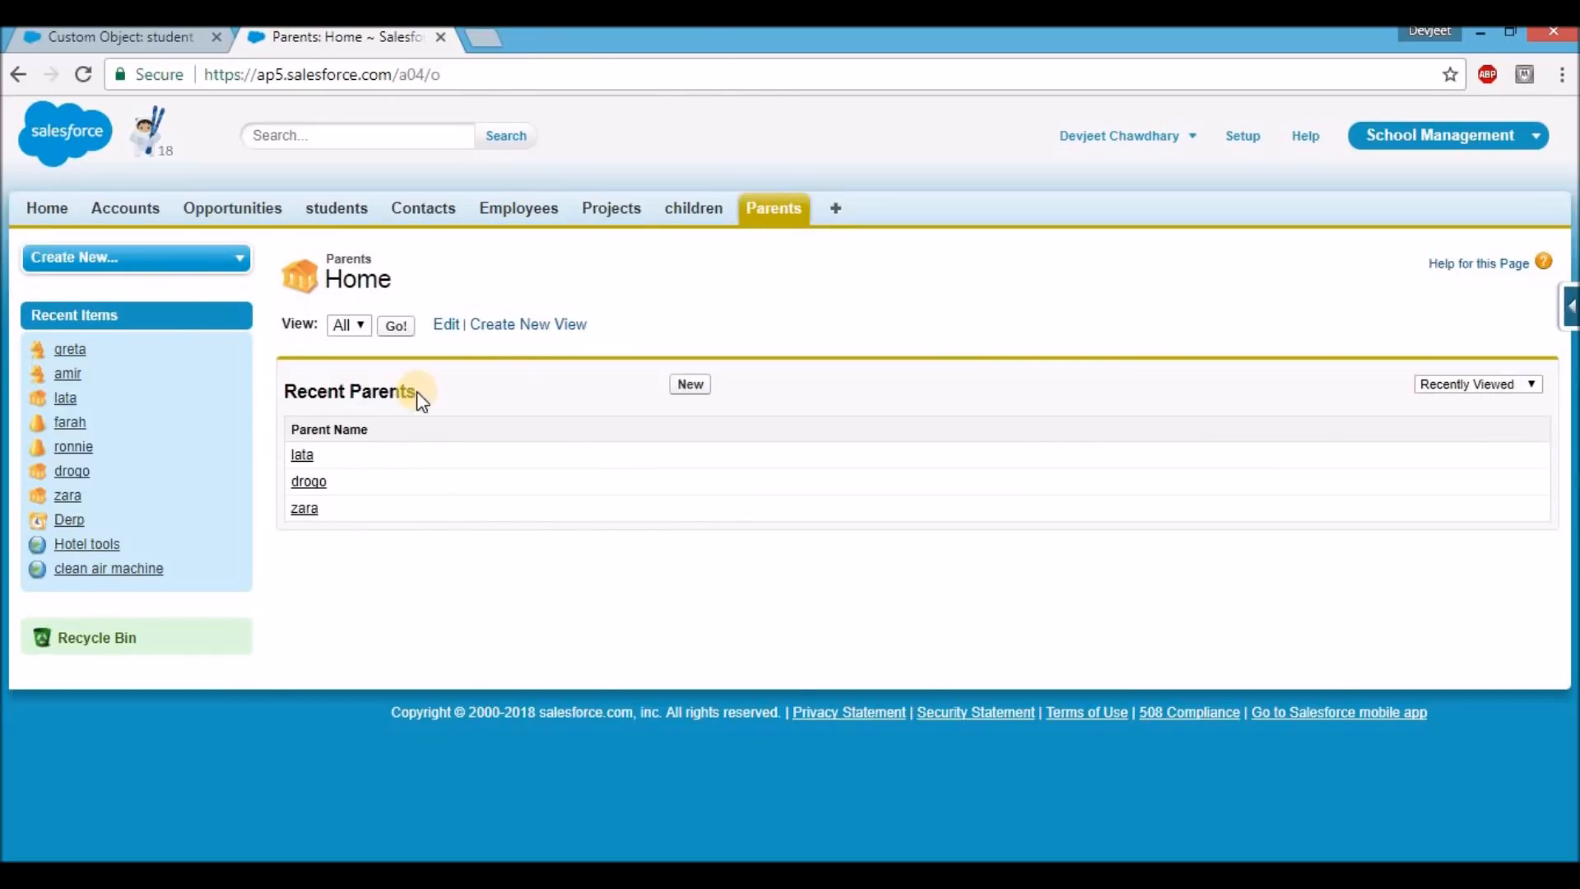
{"action": "left_click", "coordinate": [299, 457]}
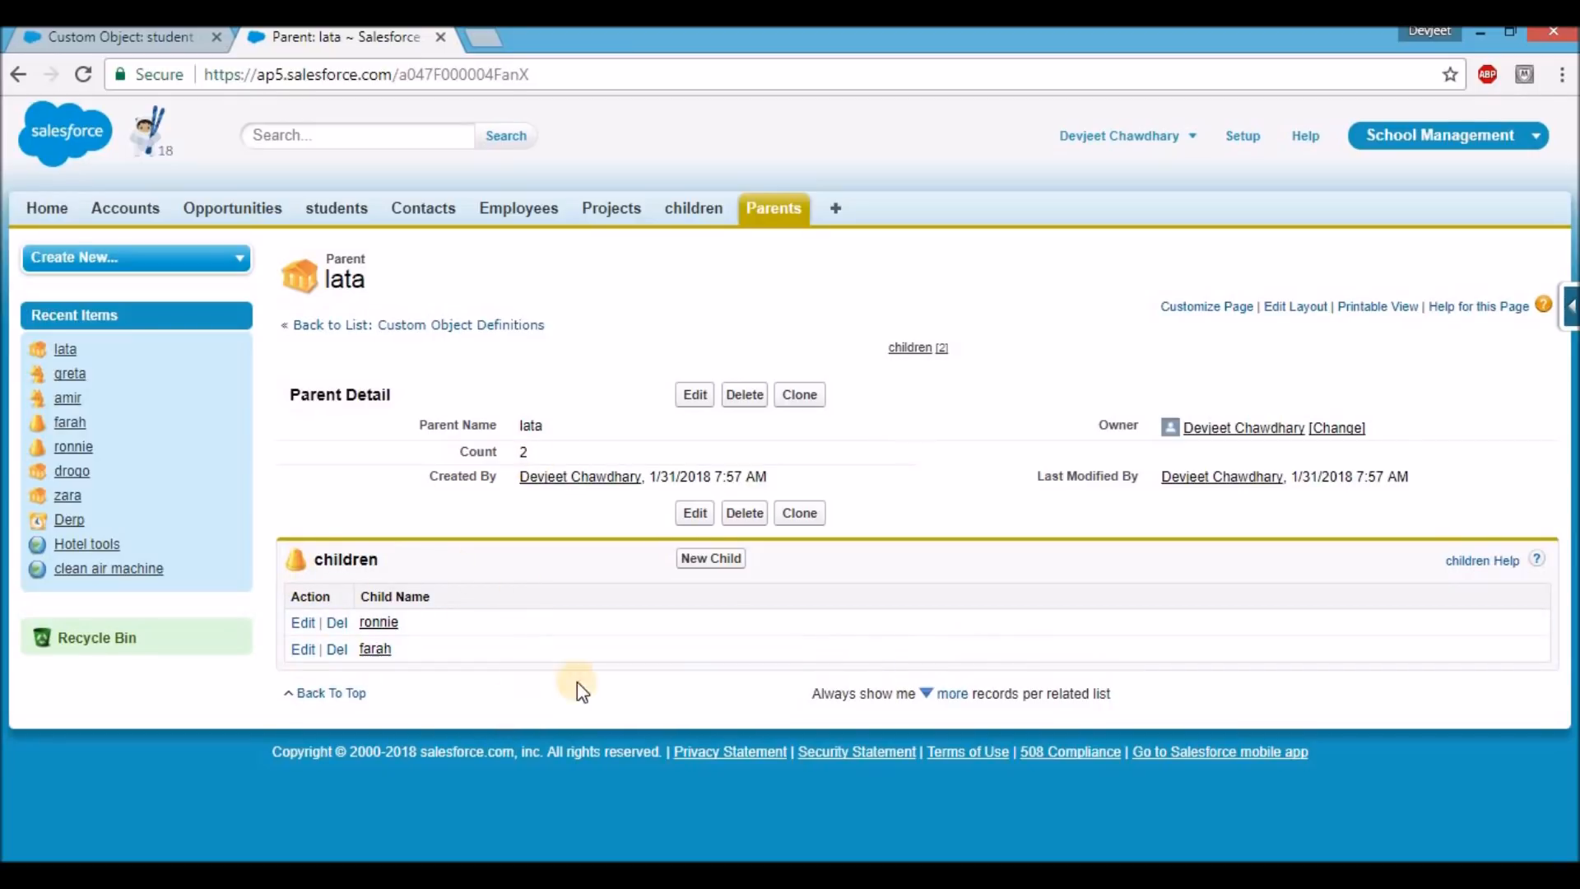
{"action": "left_click", "coordinate": [709, 559]}
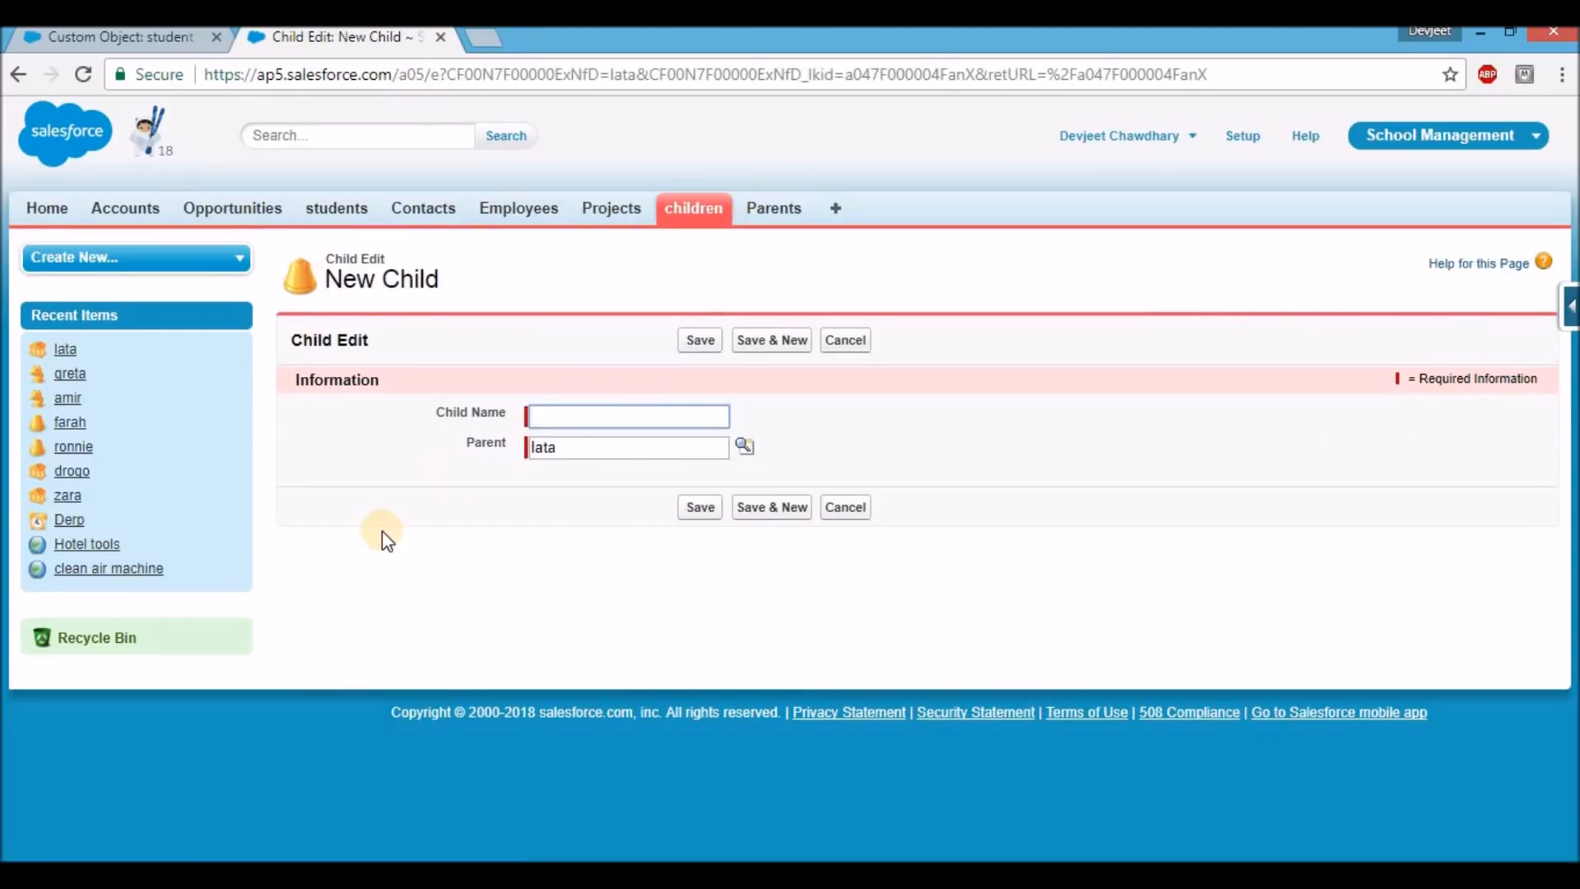
{"action": "type", "text": "ron"}
{"action": "left_click", "coordinate": [698, 507]}
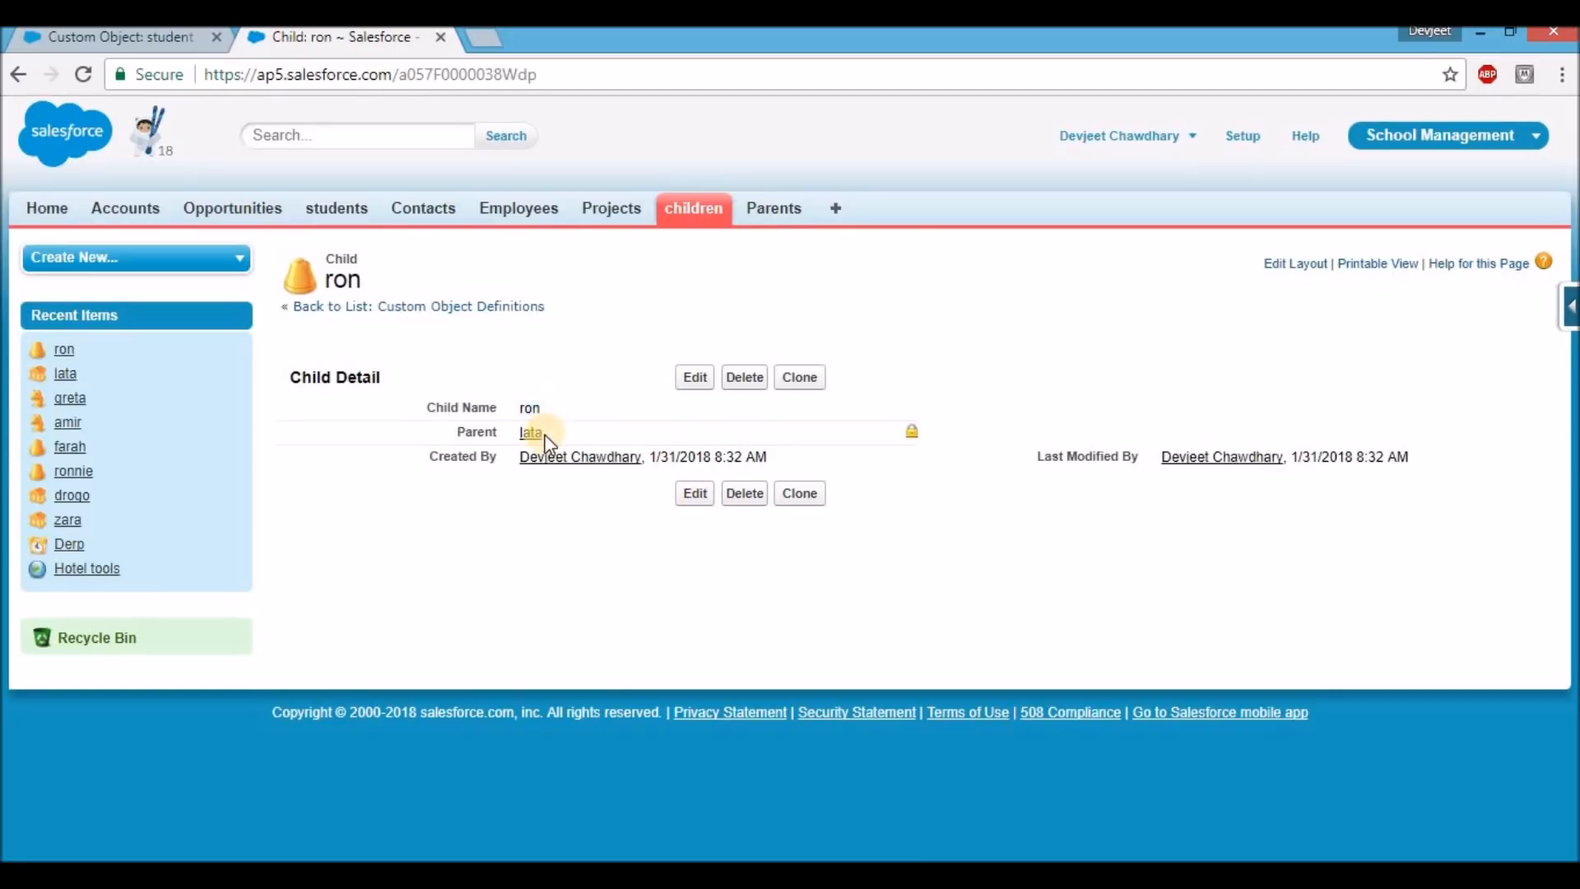
{"action": "left_click", "coordinate": [533, 433]}
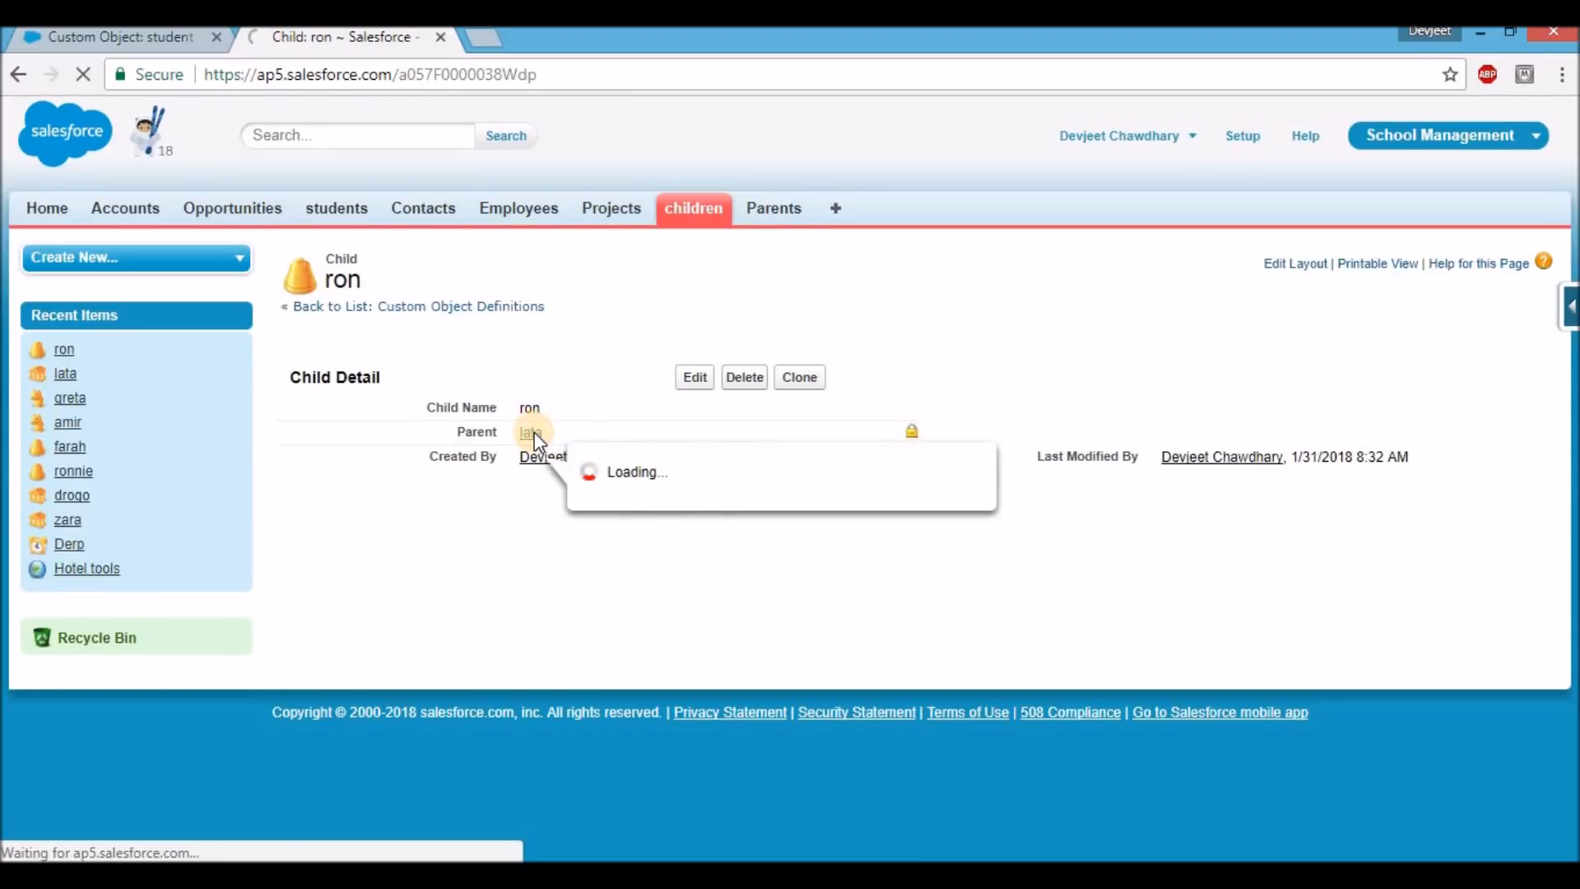